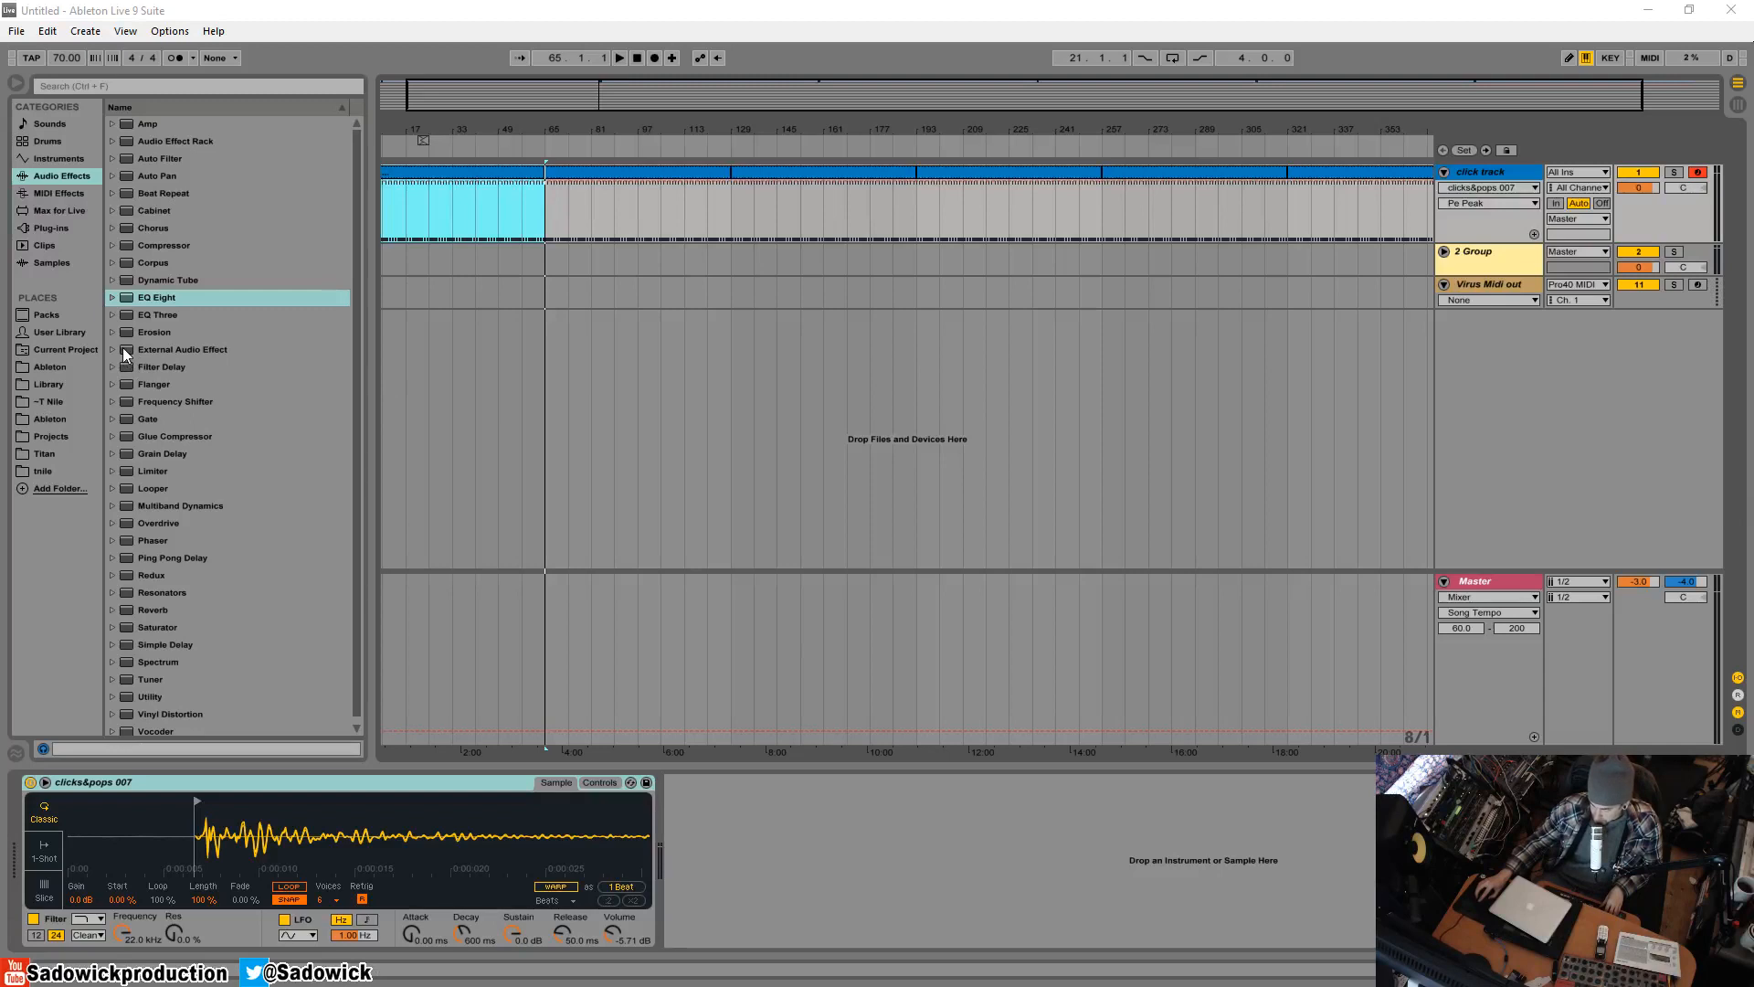
- Place the kick sample VEC1 BD Clubby 38 from the Library's VEC1 Clubby folder on a new audio track at bar 65
click(51, 384)
click(203, 288)
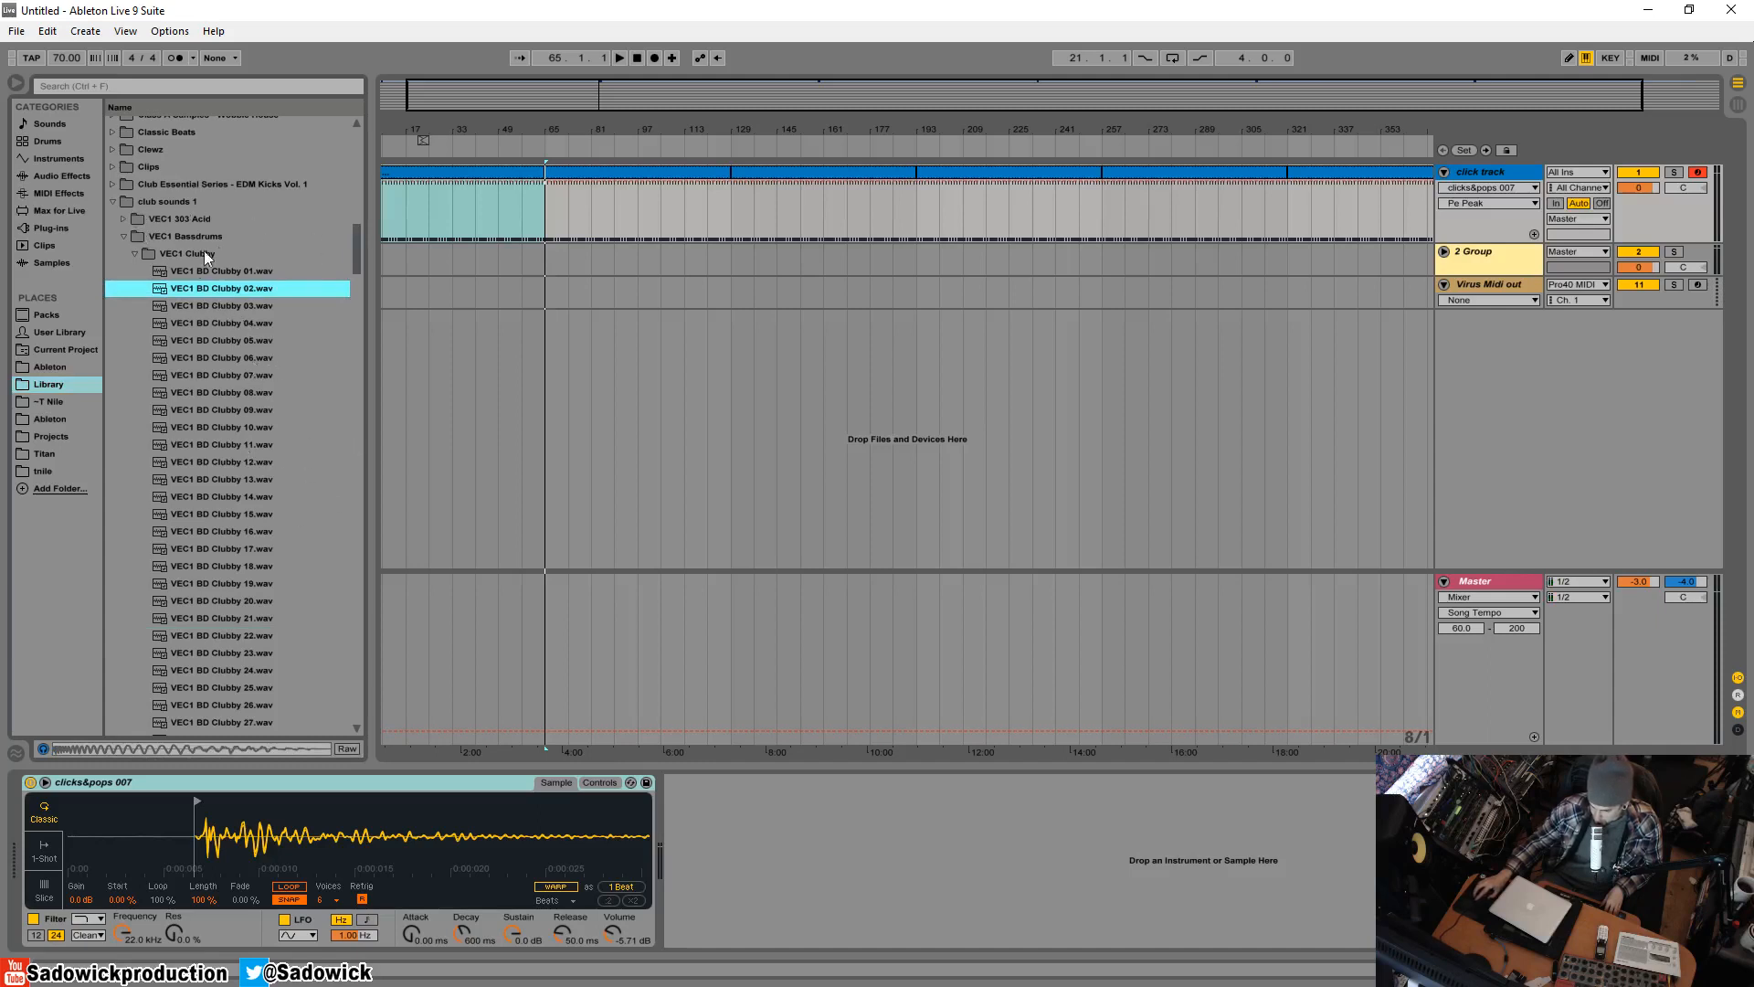
scroll(223, 448, down, 10)
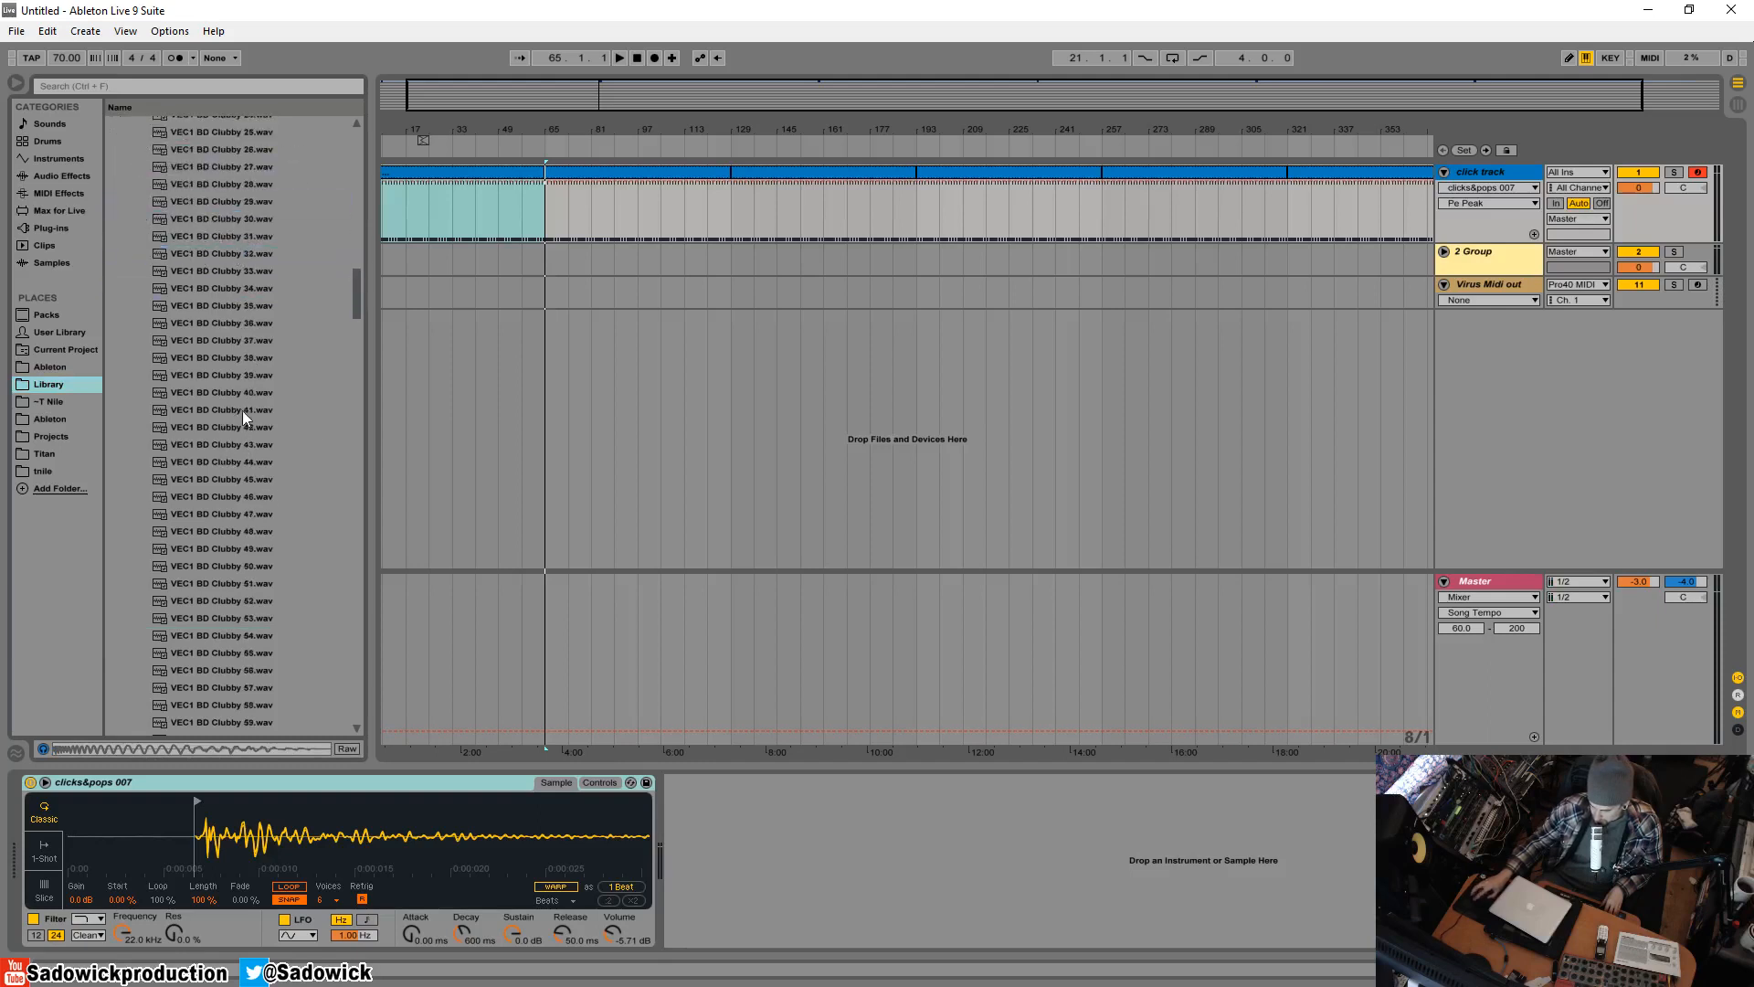
click(263, 361)
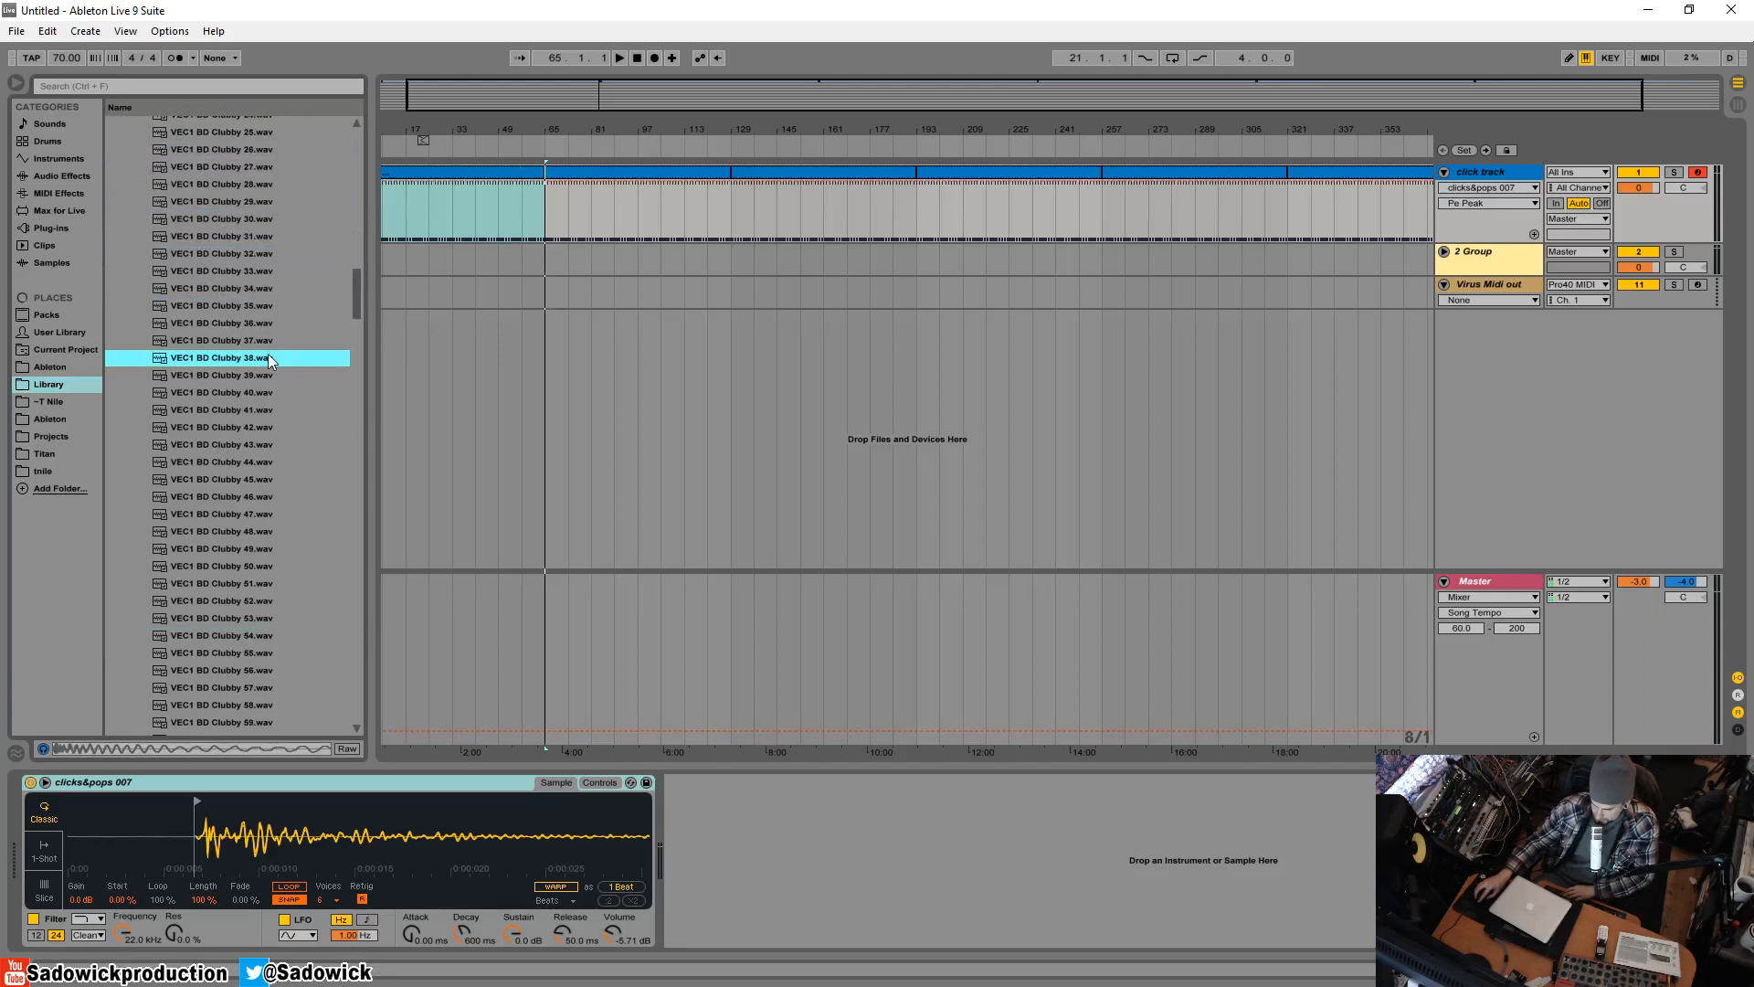
click(551, 363)
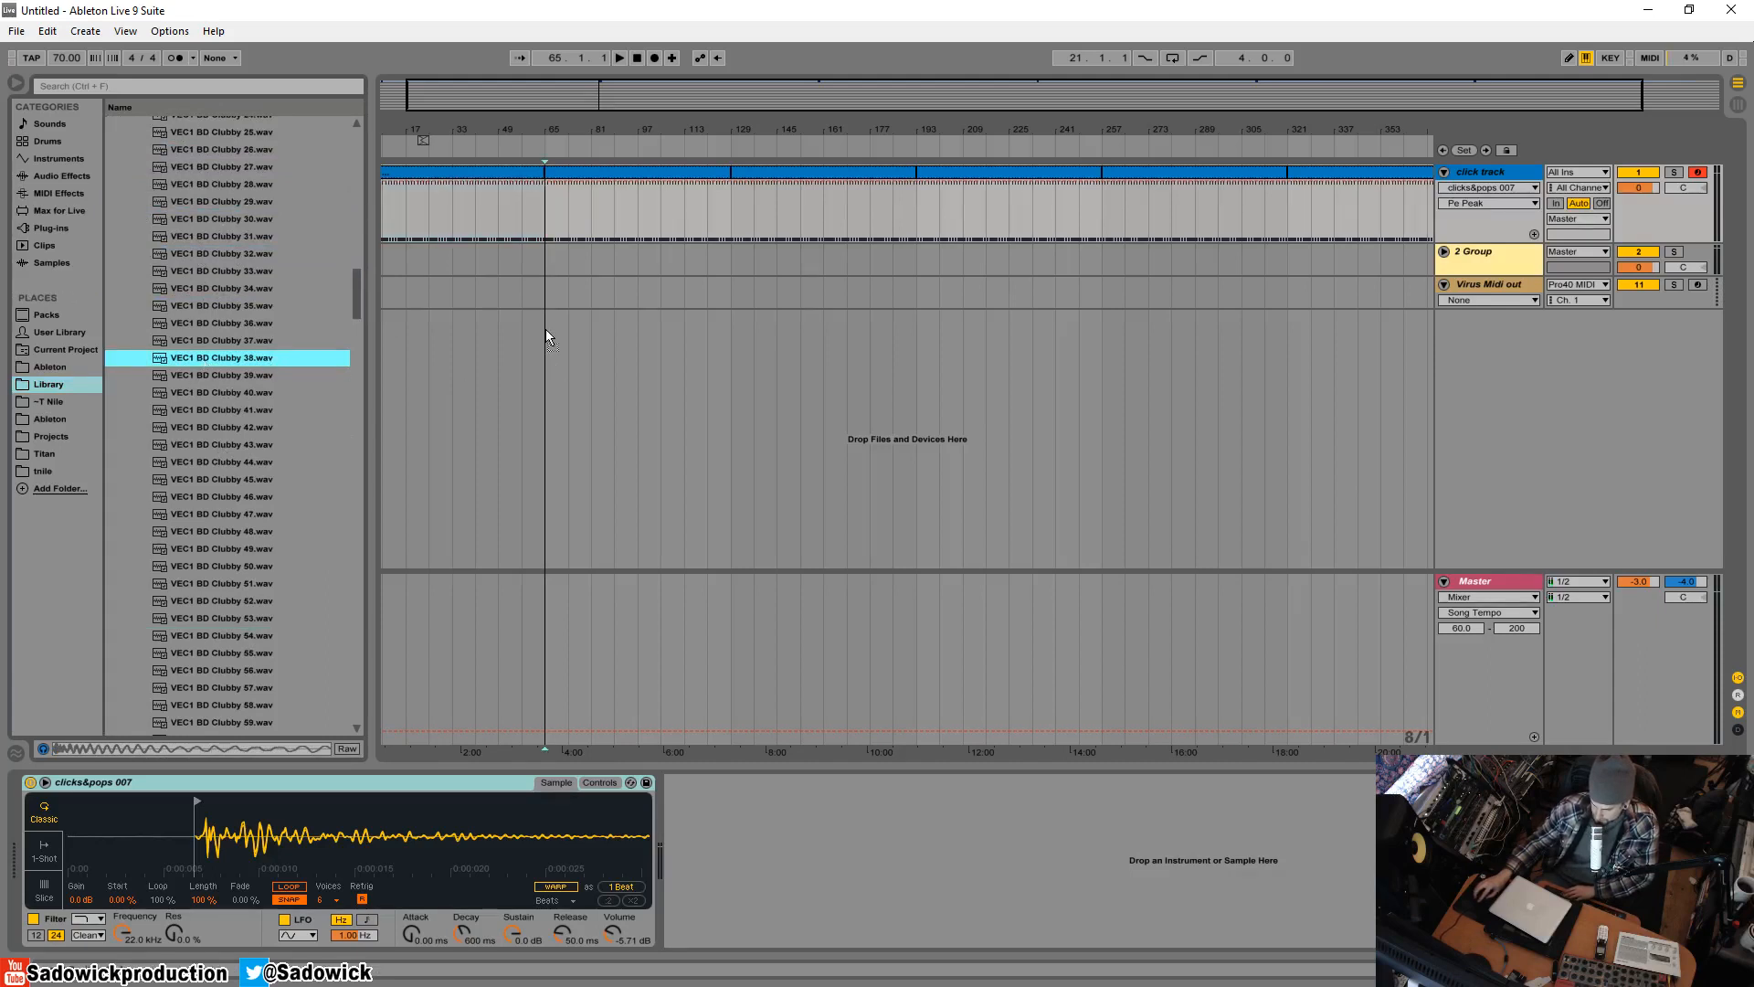
key(ctrl+t)
drag(548, 132, 768, 320)
- Audition the Clubby kicks from 39 onward and place VEC1 BD Clubby 54 on a second new audio track at bar 65
key(Down)
key(Down)
key(Down)
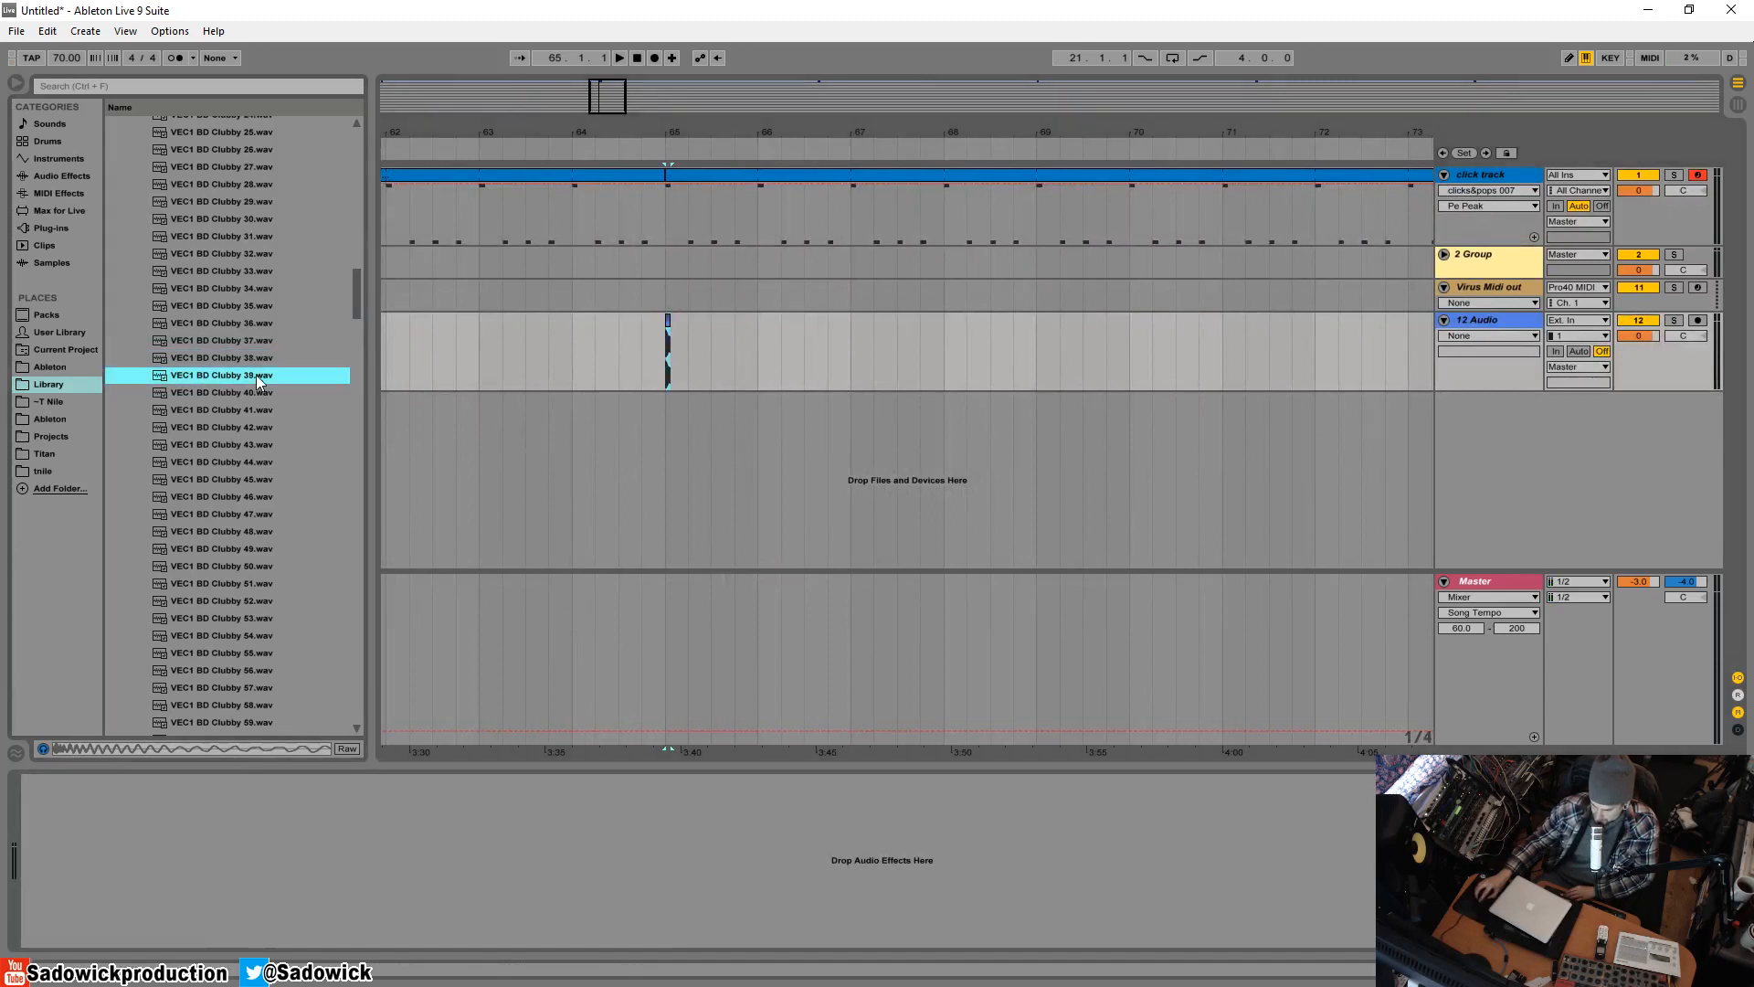
key(Down)
key(Down)
key(Down)
key(Down)
key(Down)
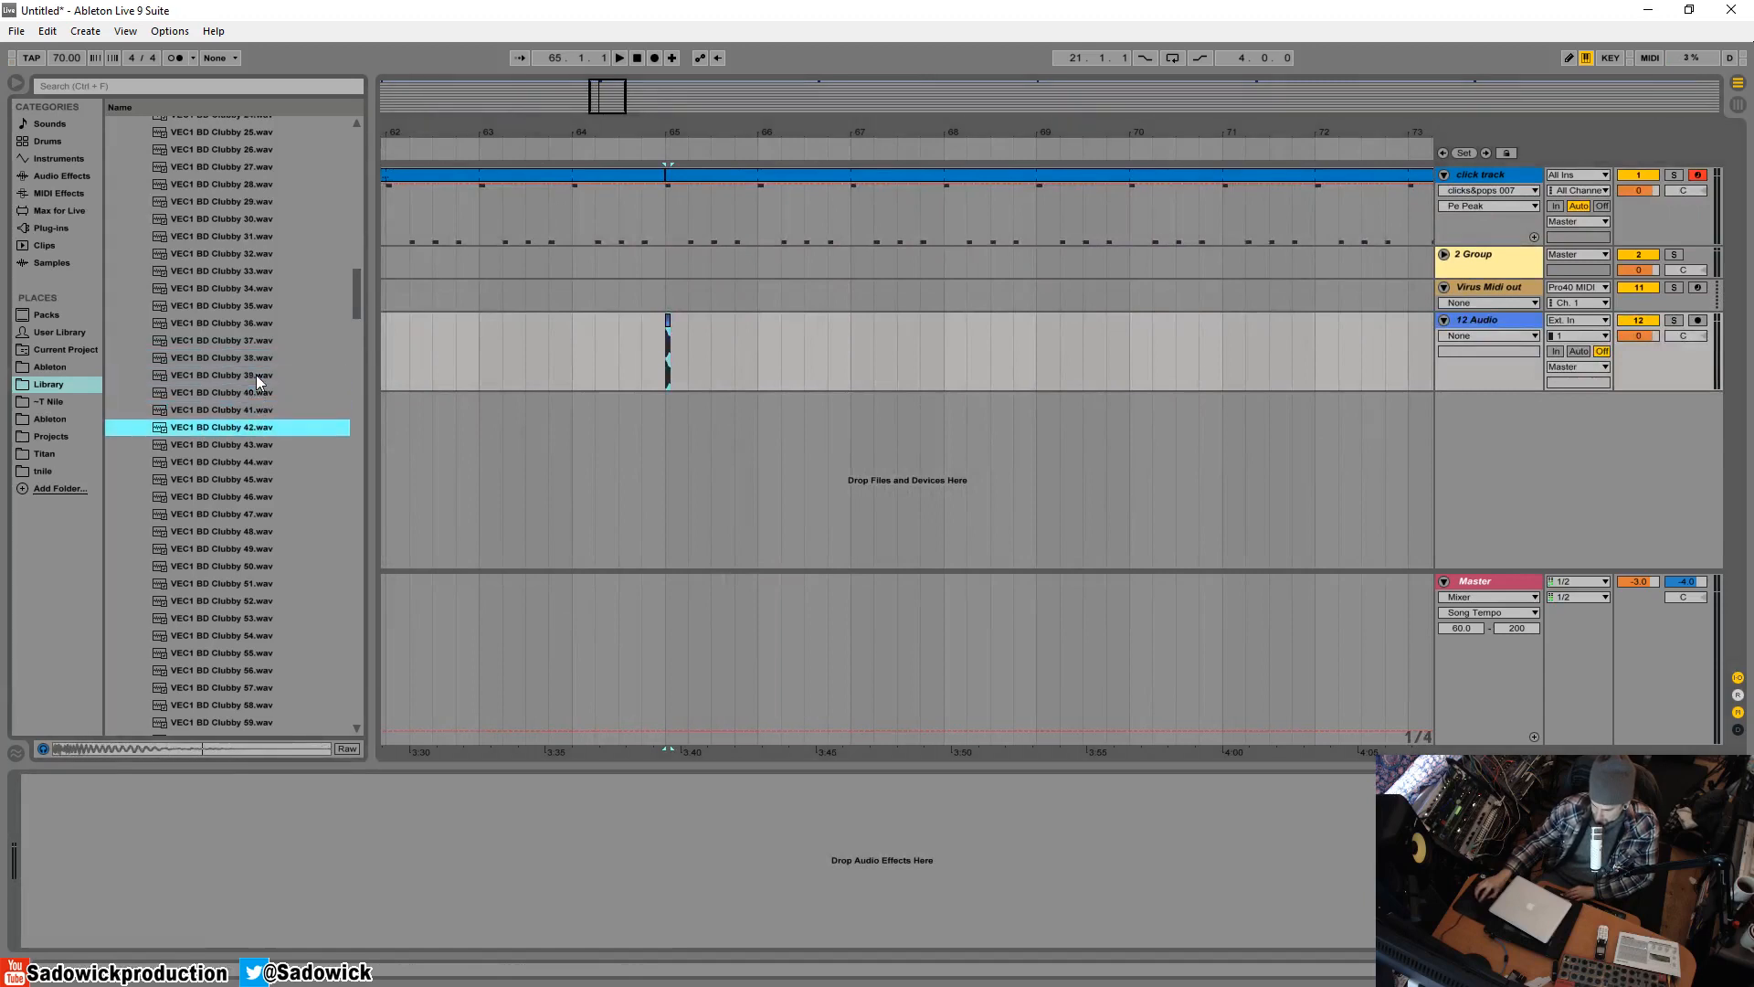
key(Down)
key(Down)
key(Down)
key(Down)
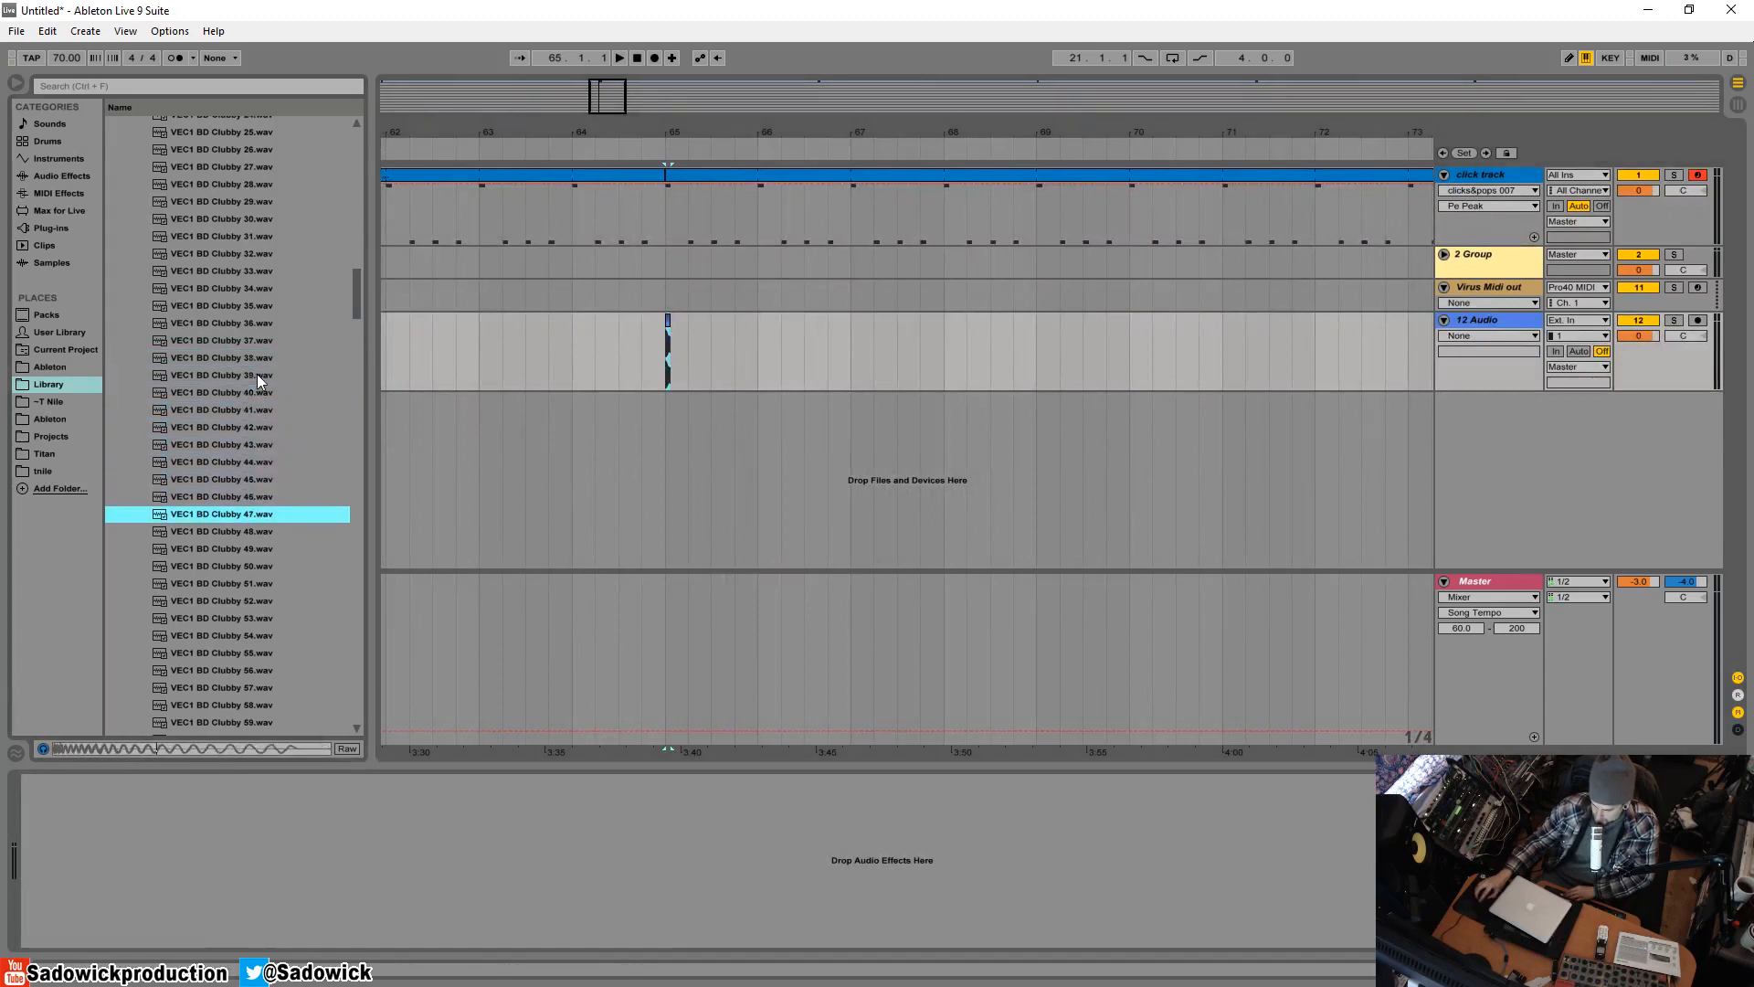
key(Down)
key(Down)
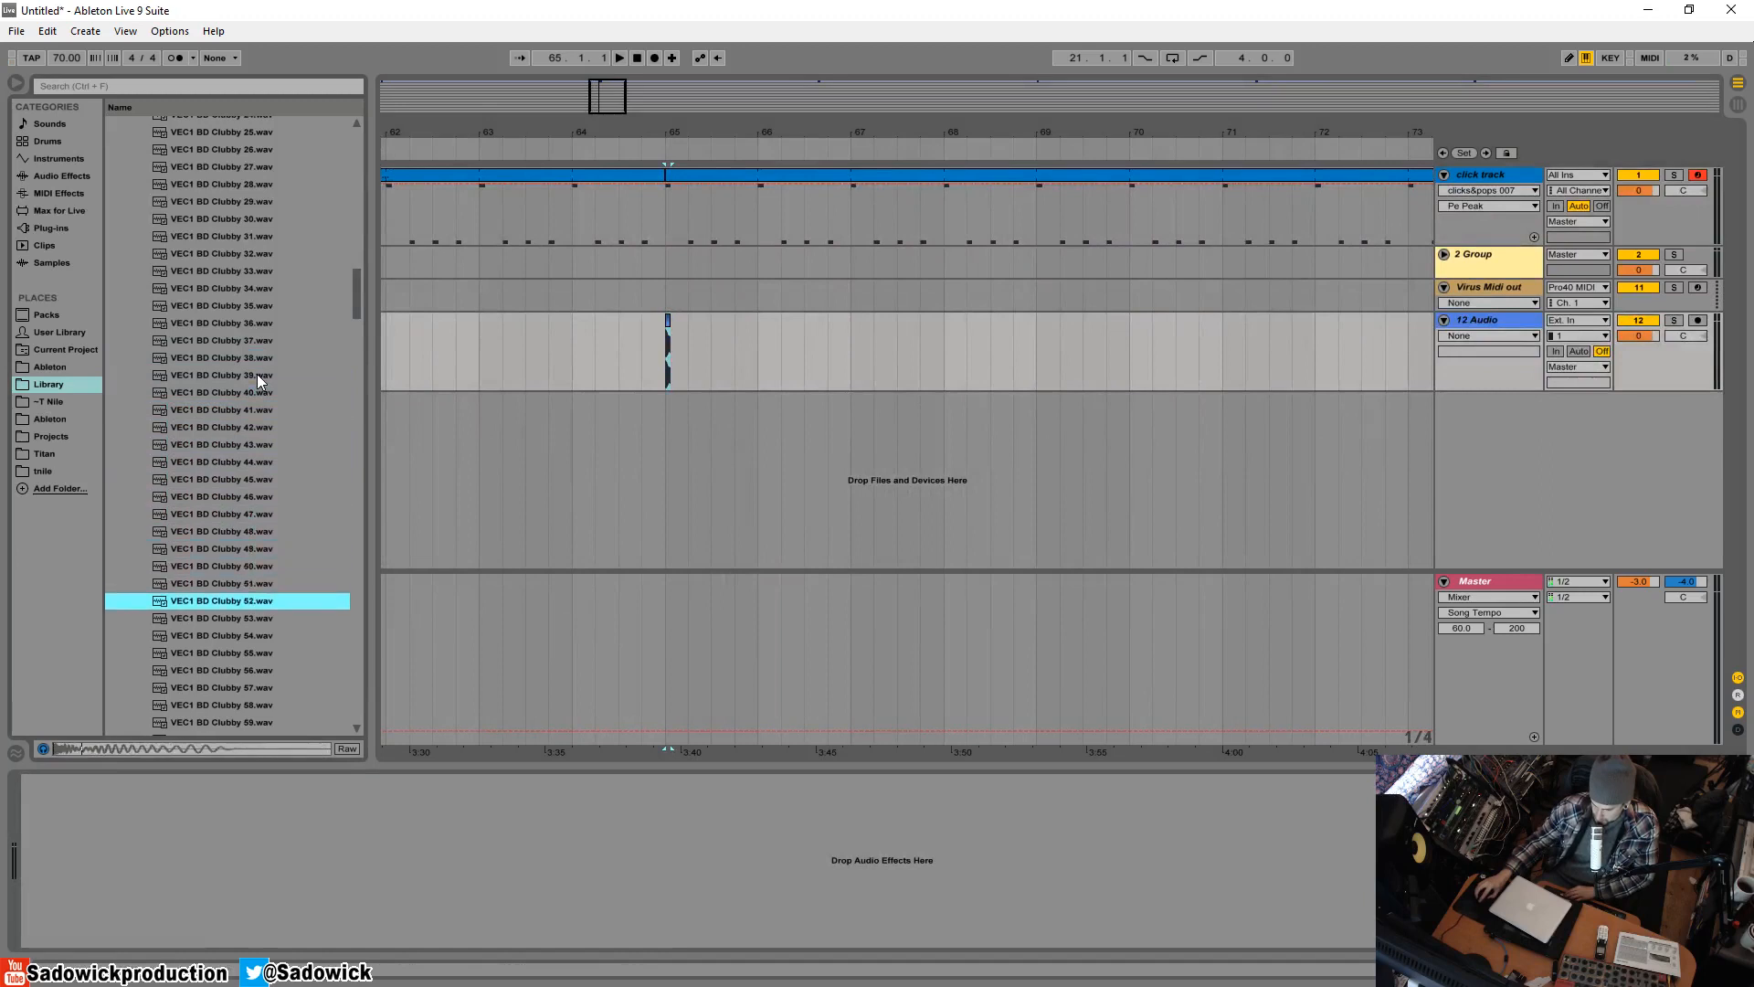
key(Up)
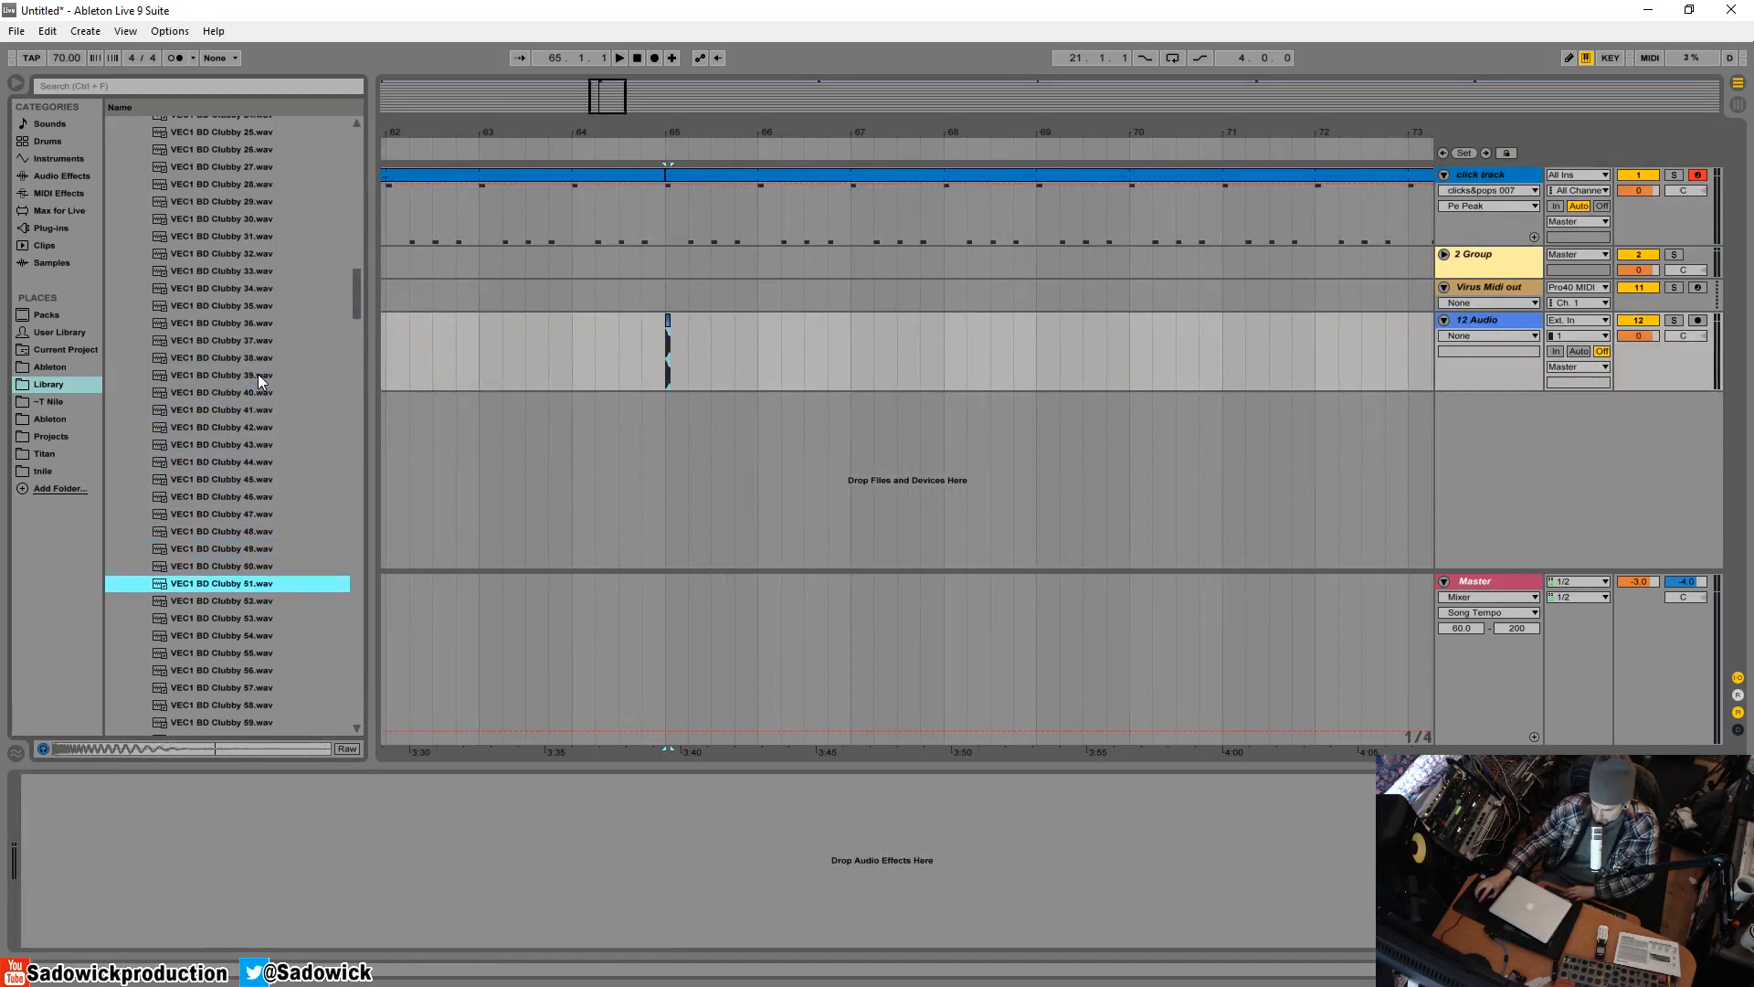
key(Down)
key(Down)
key(Down)
key(Down)
key(Up)
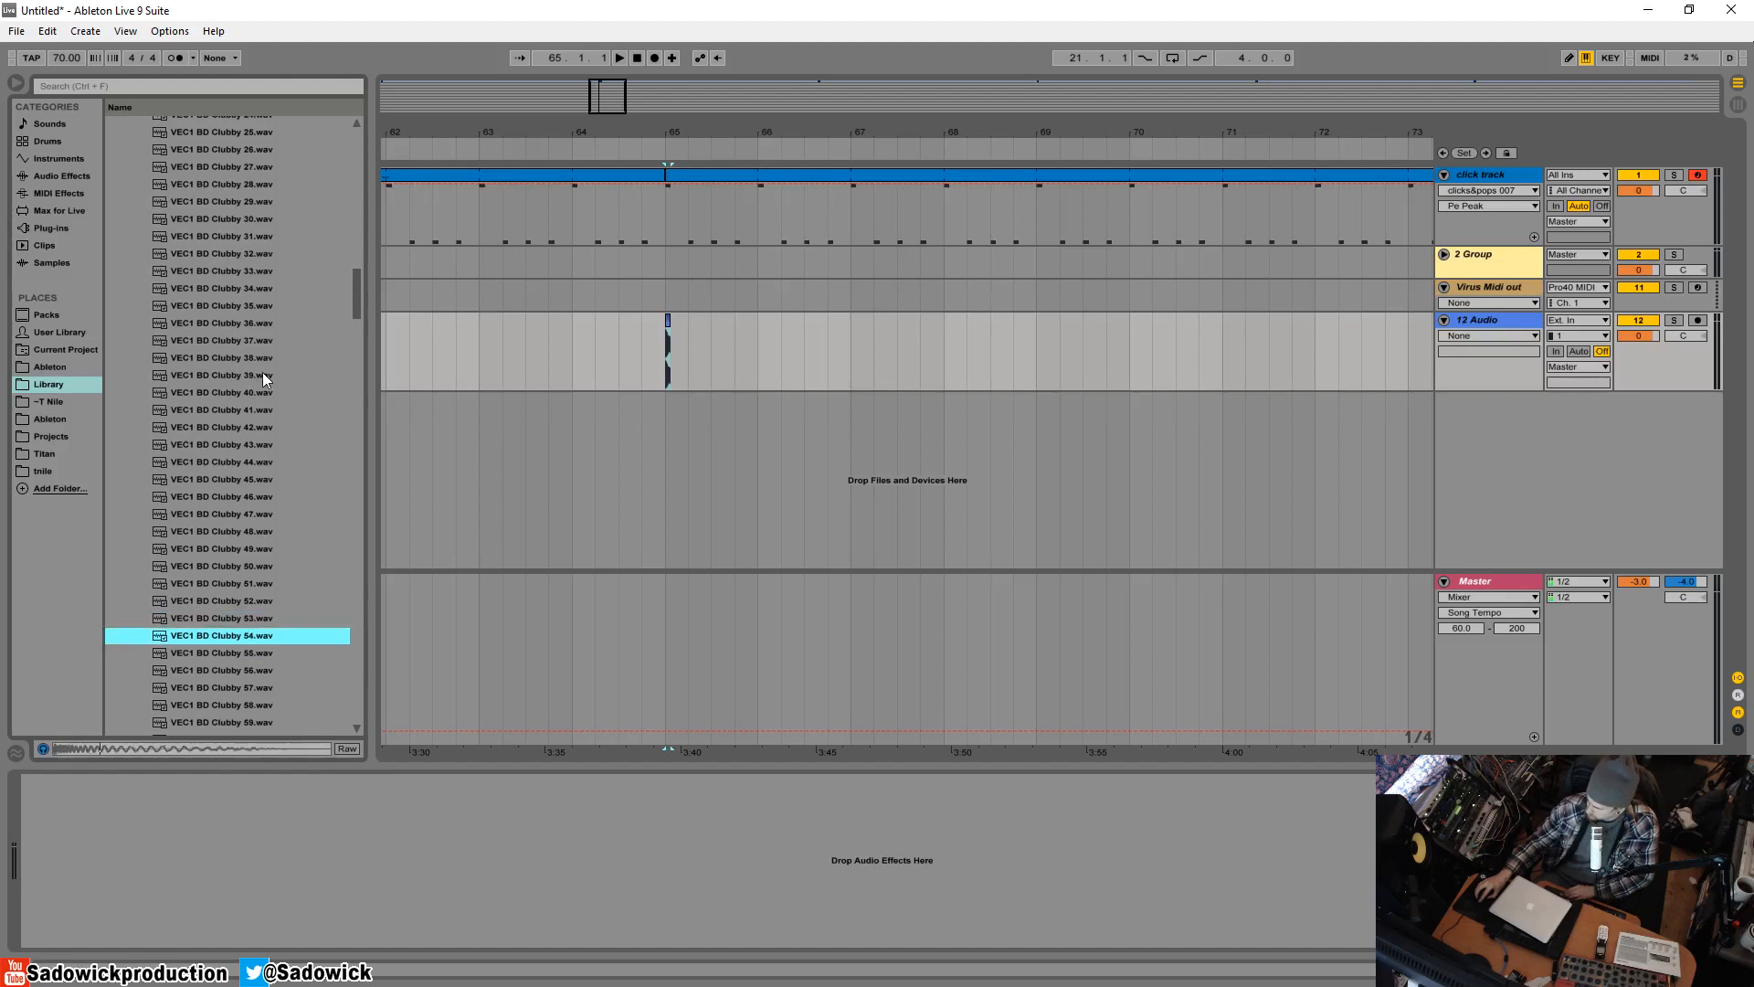
drag(232, 645, 664, 426)
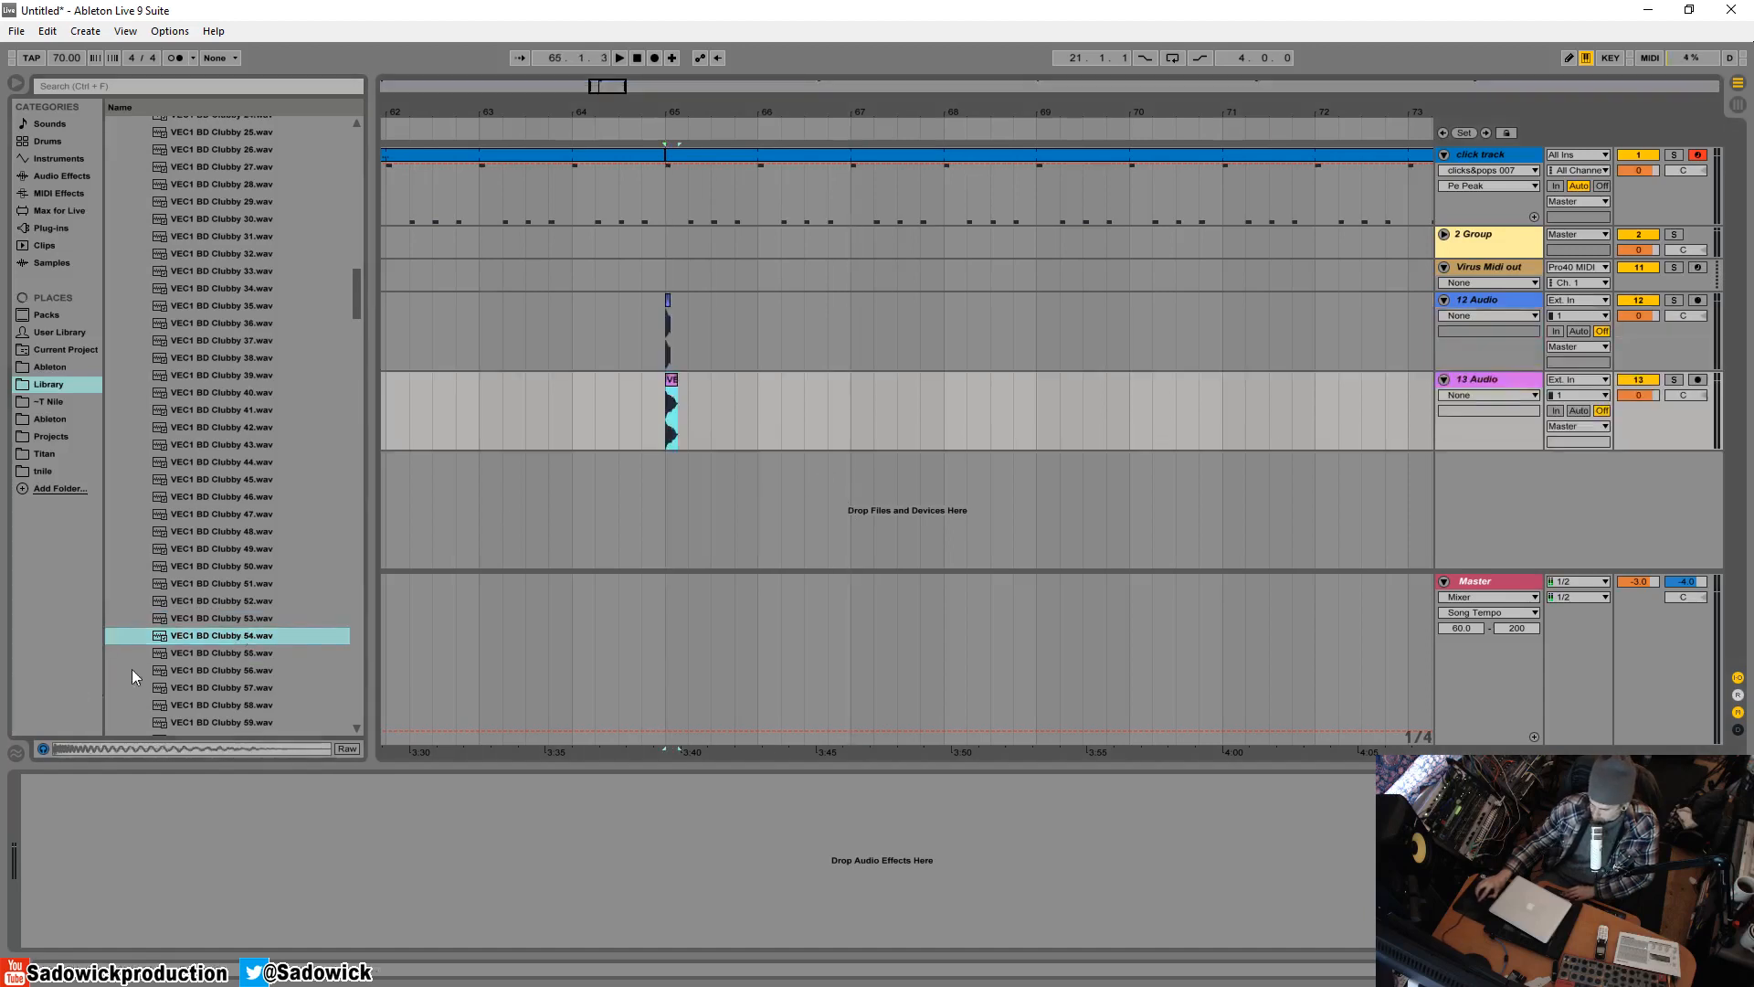
drag(674, 117, 866, 512)
drag(825, 414, 1162, 430)
click(1165, 430)
scroll(261, 583, down, 1)
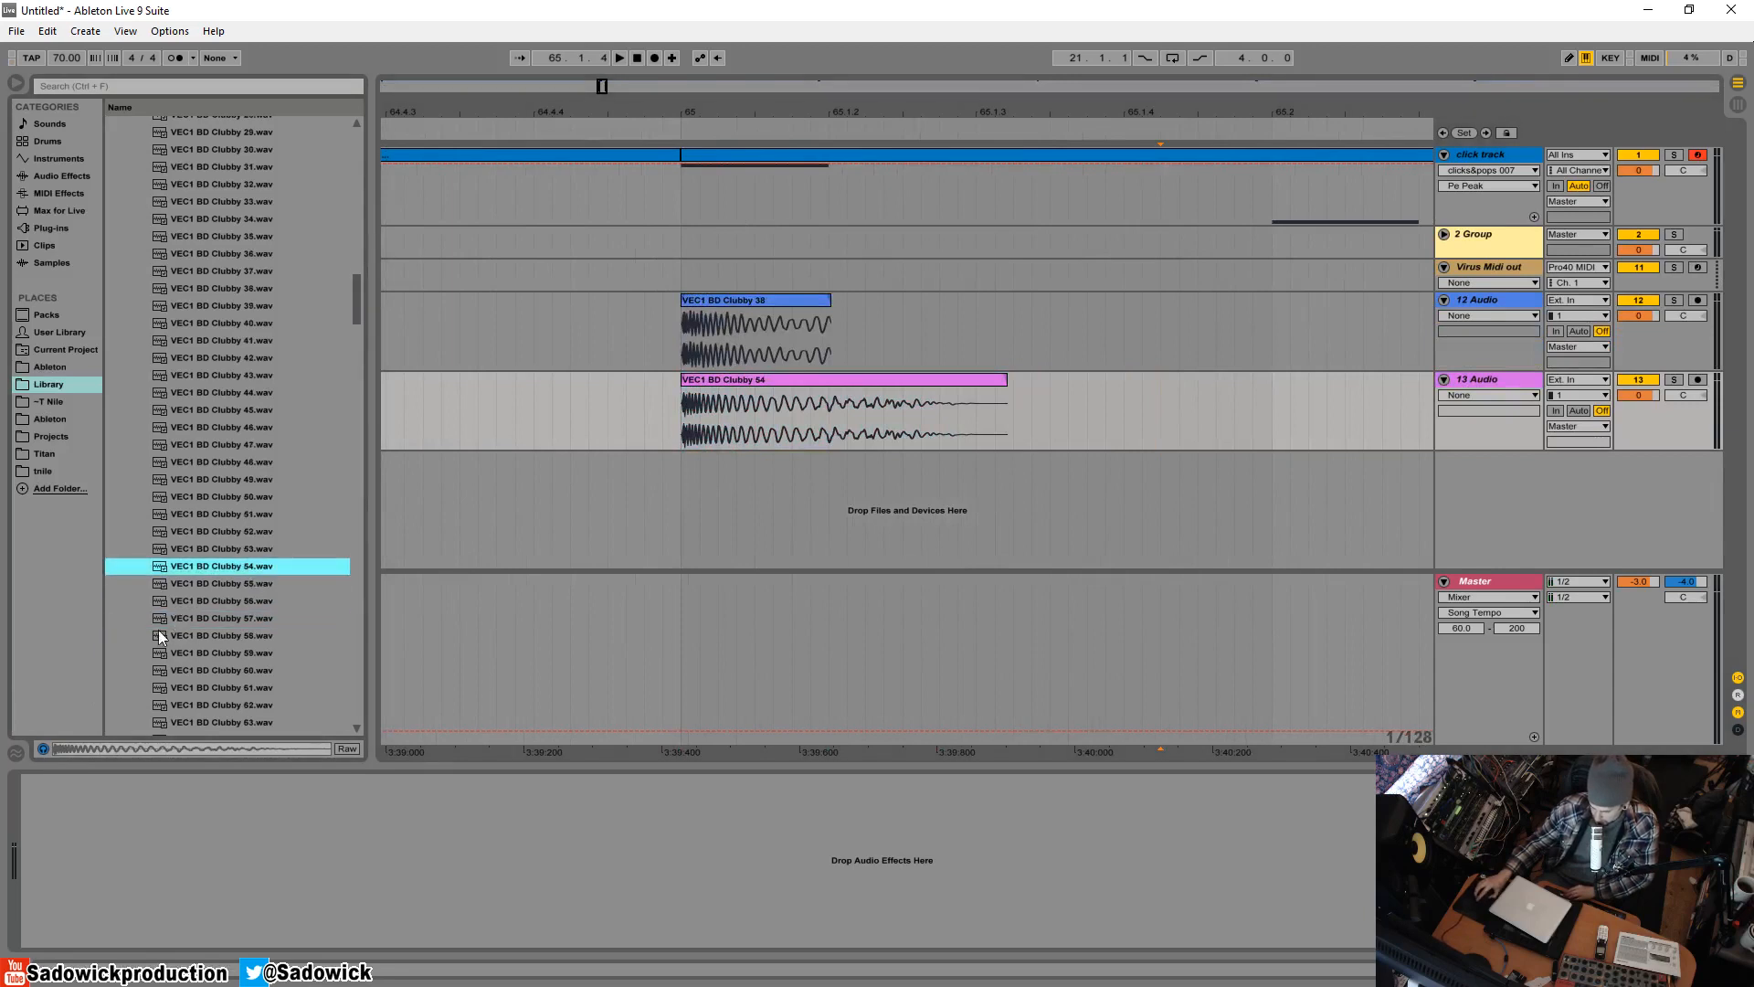
- Replace the VEC1 BD Clubby 54 clip with VEC1 BD Clubby 55 at bar 65 on the same track
click(262, 583)
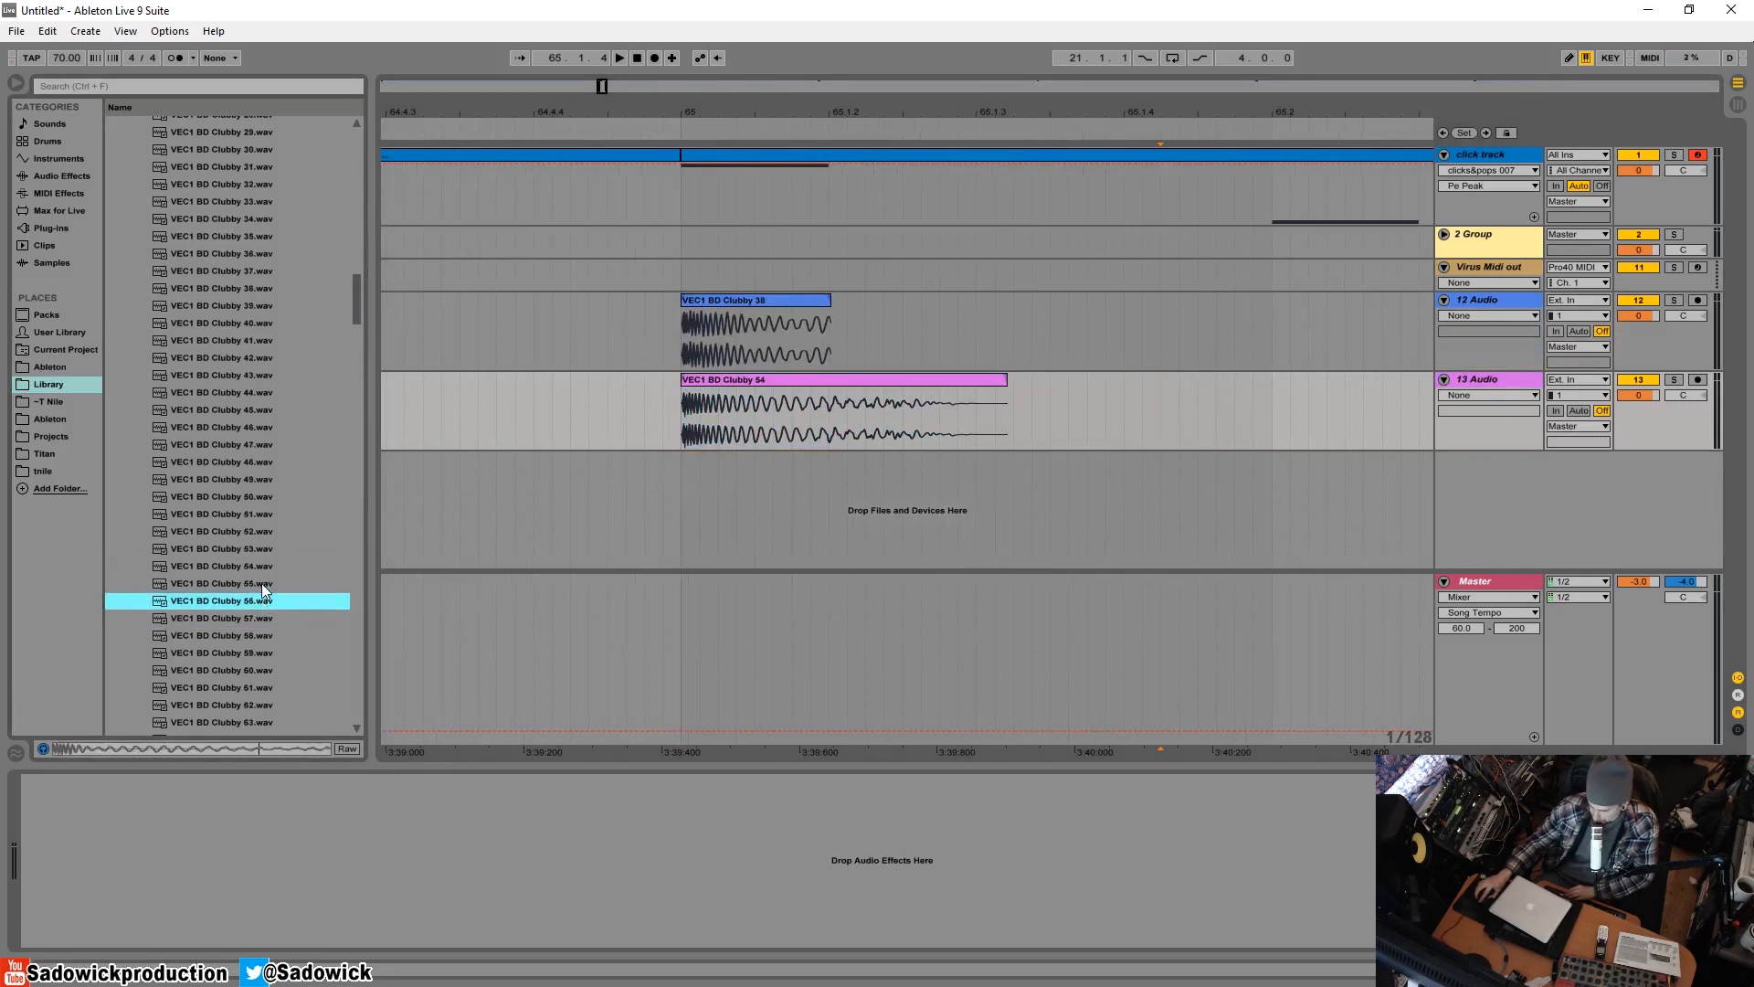
drag(247, 589, 685, 416)
drag(933, 380, 1061, 399)
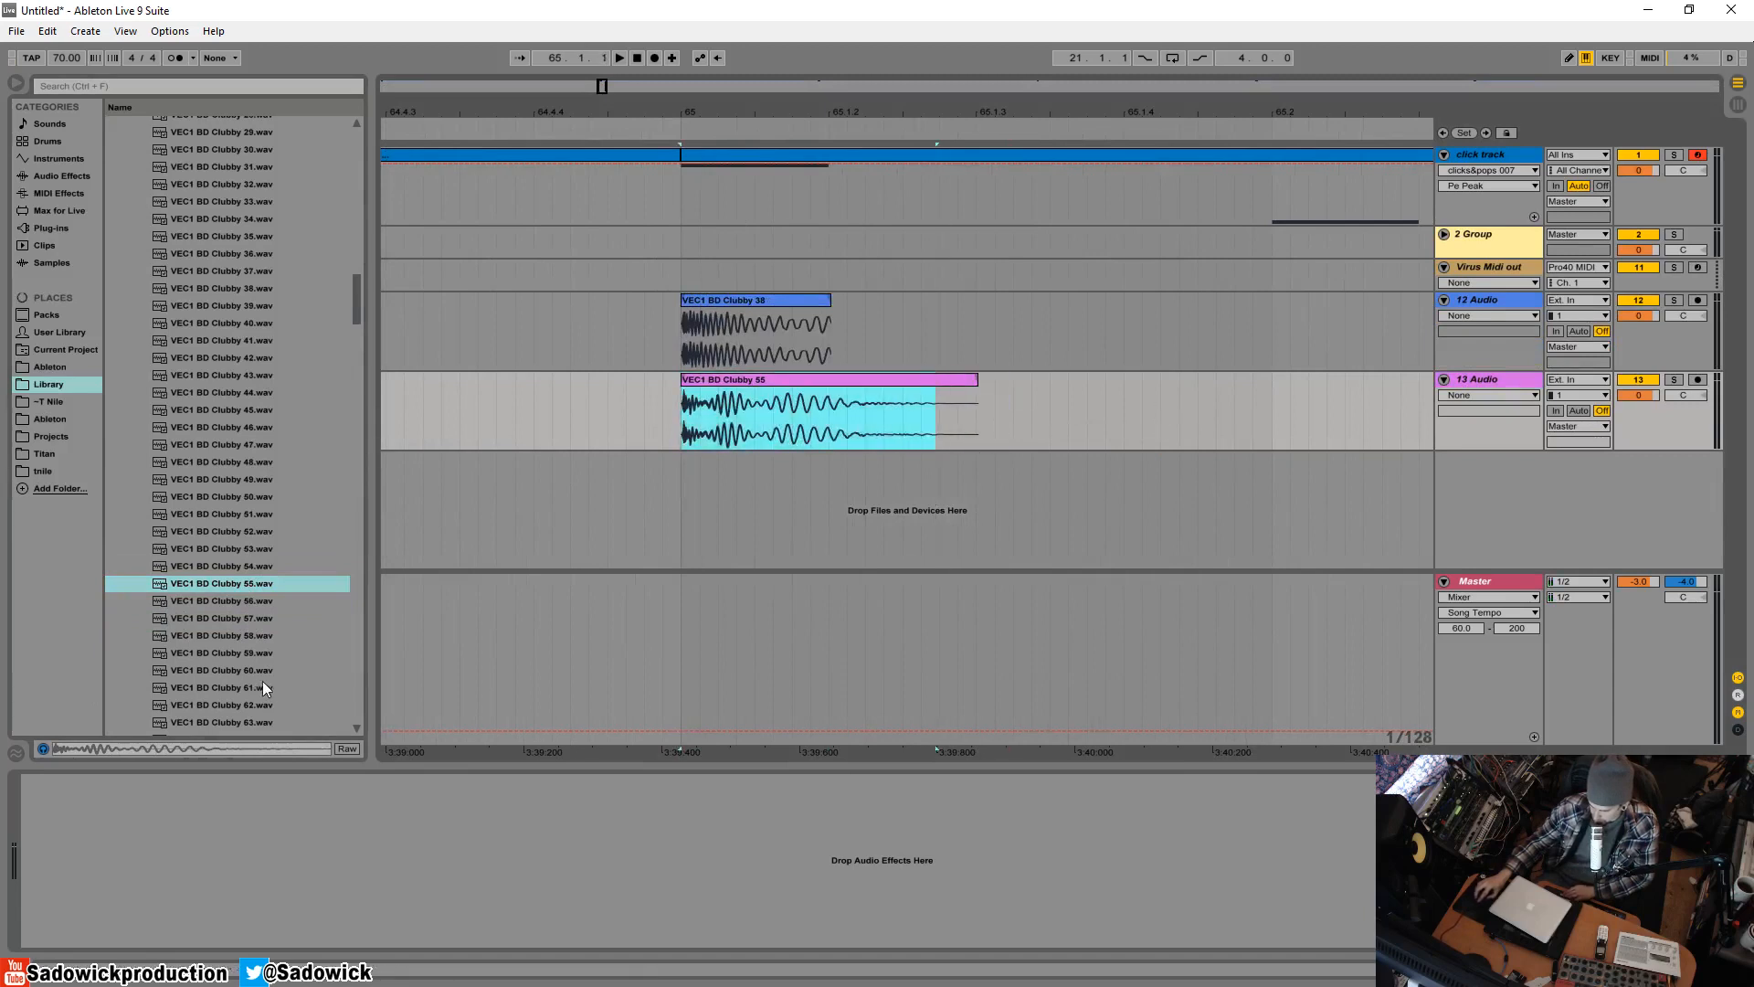
- Audition the remaining higher-numbered Clubby kicks and place VEC1 BD Clubby 73 on a third new audio track at bar 65
scroll(261, 681, down, 2)
click(268, 665)
key(Down)
key(Down)
key(Down)
key(Down)
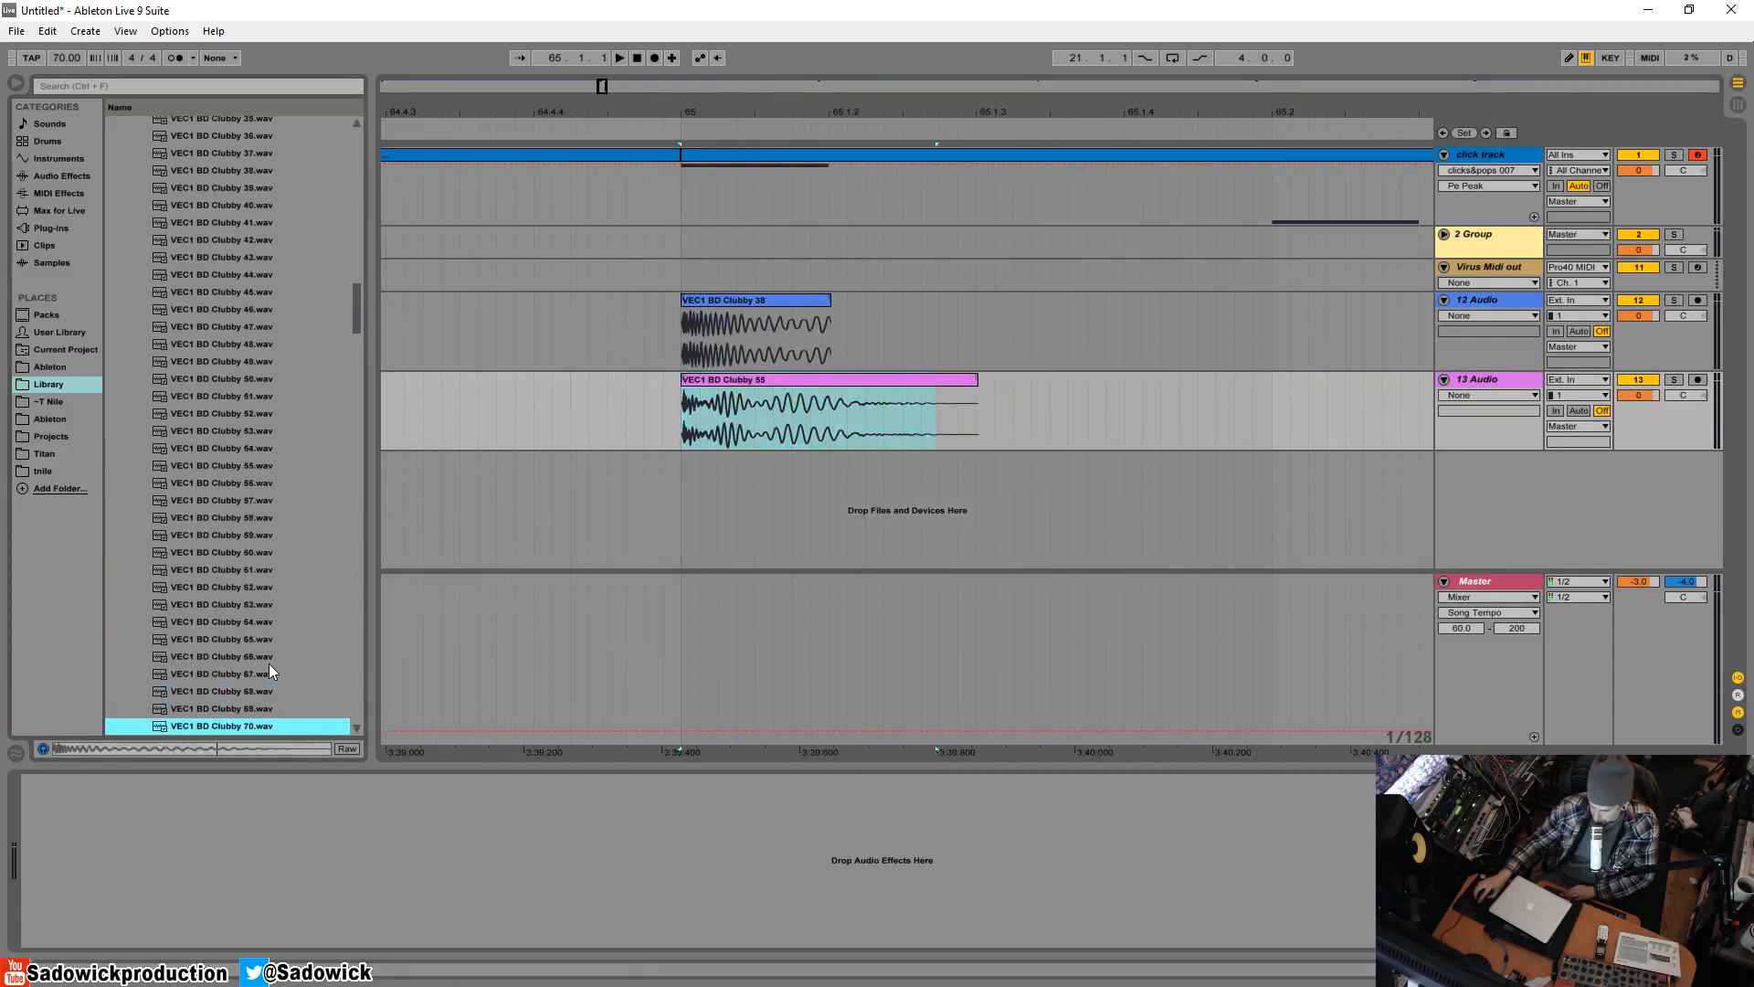
key(Down)
key(Down)
key(Down)
key(Down)
key(Up)
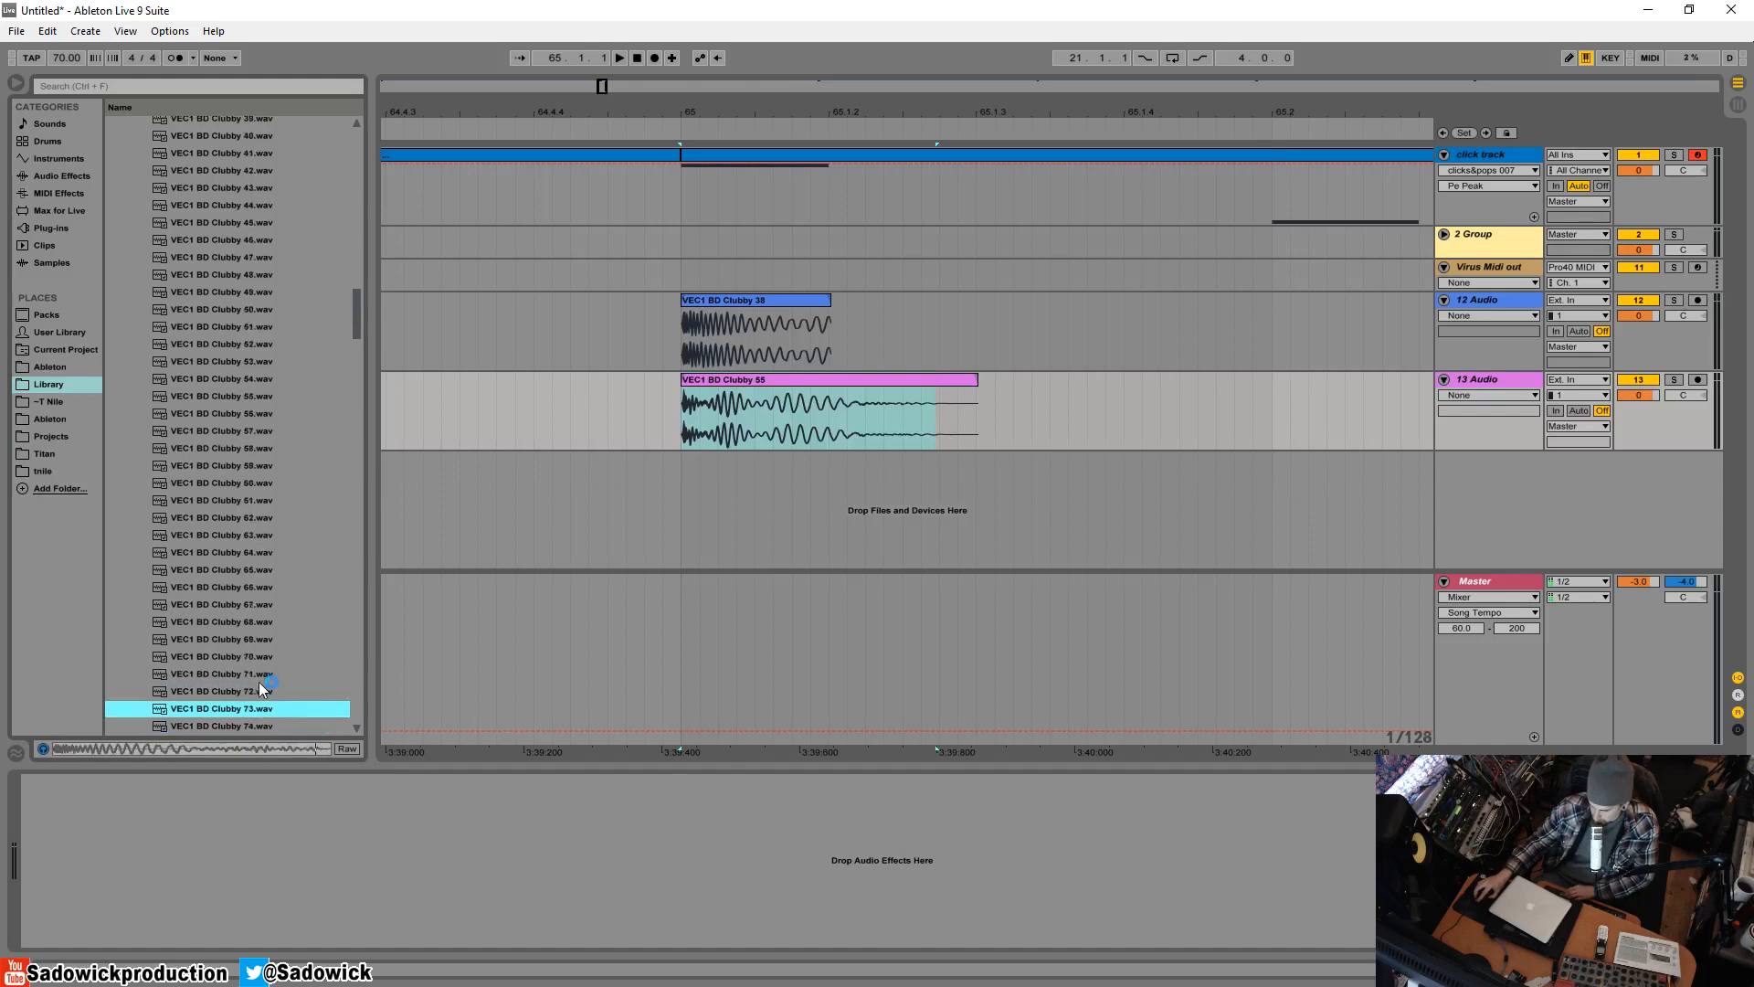
drag(246, 716, 686, 495)
- Audition the first Clubby kicks one after another, from VEC1 BD Clubby 01 to 10
scroll(225, 726, down, 3)
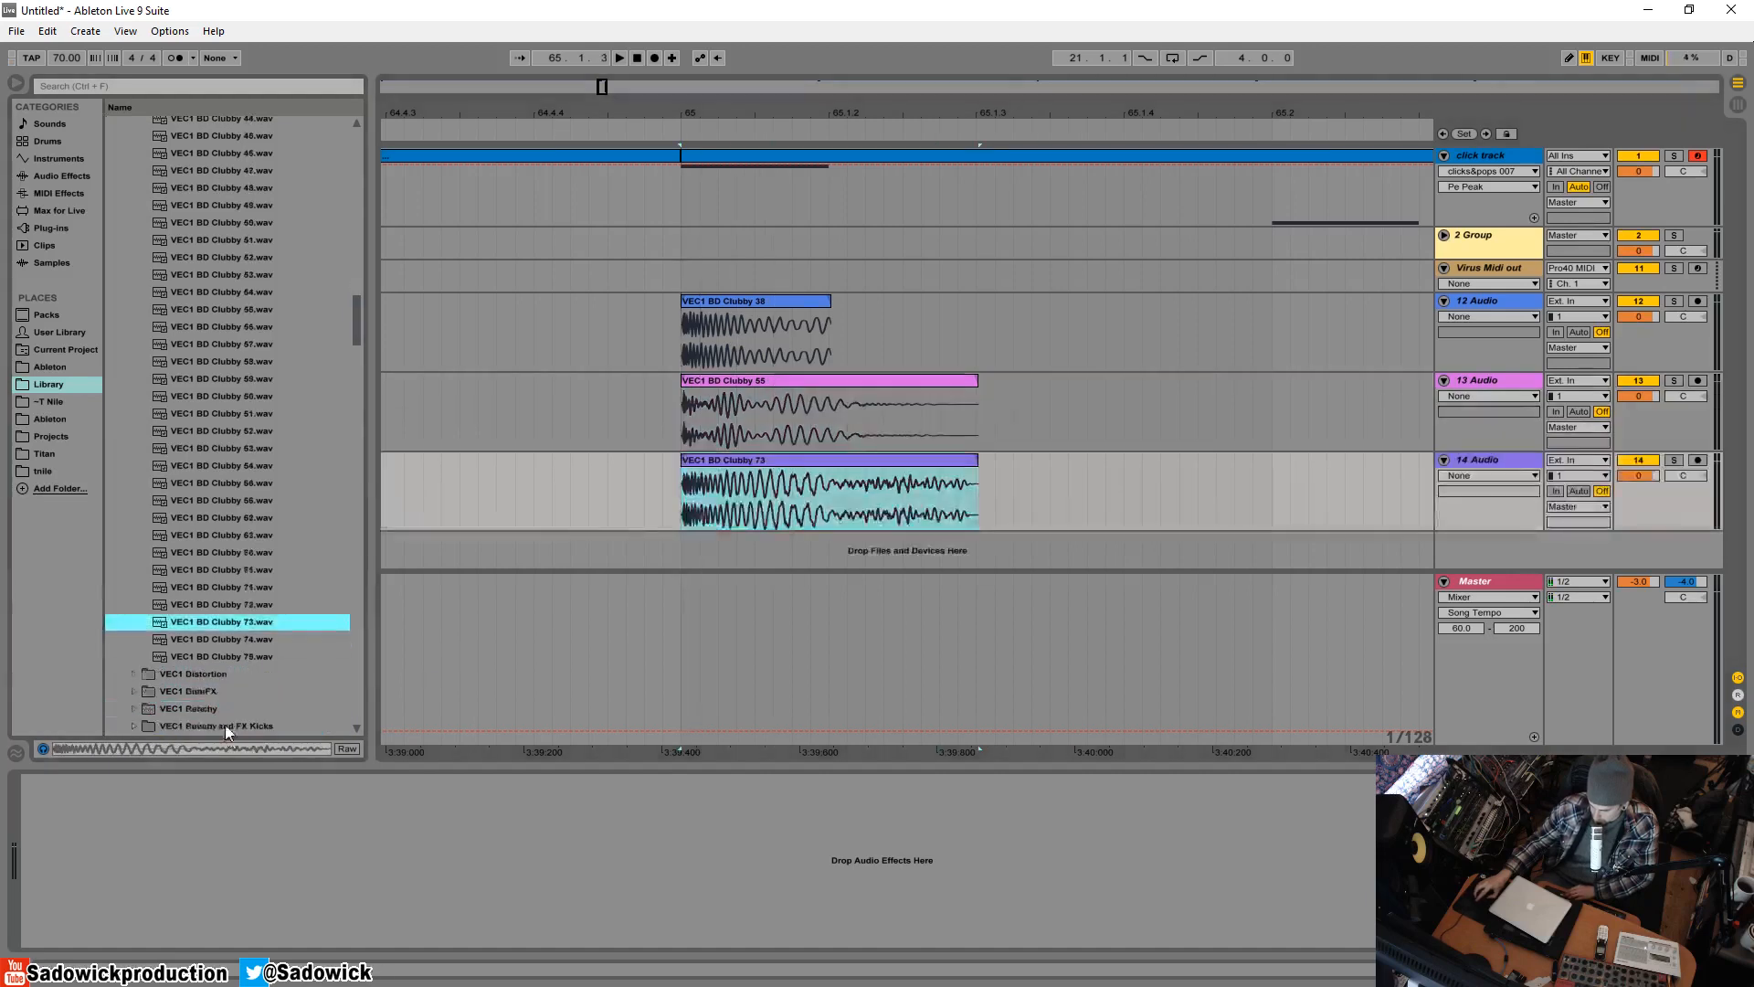
drag(356, 317, 338, 266)
click(219, 470)
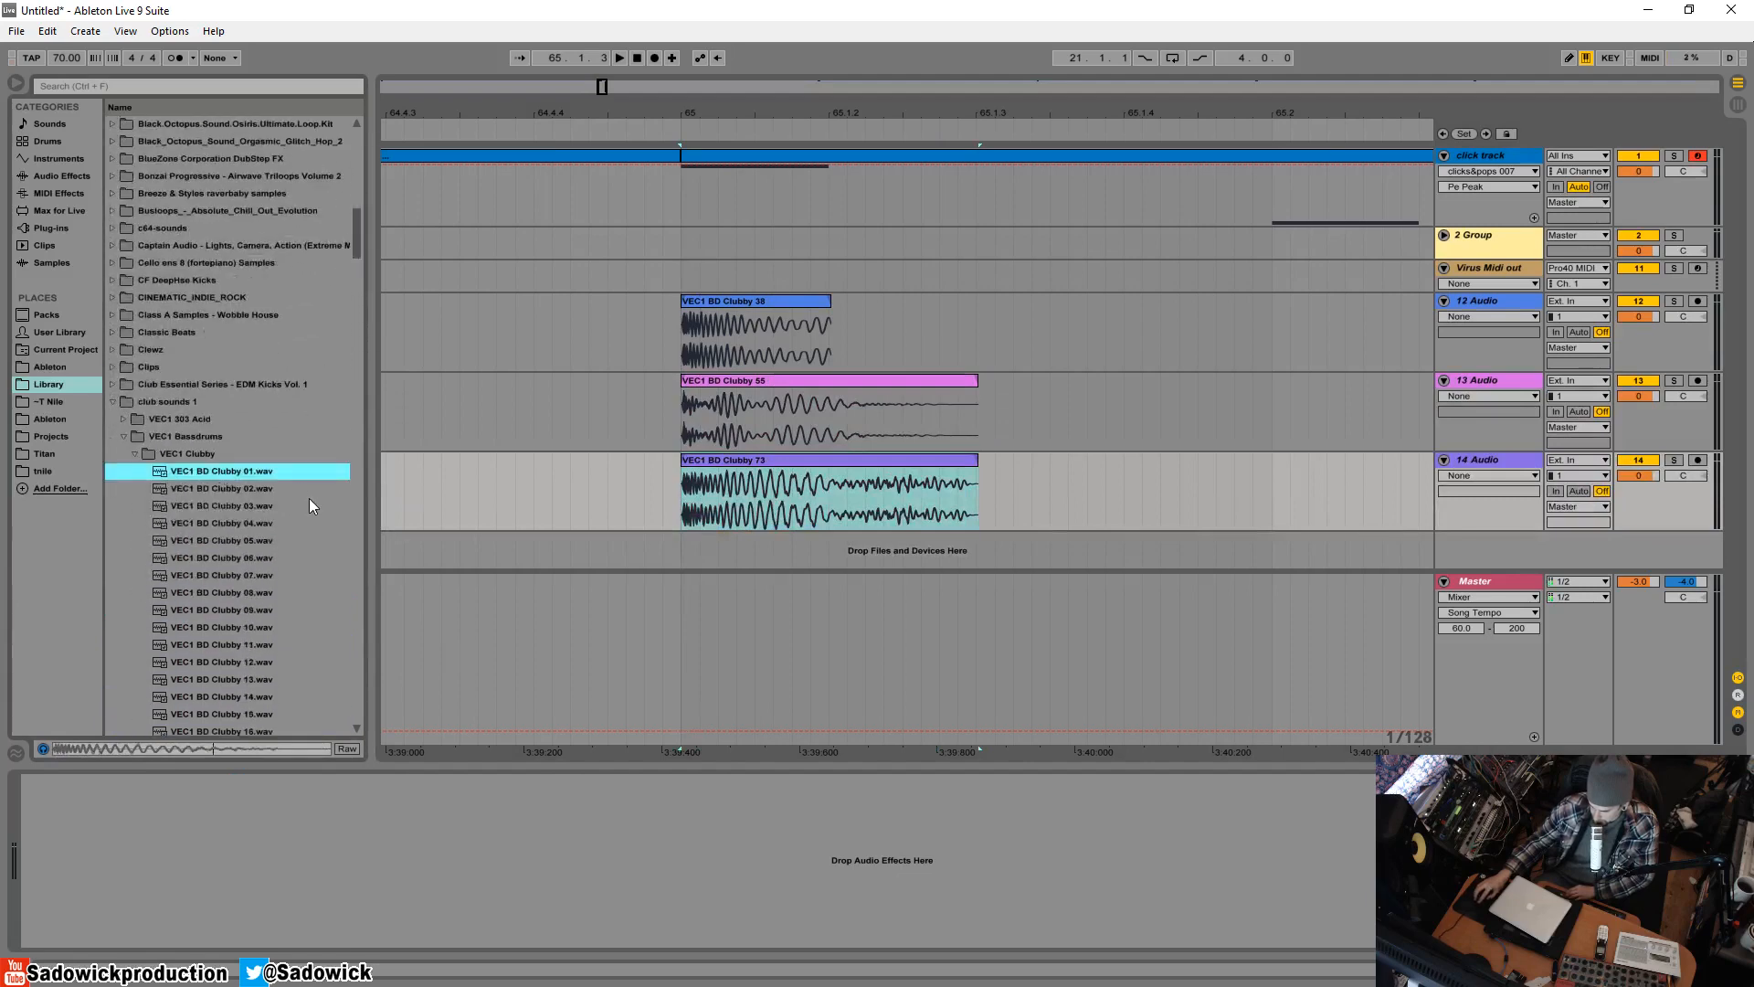
key(Down)
key(Down)
key(Down)
key(Down)
key(Down)
key(Down)
key(Down)
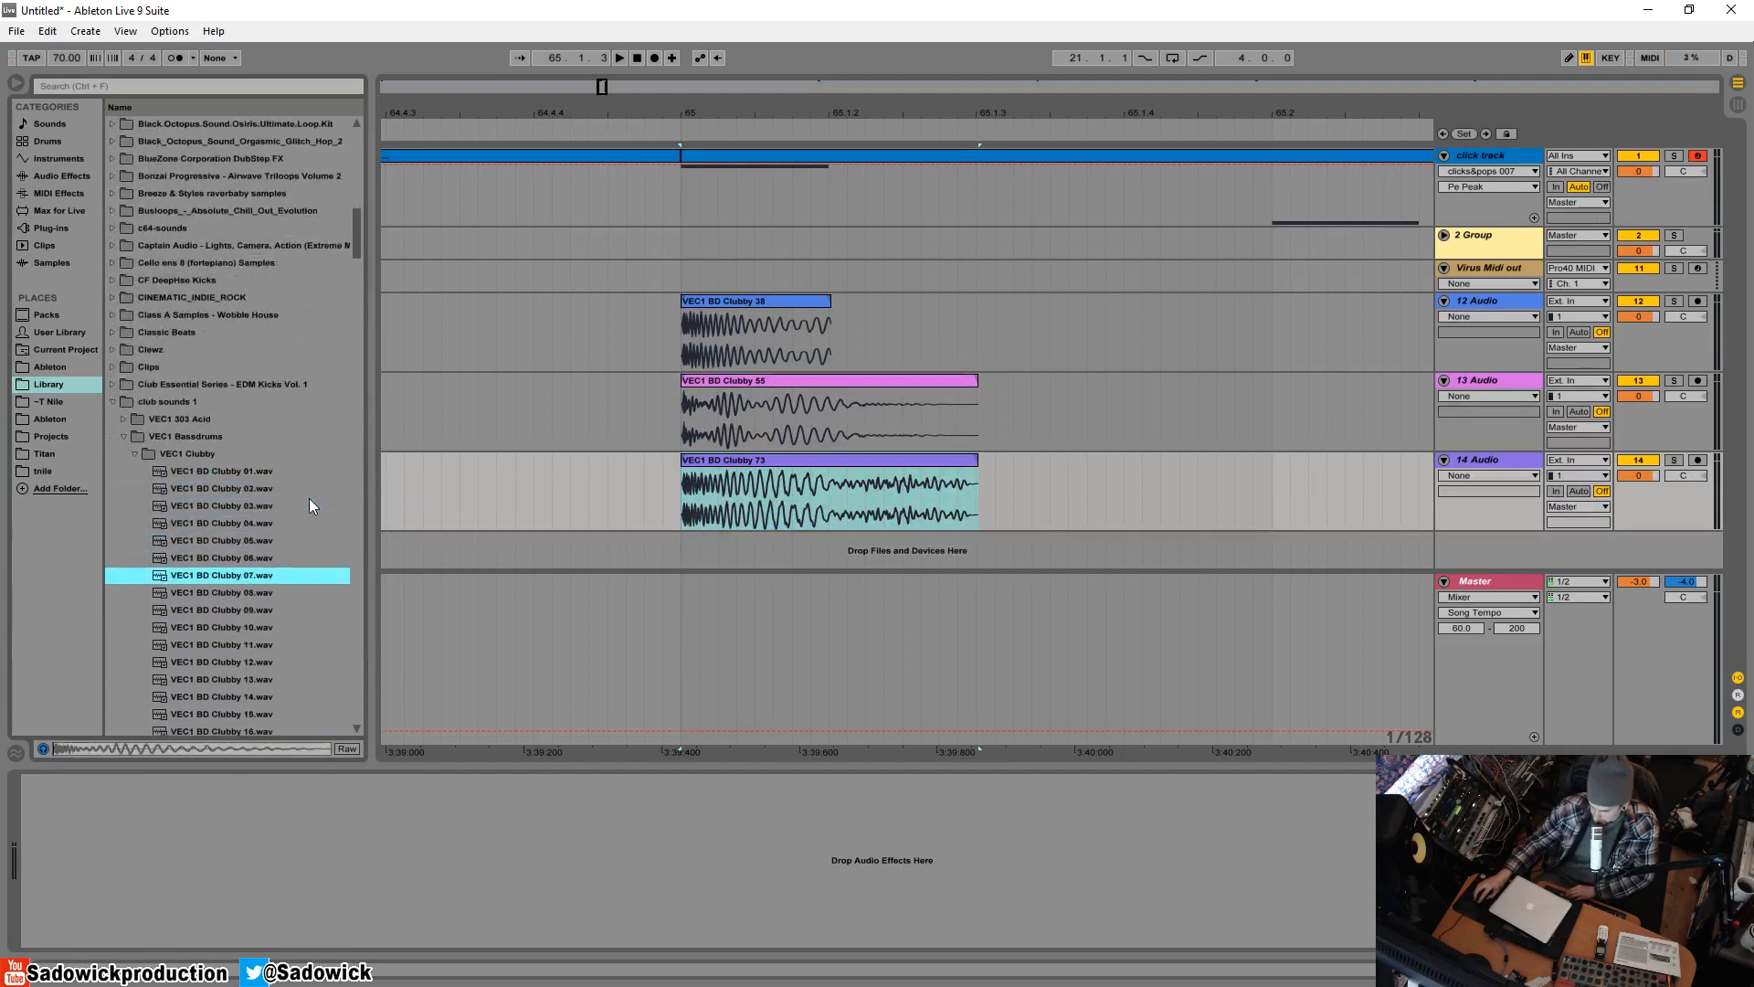
key(Down)
key(Up)
key(Up)
key(Down)
key(Down)
key(Down)
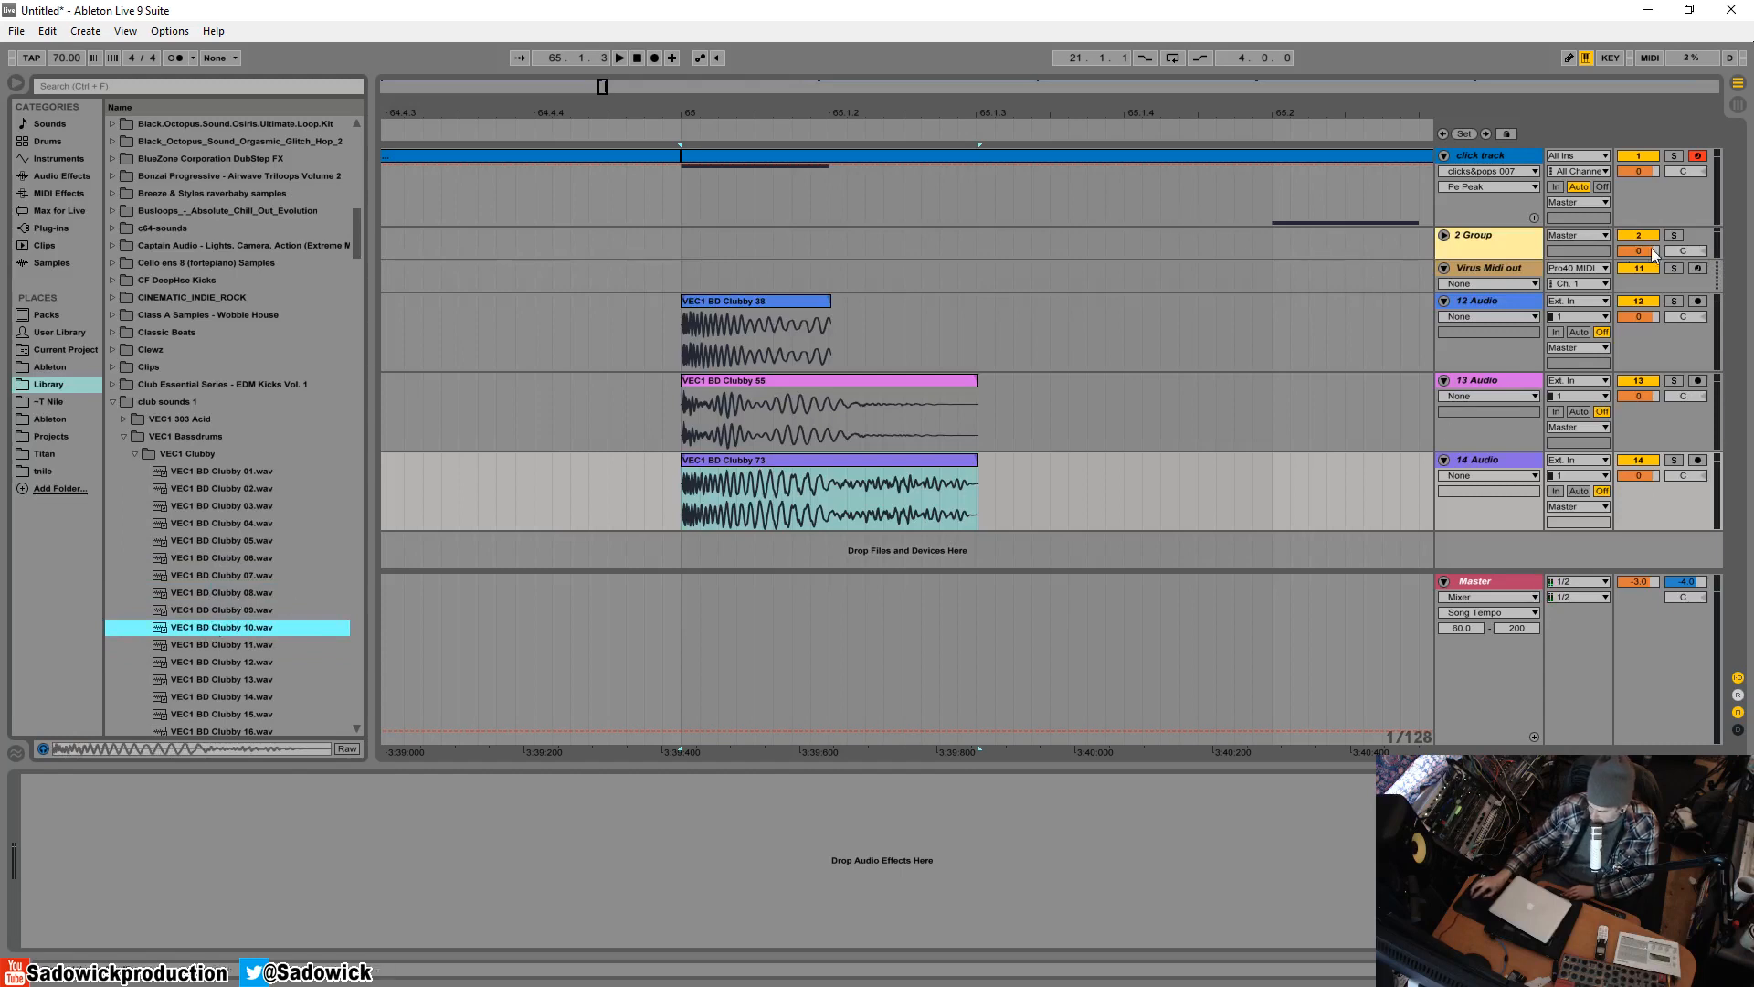
- Reduce the height of the first two kick tracks and place VEC1 BD Clubby 10 on a new audio track at bar 65
drag(1665, 371, 1665, 341)
drag(1663, 419, 1662, 373)
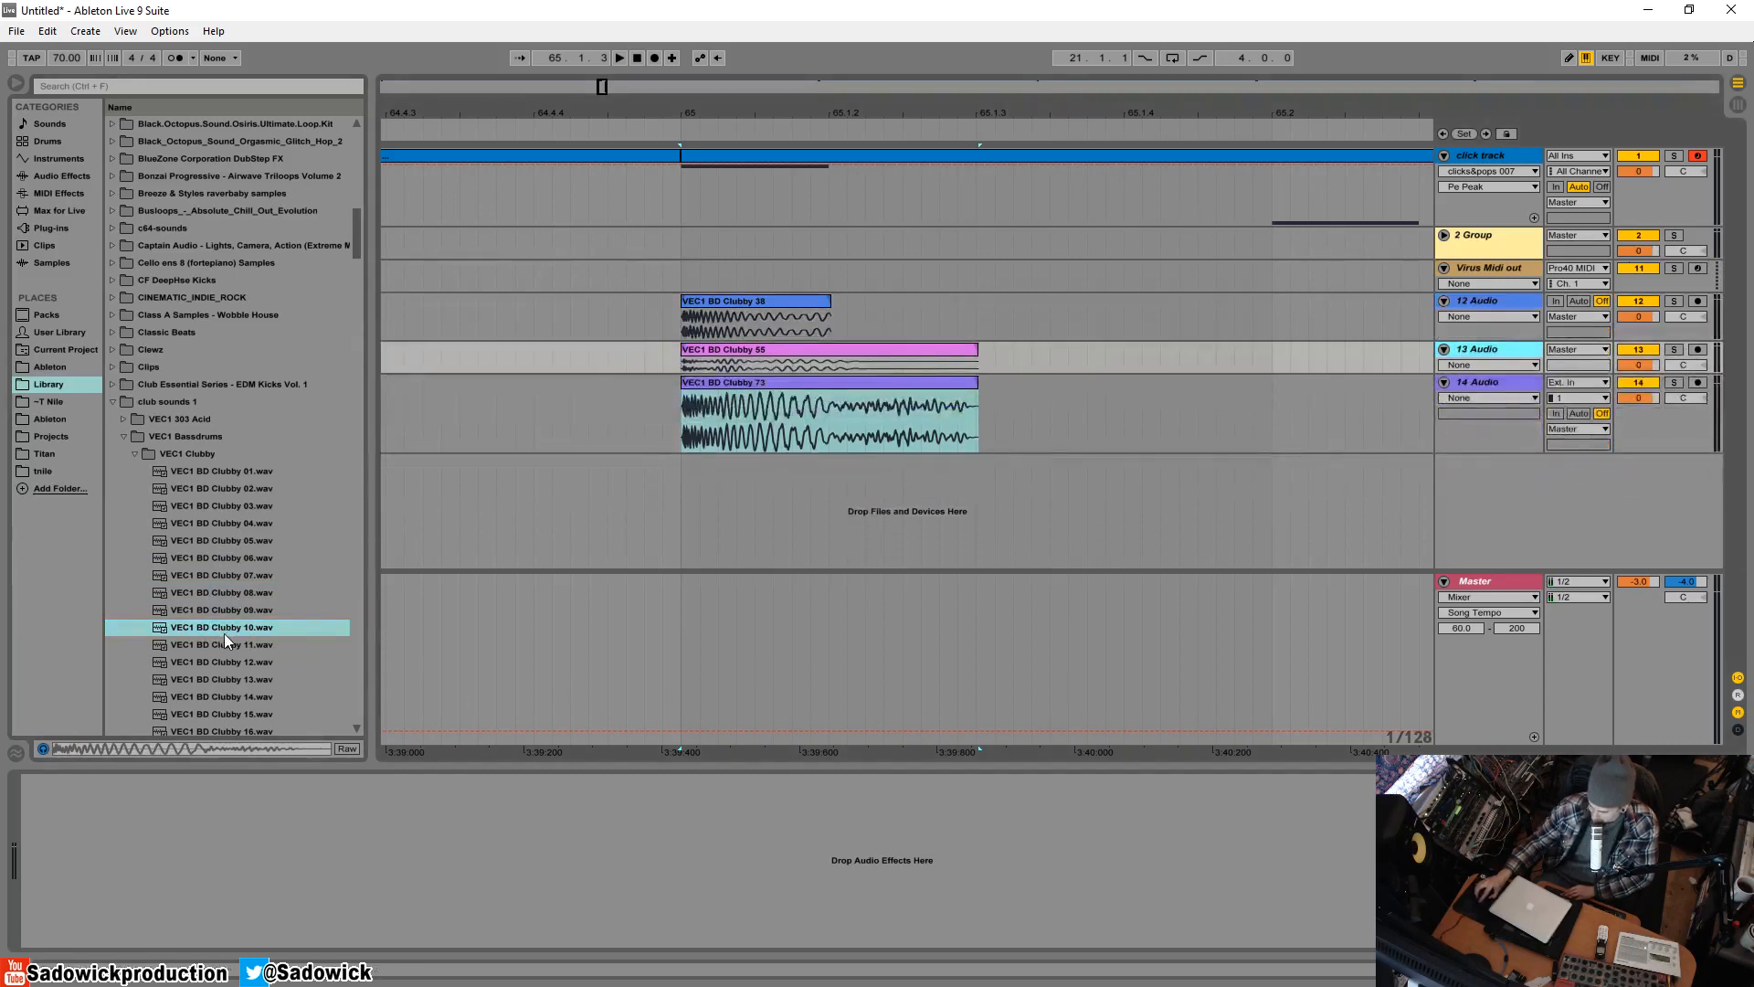
drag(225, 634, 687, 492)
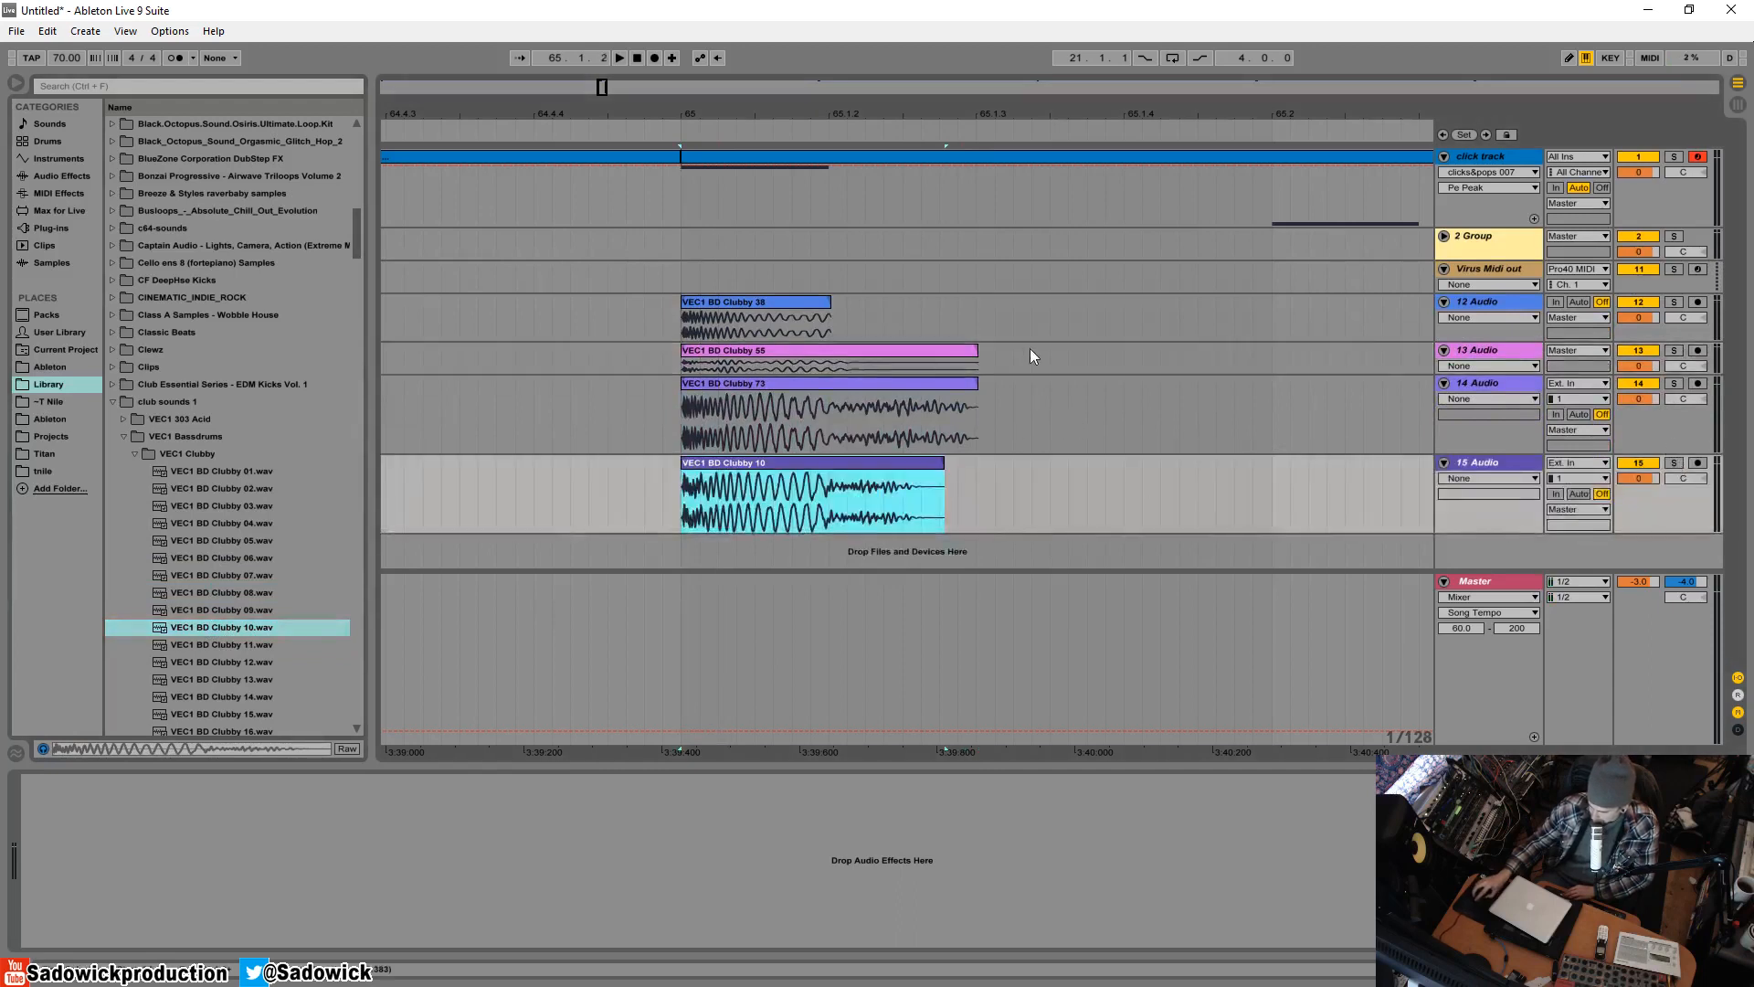
- Set the song tempo to 160 BPM
mouse_move(69, 57)
mouse_down()
mouse_move(69, 5)
mouse_move(69, 53)
mouse_move(68, 35)
mouse_up()
key(minus)
key(minus)
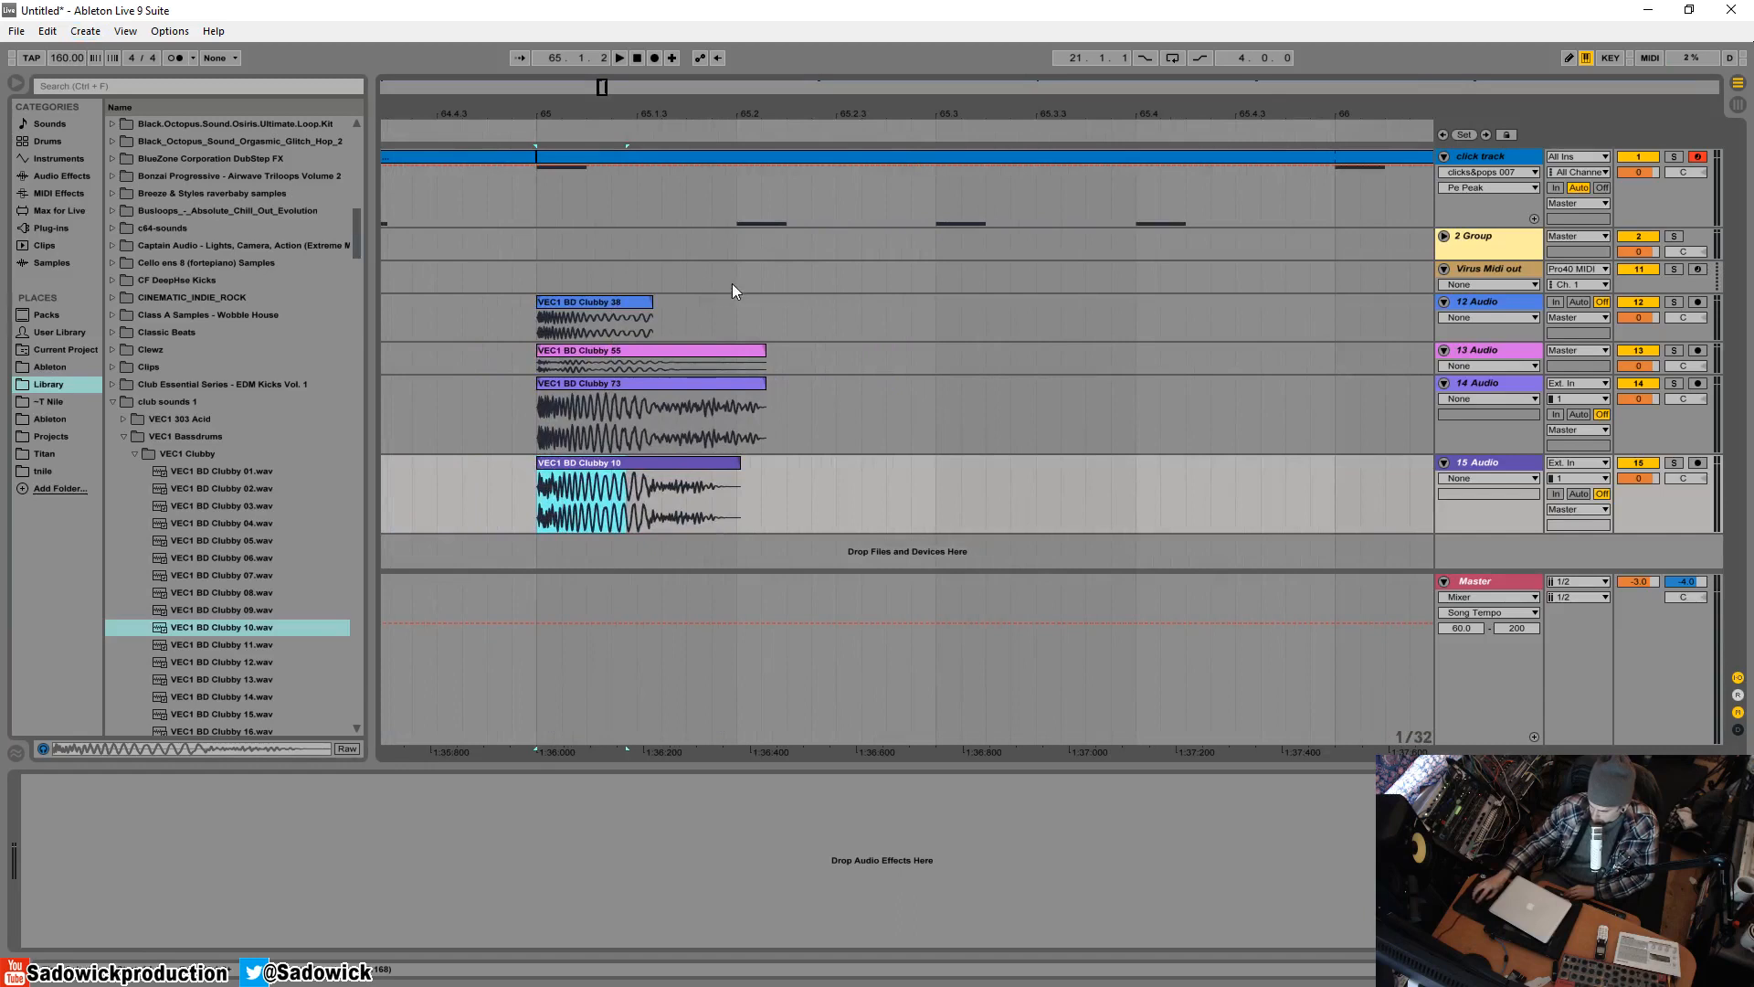
- Loop the one-beat range starting at 65.3 in the arrangement
drag(735, 282, 514, 281)
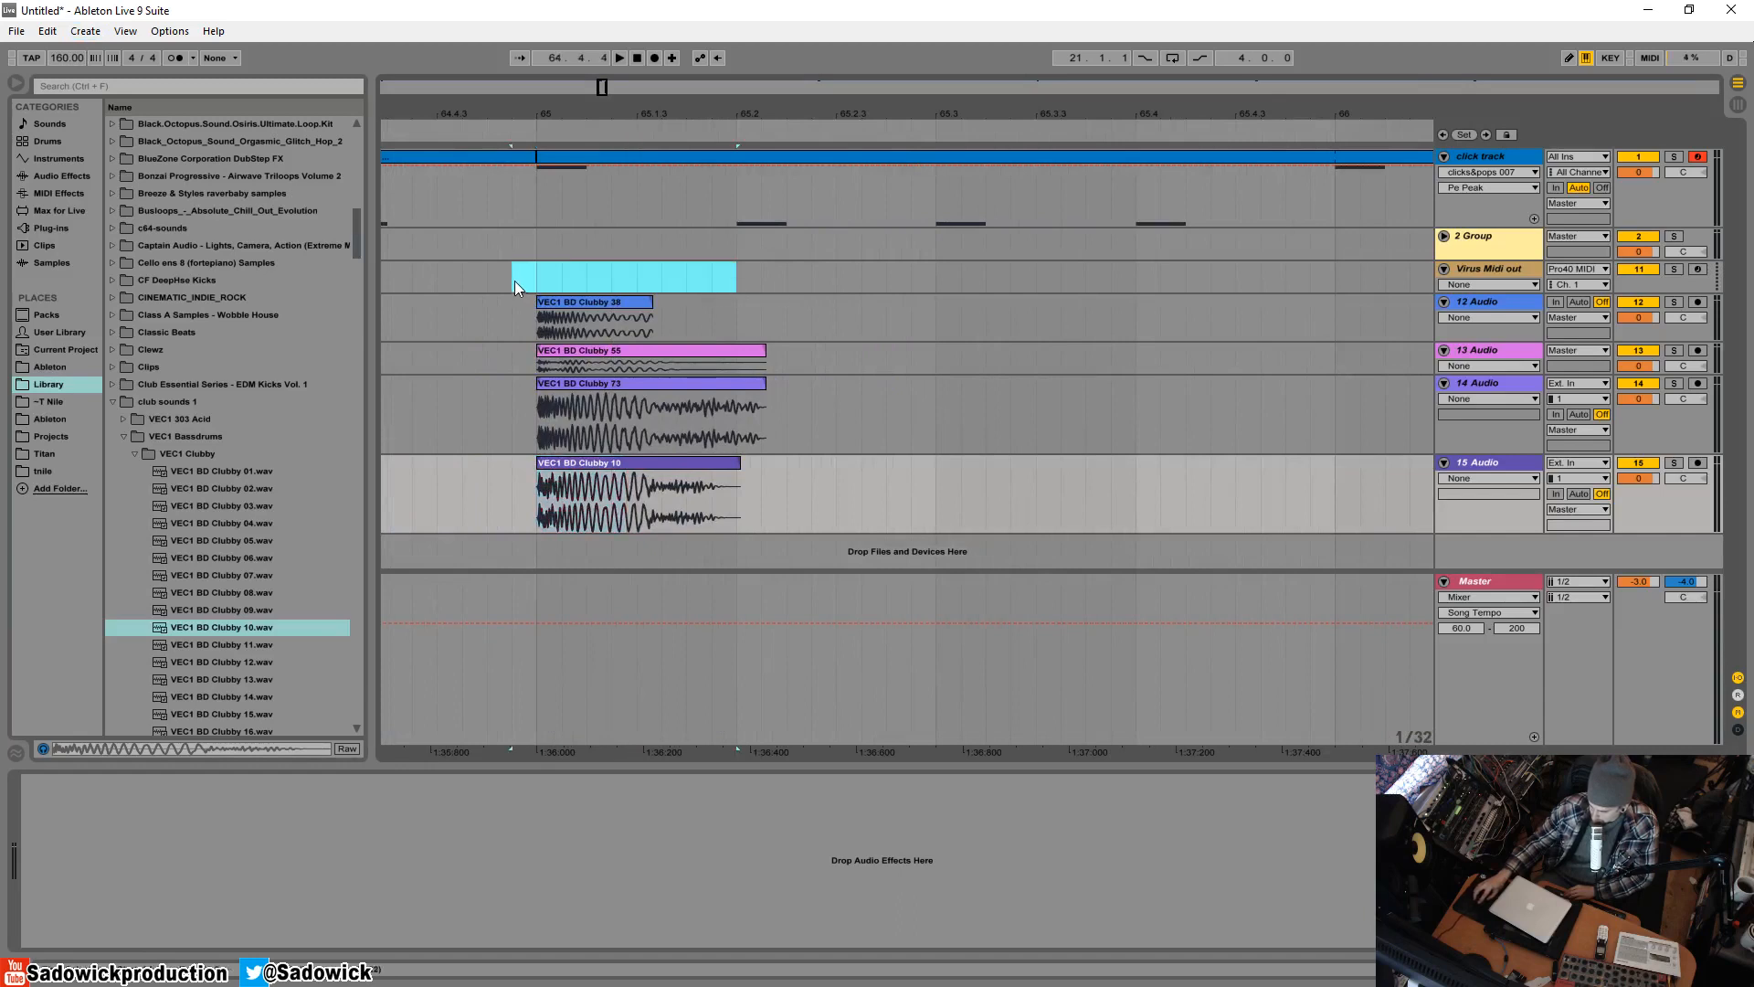
drag(936, 279, 1113, 275)
right_click(1070, 273)
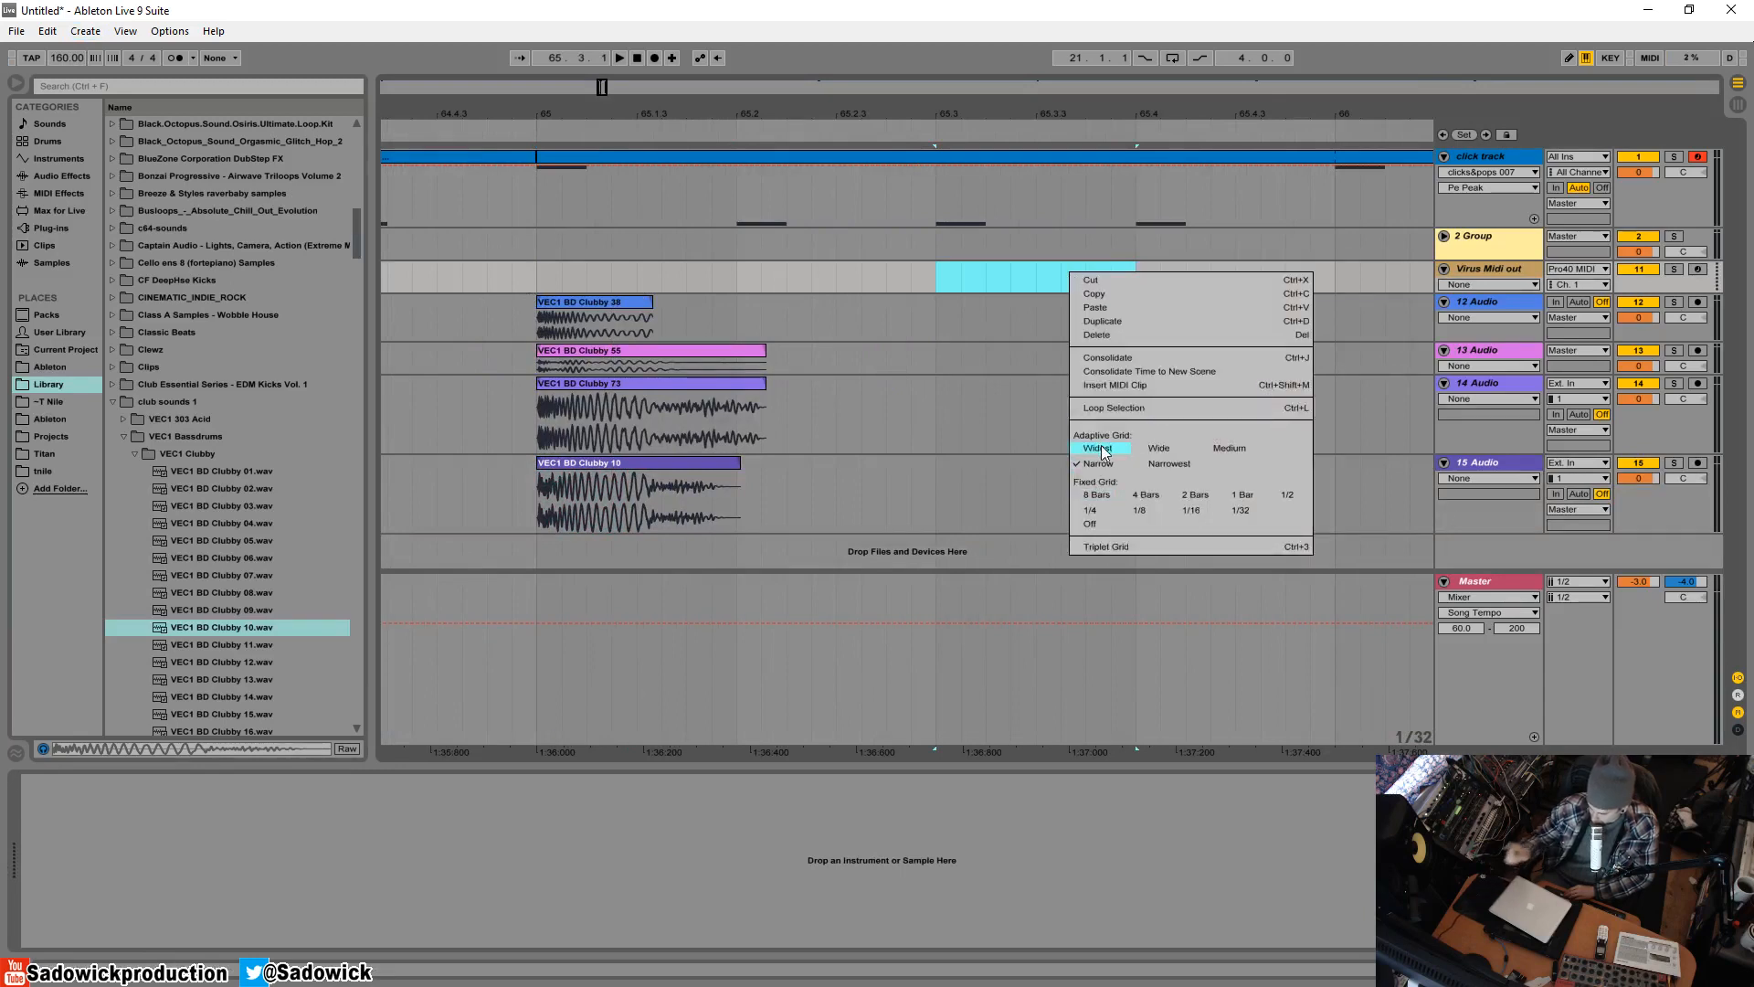
click(1196, 405)
drag(1008, 110, 928, 97)
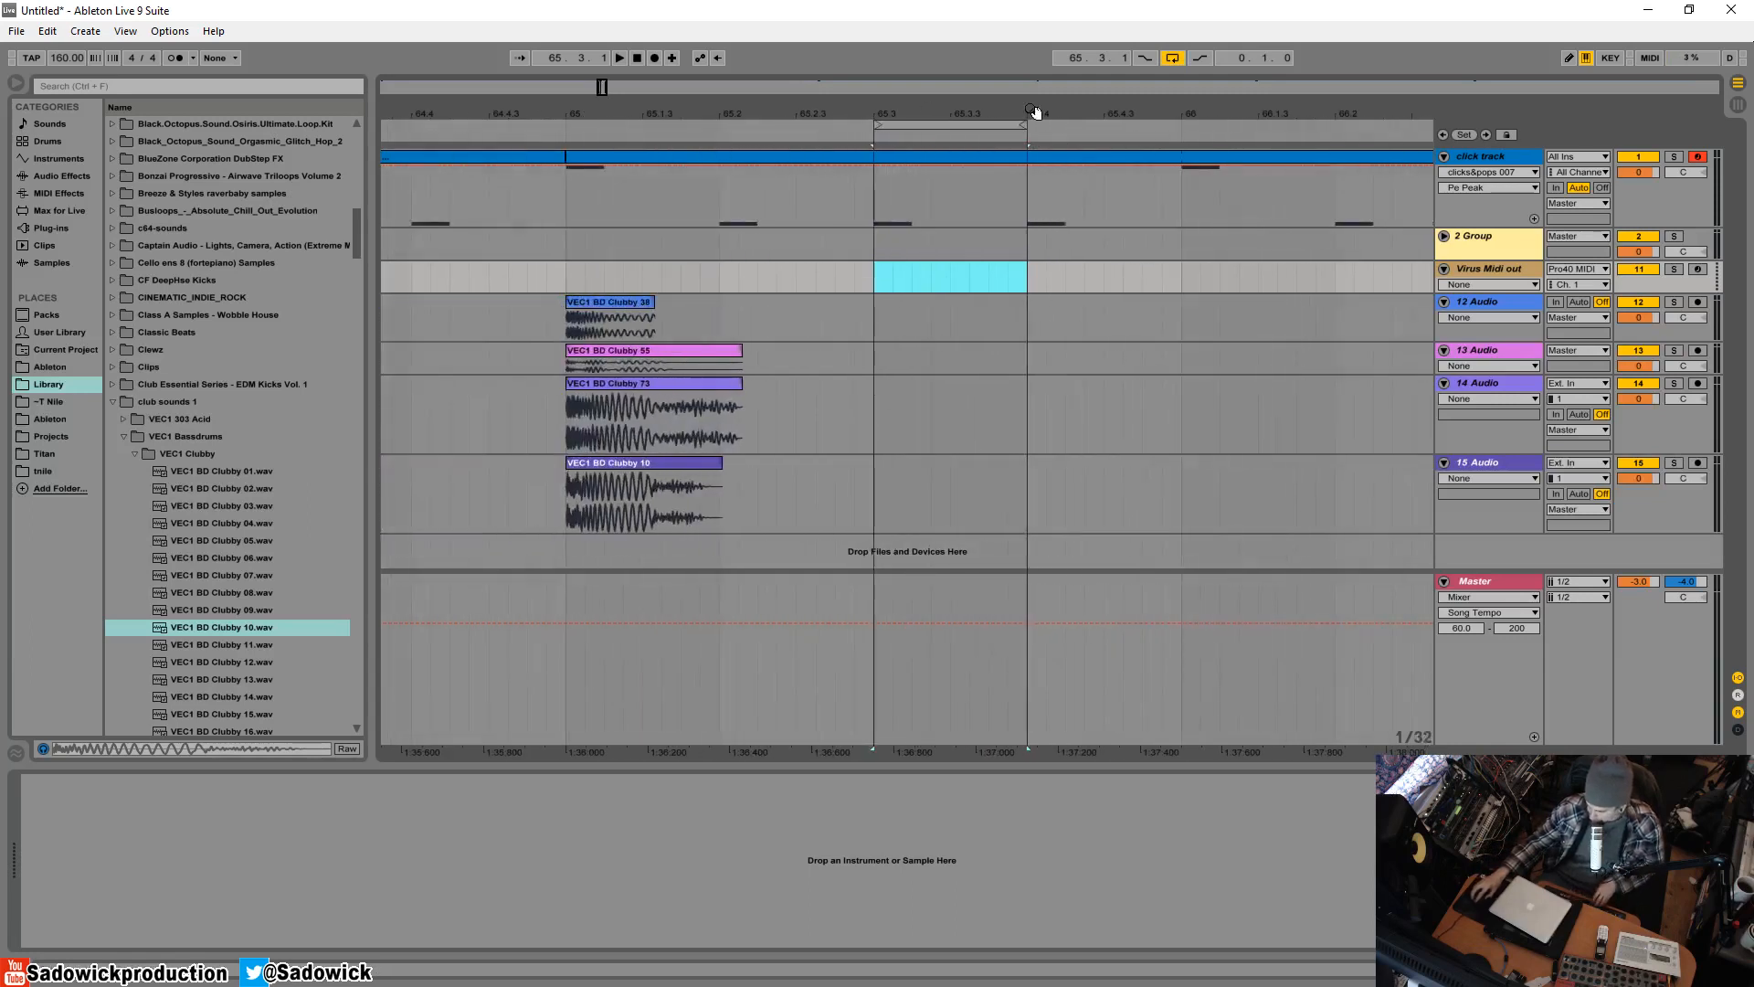
- Solo the track holding VEC1 BD Clubby 10 and start playback briefly
click(601, 302)
click(1675, 301)
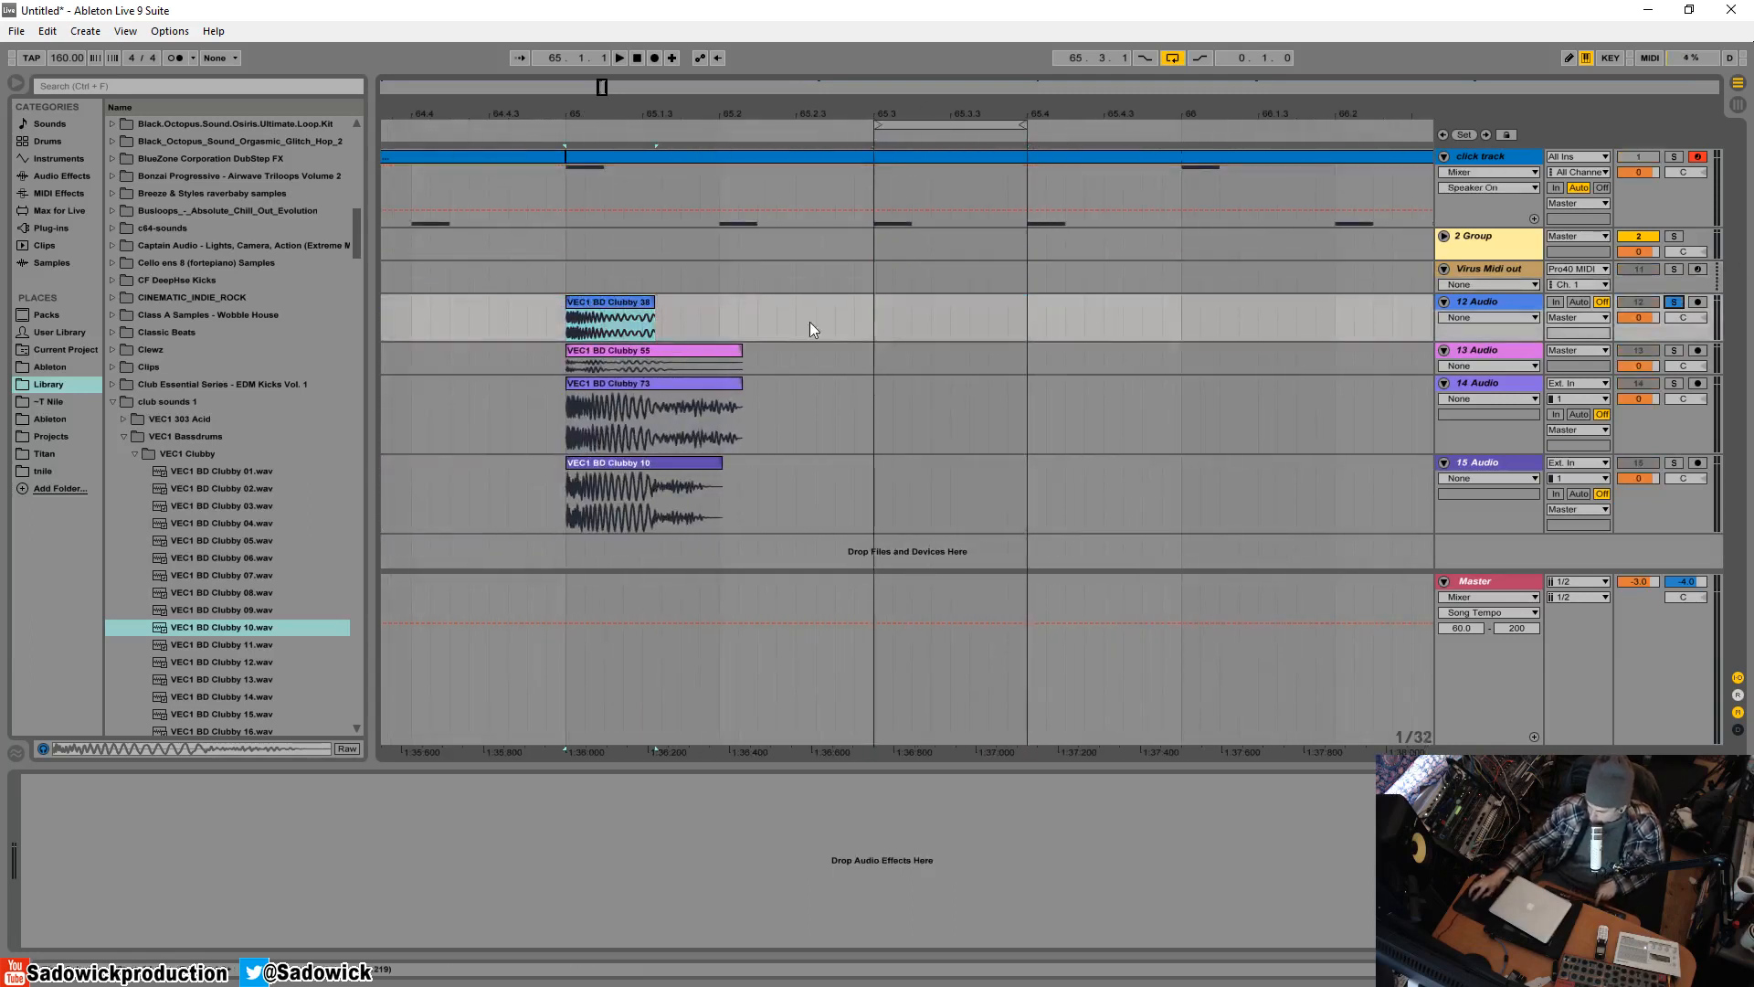
click(659, 462)
click(1675, 463)
click(704, 495)
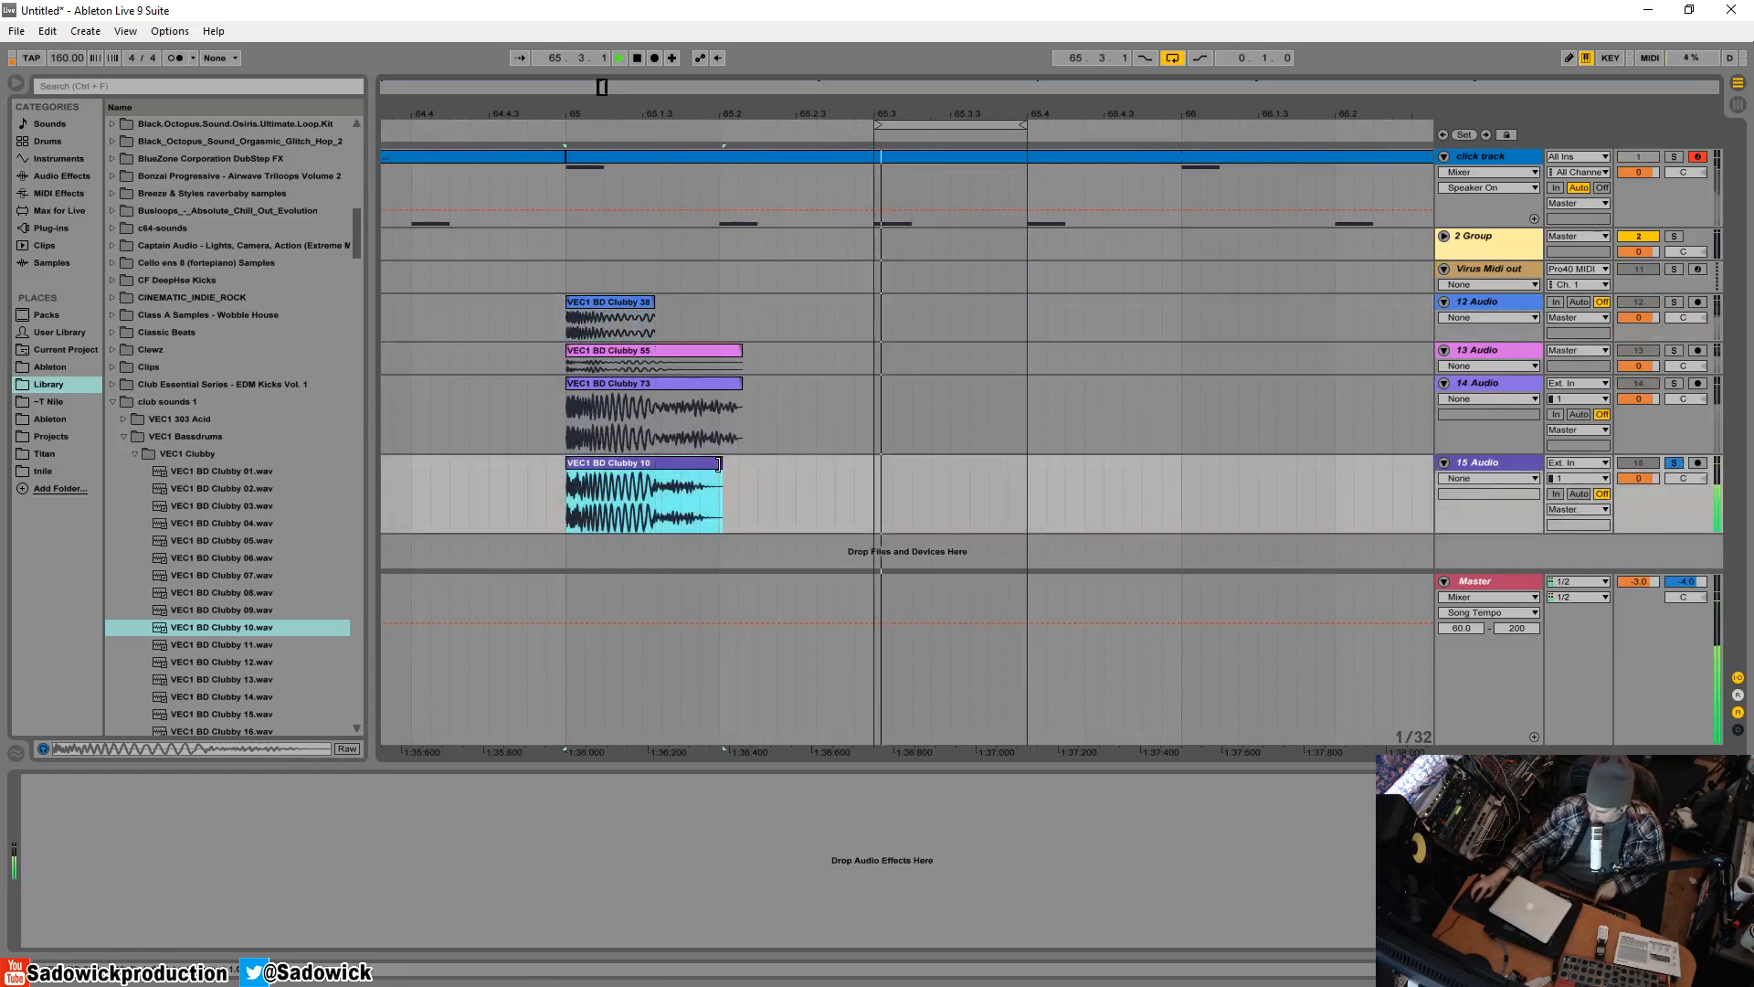
key(space)
key(space)
- Move the VEC1 BD Clubby 10 clip to the loop start at 65.3, put its track above the other kick tracks and play it
drag(685, 466, 1058, 447)
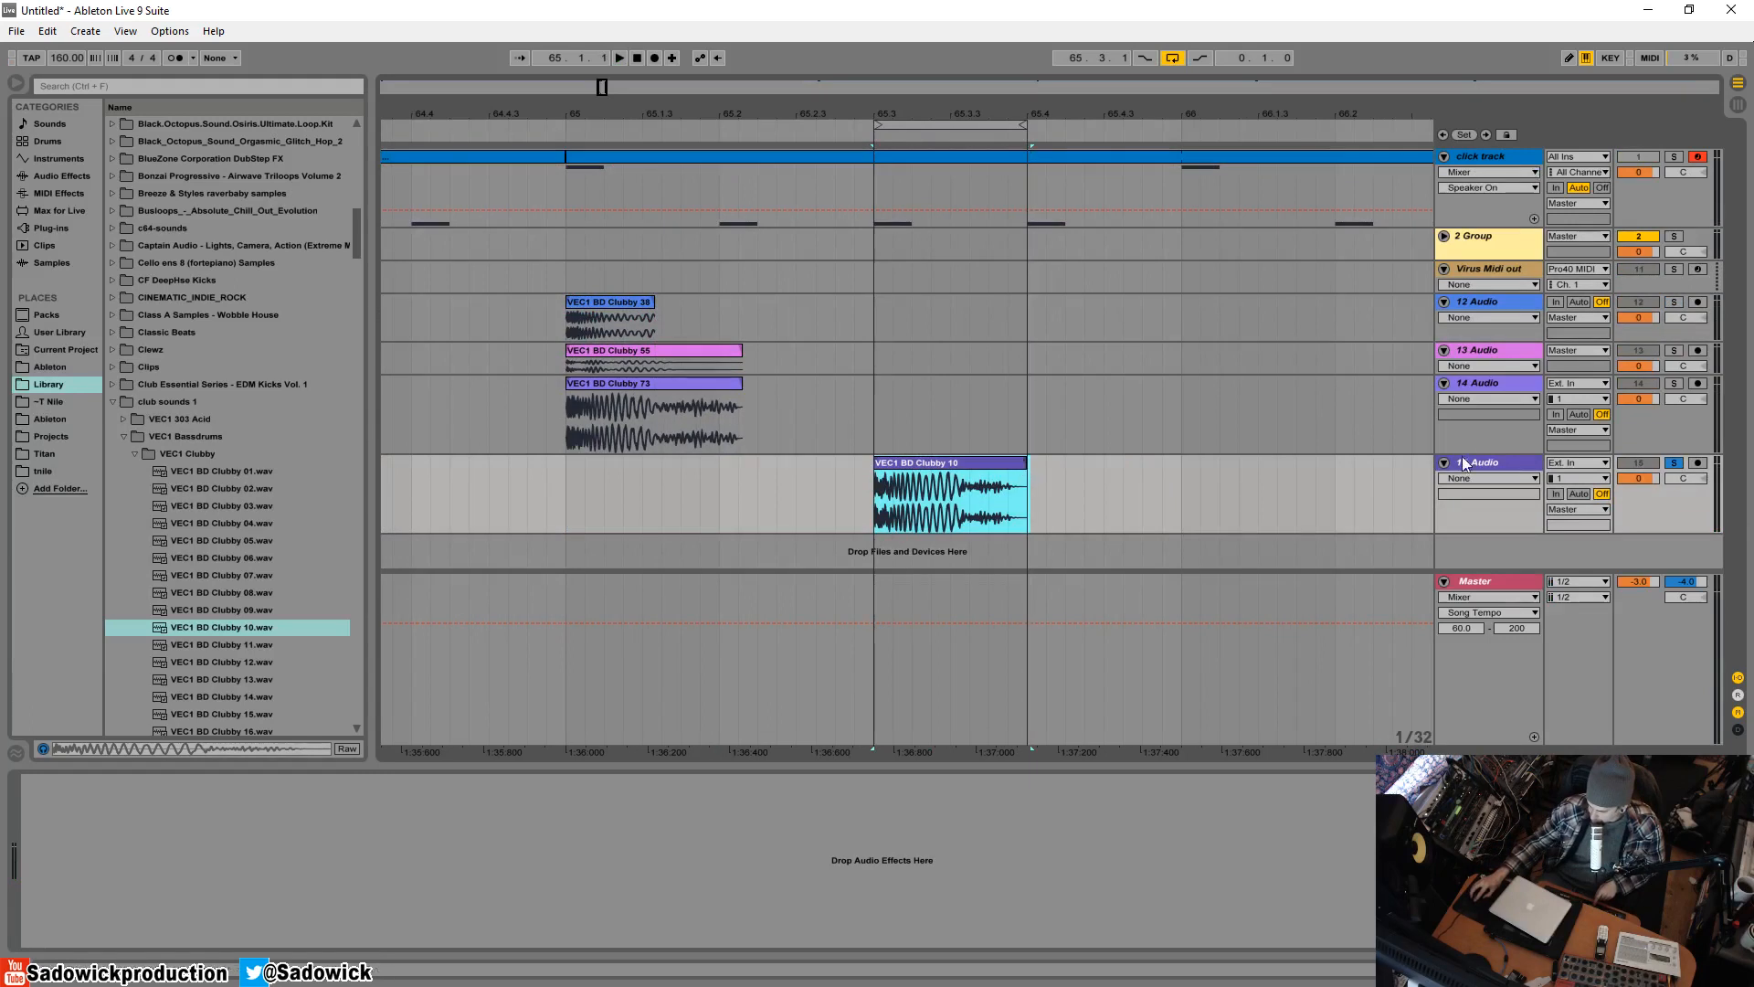
click(1495, 307)
drag(1493, 305, 1493, 304)
key(space)
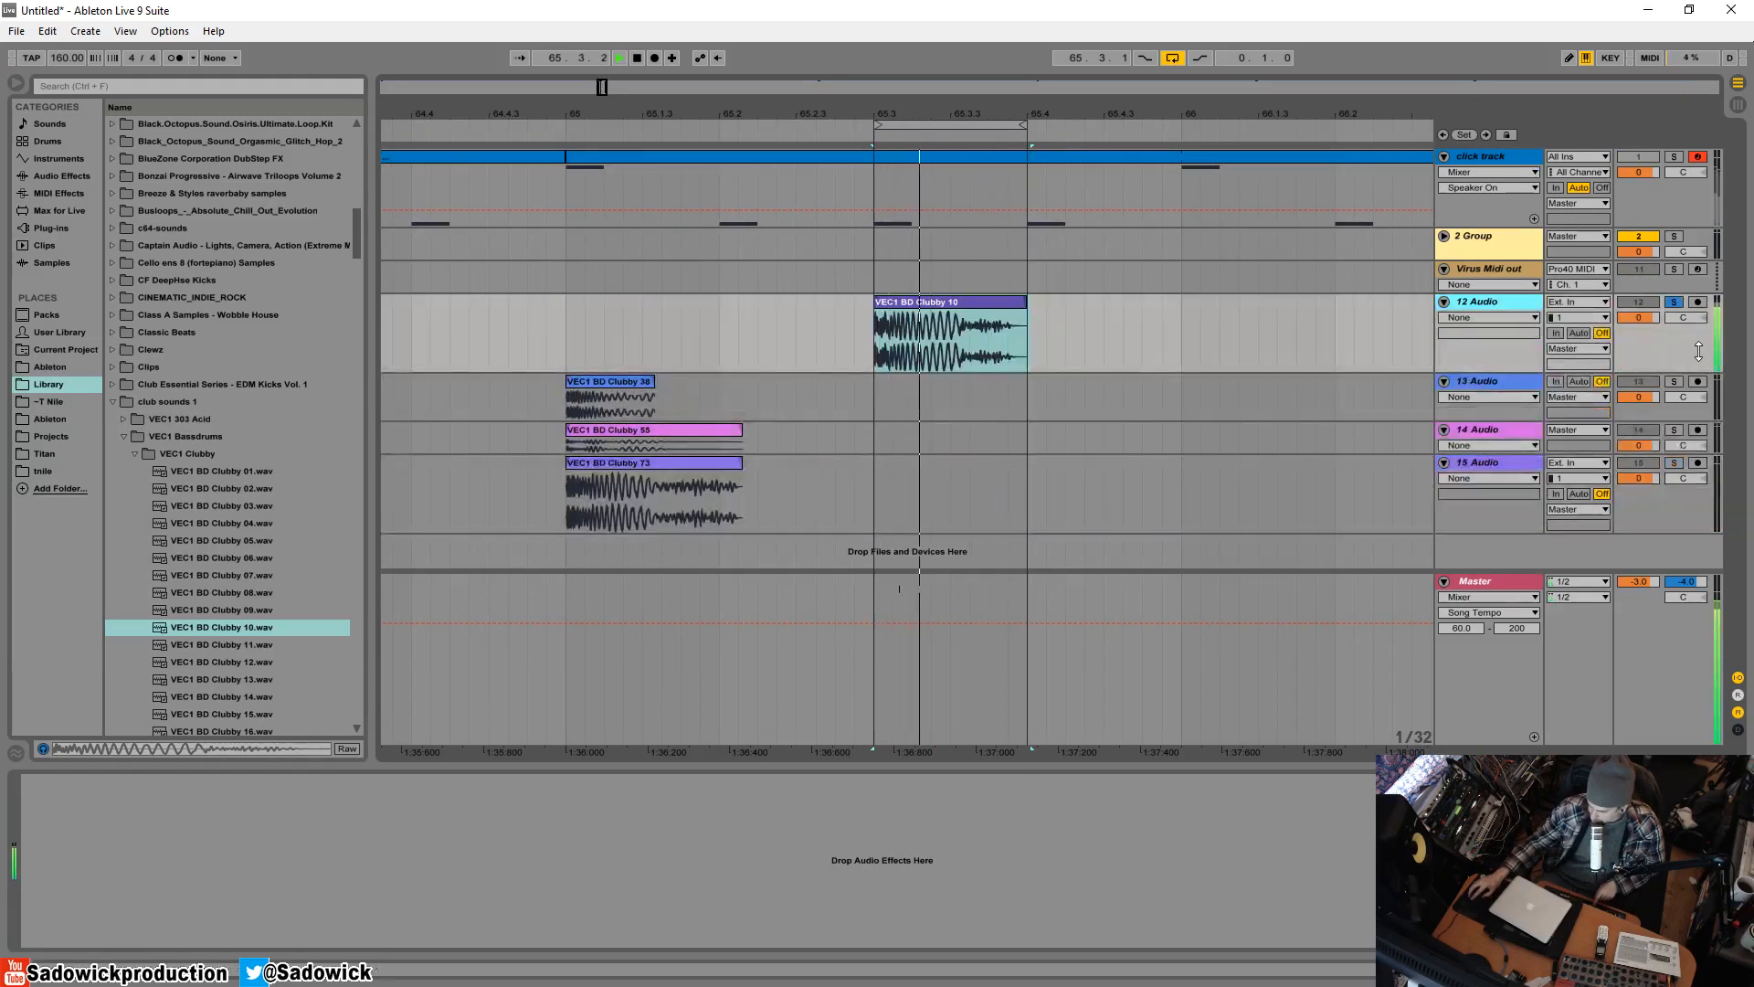
click(1673, 303)
key(space)
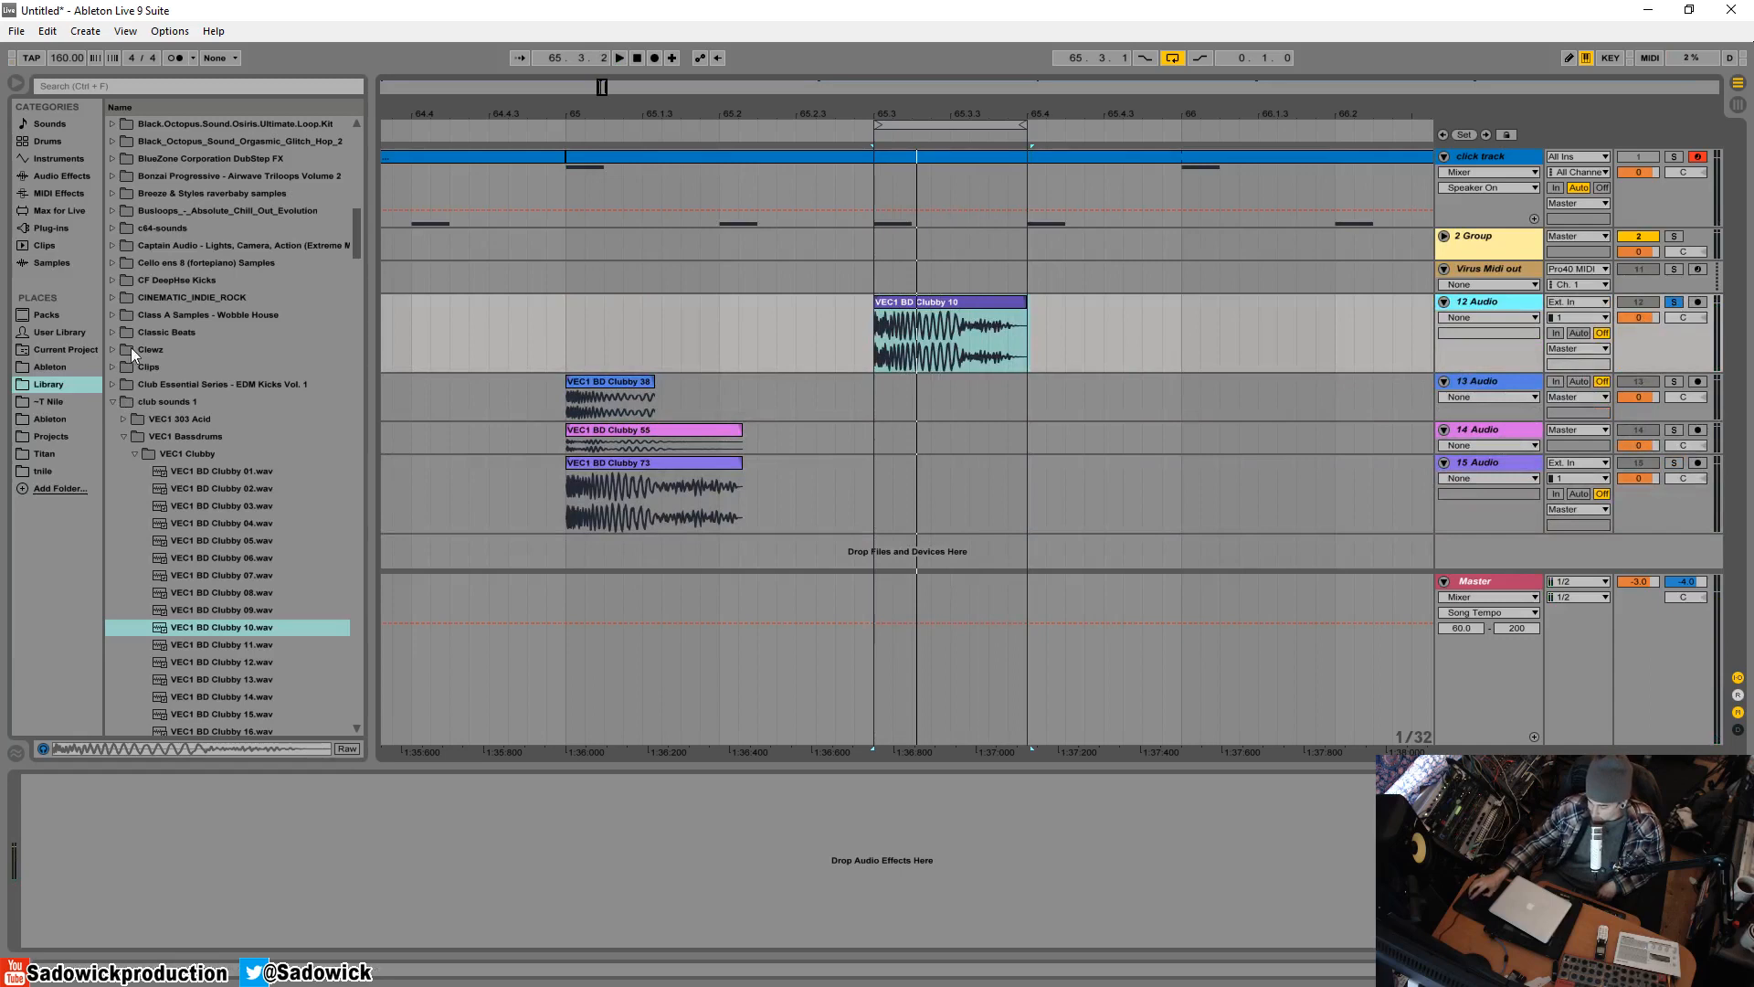
- Load the Faturator plug-in on the VEC1 BD Clubby 10 track, open its window and set Drive to its minimum
click(55, 228)
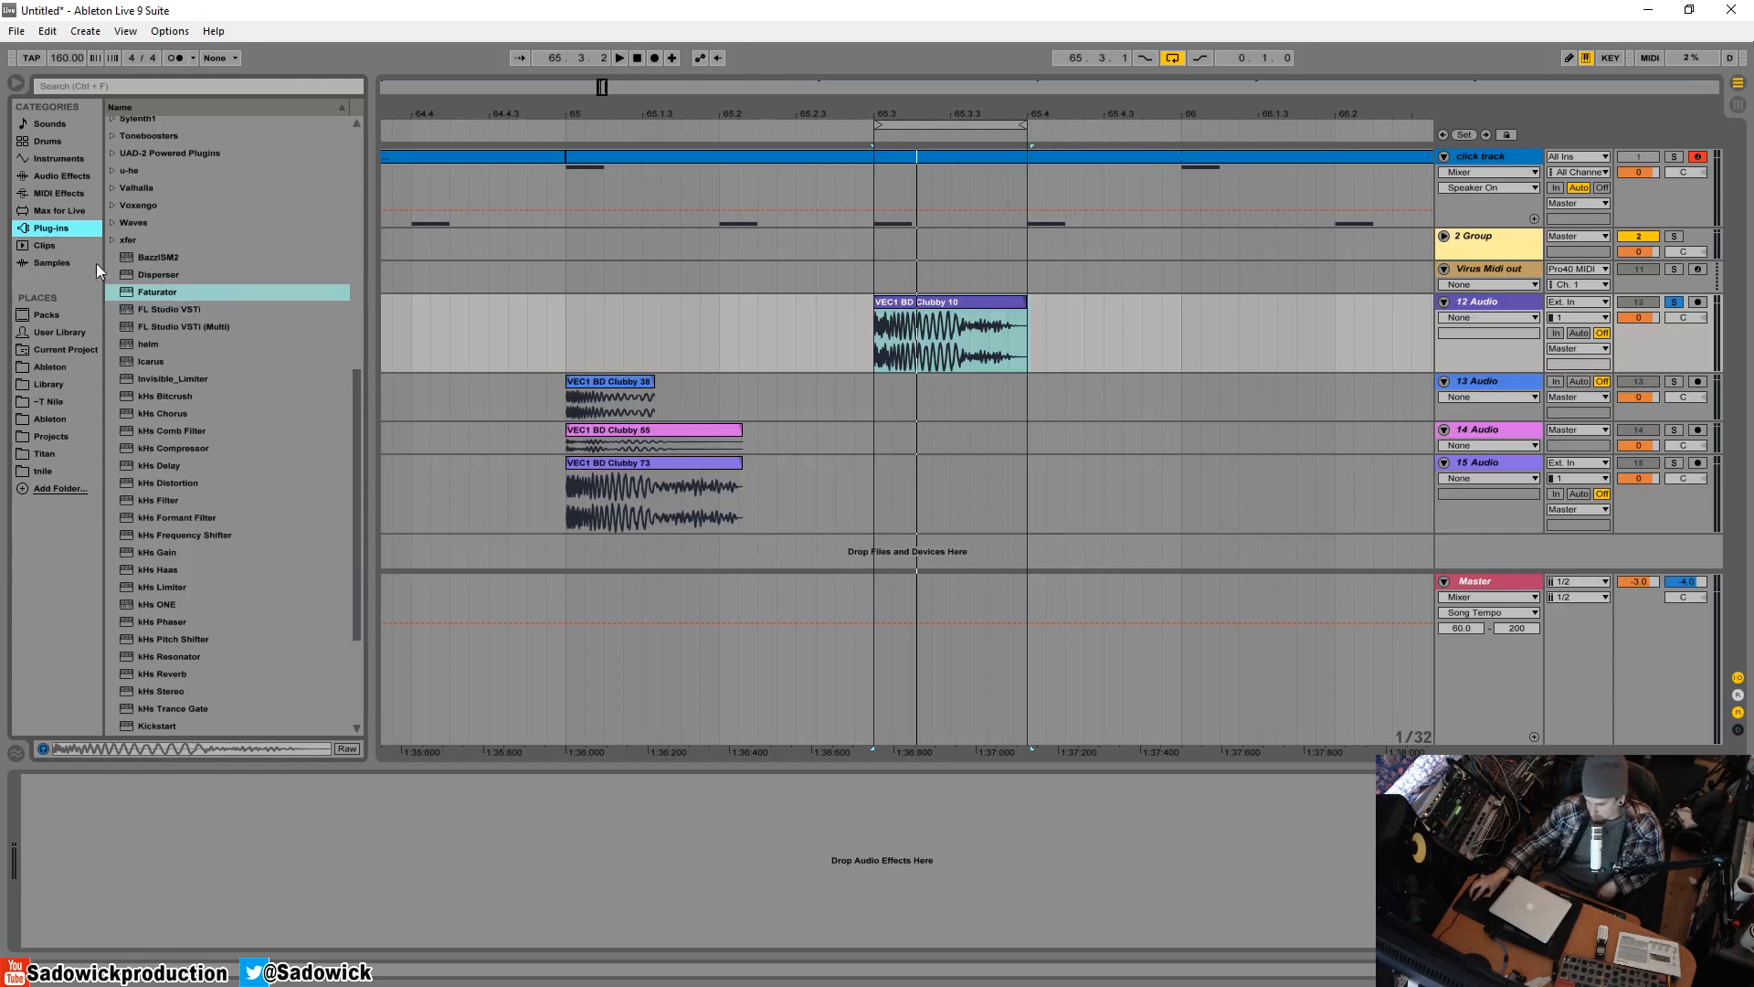
click(152, 291)
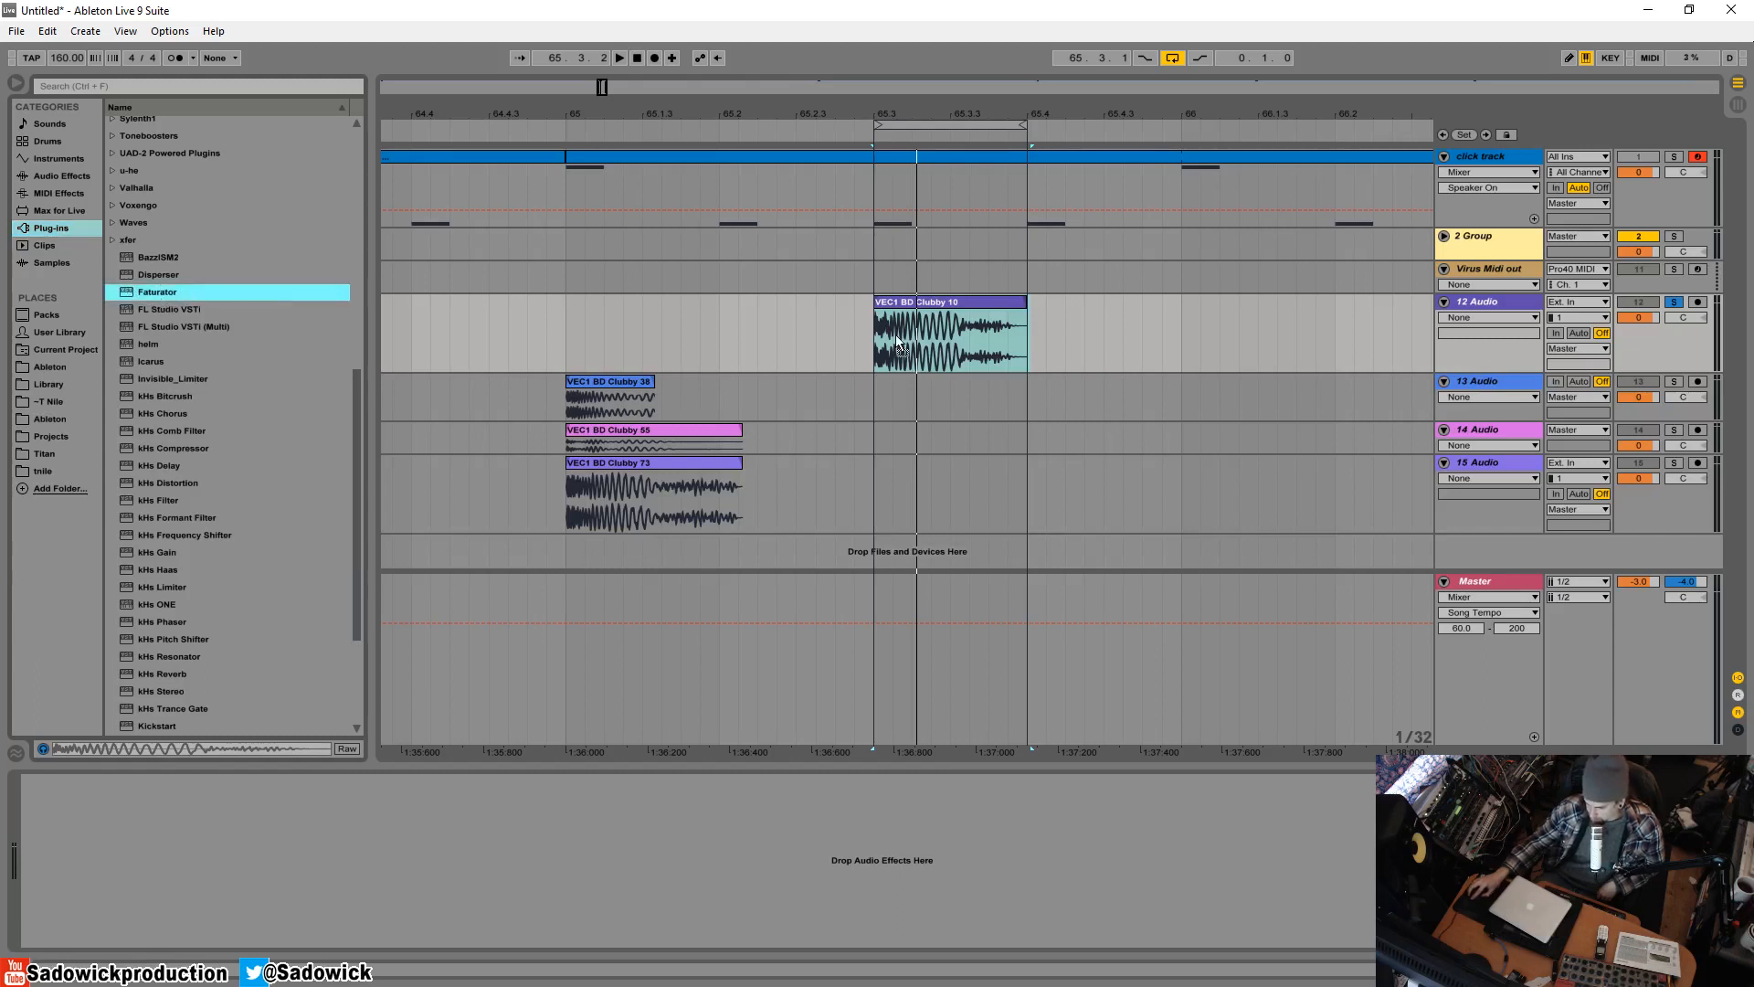
drag(896, 336, 160, 257)
click(49, 802)
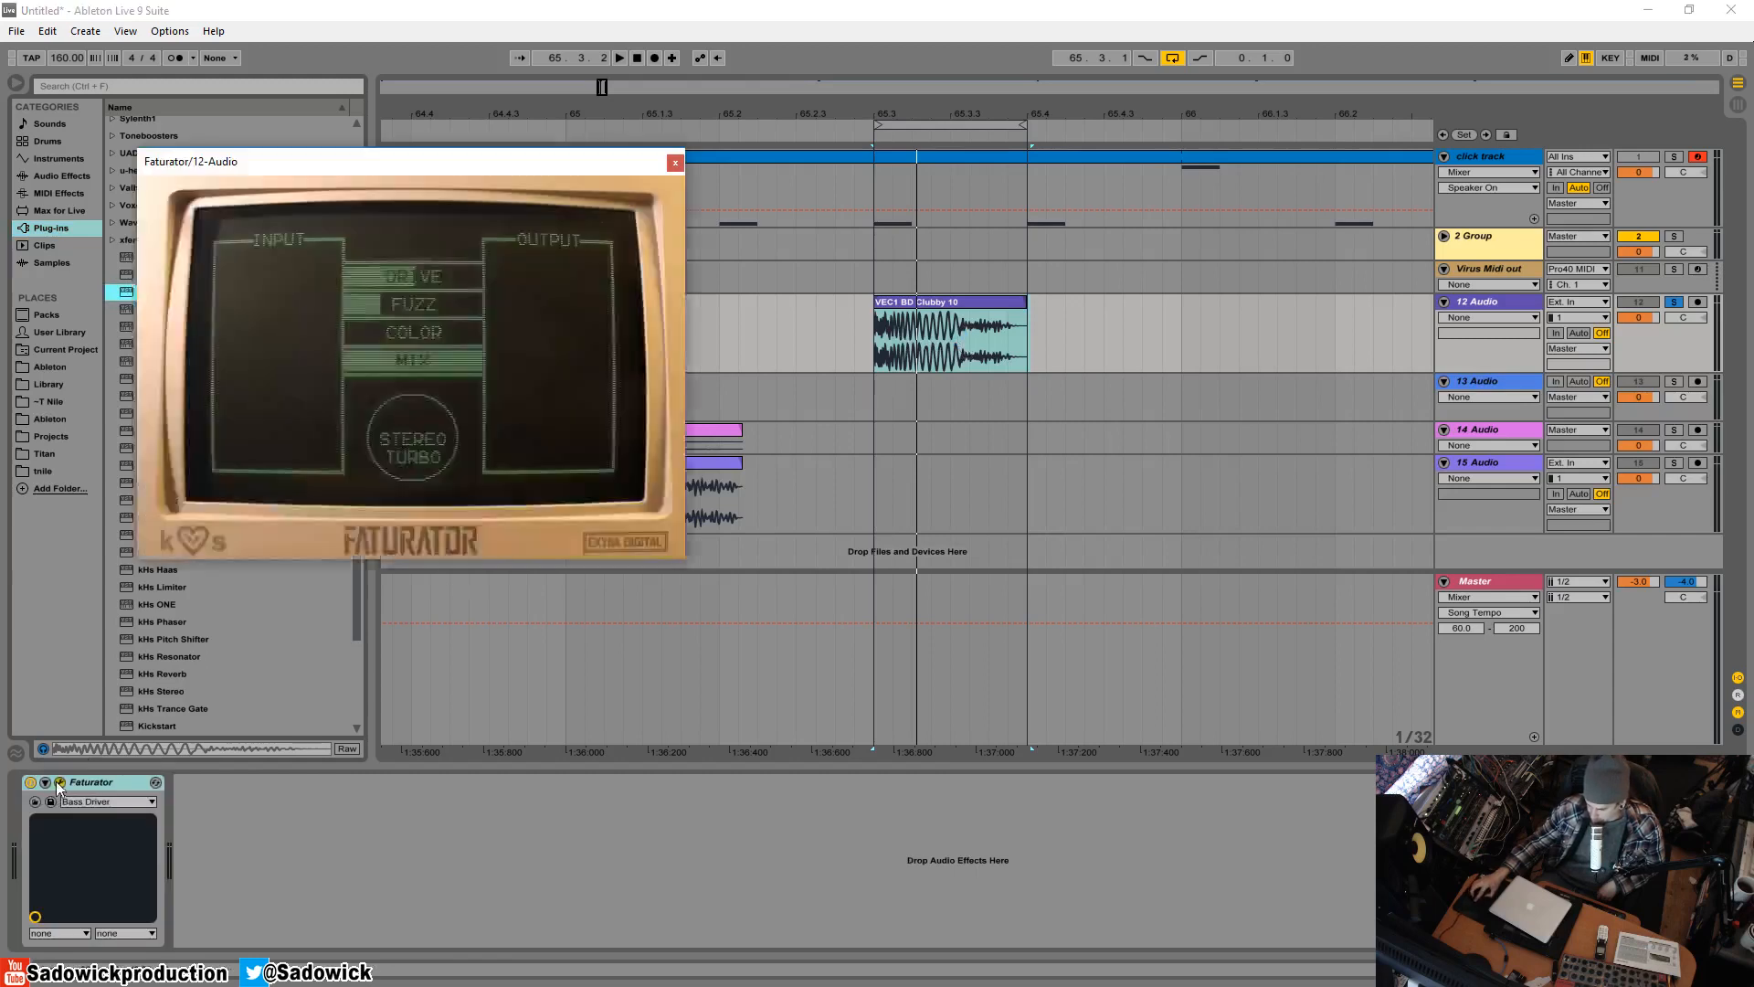
click(416, 276)
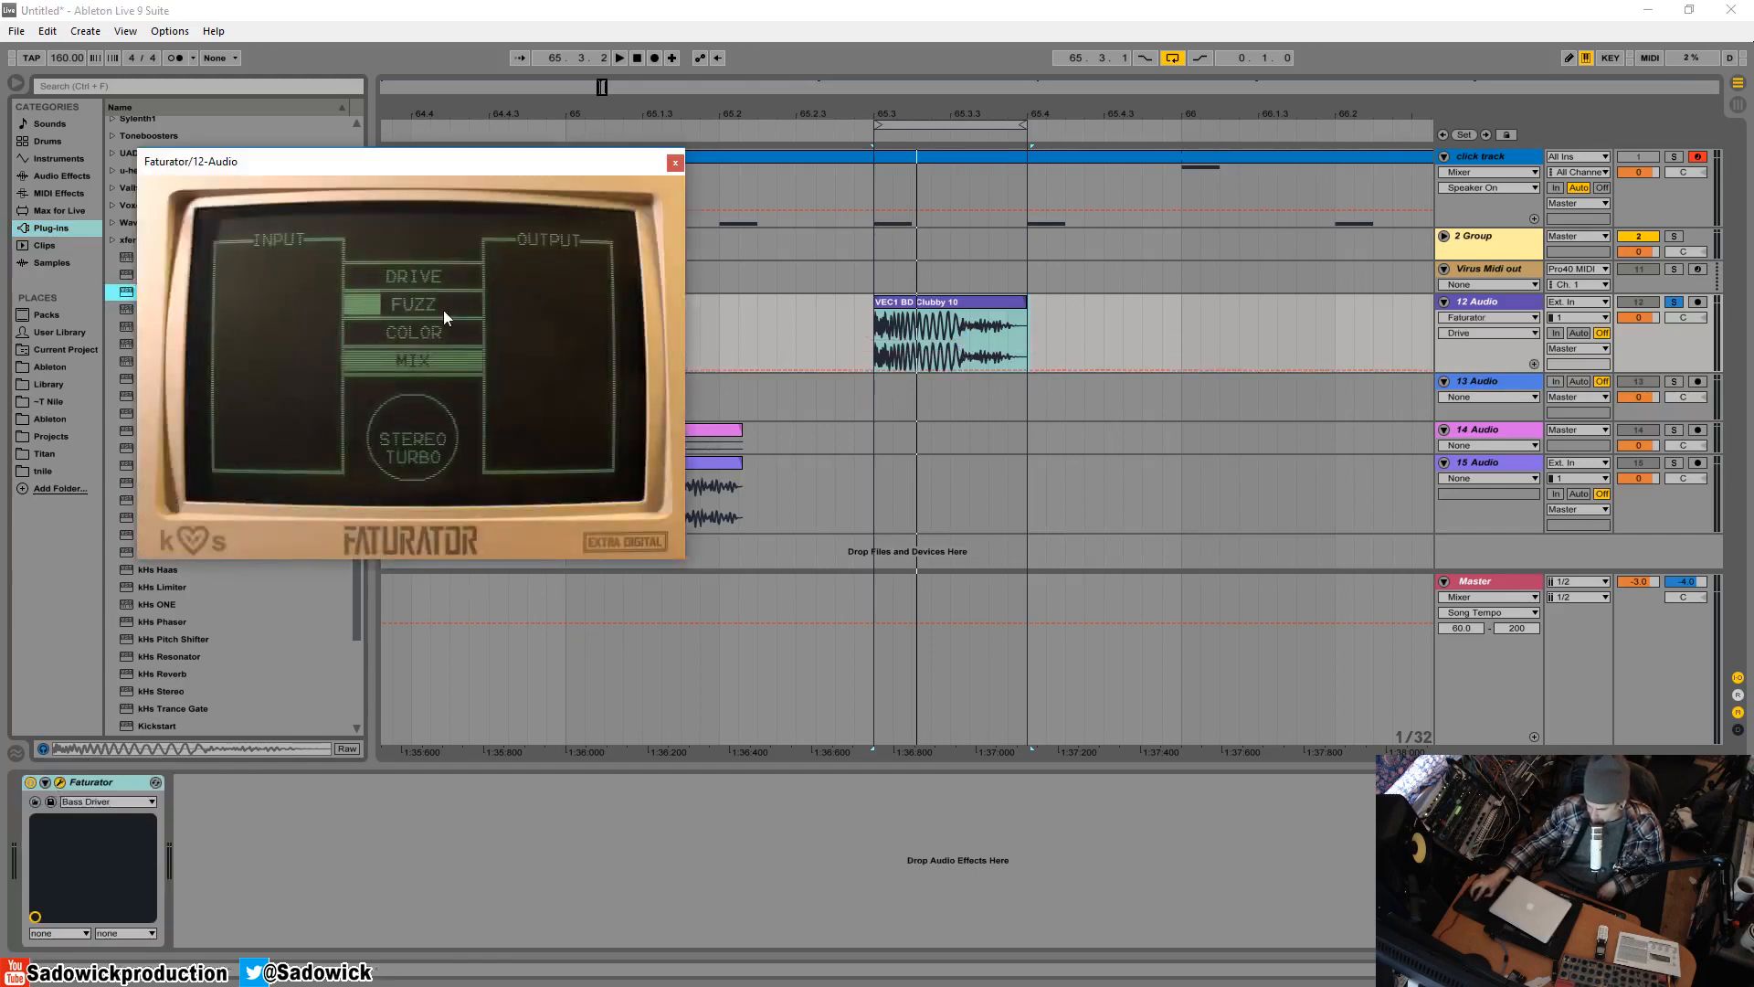
- Set Faturator's Fuzz to its minimum, raise Drive to about one third while the loop plays, and close the plug-in window
drag(408, 304, 350, 304)
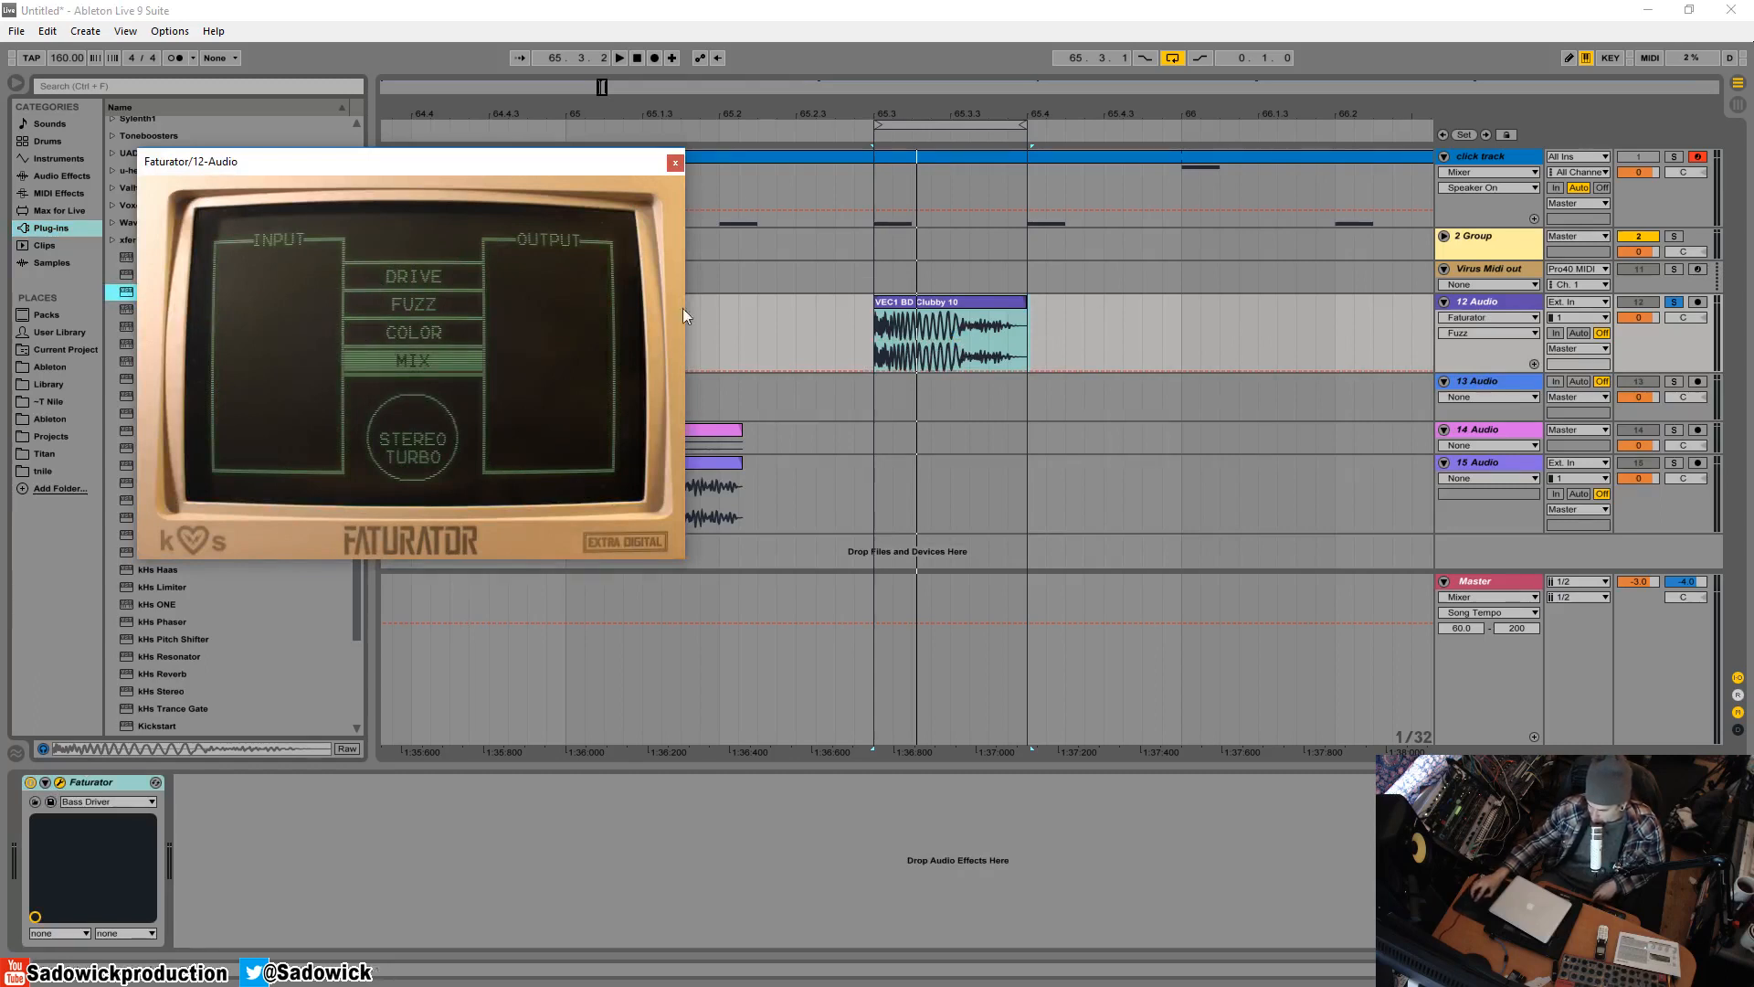
key(space)
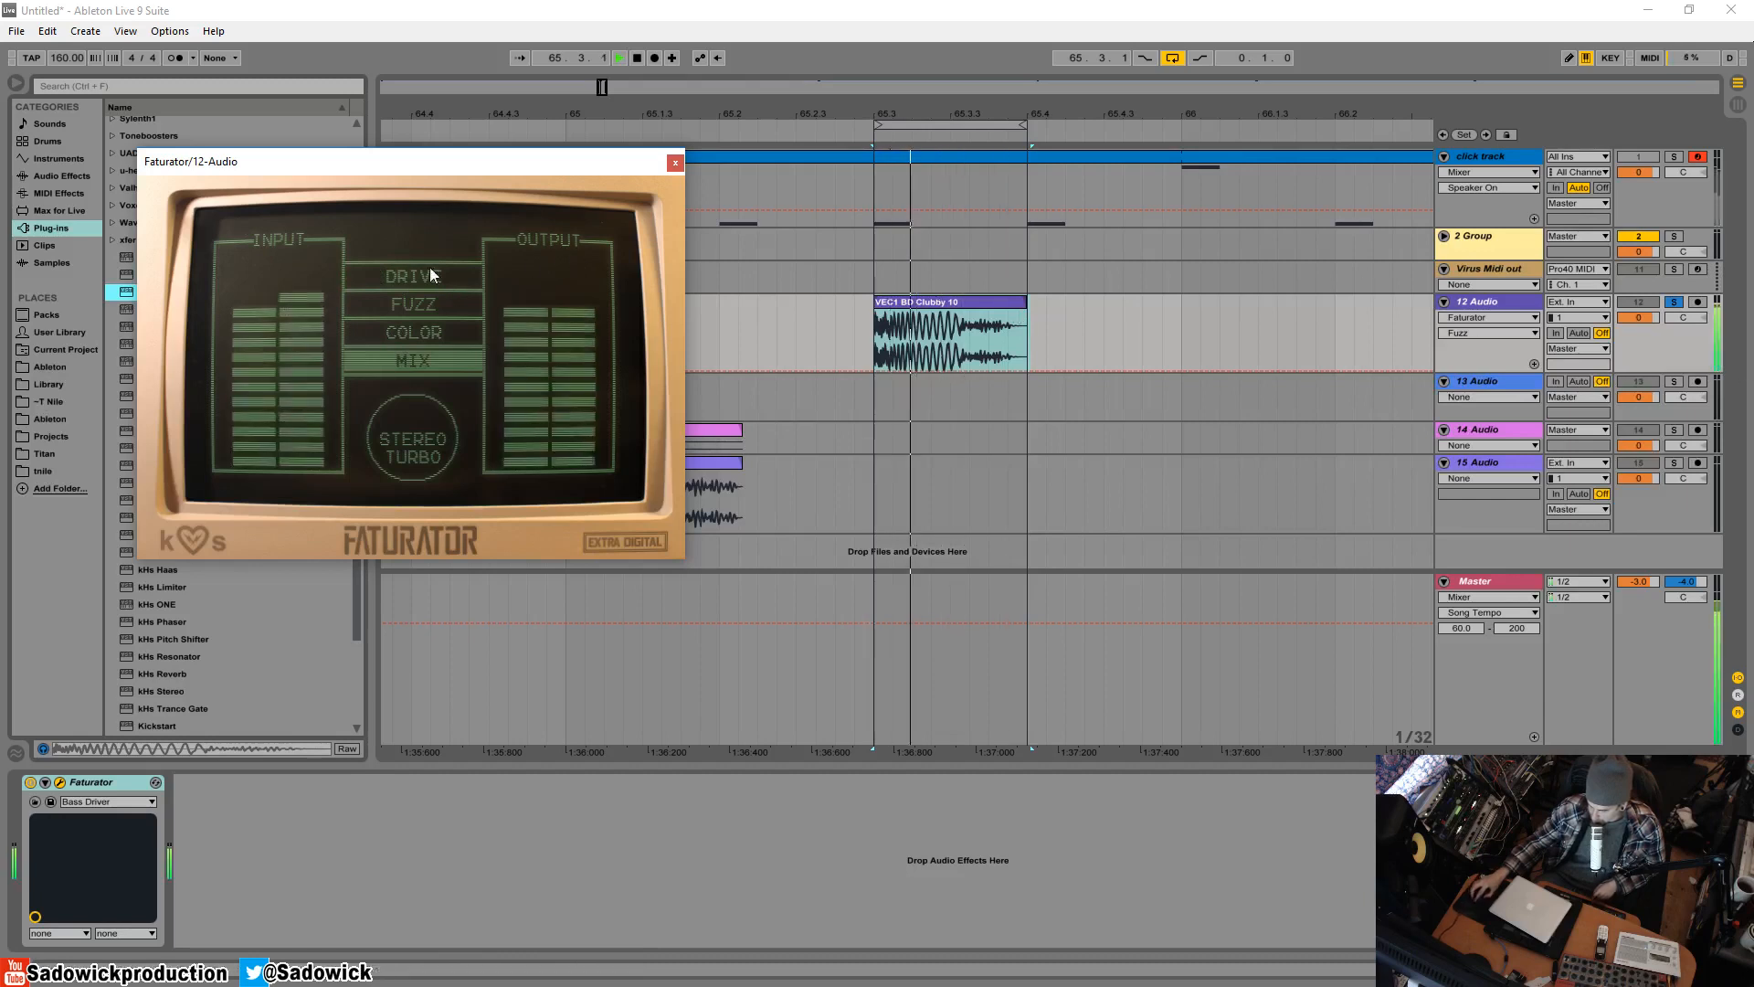
drag(430, 272, 389, 276)
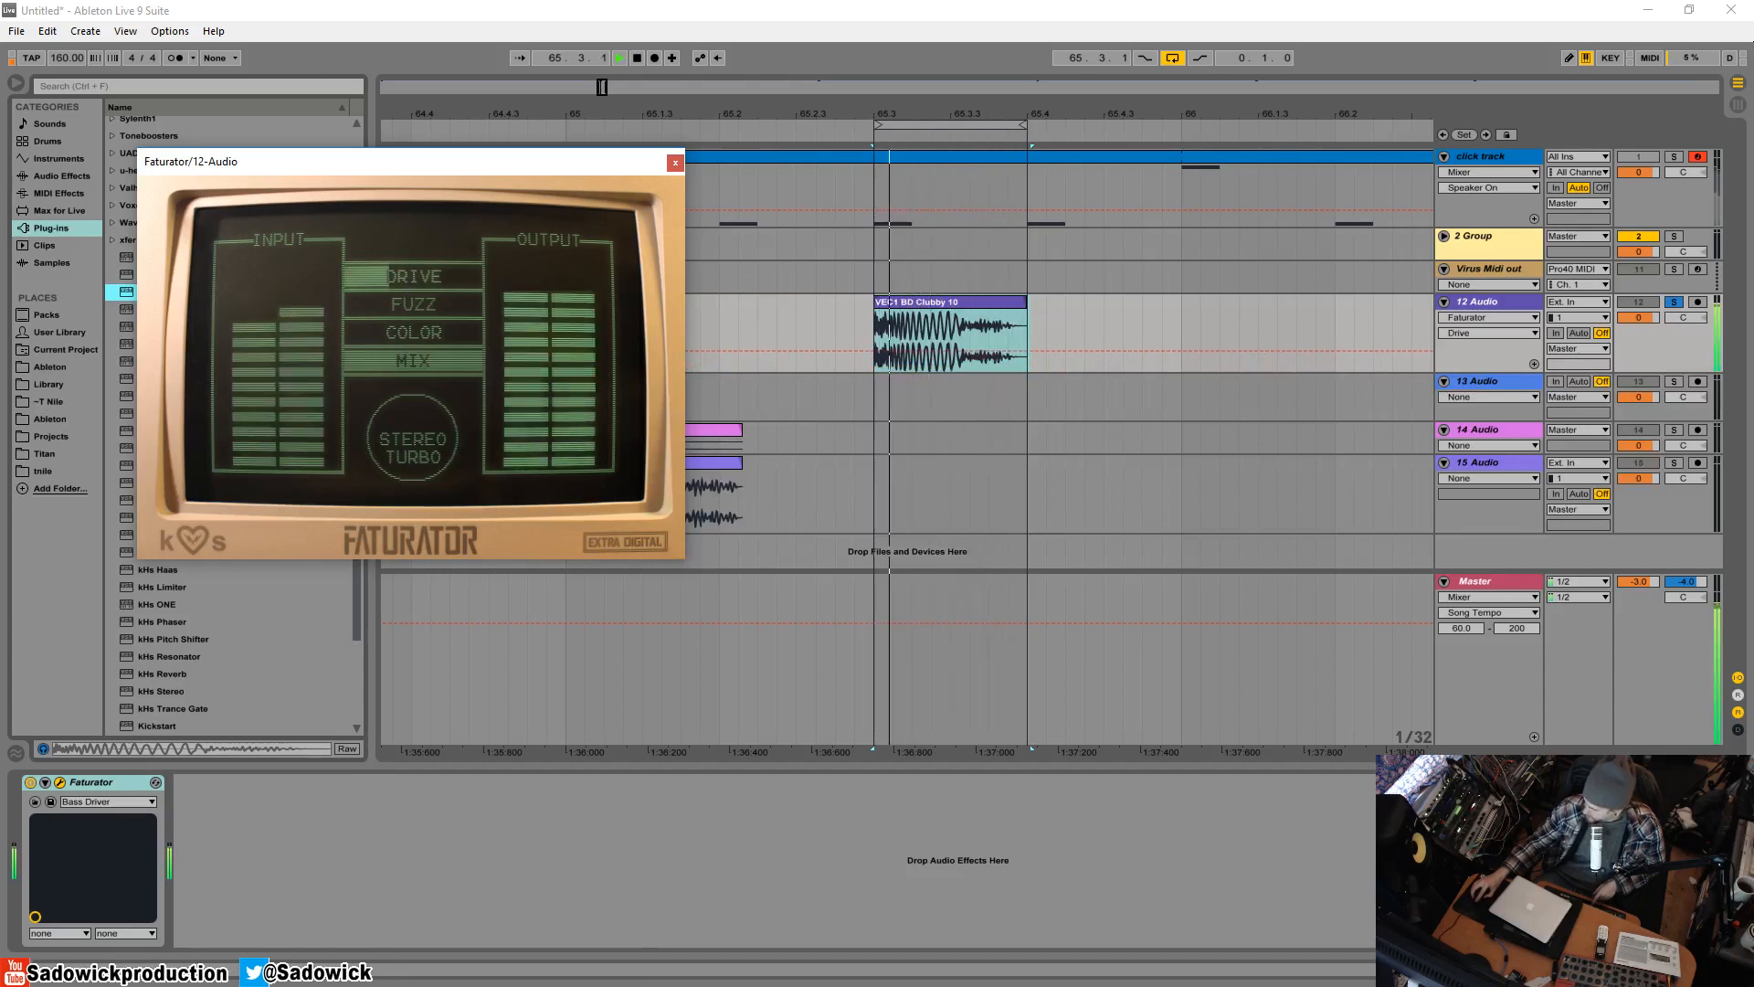
key(space)
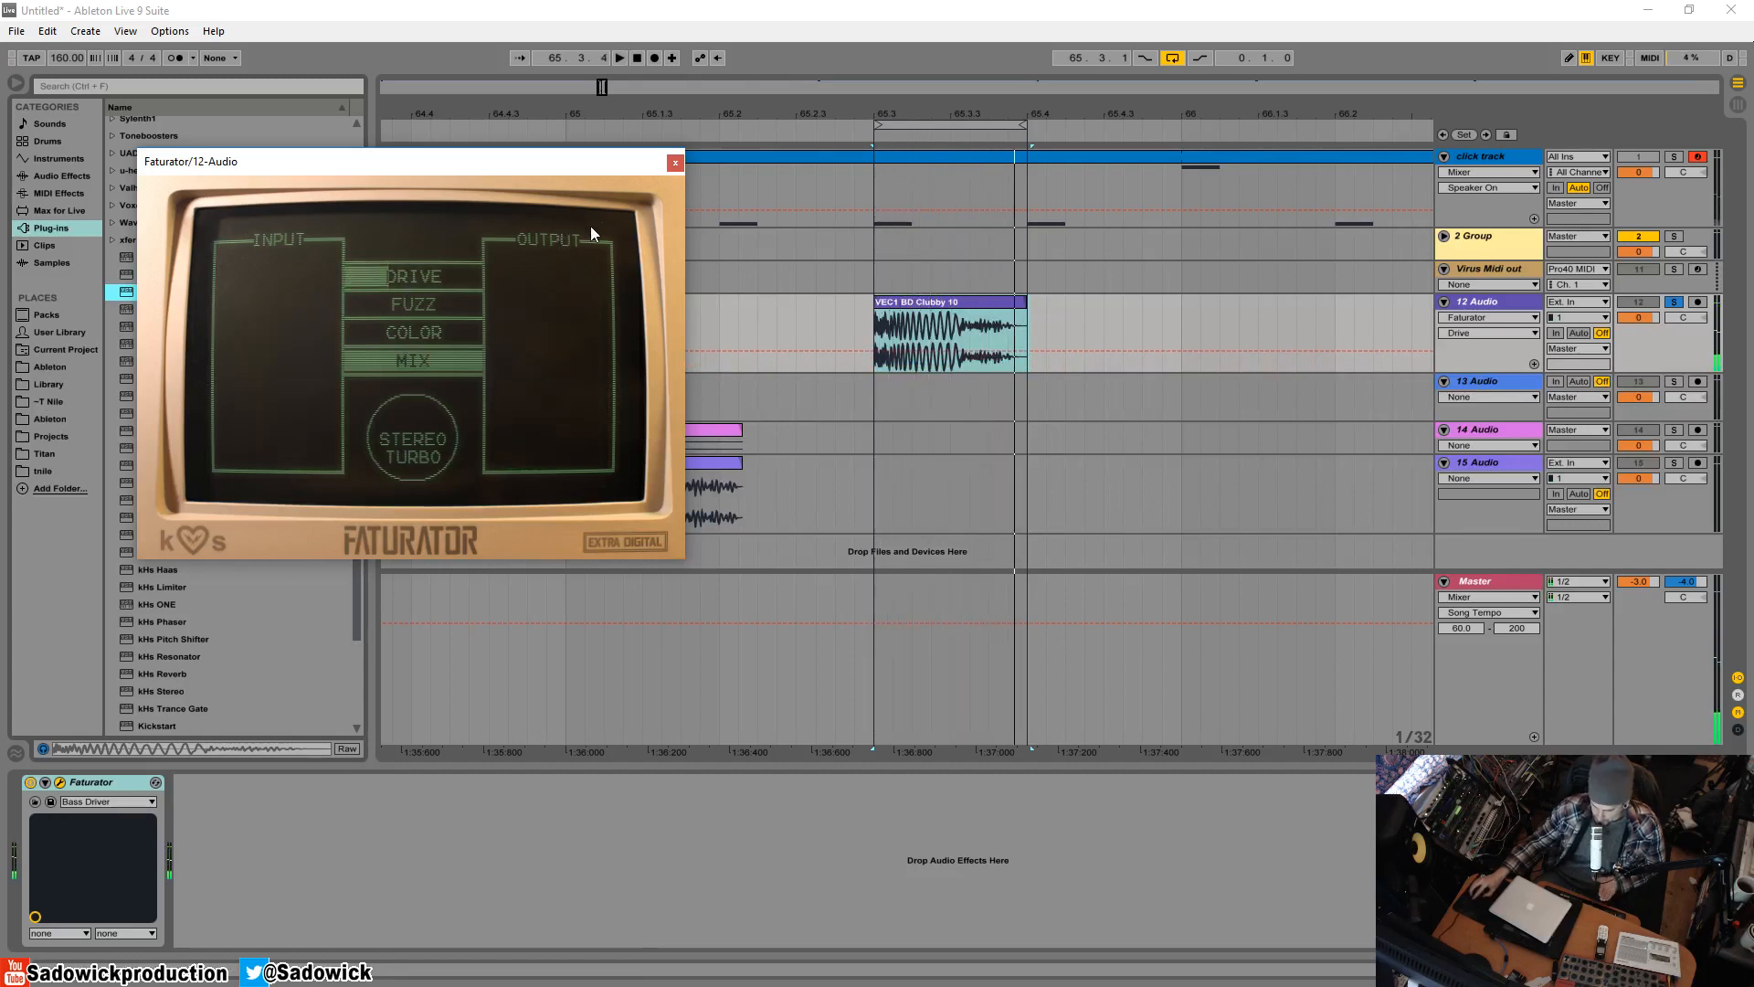
click(680, 167)
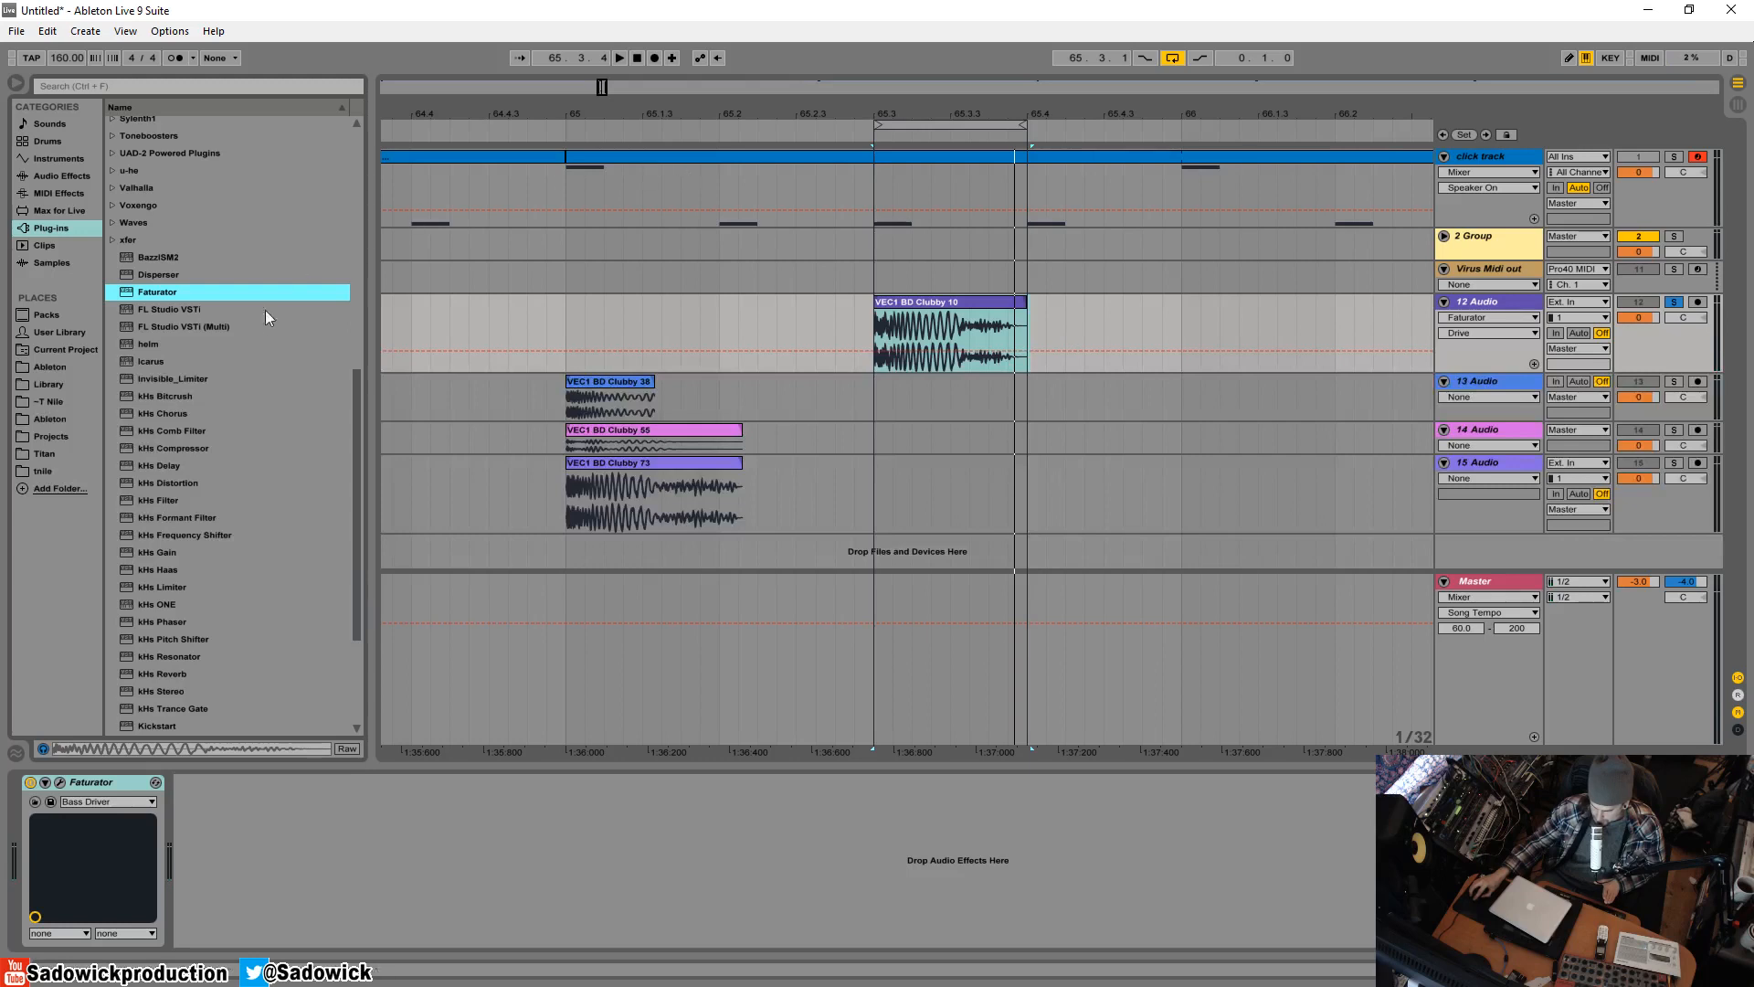
- Add an EQ Eight before Faturator on the VEC1 BD Clubby 10 track
click(62, 174)
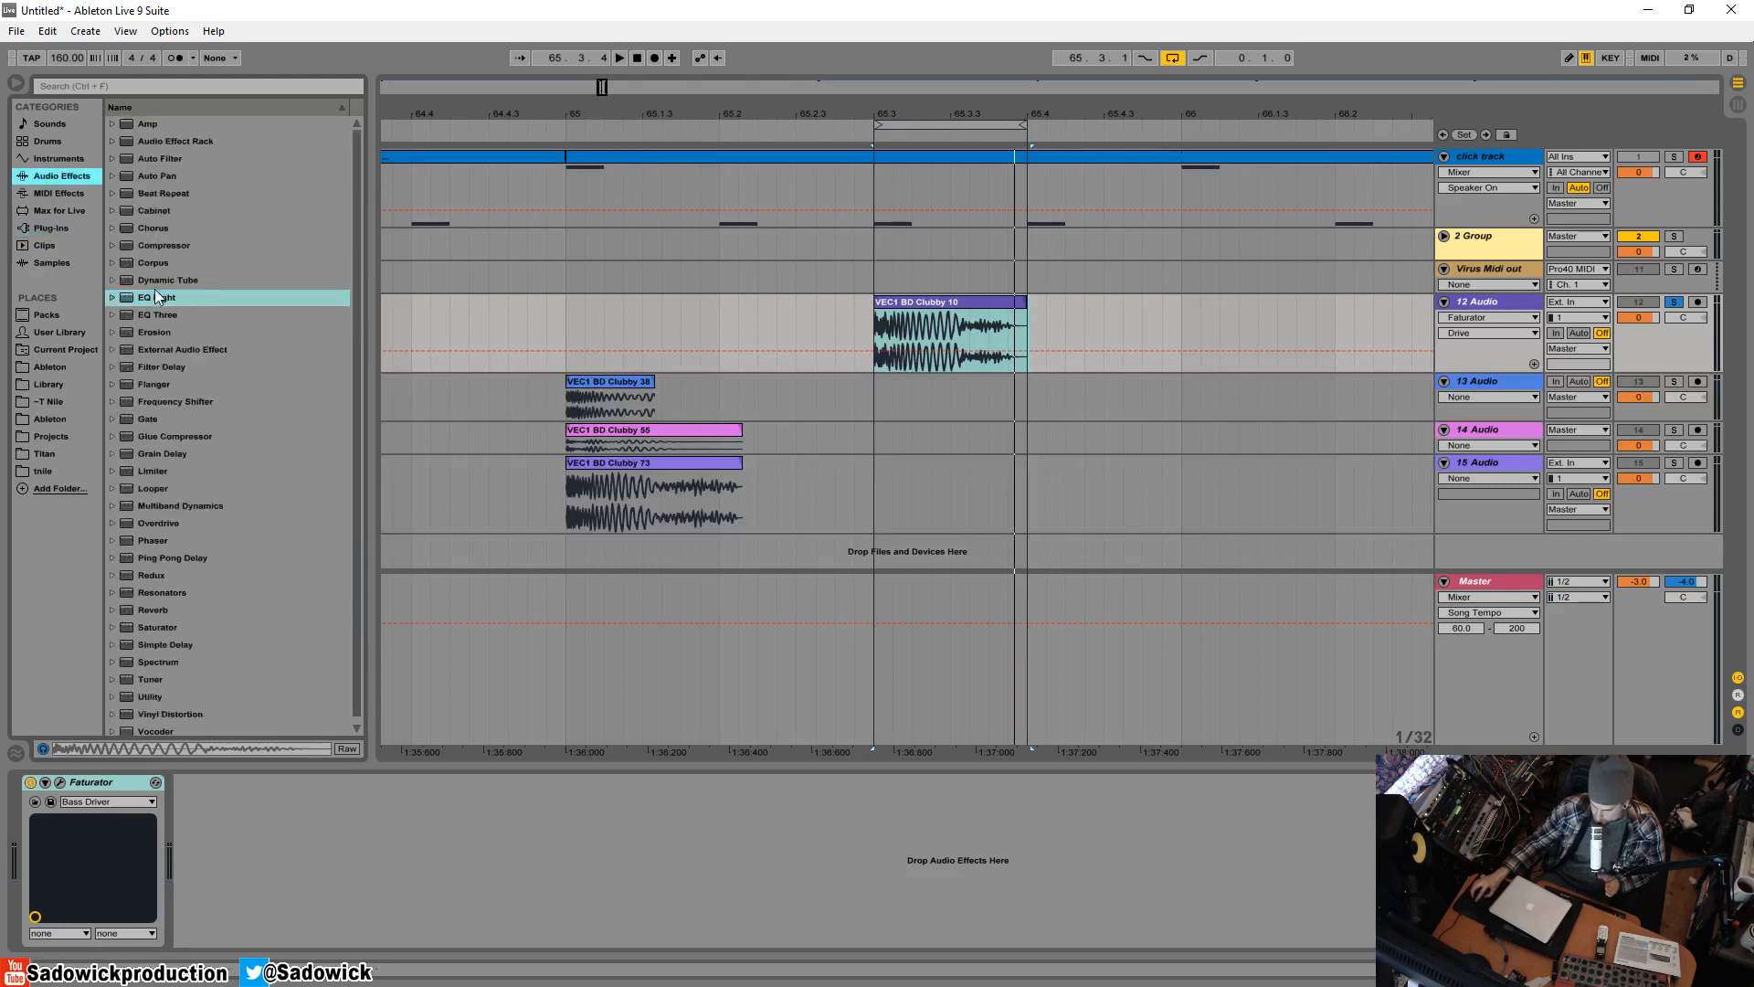
drag(155, 297, 37, 859)
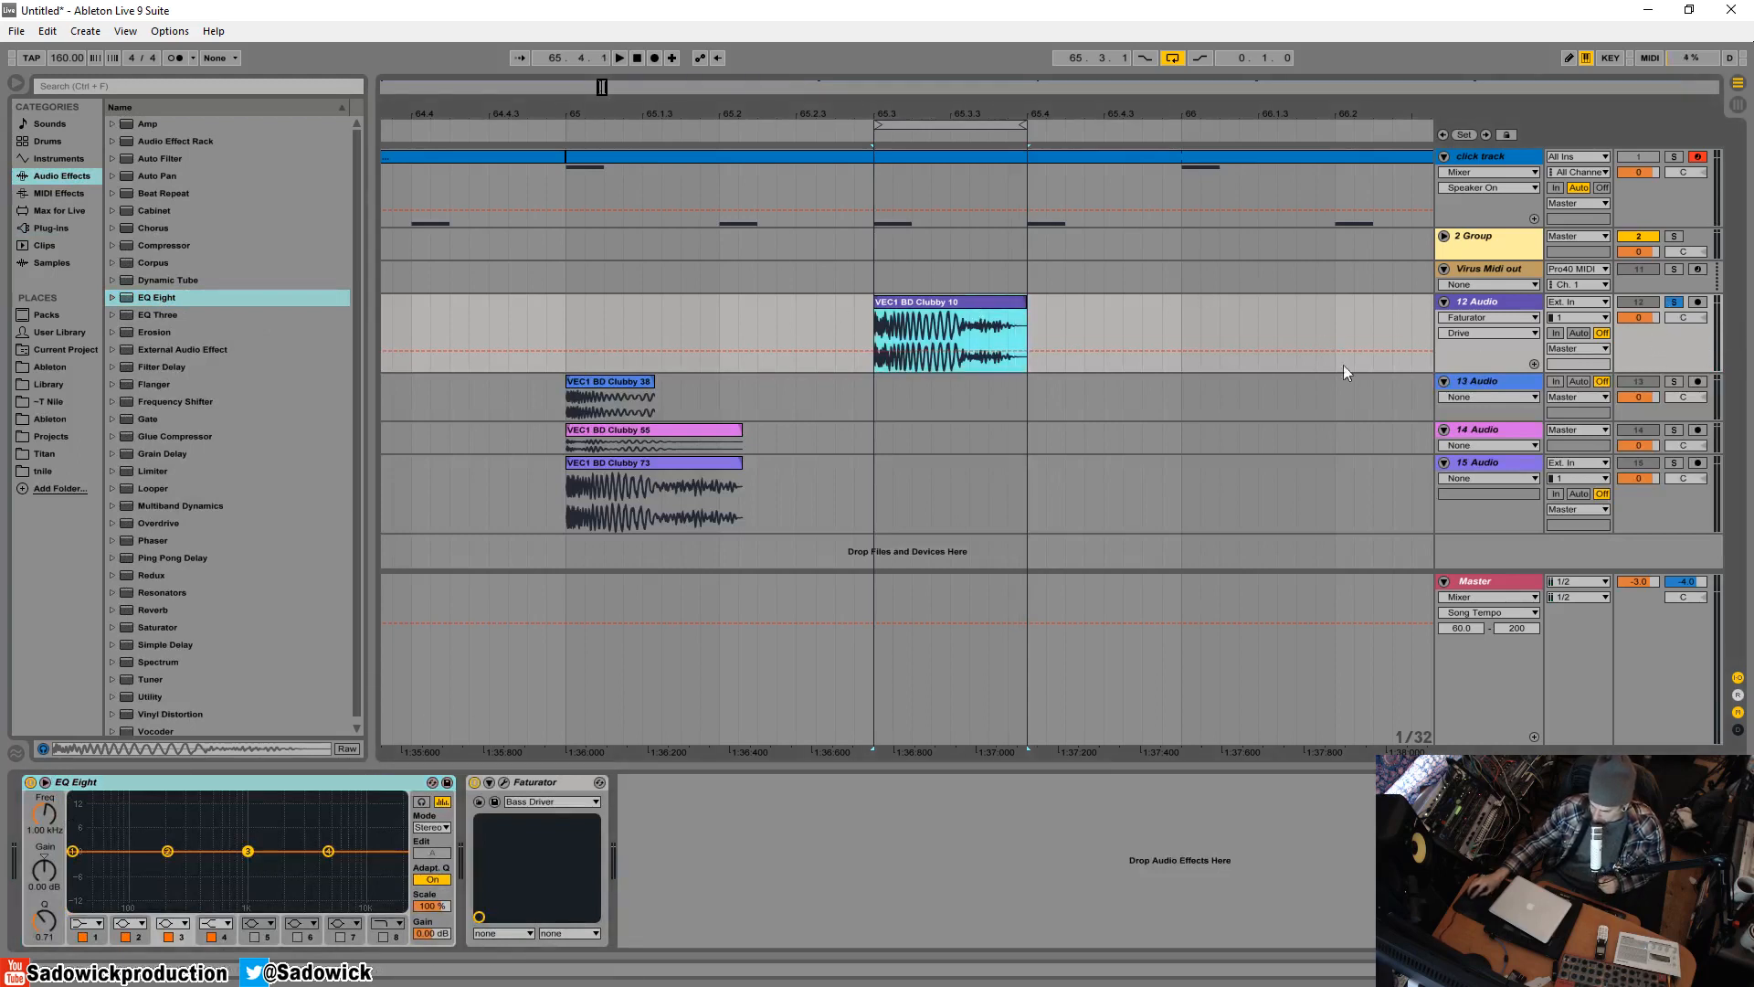
click(201, 788)
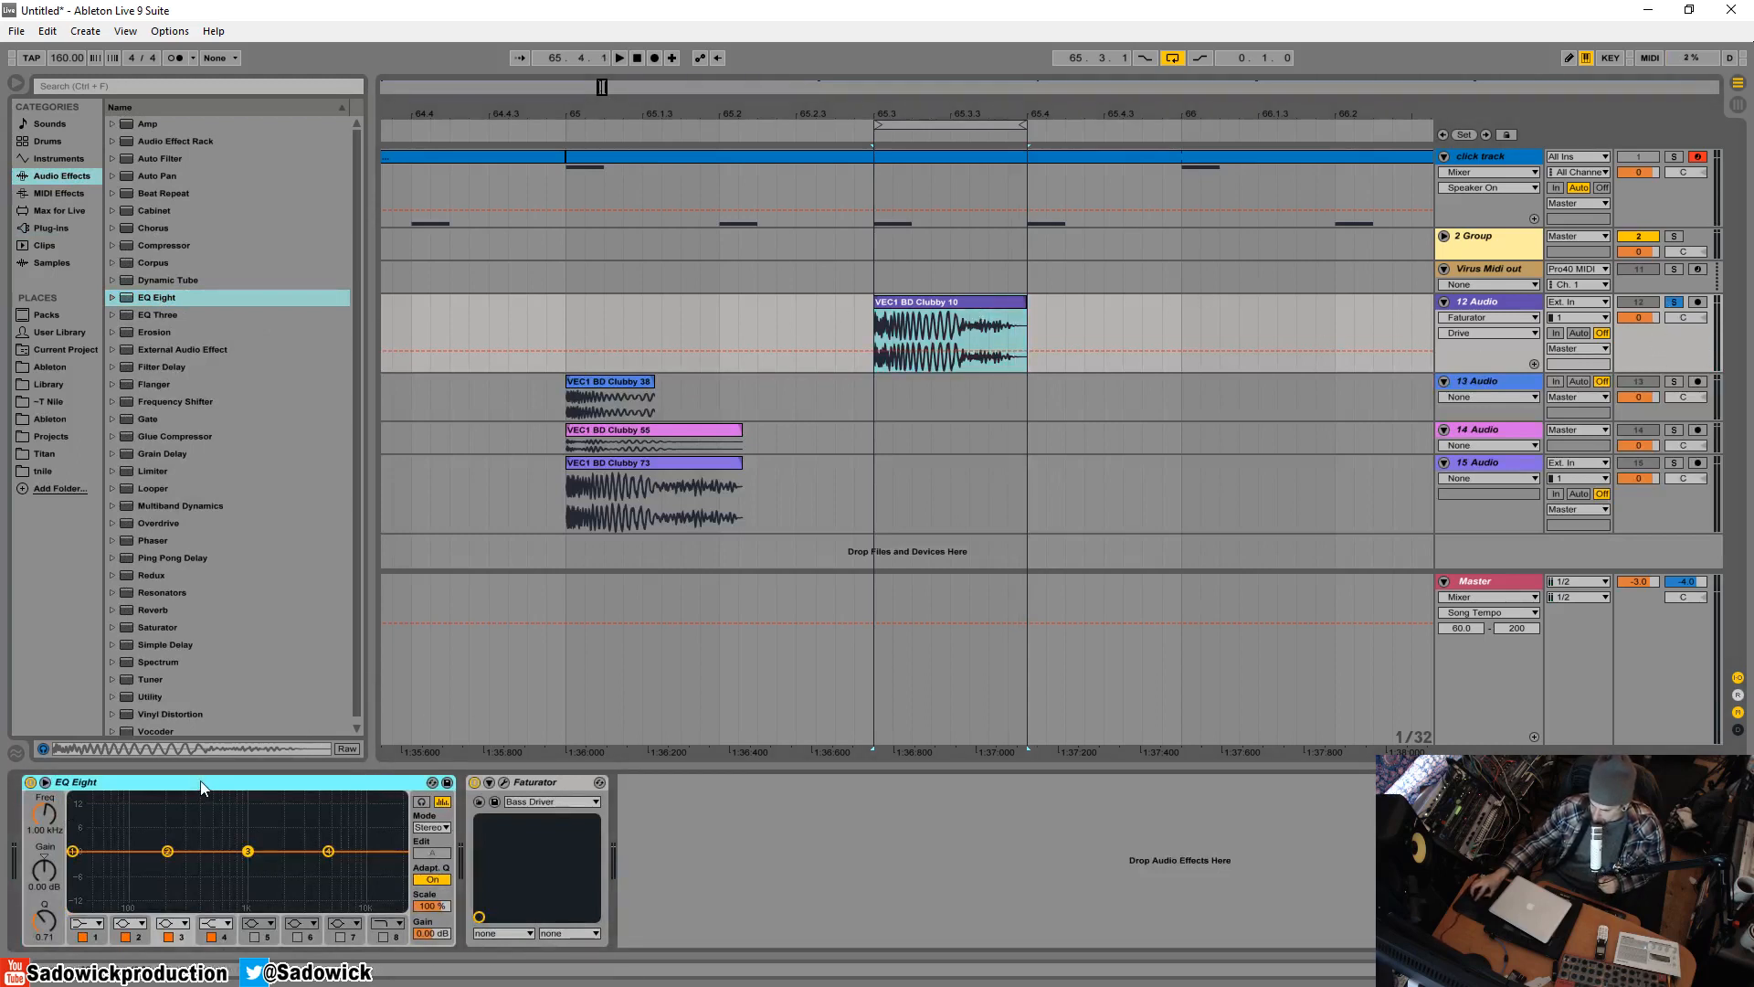
click(536, 781)
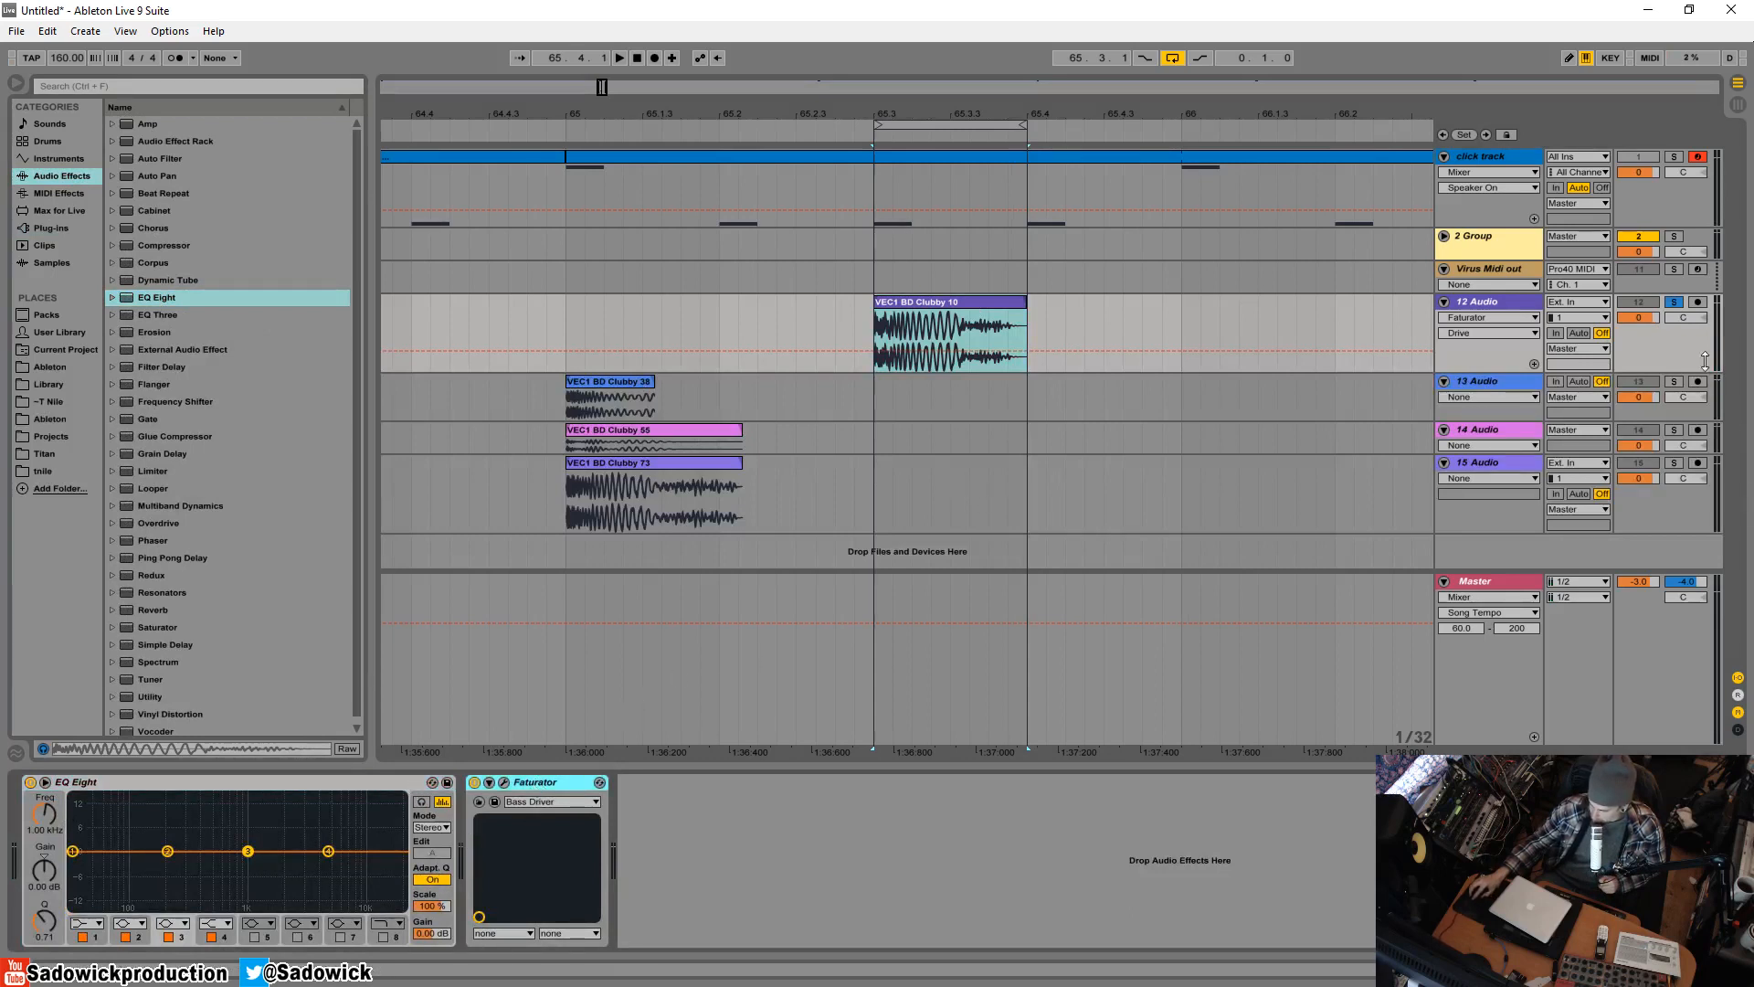
- Solo and audition the VEC1 BD Clubby 38 track, and trim its clip's end so only about the first sixteenth note remains
click(1675, 382)
click(644, 407)
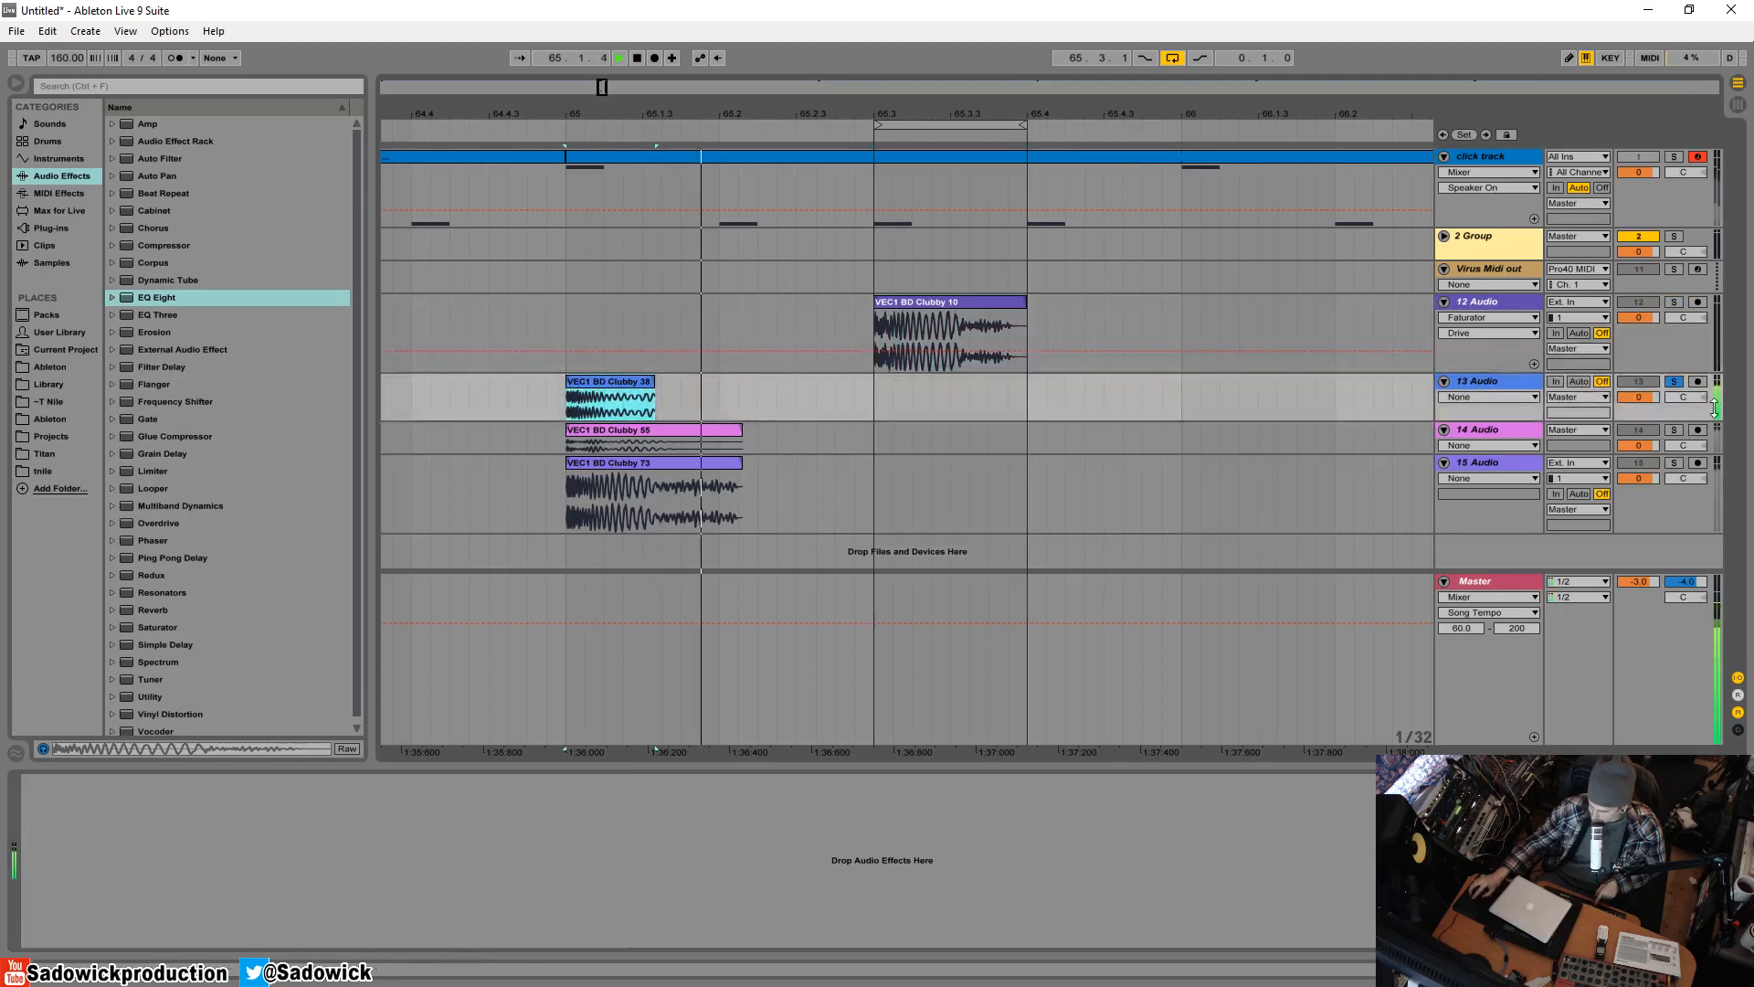
click(614, 382)
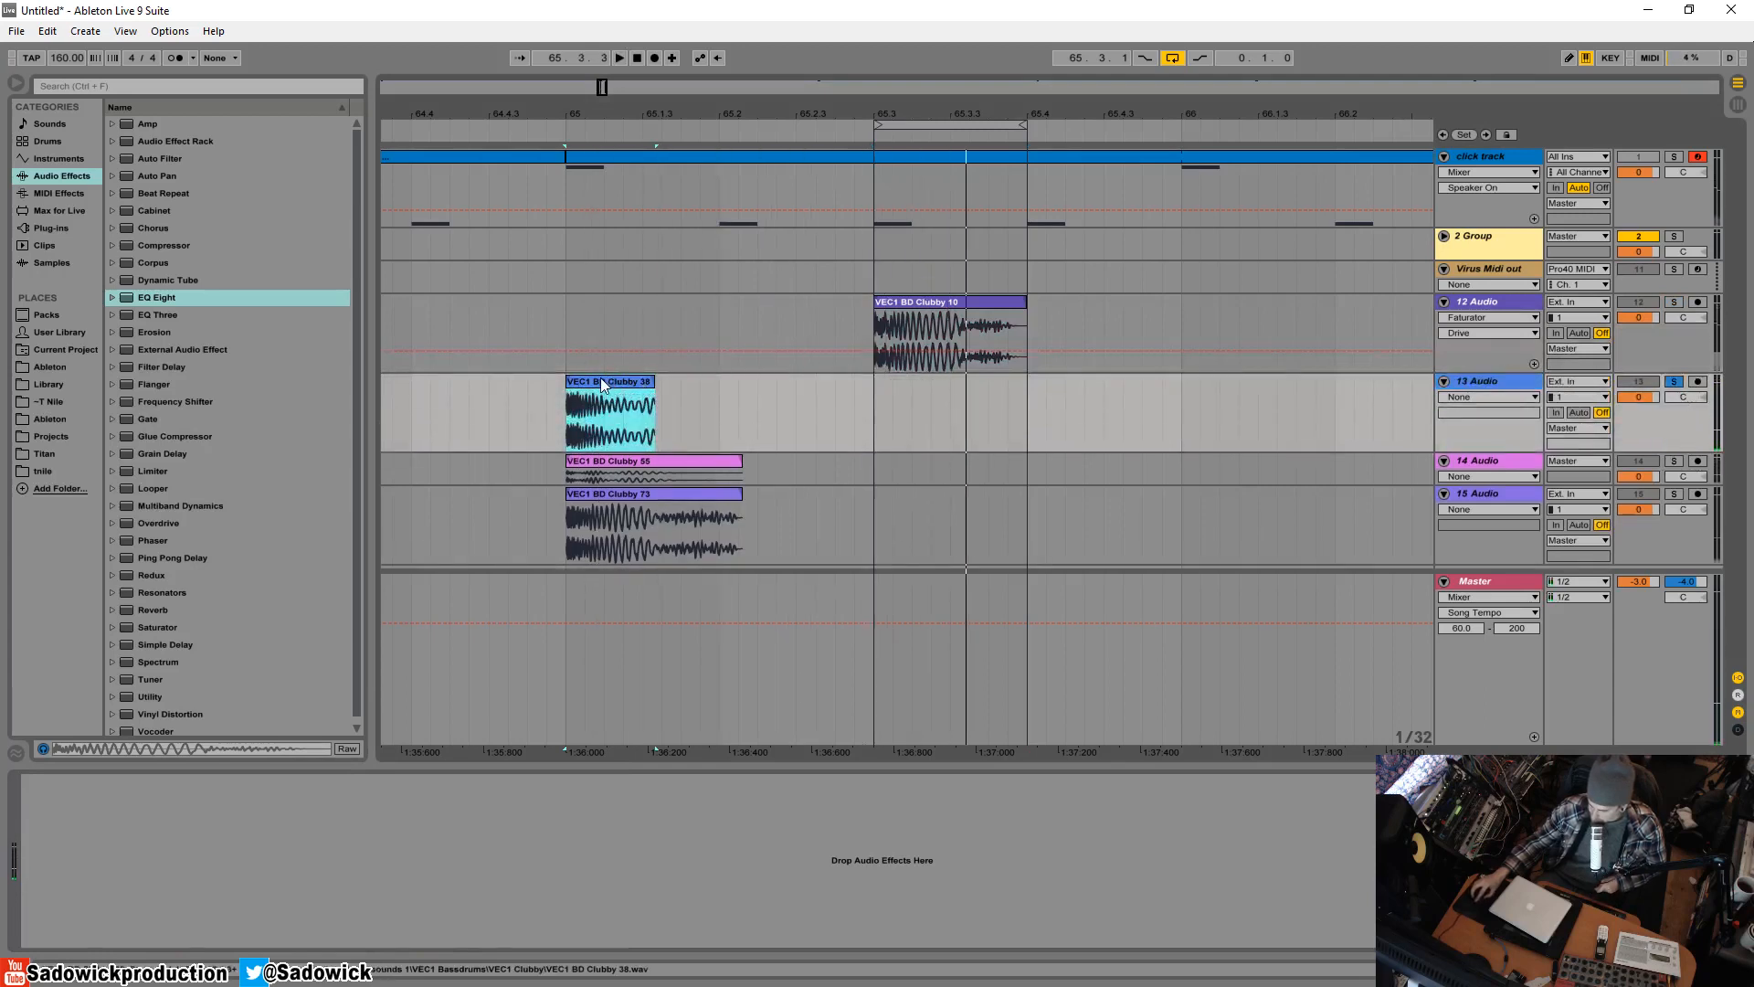
drag(652, 384, 766, 389)
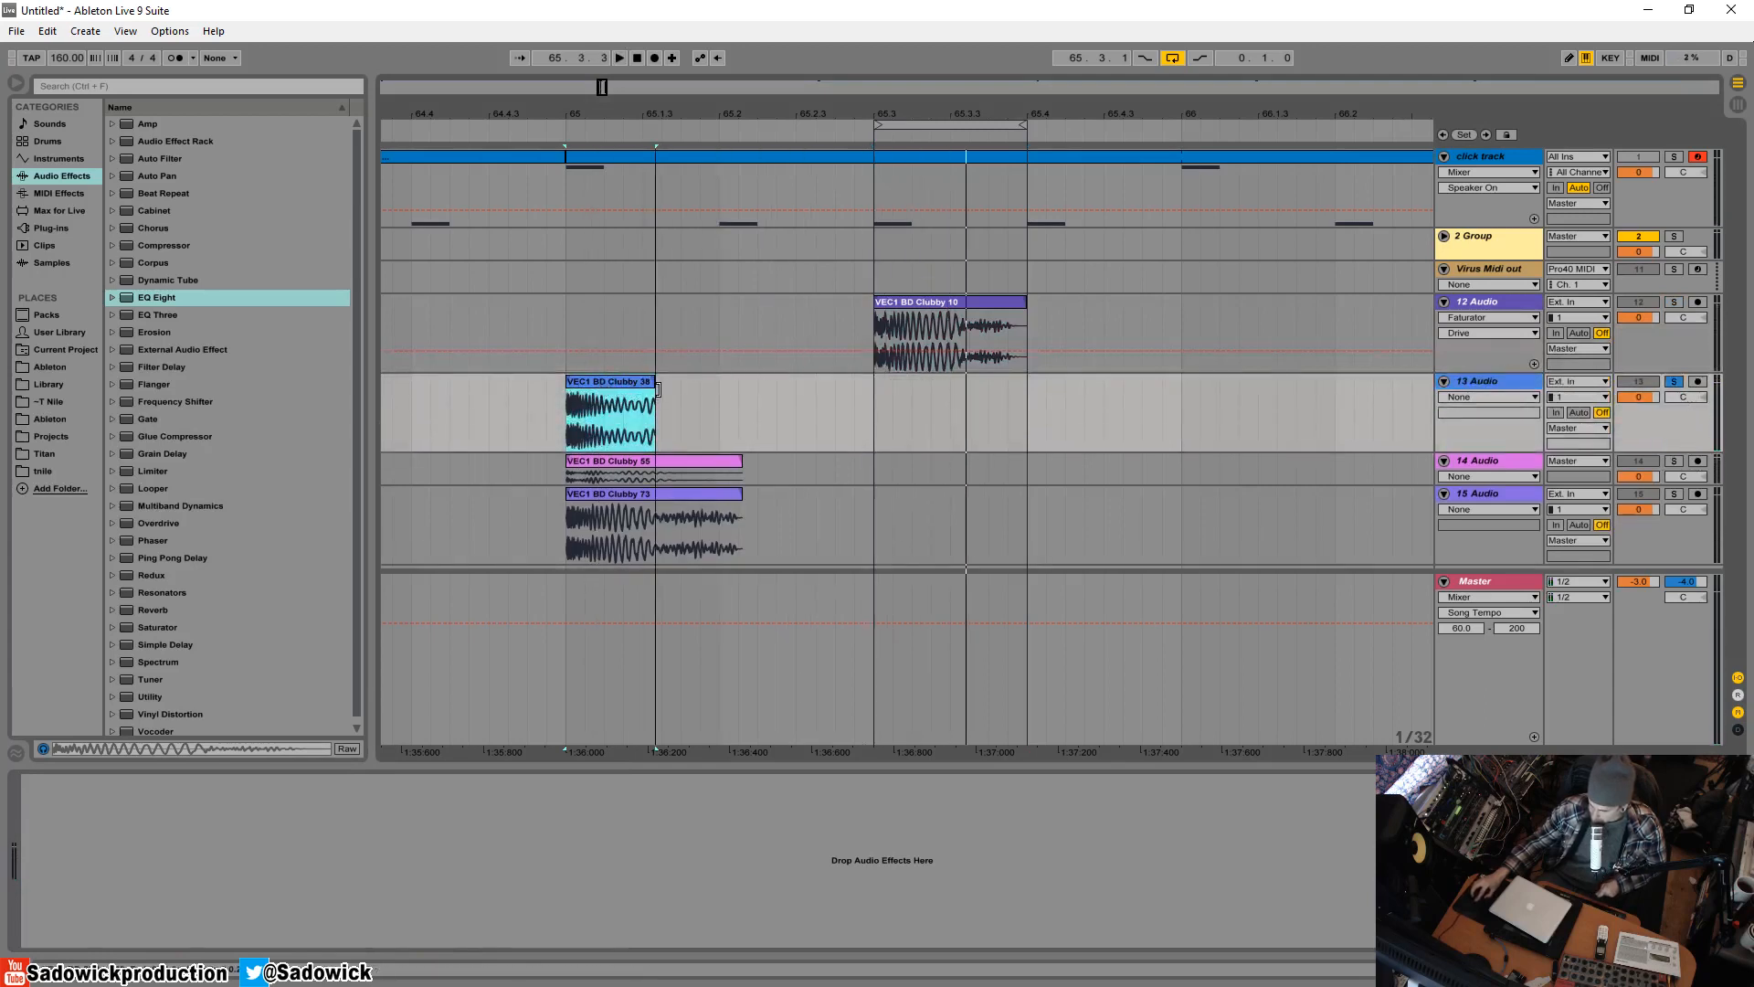
drag(654, 390, 598, 390)
click(1005, 393)
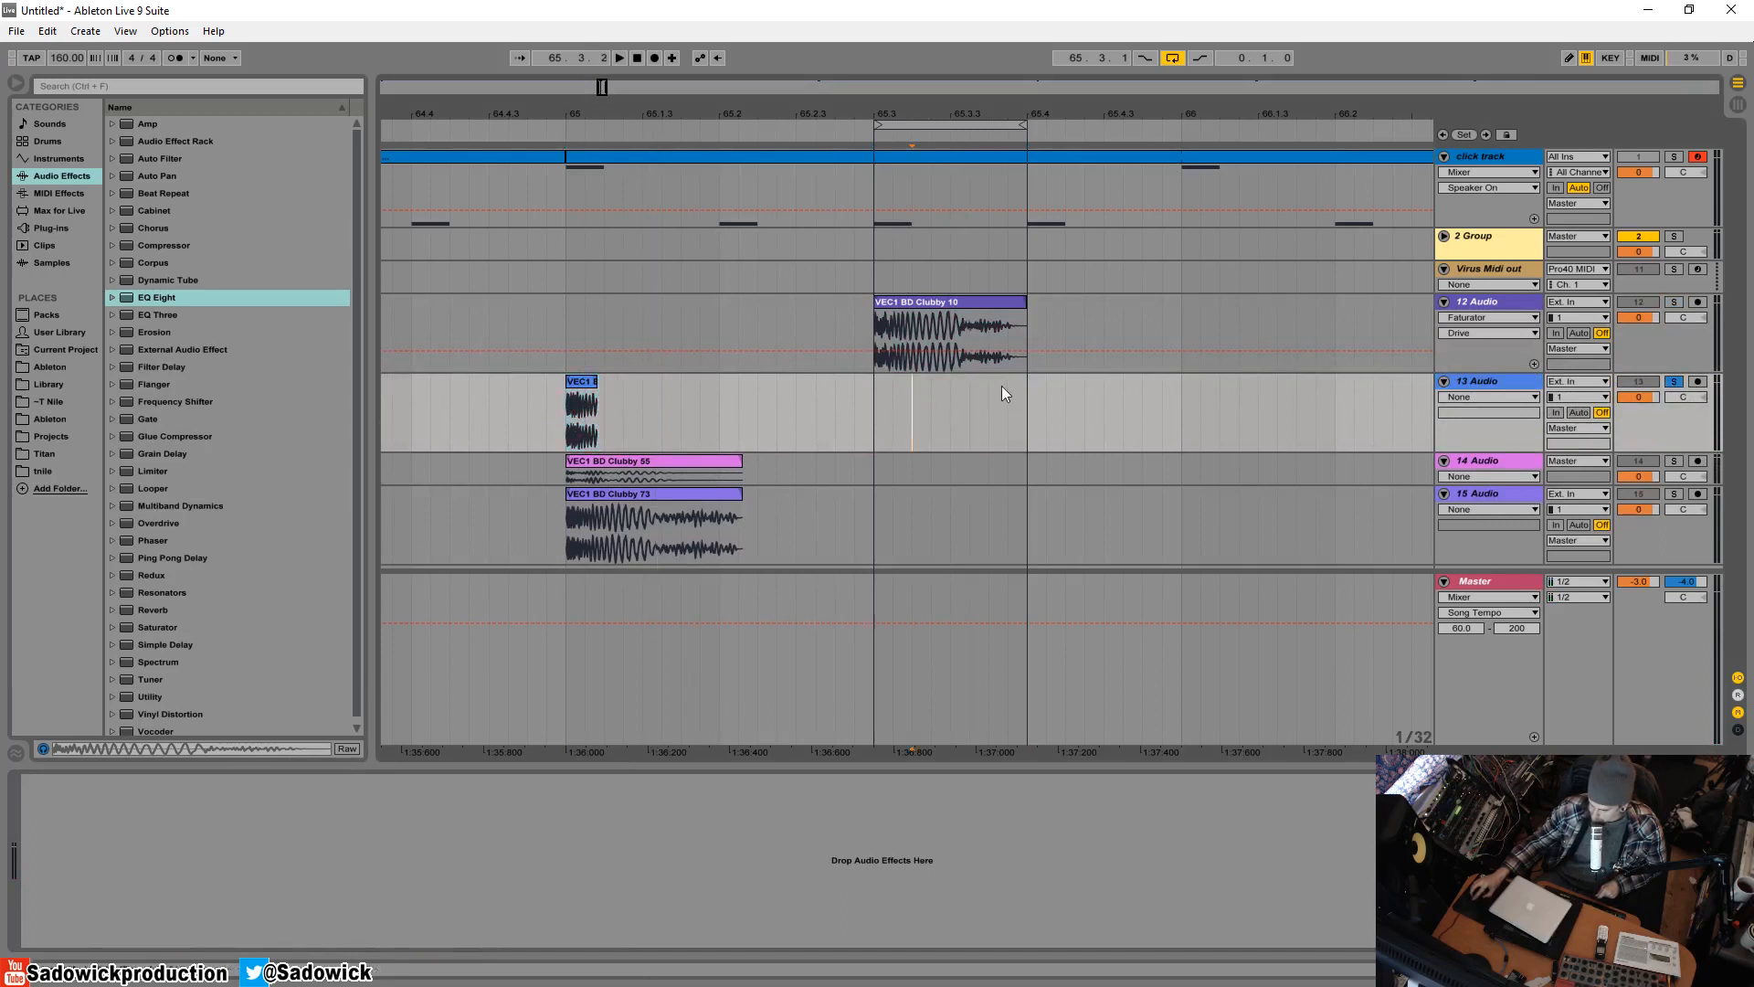
- Set the arrangement grid to 1/16 and place the trimmed VEC1 BD Clubby 38 clip on the last sixteenth of the loop
right_click(1003, 389)
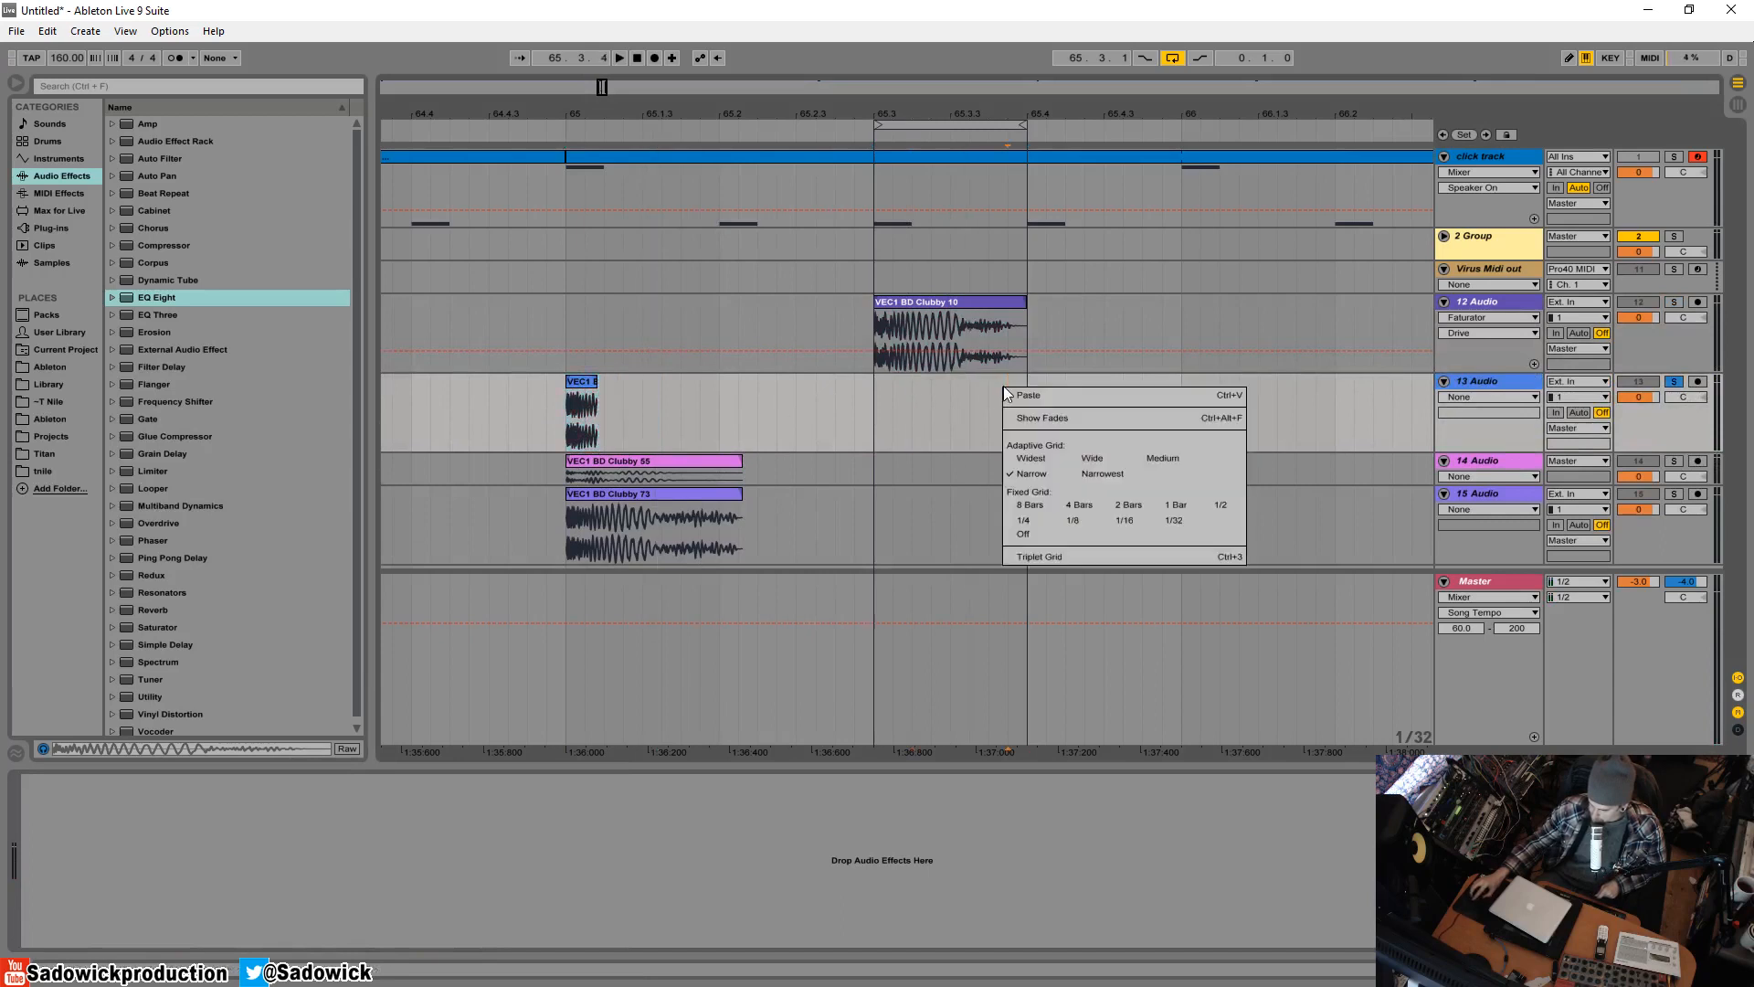
click(1129, 522)
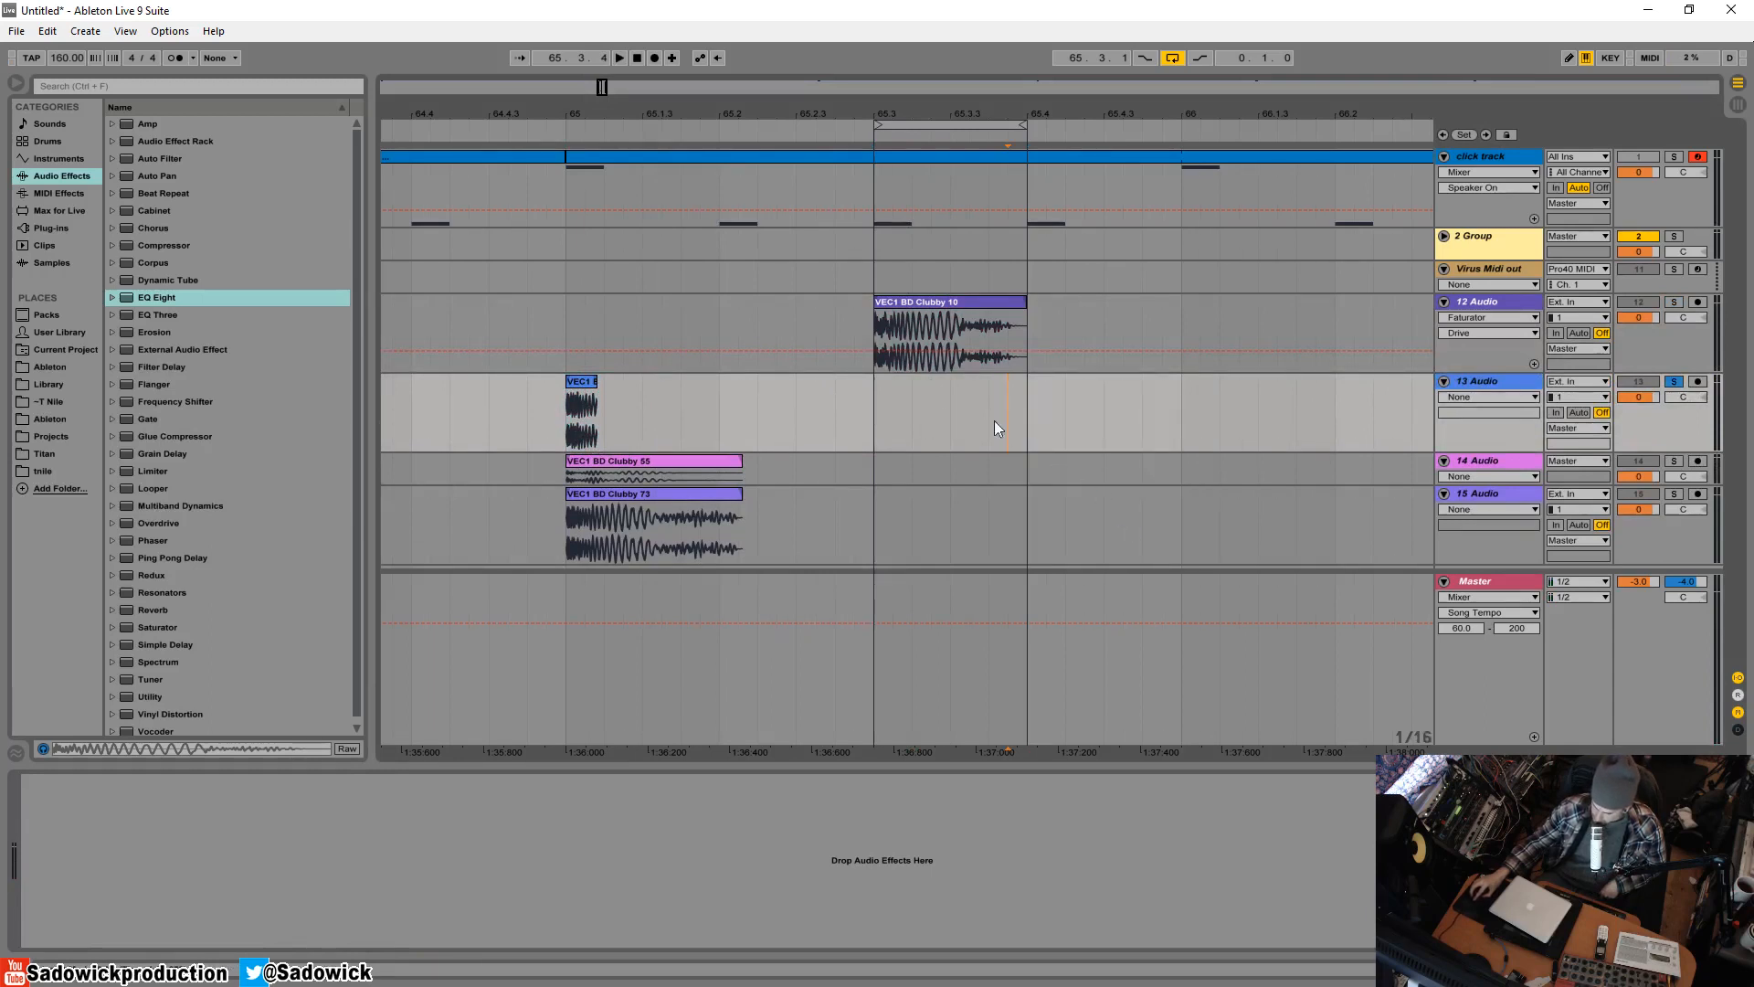
drag(1020, 116, 928, 116)
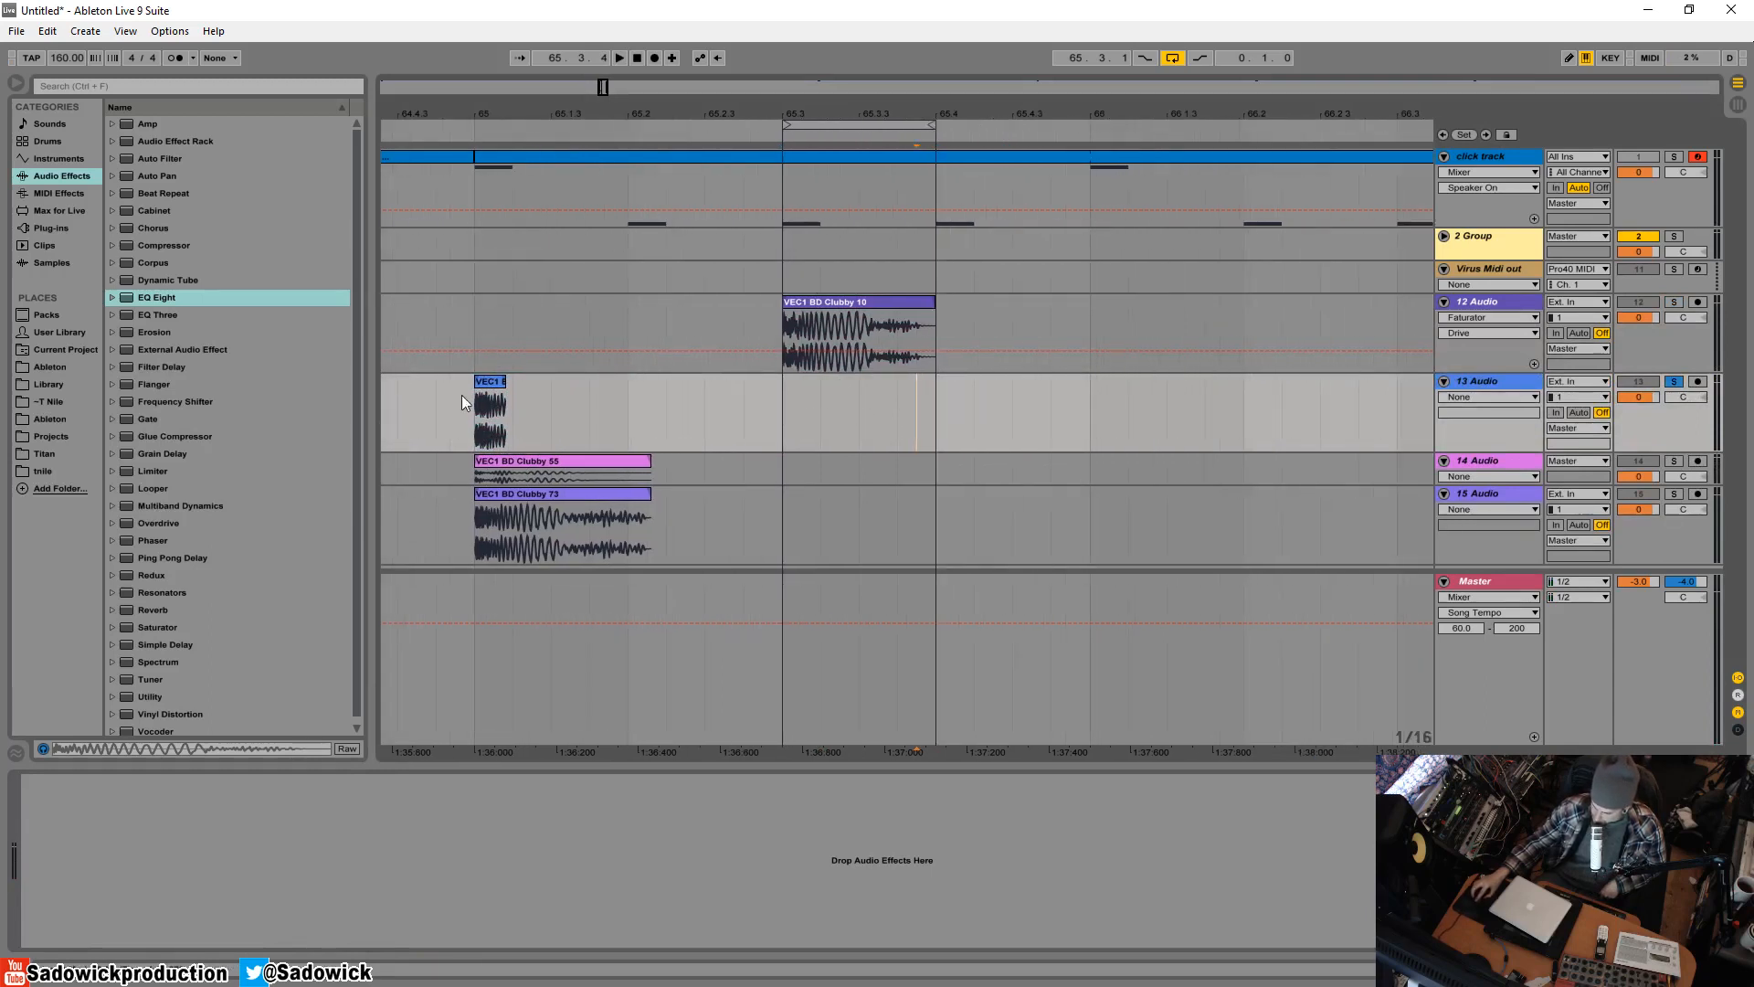
mouse_move(500, 391)
mouse_down()
mouse_move(936, 422)
mouse_move(917, 393)
mouse_move(935, 382)
mouse_up()
click(859, 402)
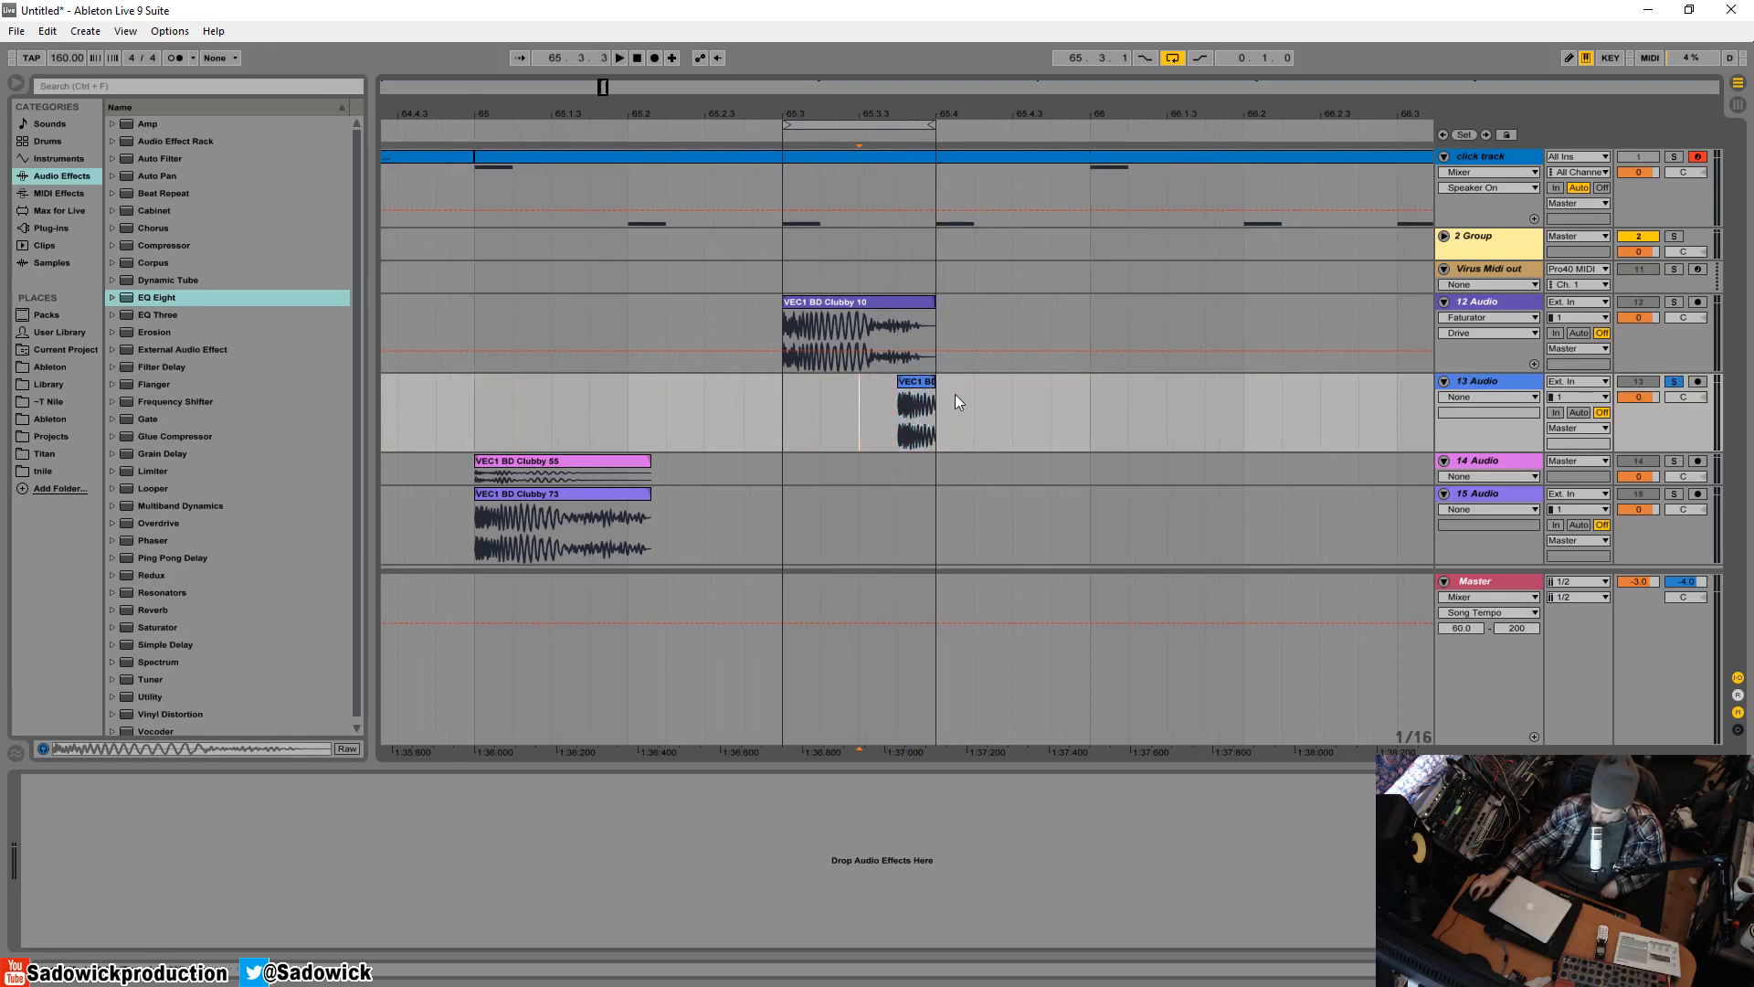
- Unsolo the VEC1 BD Clubby 38 track and play both kick layers from the start of the VEC1 BD Clubby 10 clip
click(918, 388)
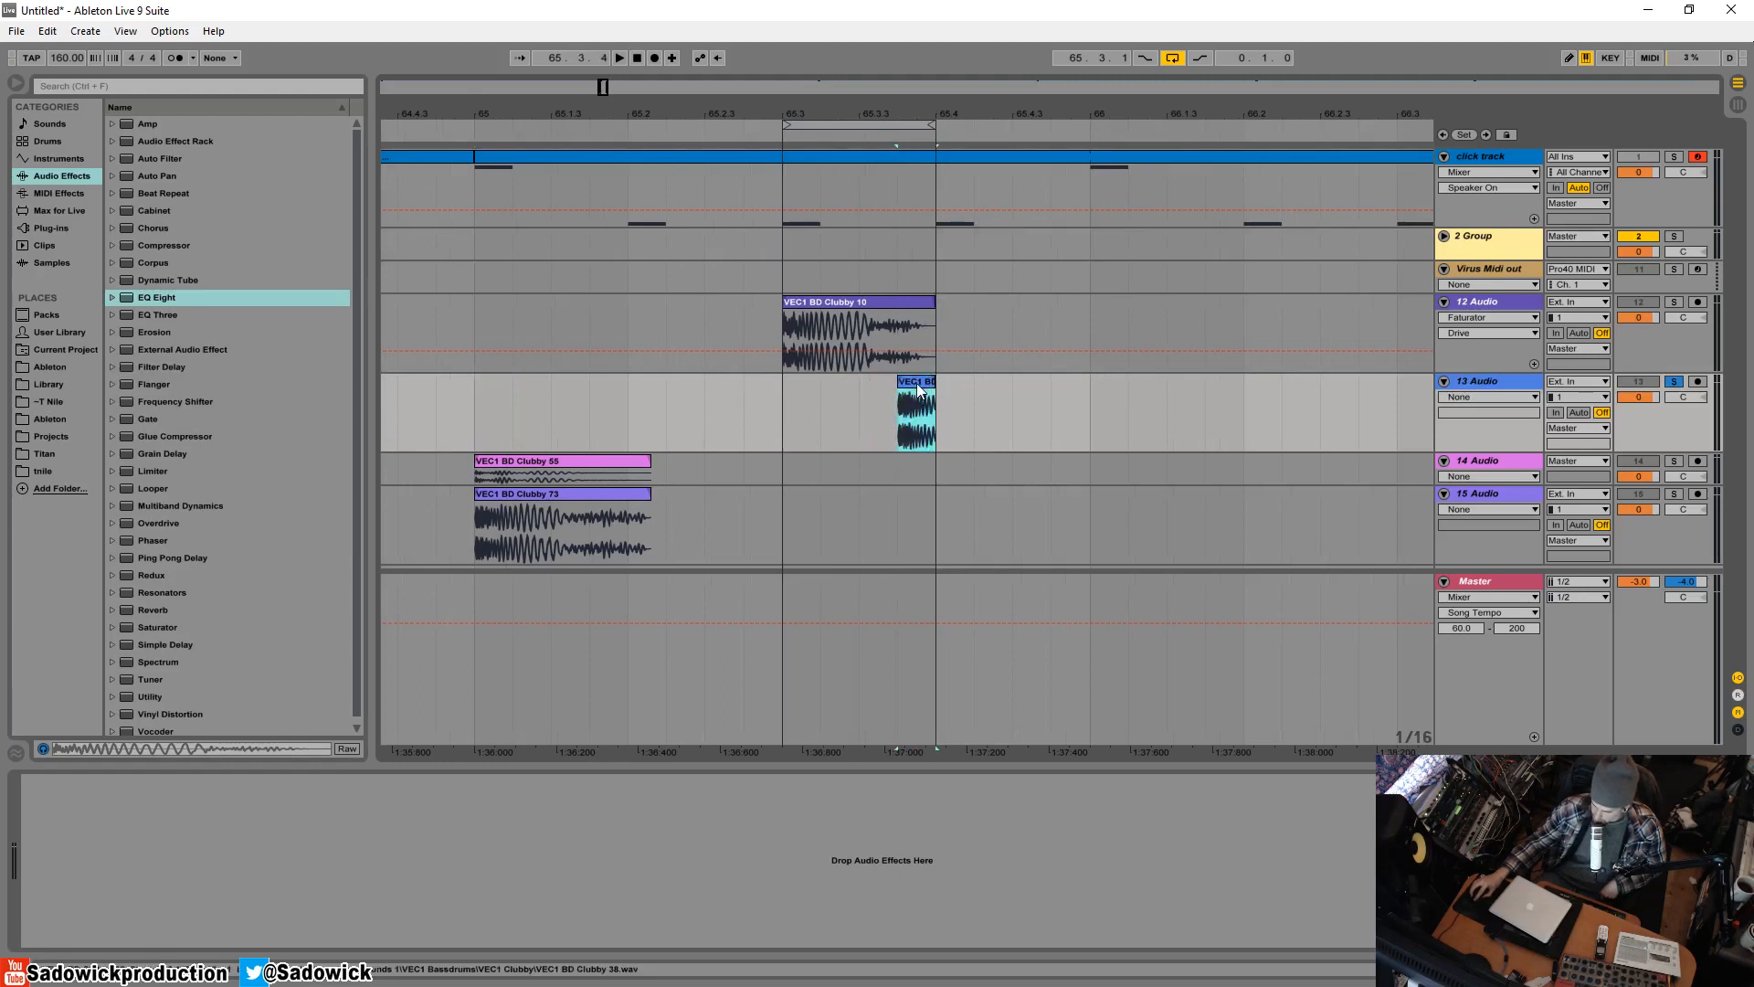
click(822, 329)
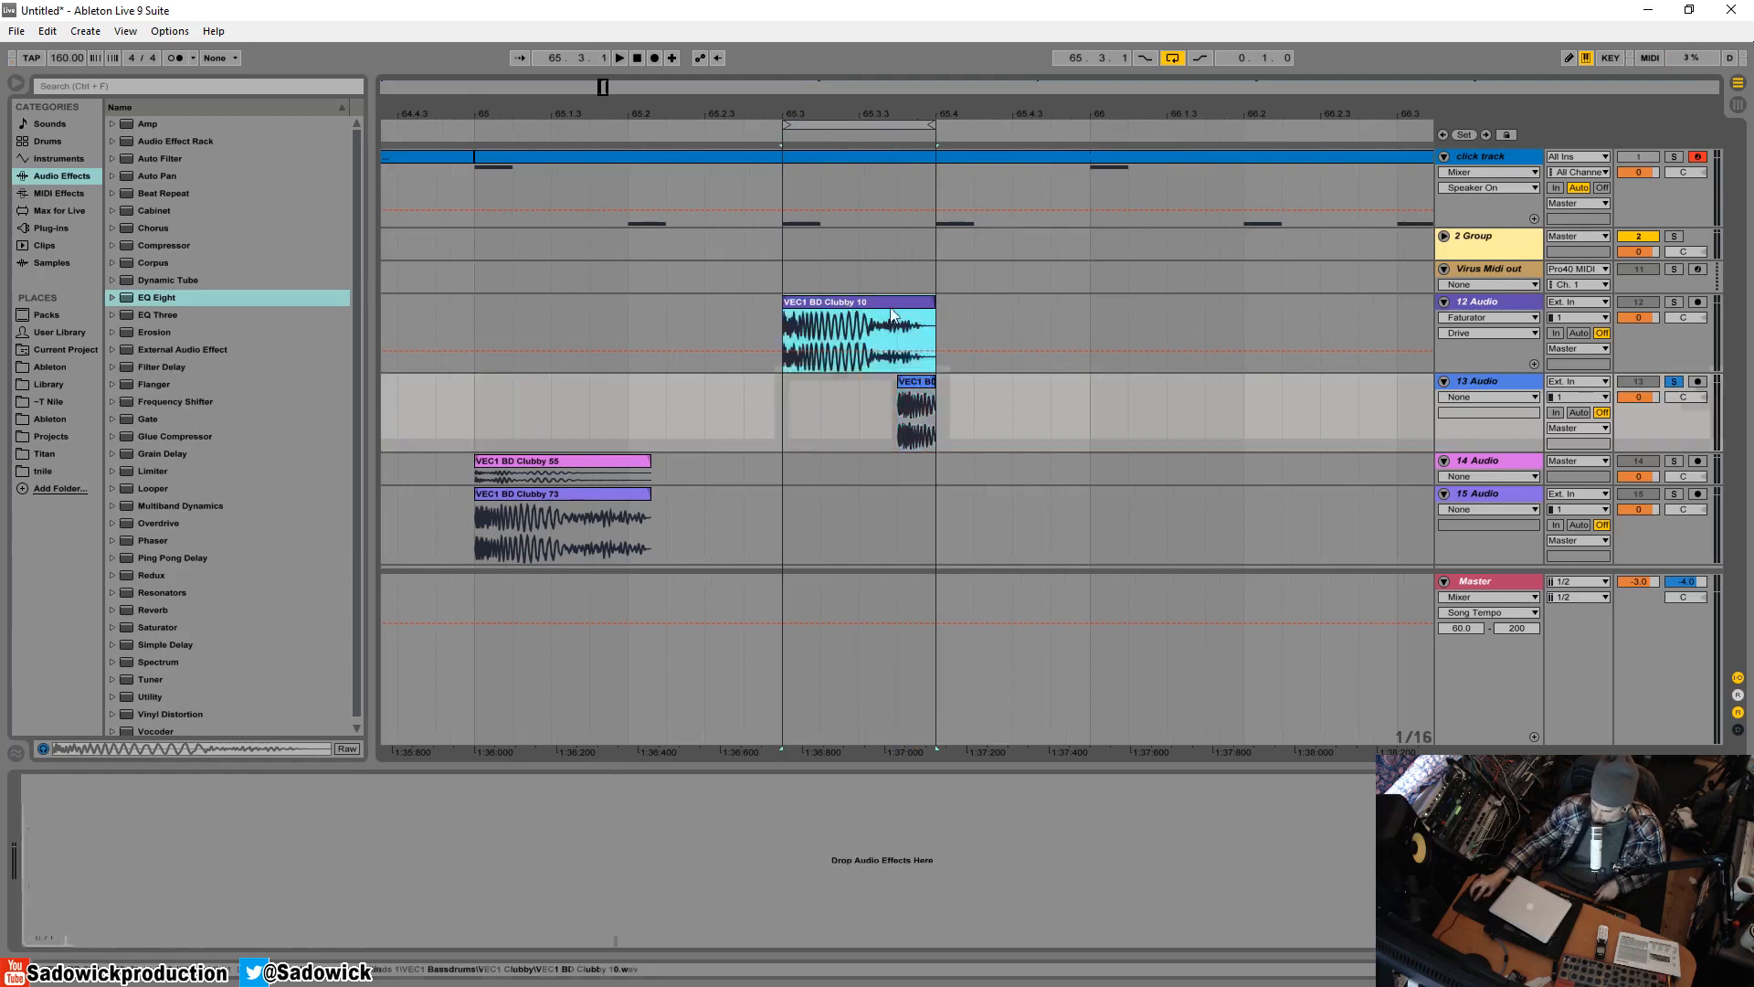
click(1674, 382)
key(space)
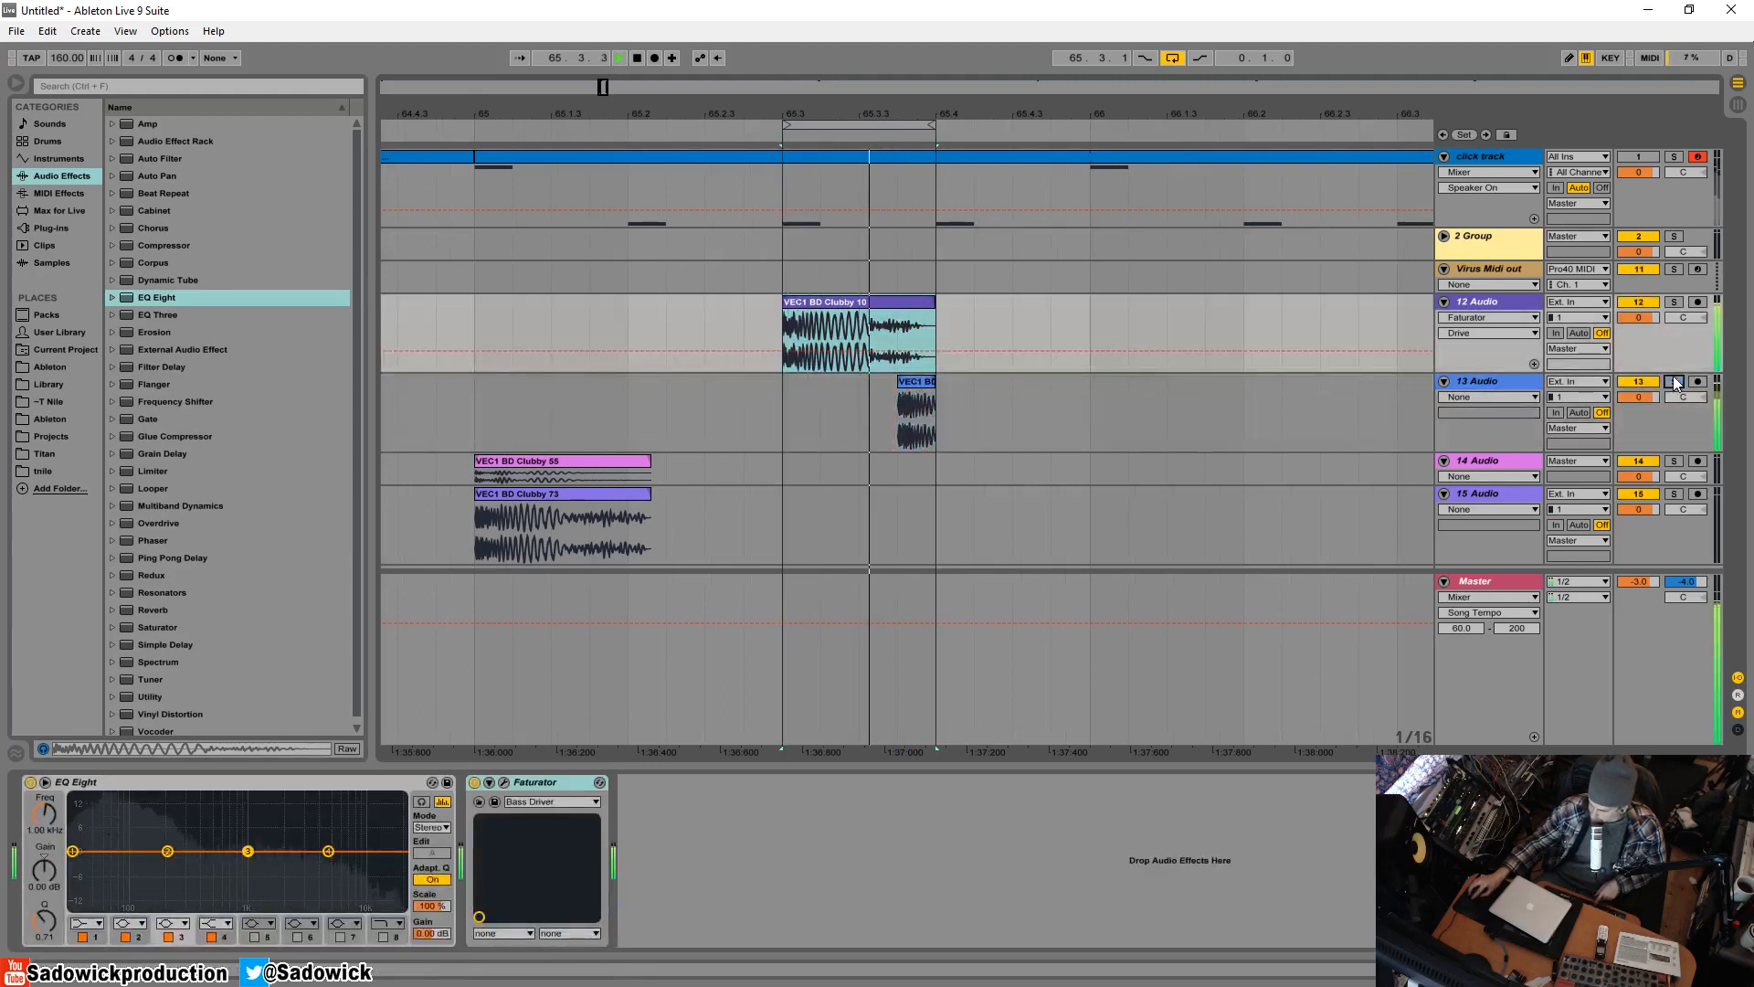
- Set the VEC1 BD Clubby 38 track's volume to -0.9 dB and the Master volume to -5.0 dB while checking the loop
drag(1652, 396, 1652, 400)
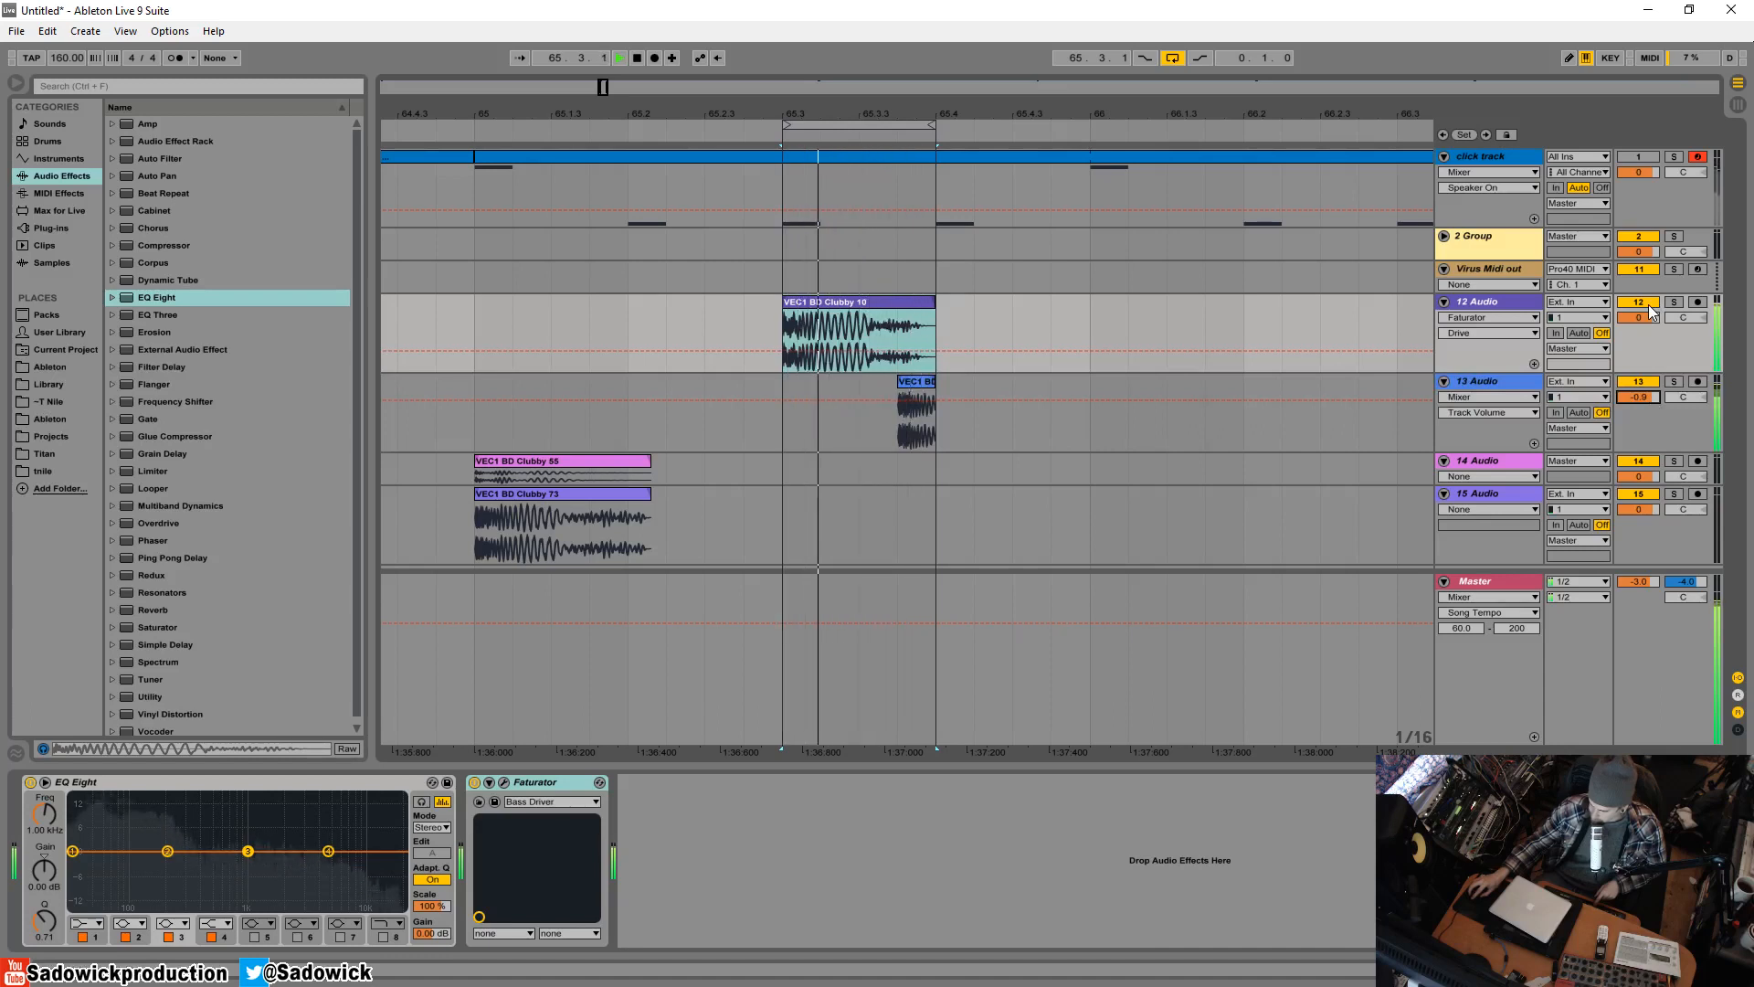
click(1642, 582)
key(space)
drag(1642, 582, 1642, 593)
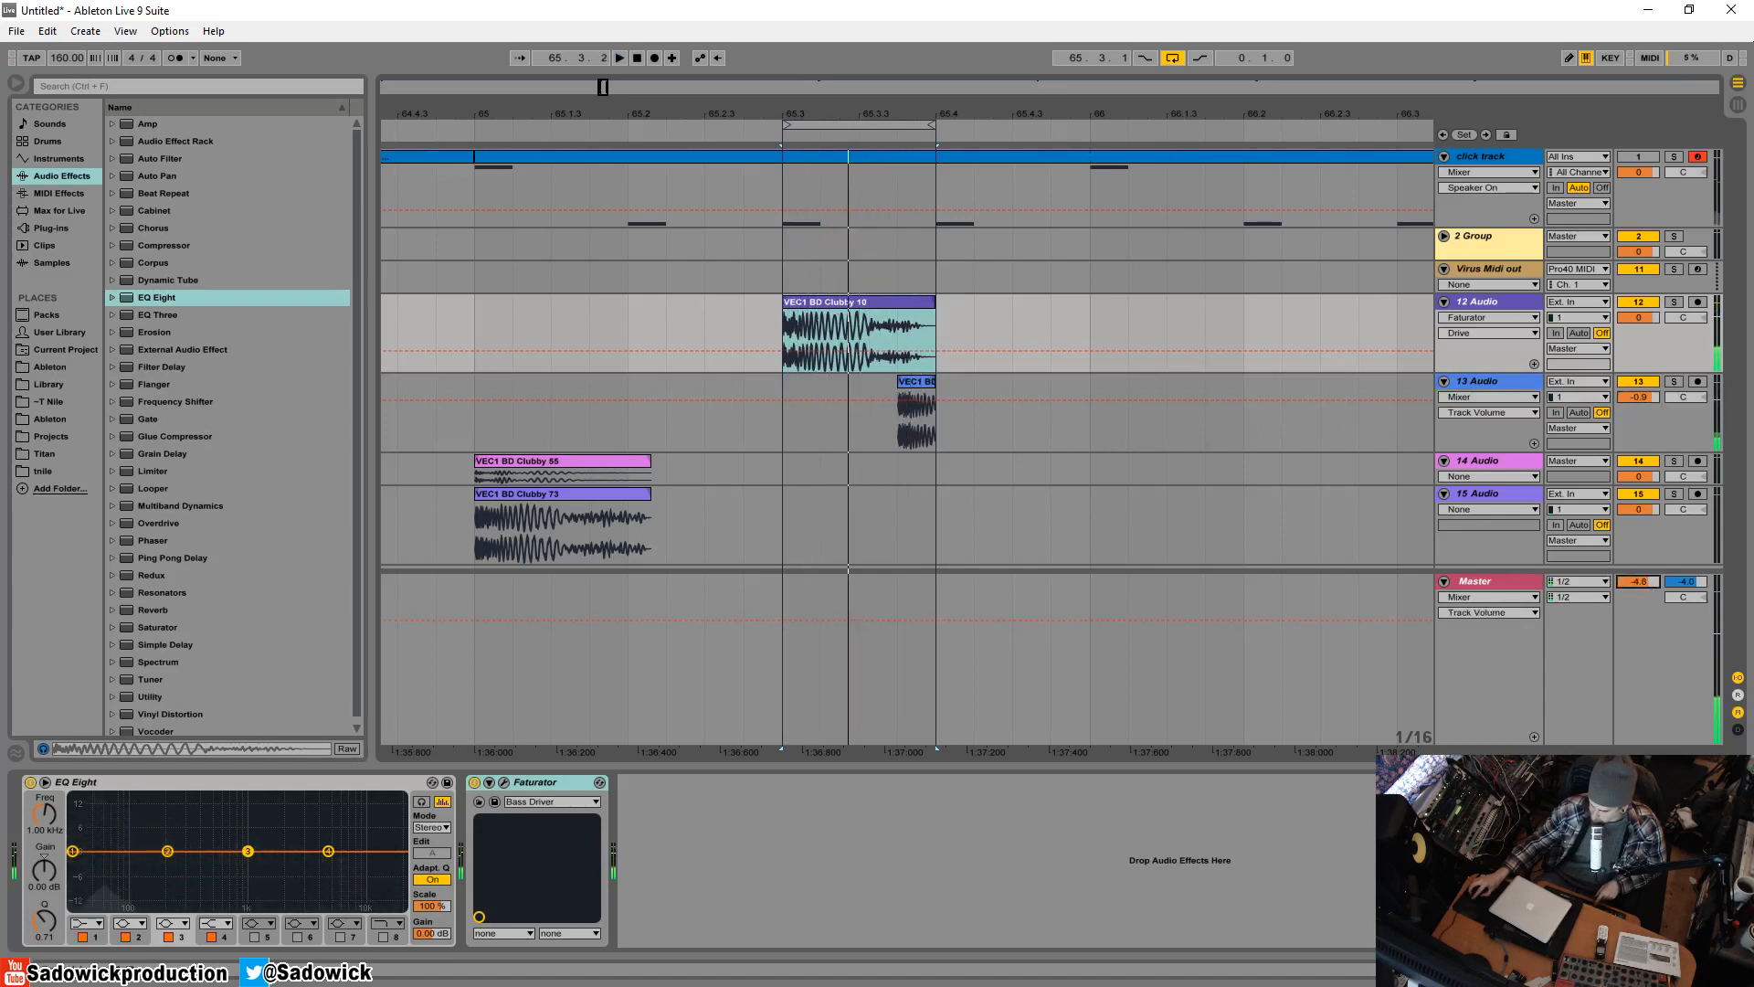
key(space)
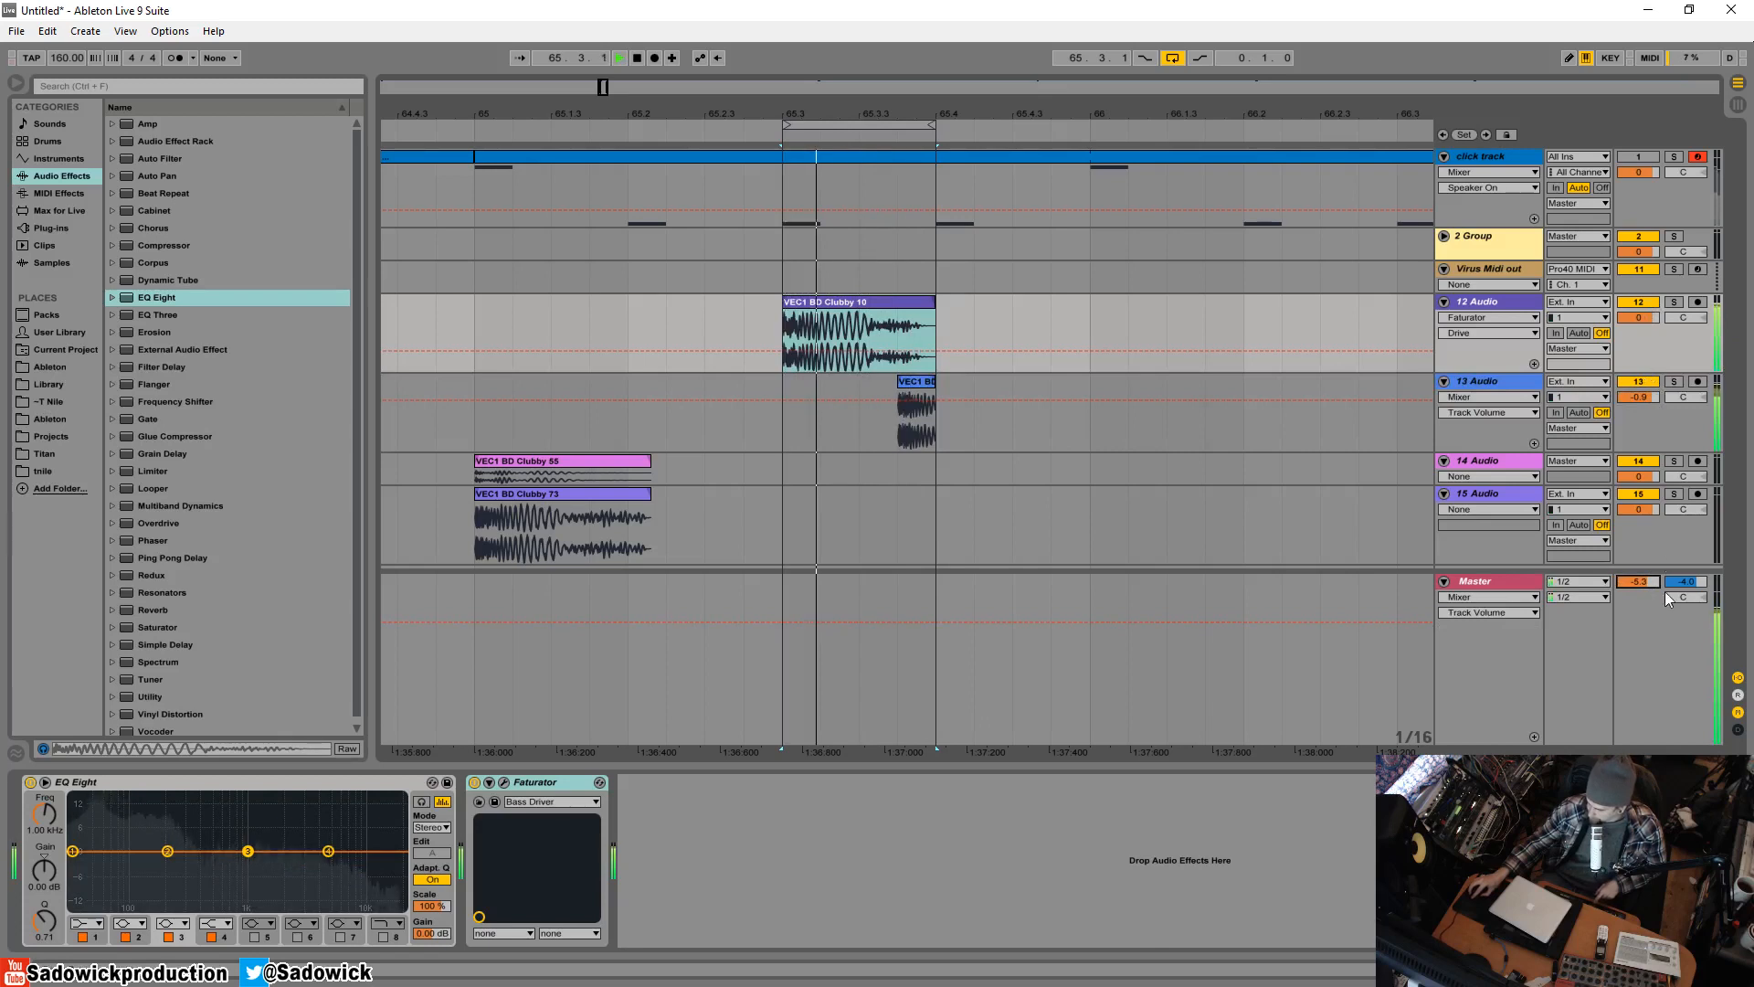
key(space)
- Copy the VEC1 BD Clubby 38 clip onto the second and third sixteenths of the loop and play the result
click(927, 384)
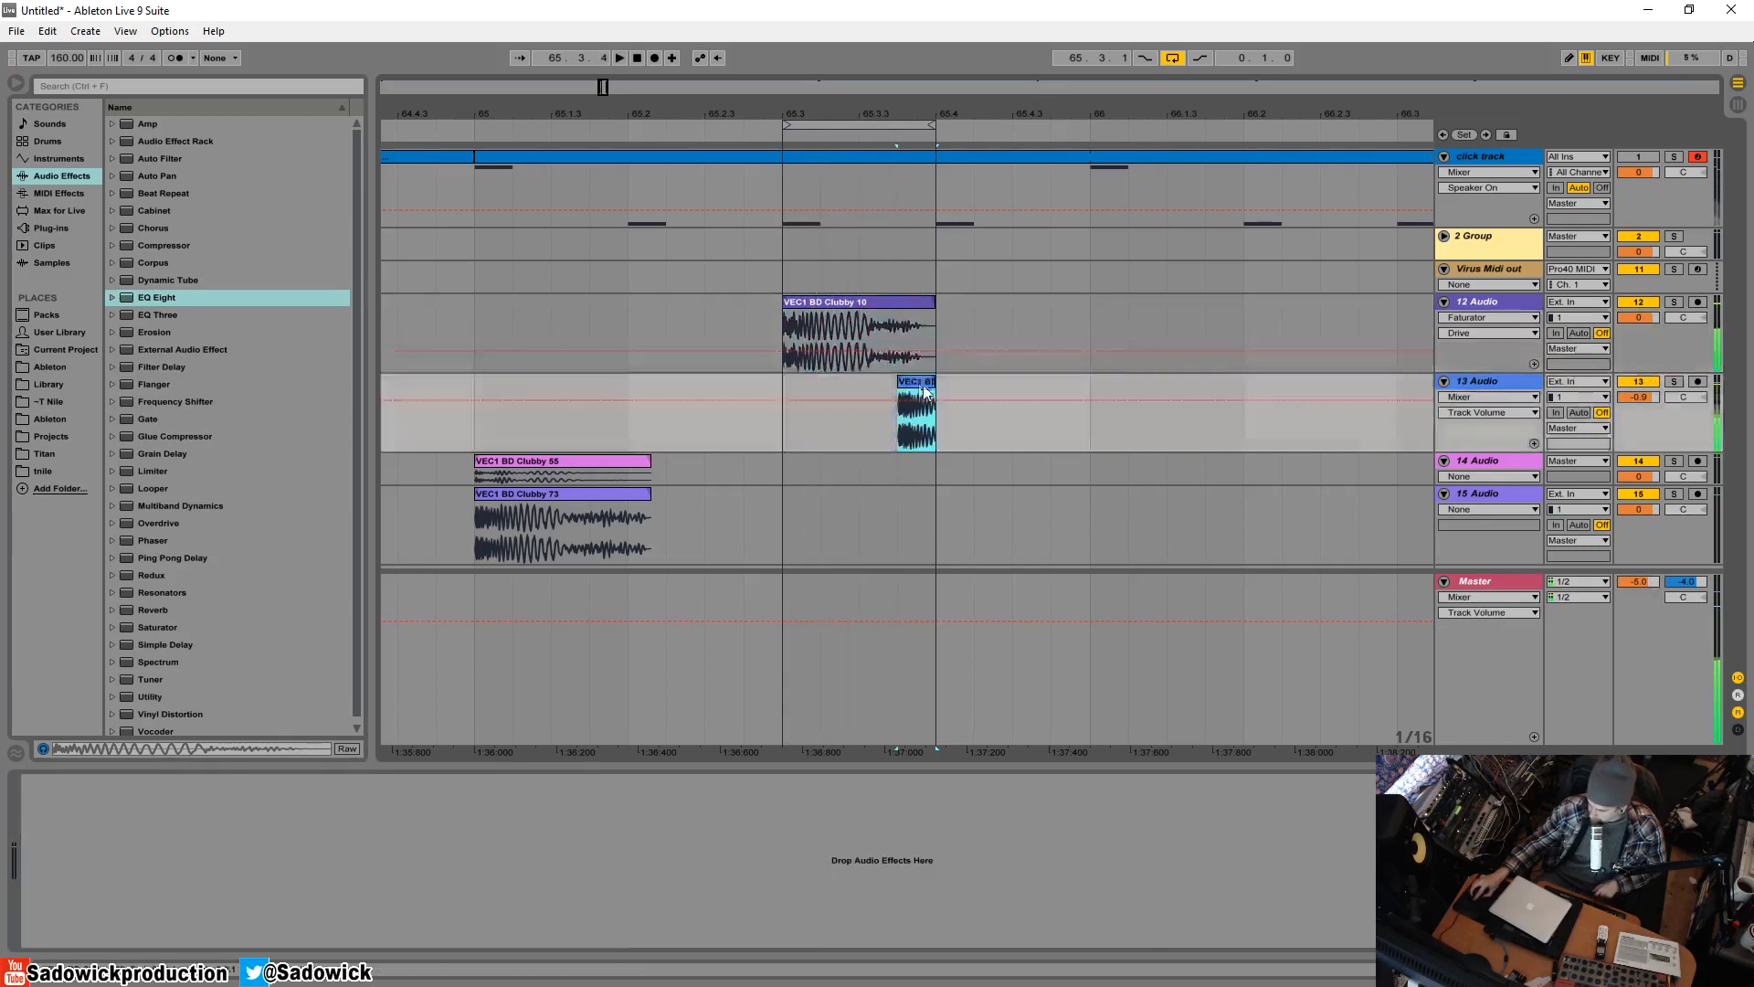
click(826, 386)
key(ctrl+v)
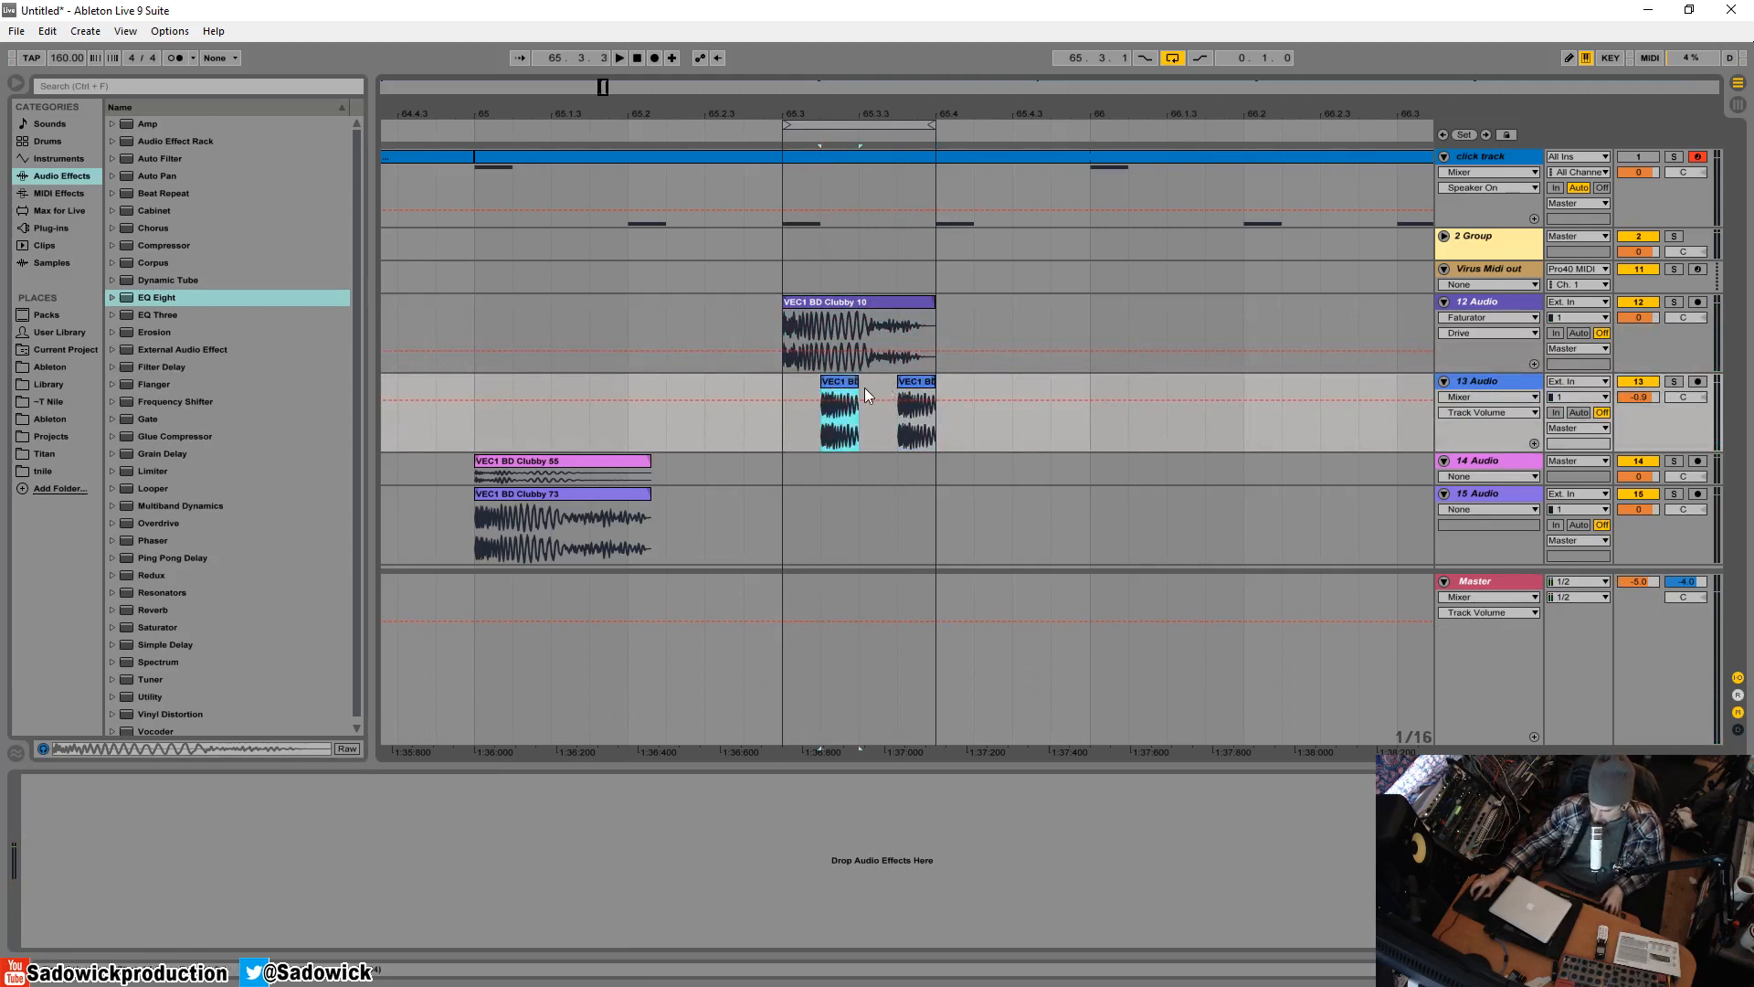
key(ctrl+v)
key(space)
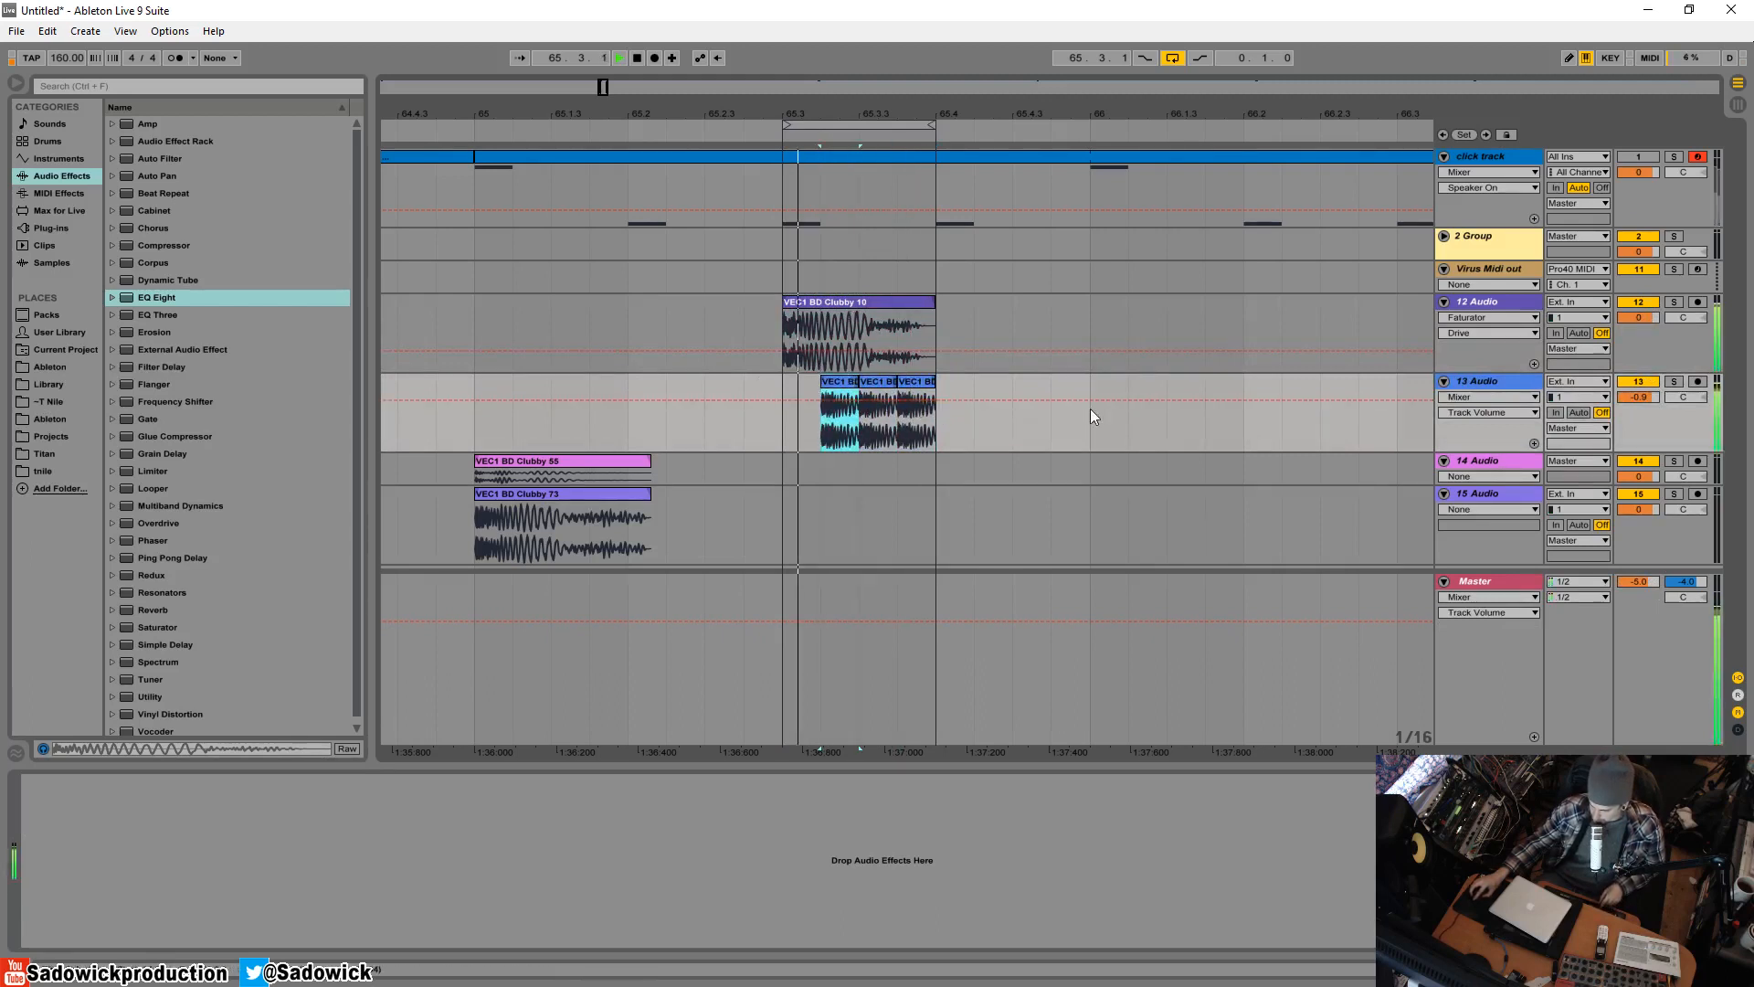
key(space)
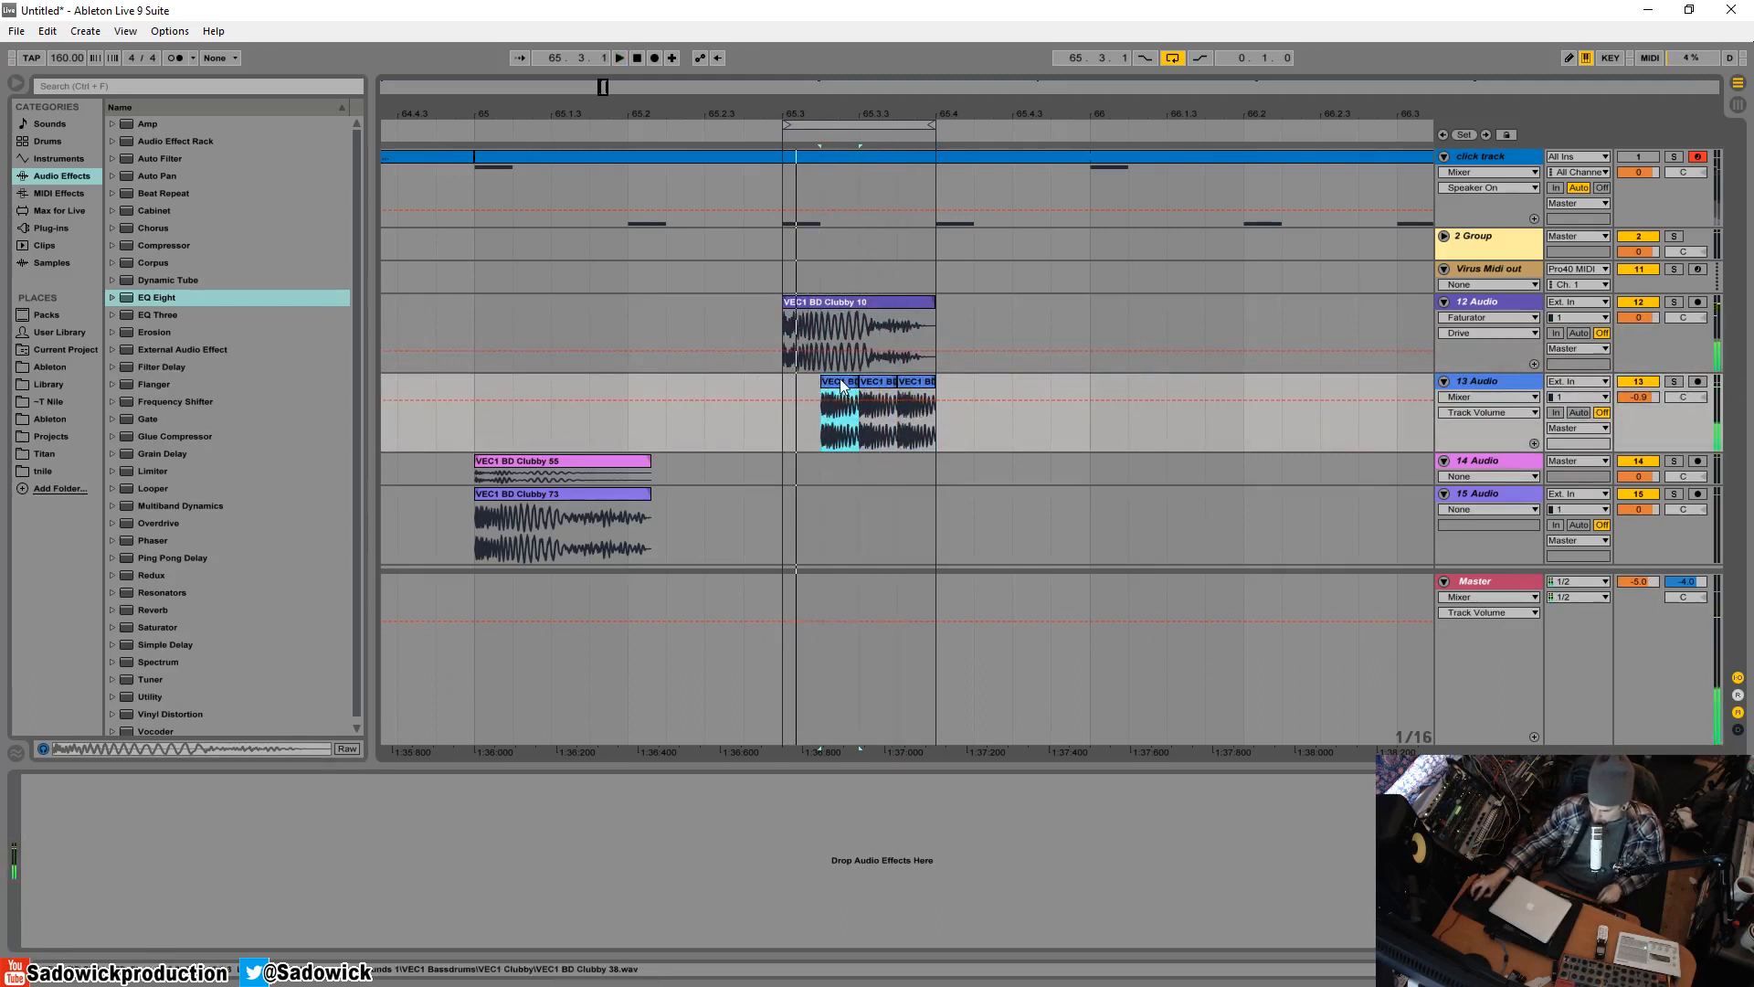
- Open the first VEC1 BD Clubby 38 clip's sample settings, lower its gain to -4.98 dB and play the loop
double_click(839, 382)
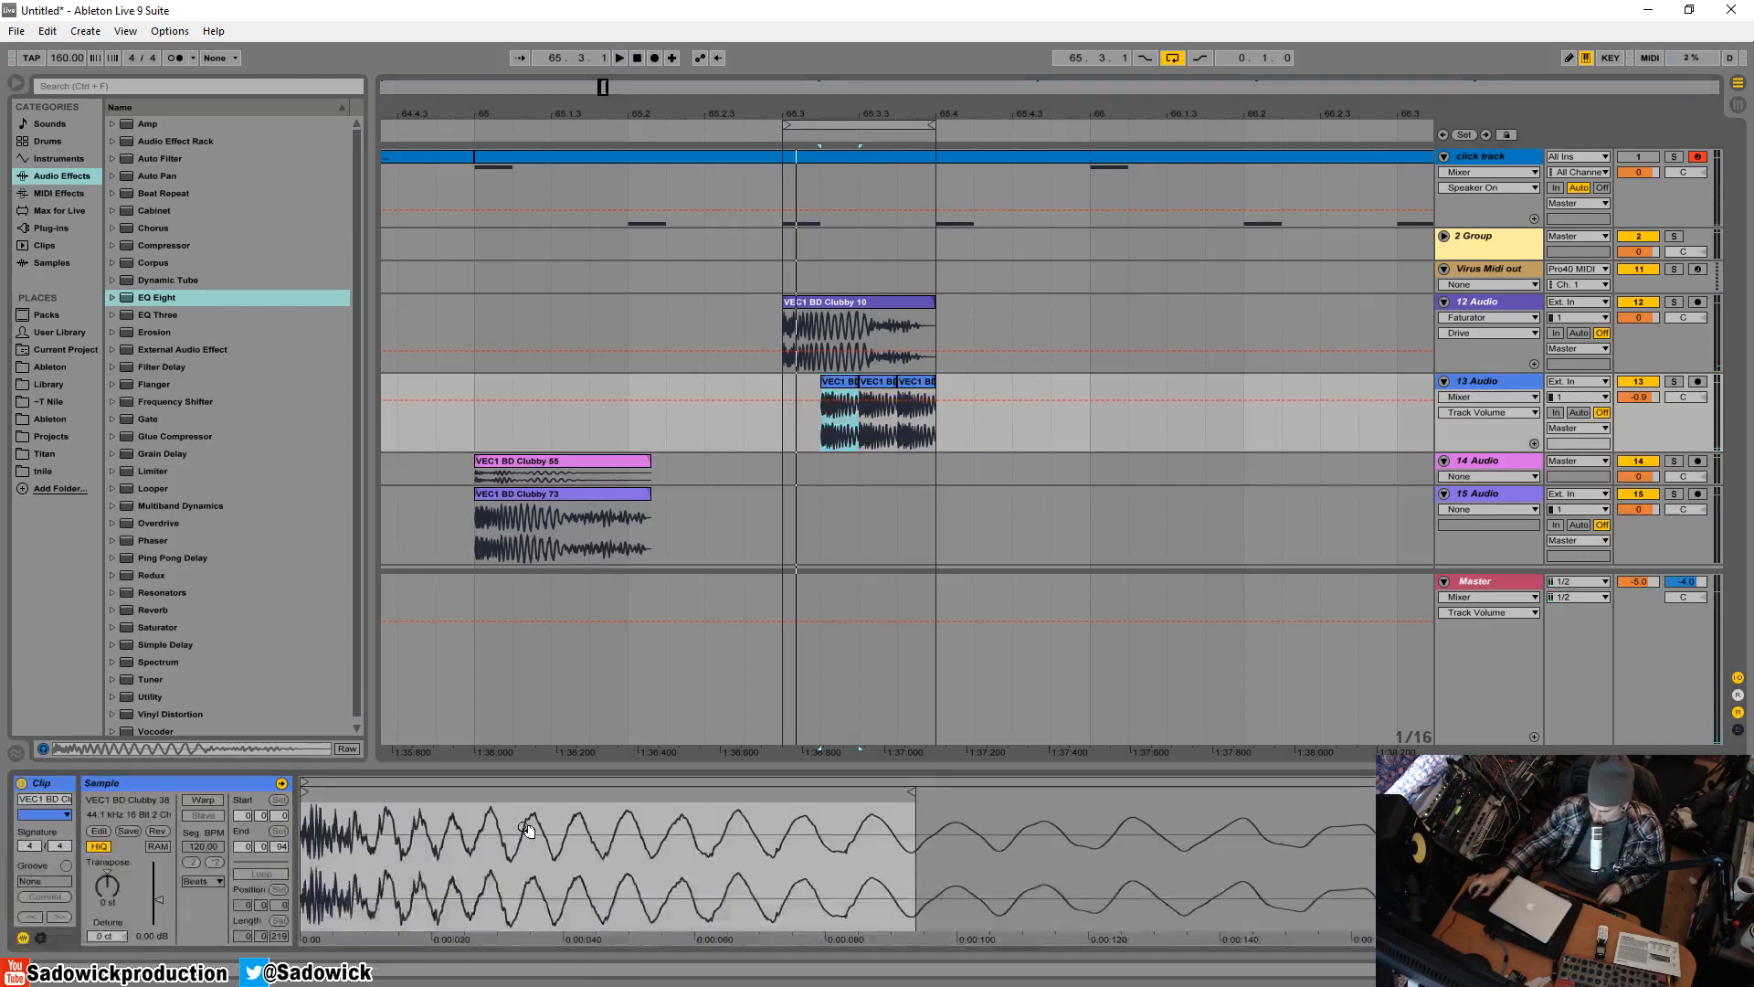
drag(161, 899, 161, 908)
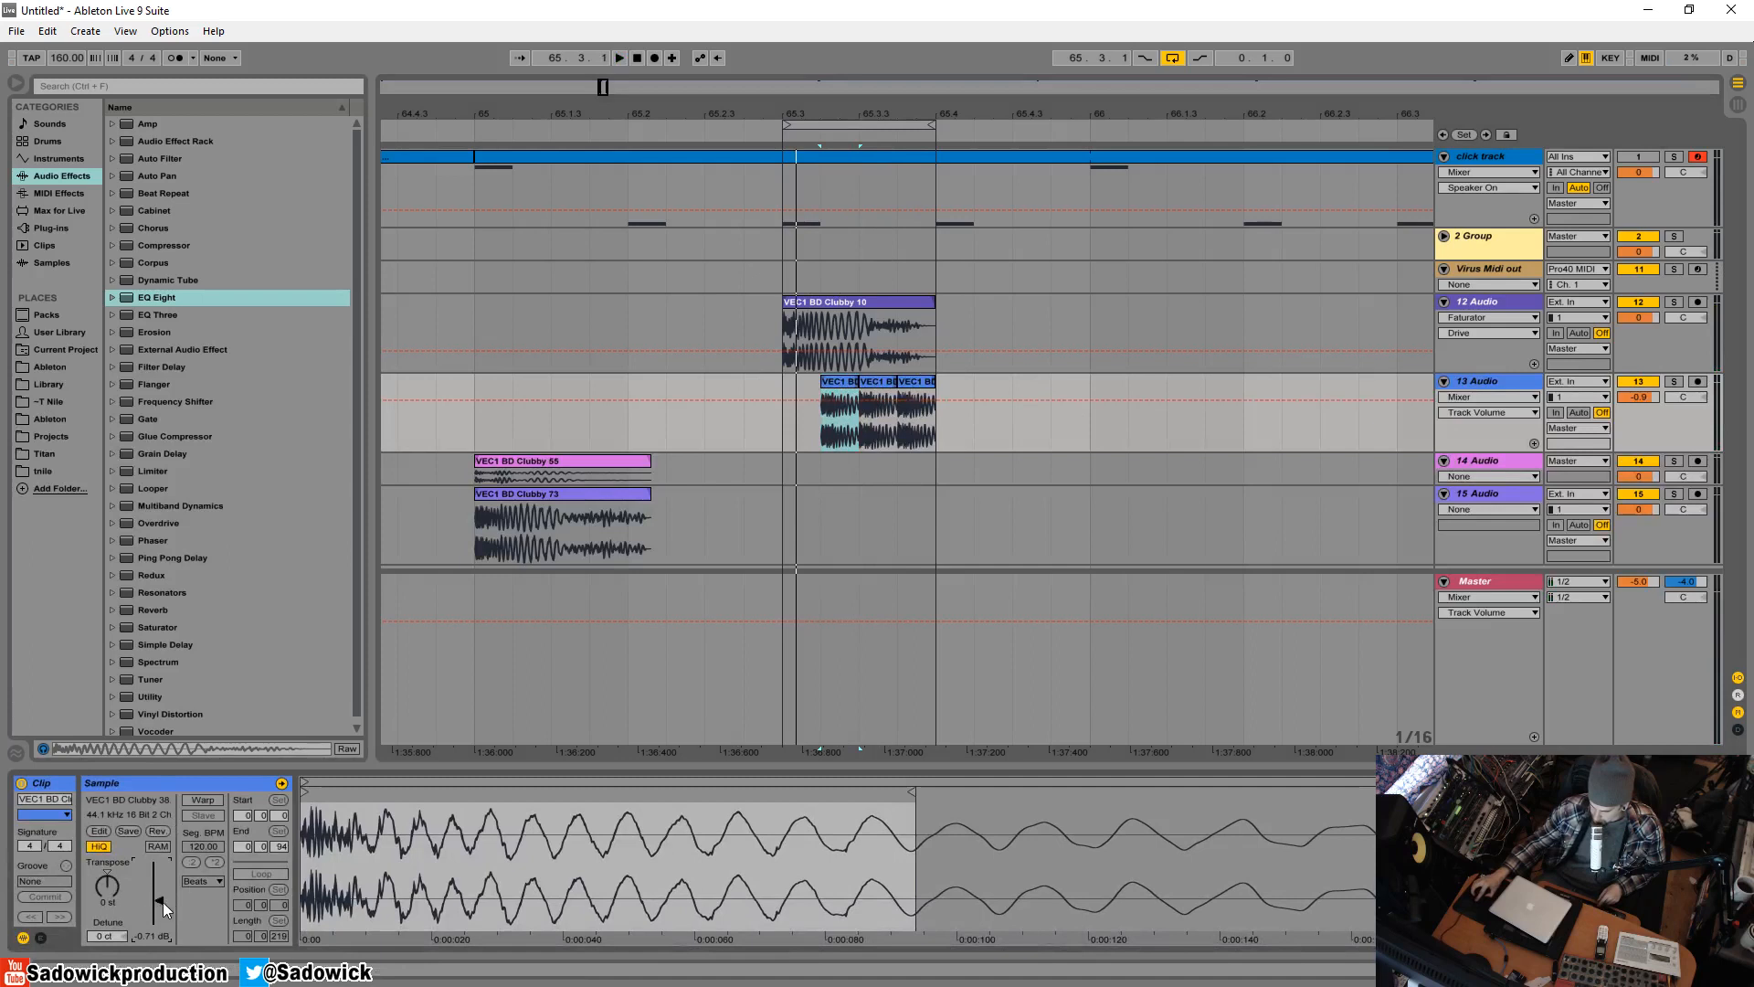
drag(163, 902, 162, 917)
key(space)
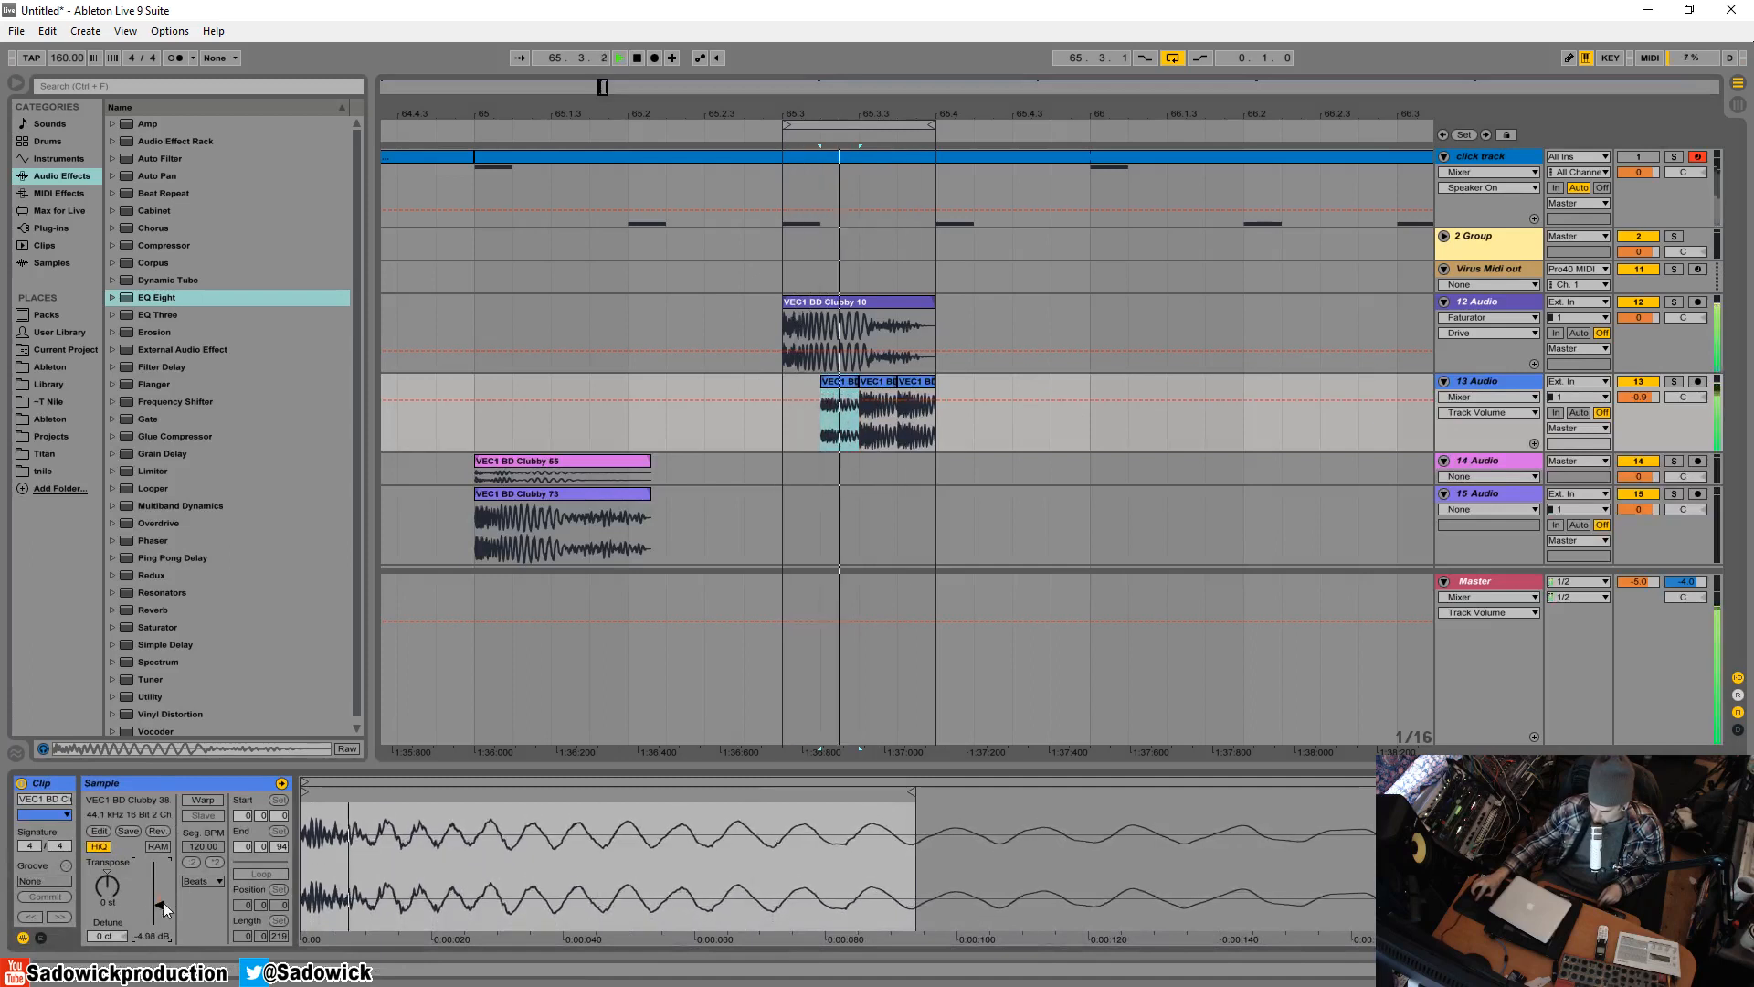
key(space)
- Lower the gain of the middle VEC1 BD Clubby 38 clip and set the first one's gain to -9.25 dB
click(875, 393)
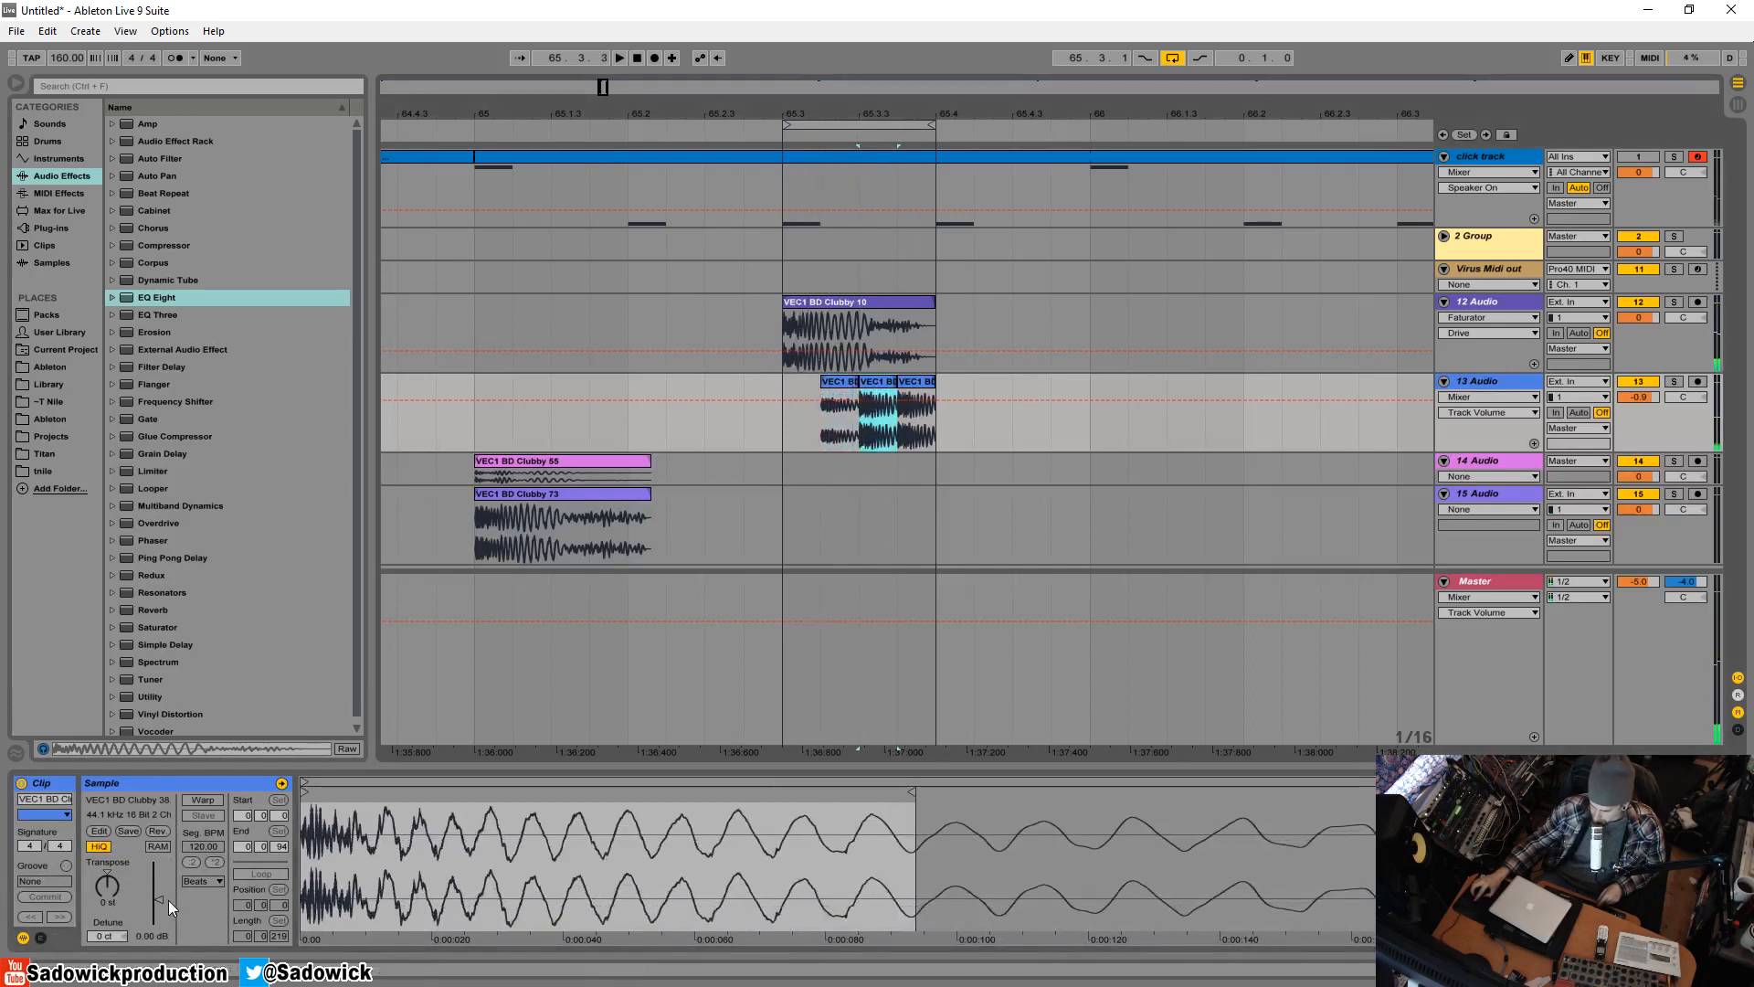
drag(168, 901, 169, 955)
click(835, 388)
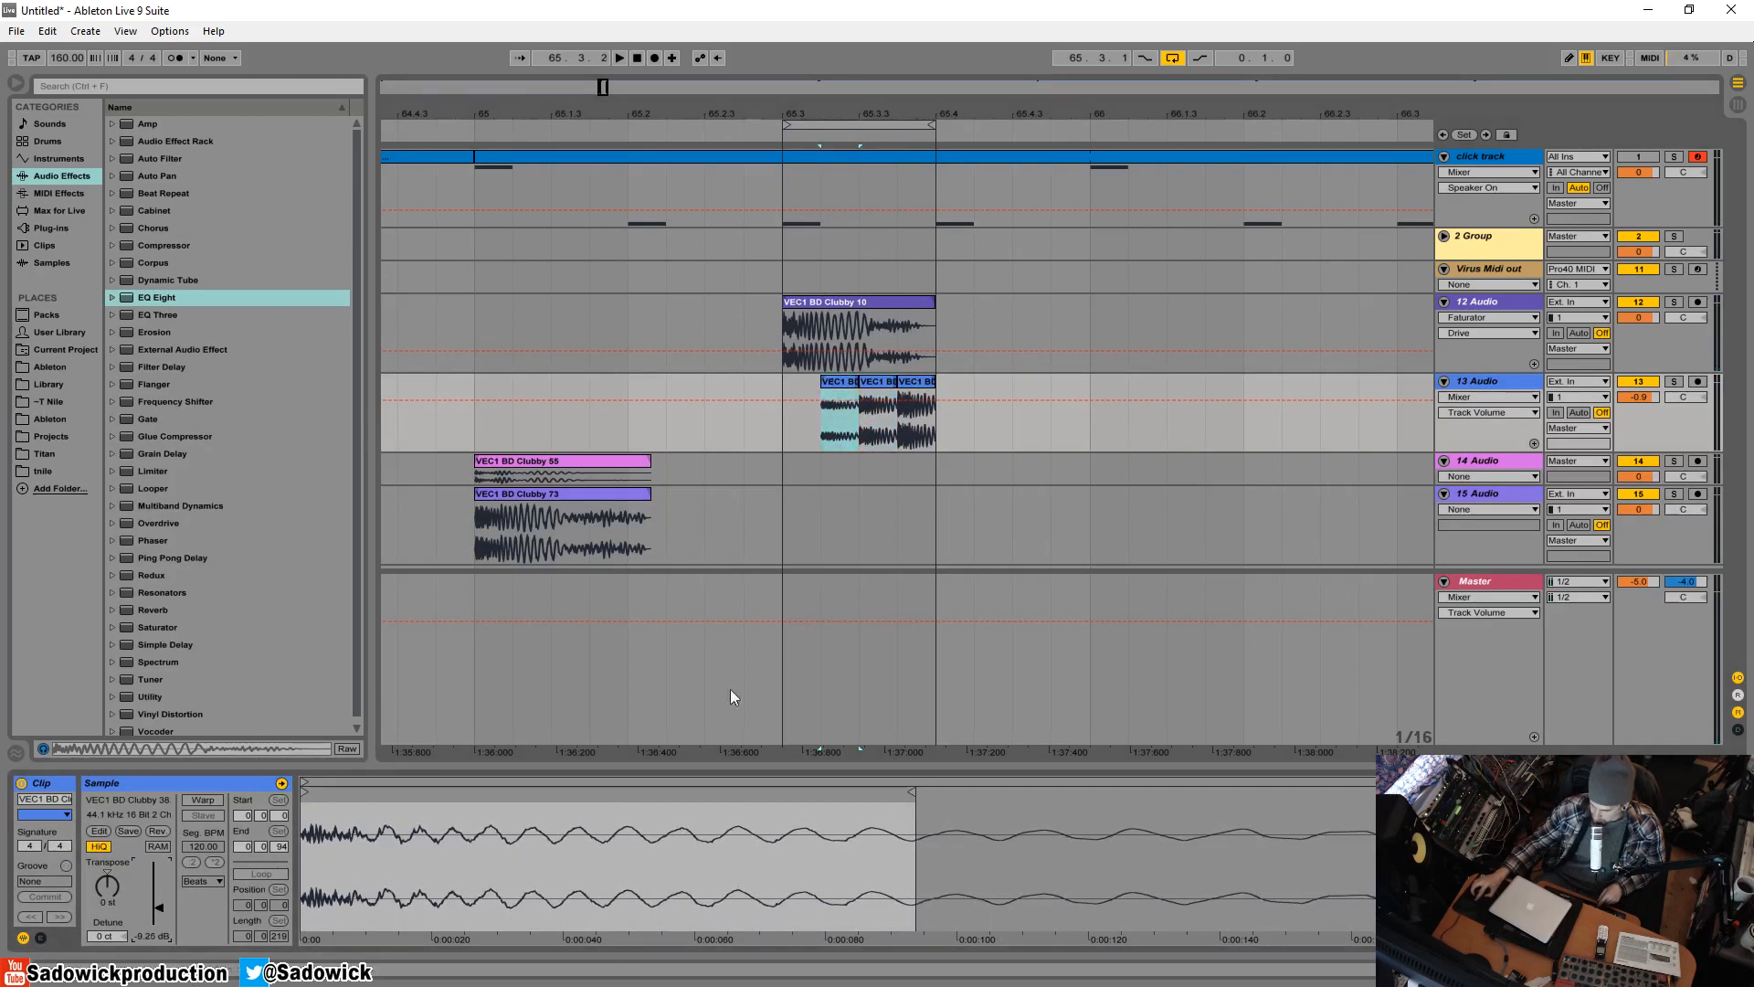
- Play the loop and lower the VEC1 BD Clubby 38 track's volume to -1.9 dB
key(space)
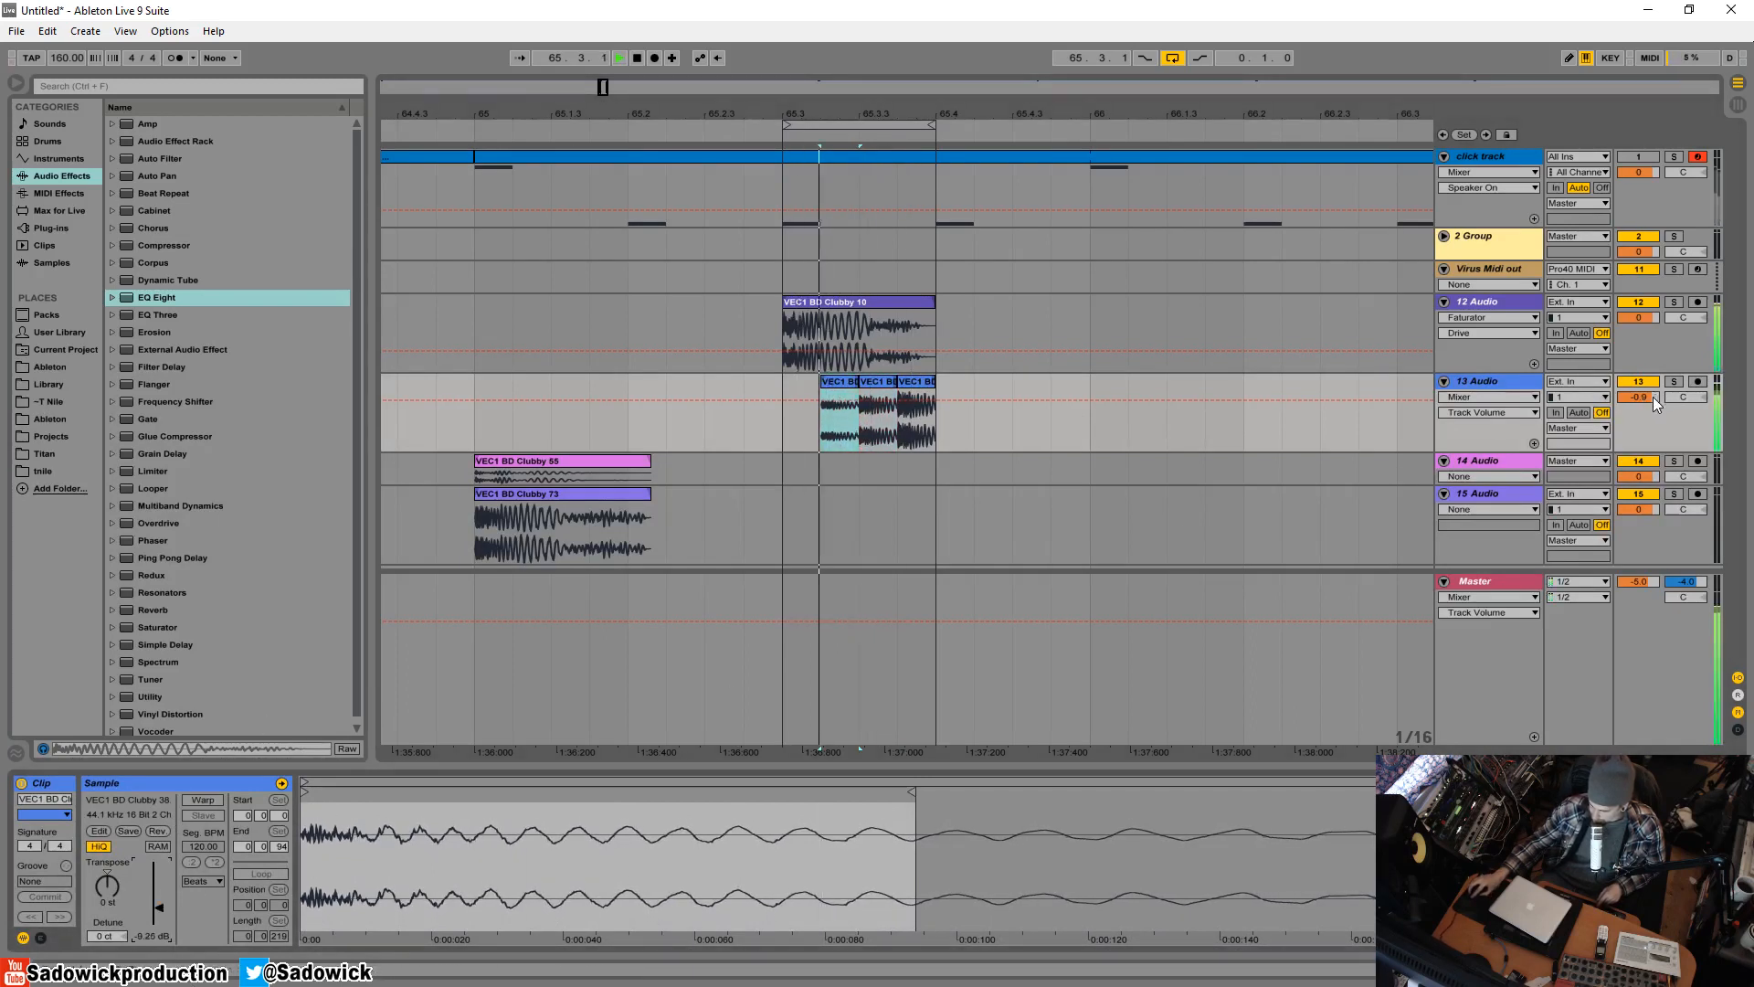
drag(1655, 397, 1653, 396)
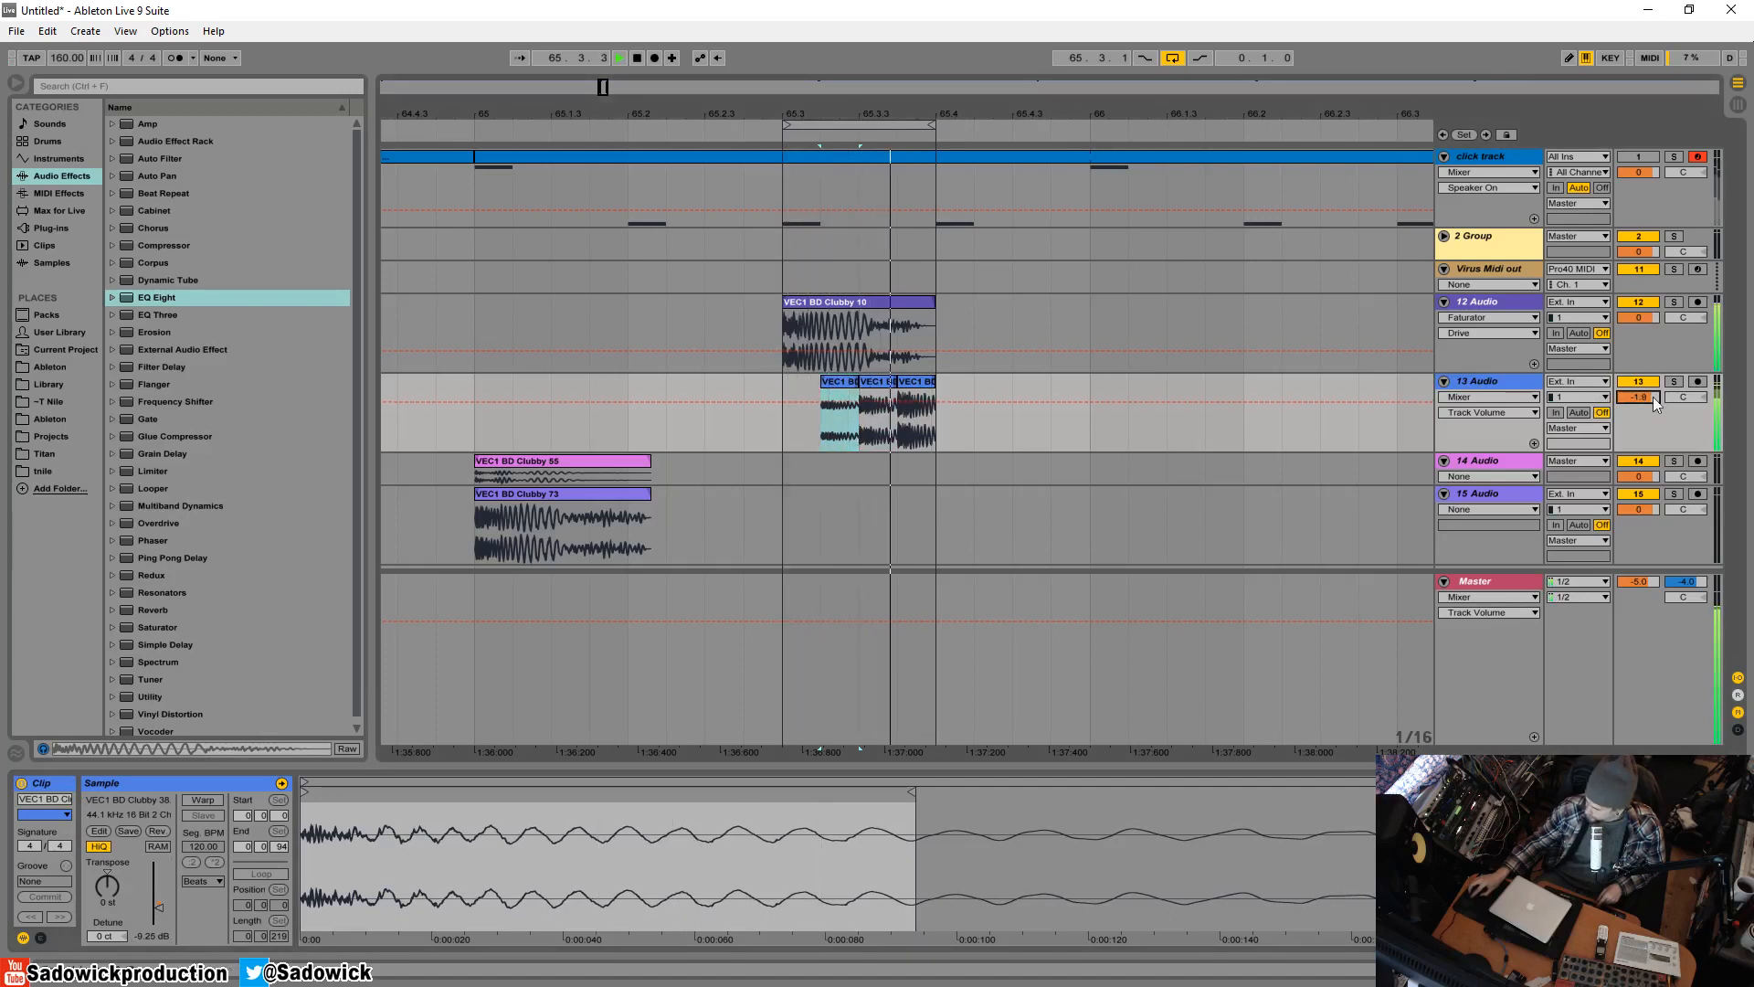
click(1674, 381)
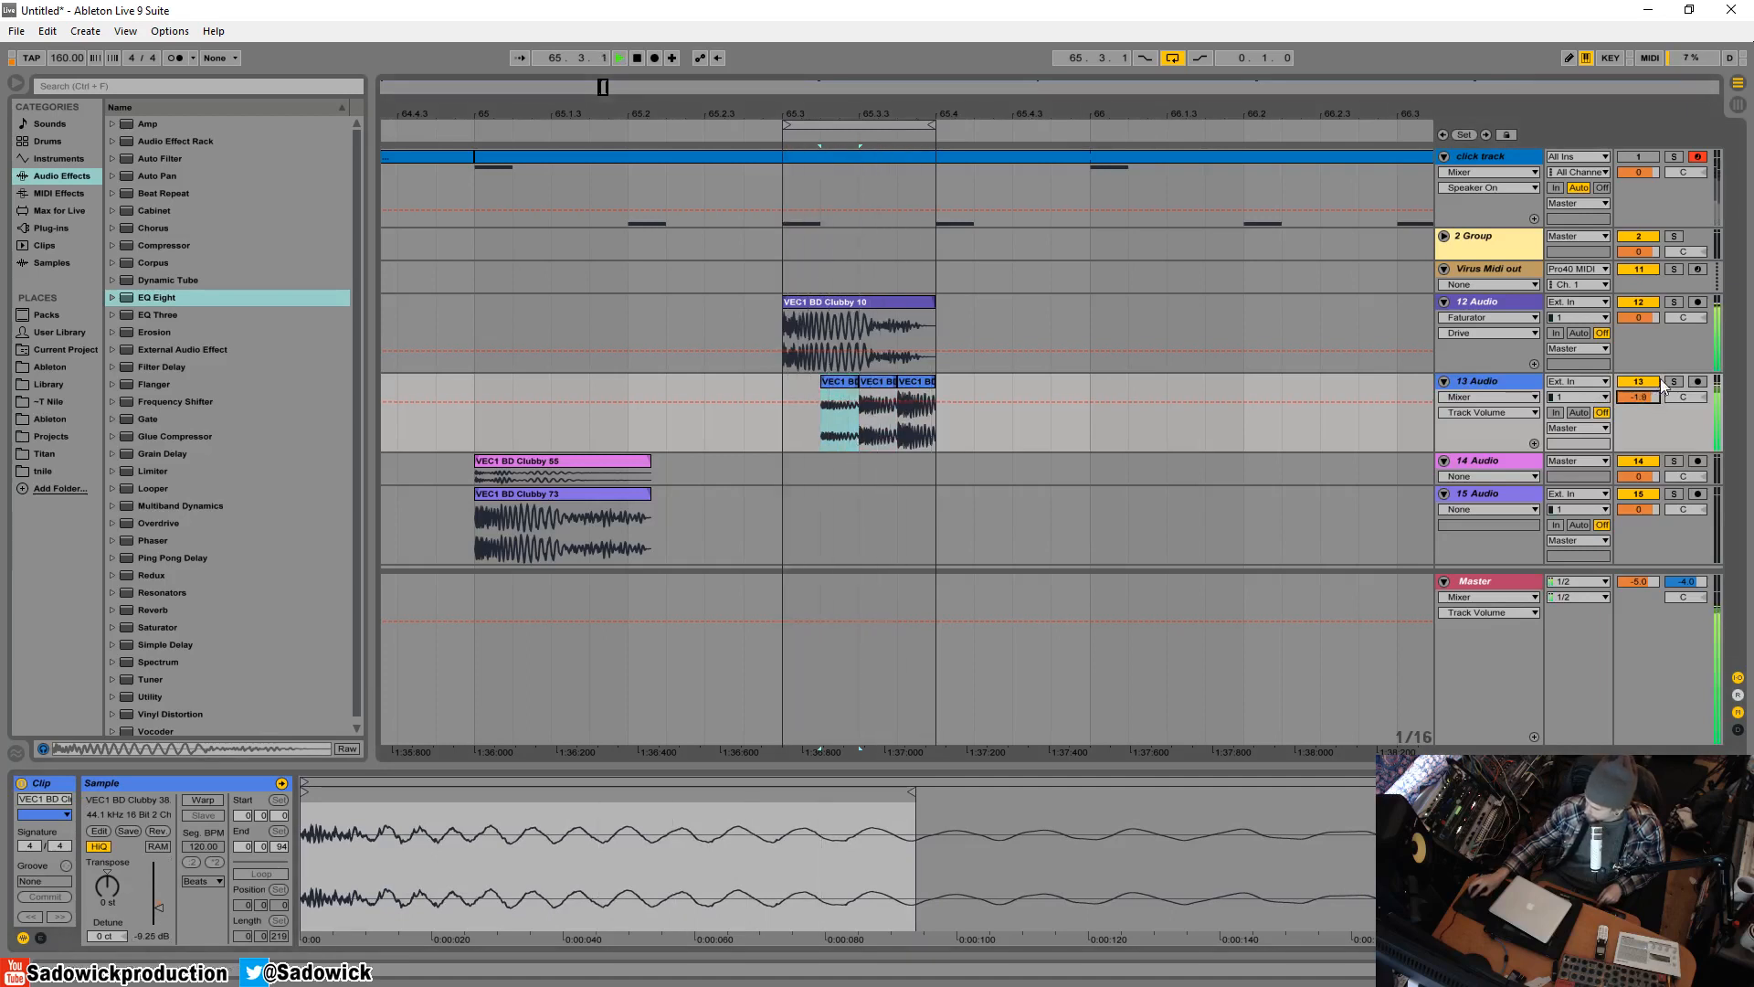
- With the VEC1 BD Clubby 38 track soloed, transpose its middle clip to 2 st and extend that clip's end to the next clip
key(space)
click(908, 382)
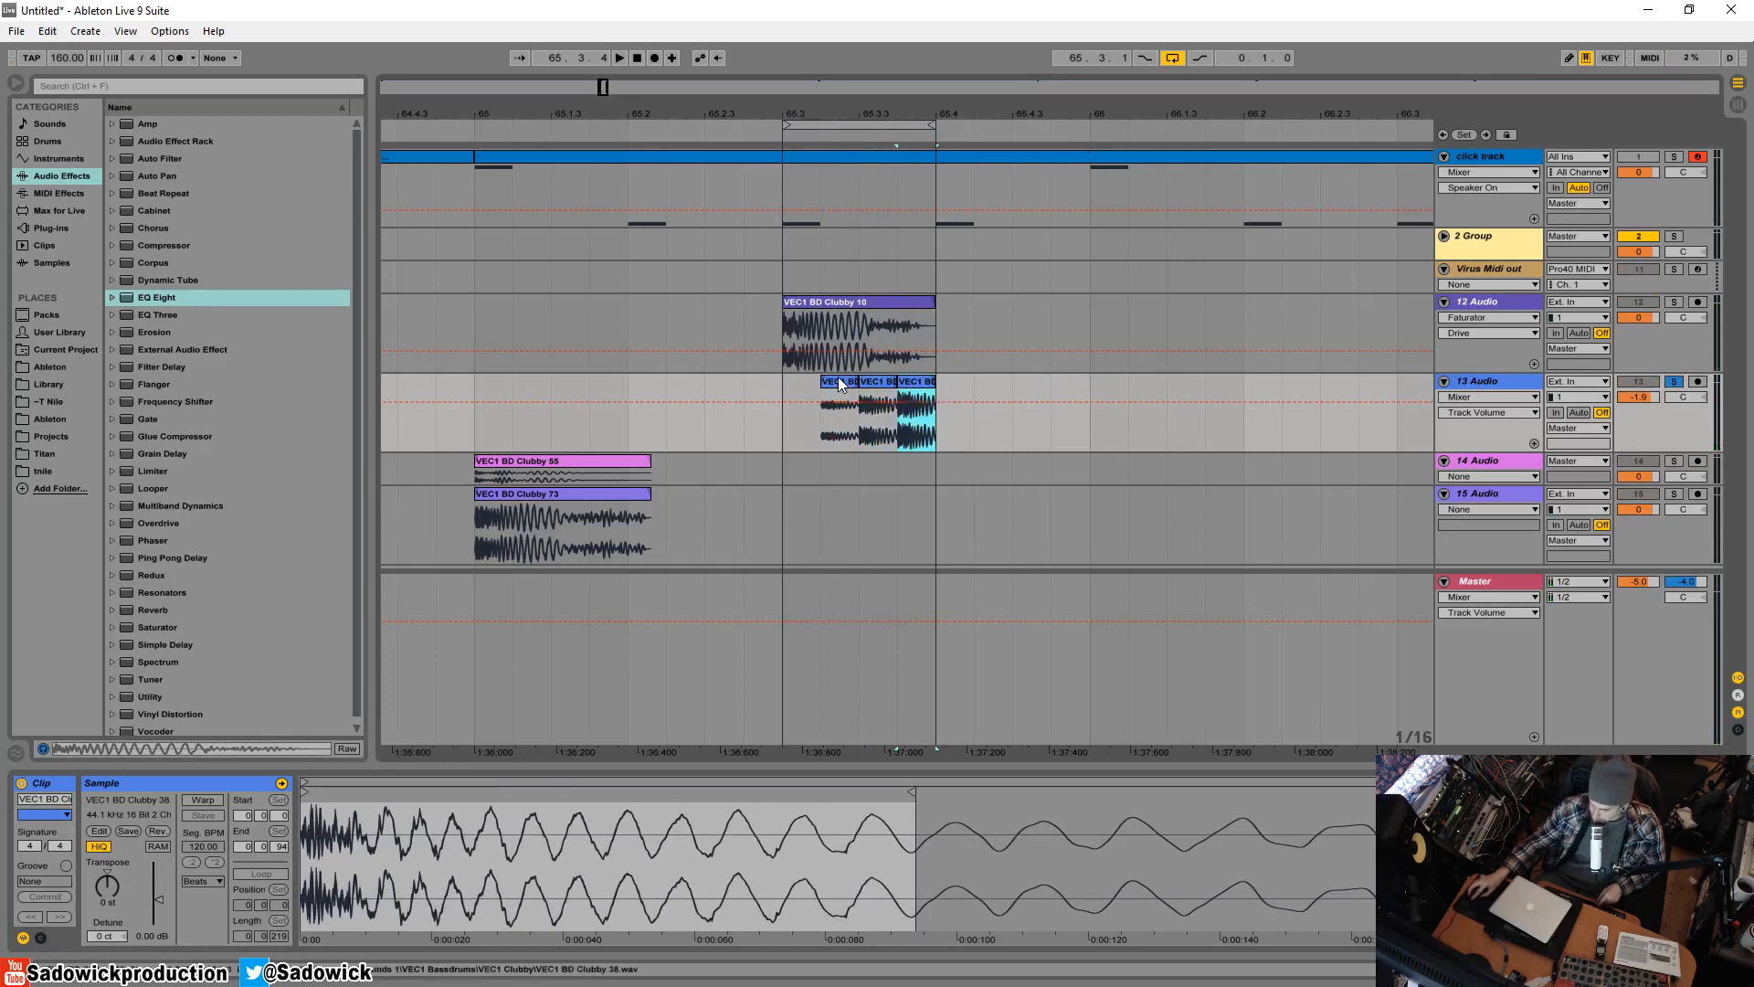
click(873, 397)
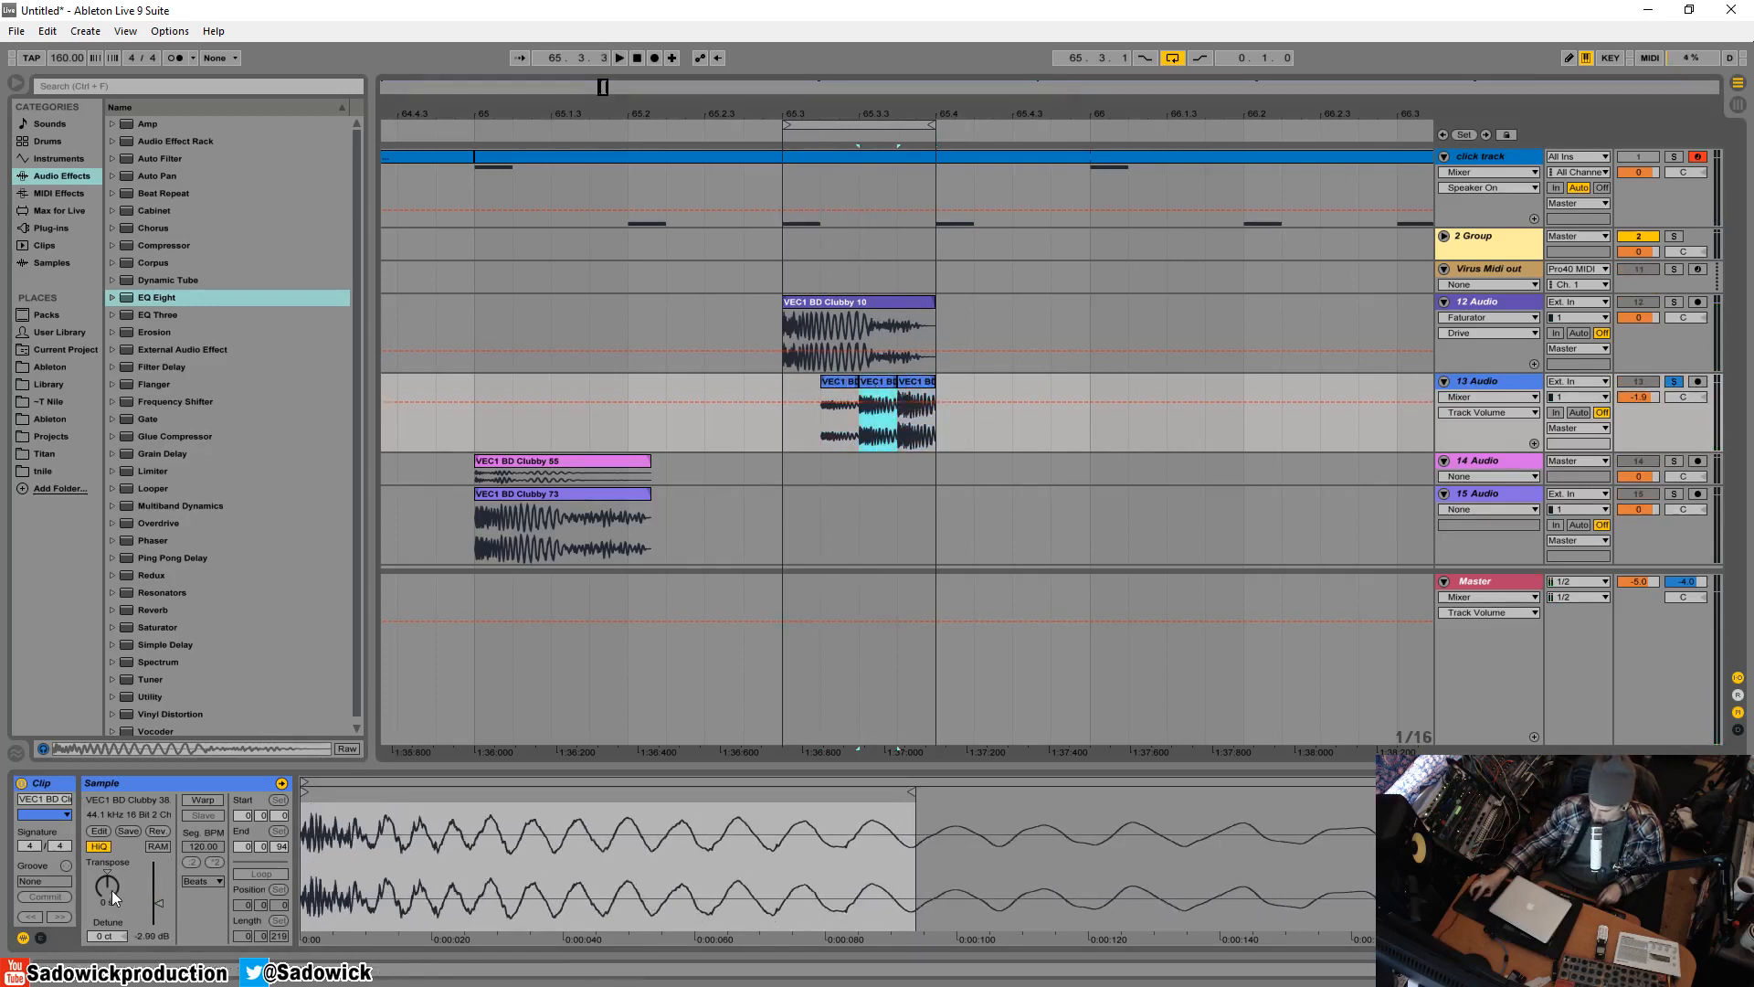
drag(114, 898, 115, 891)
key(space)
drag(892, 382, 898, 382)
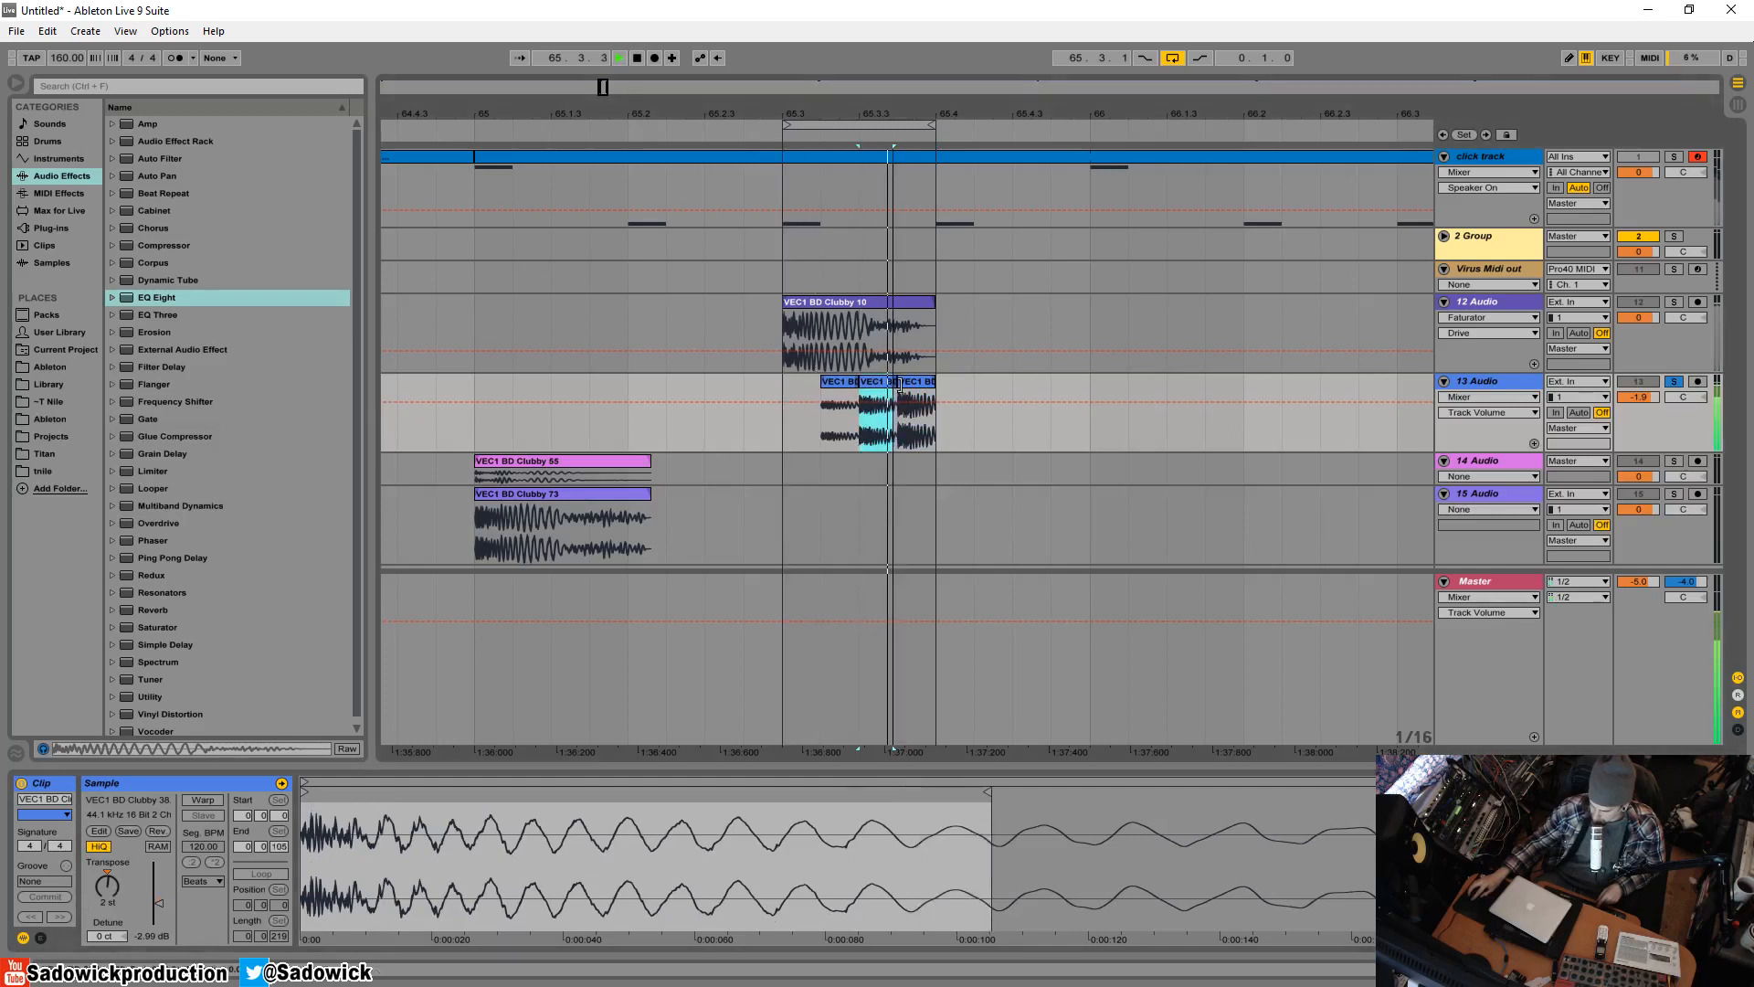
- Transpose the last VEC1 BD Clubby 38 clip to -3 st, play it and trim its end to the loop end
click(910, 381)
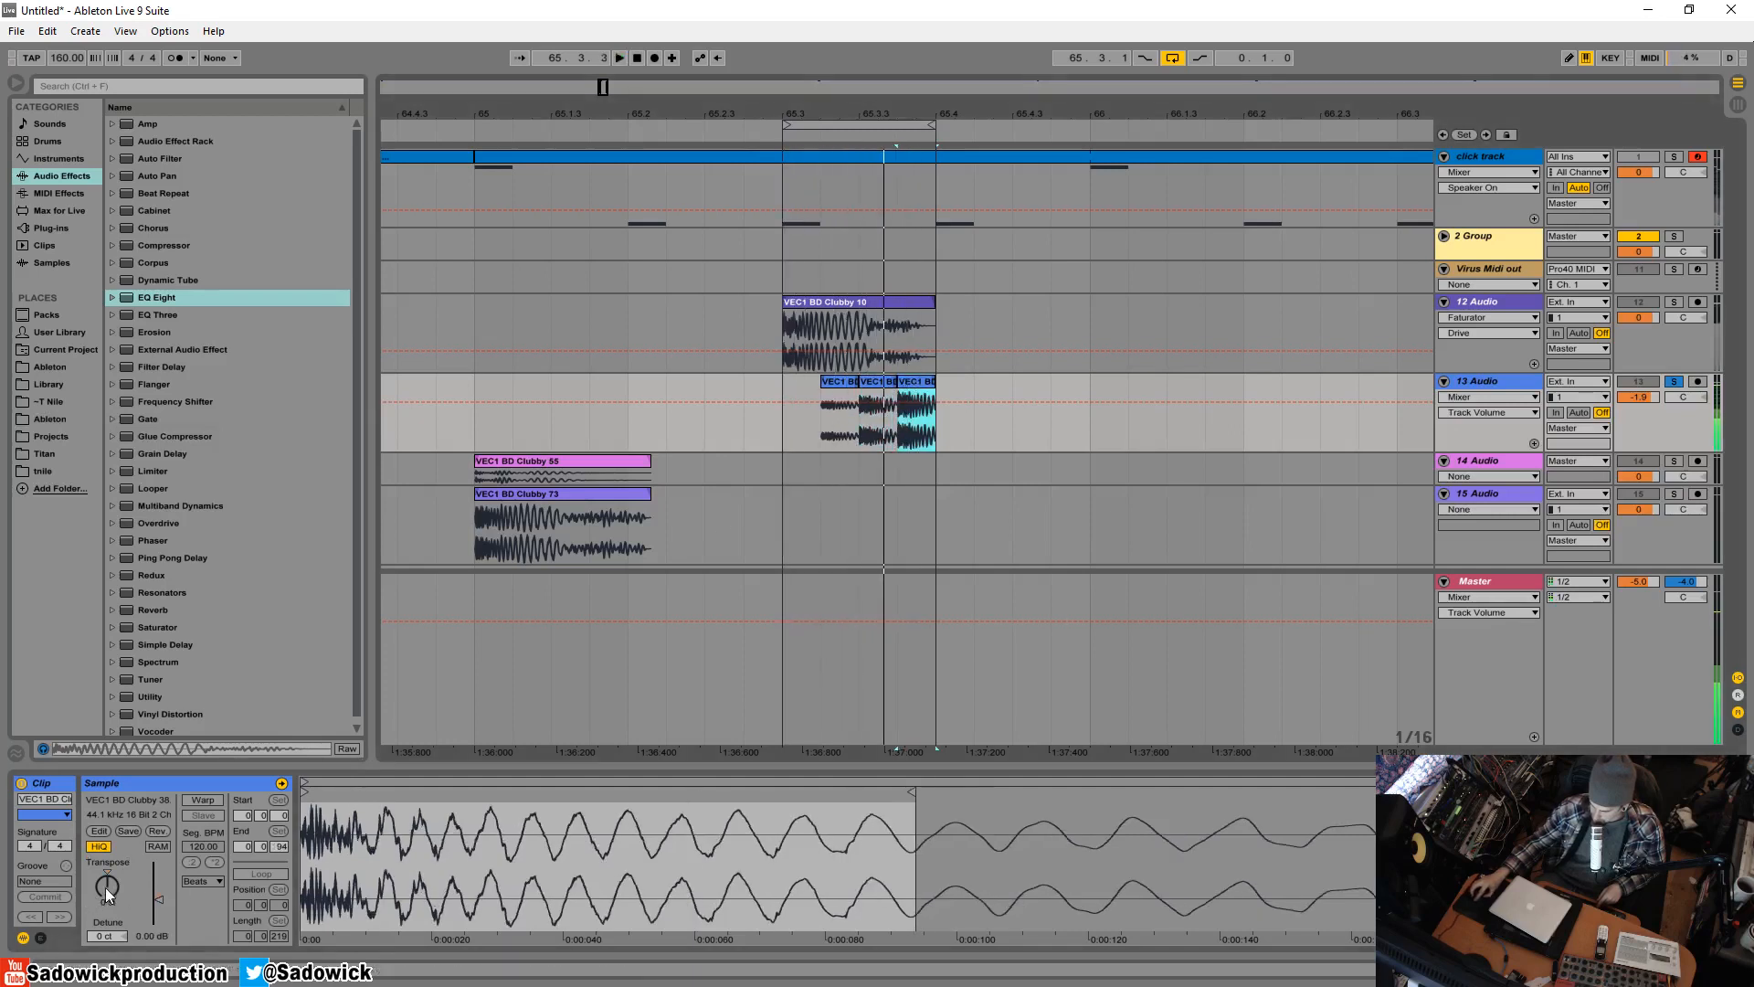
click(890, 382)
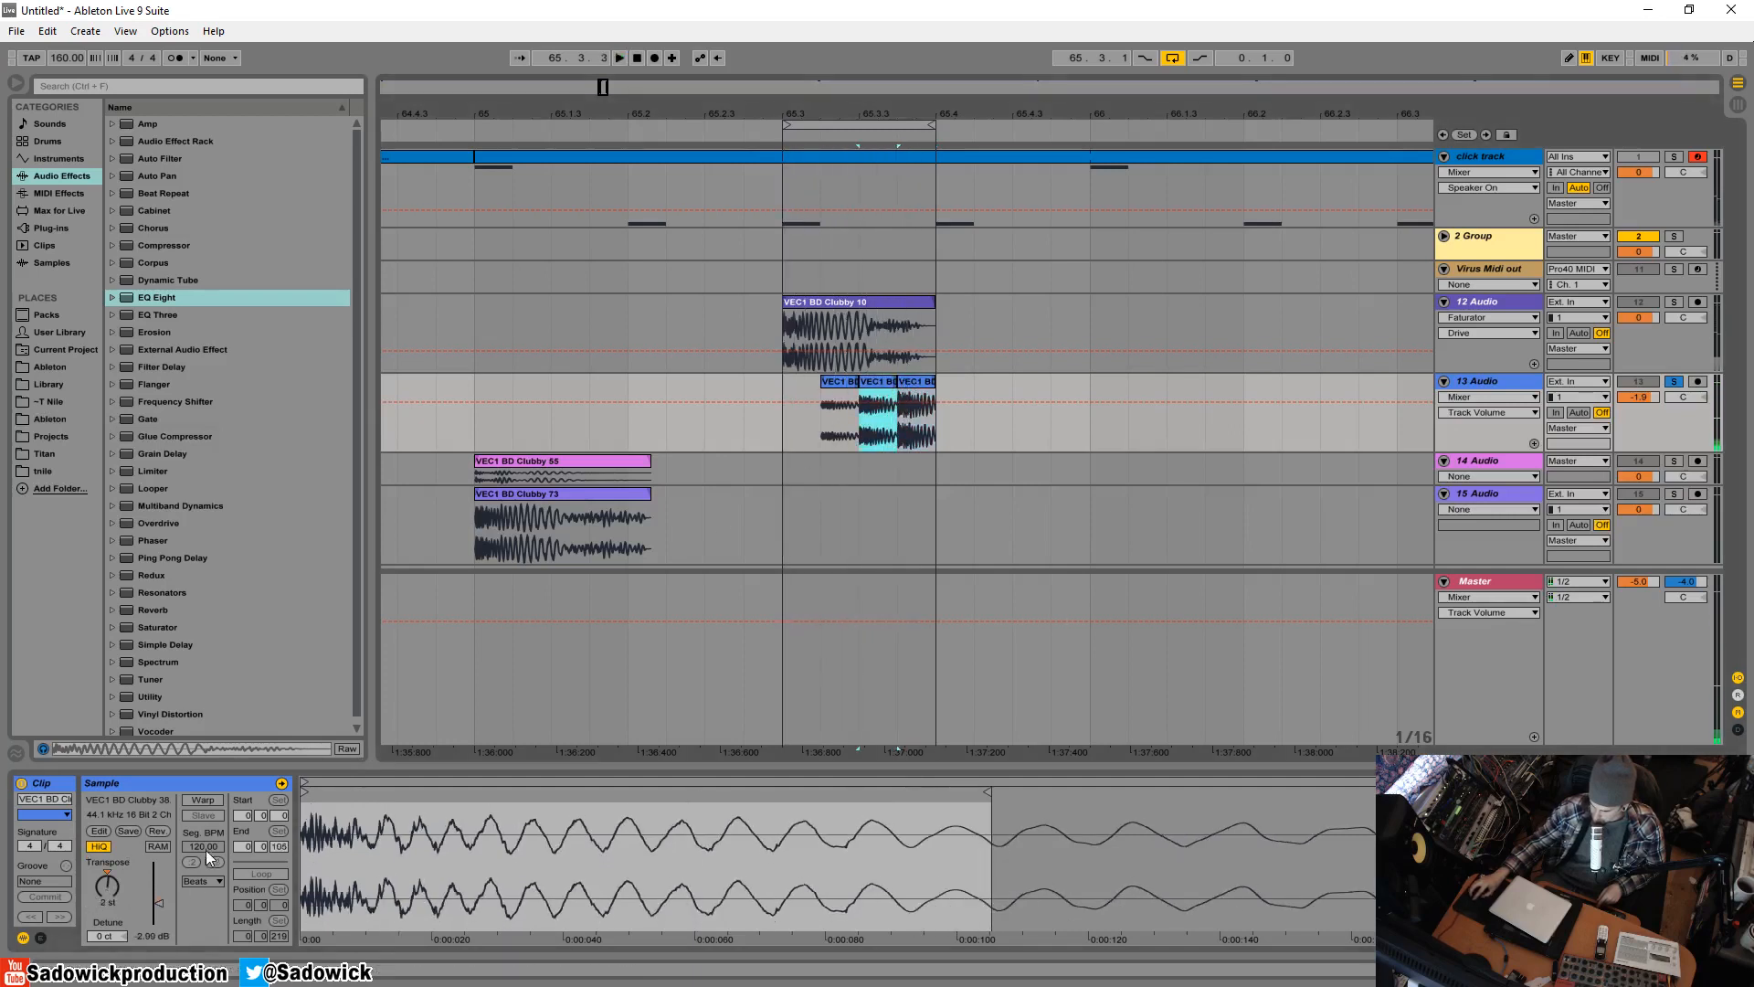
click(930, 430)
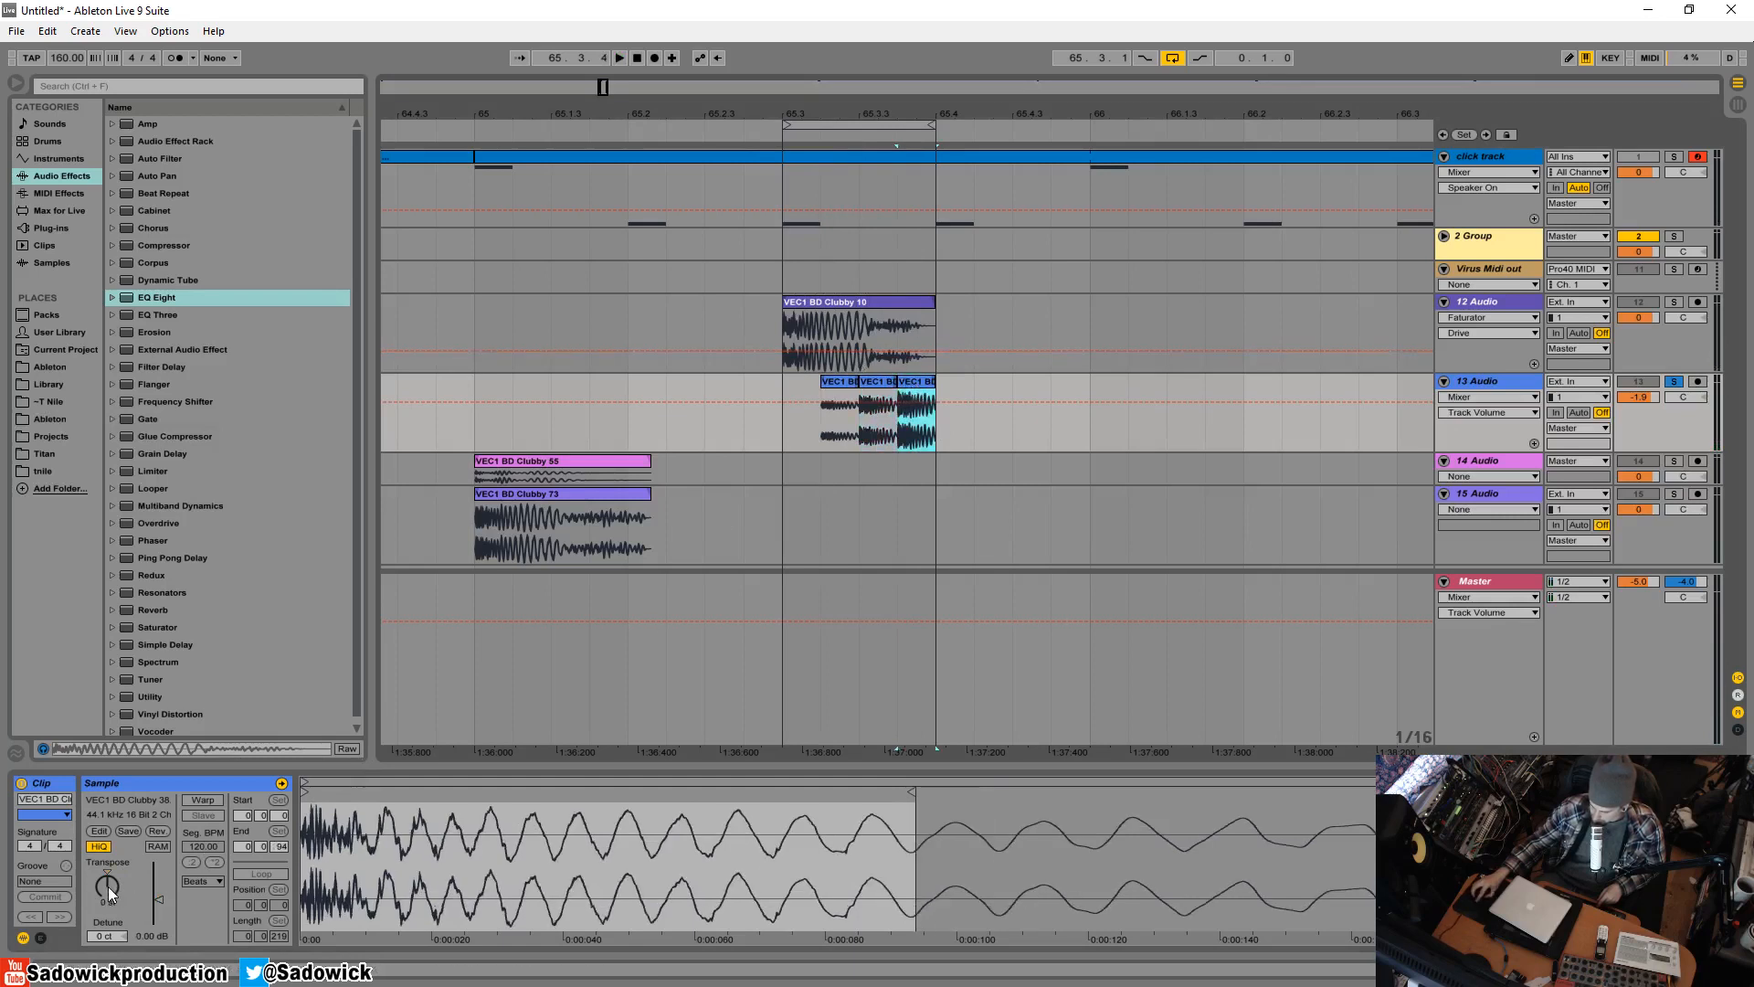
drag(108, 894, 108, 901)
key(space)
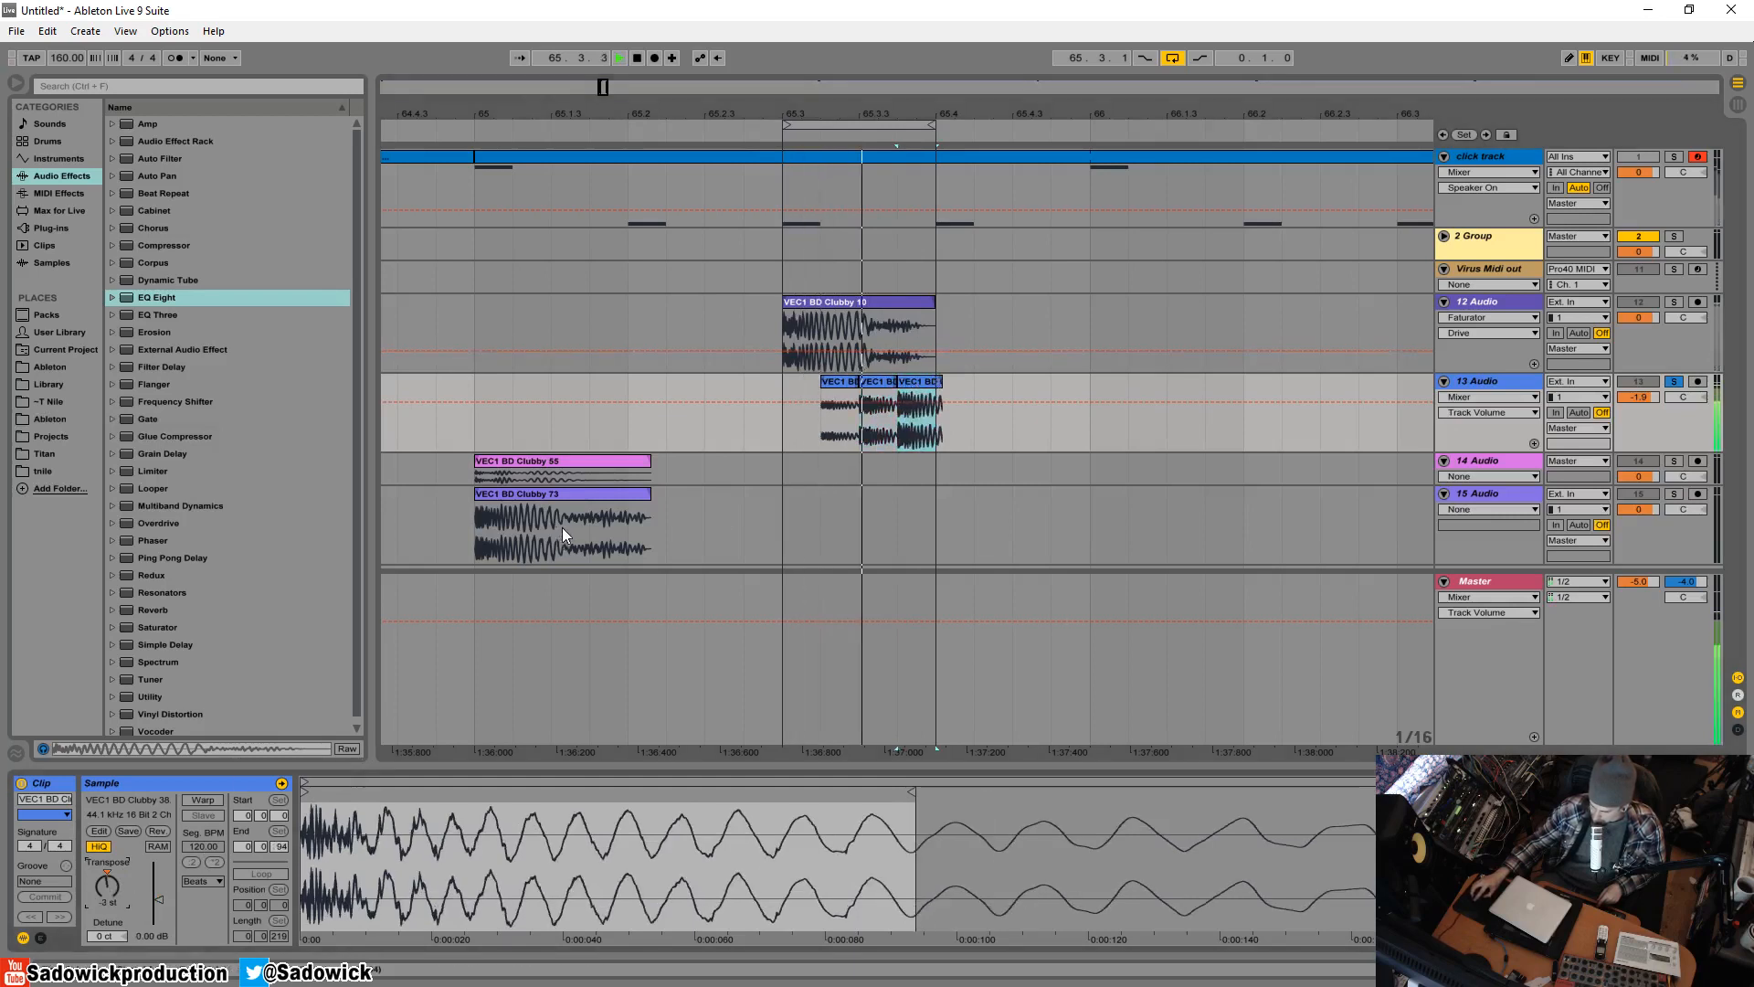
drag(942, 384, 931, 384)
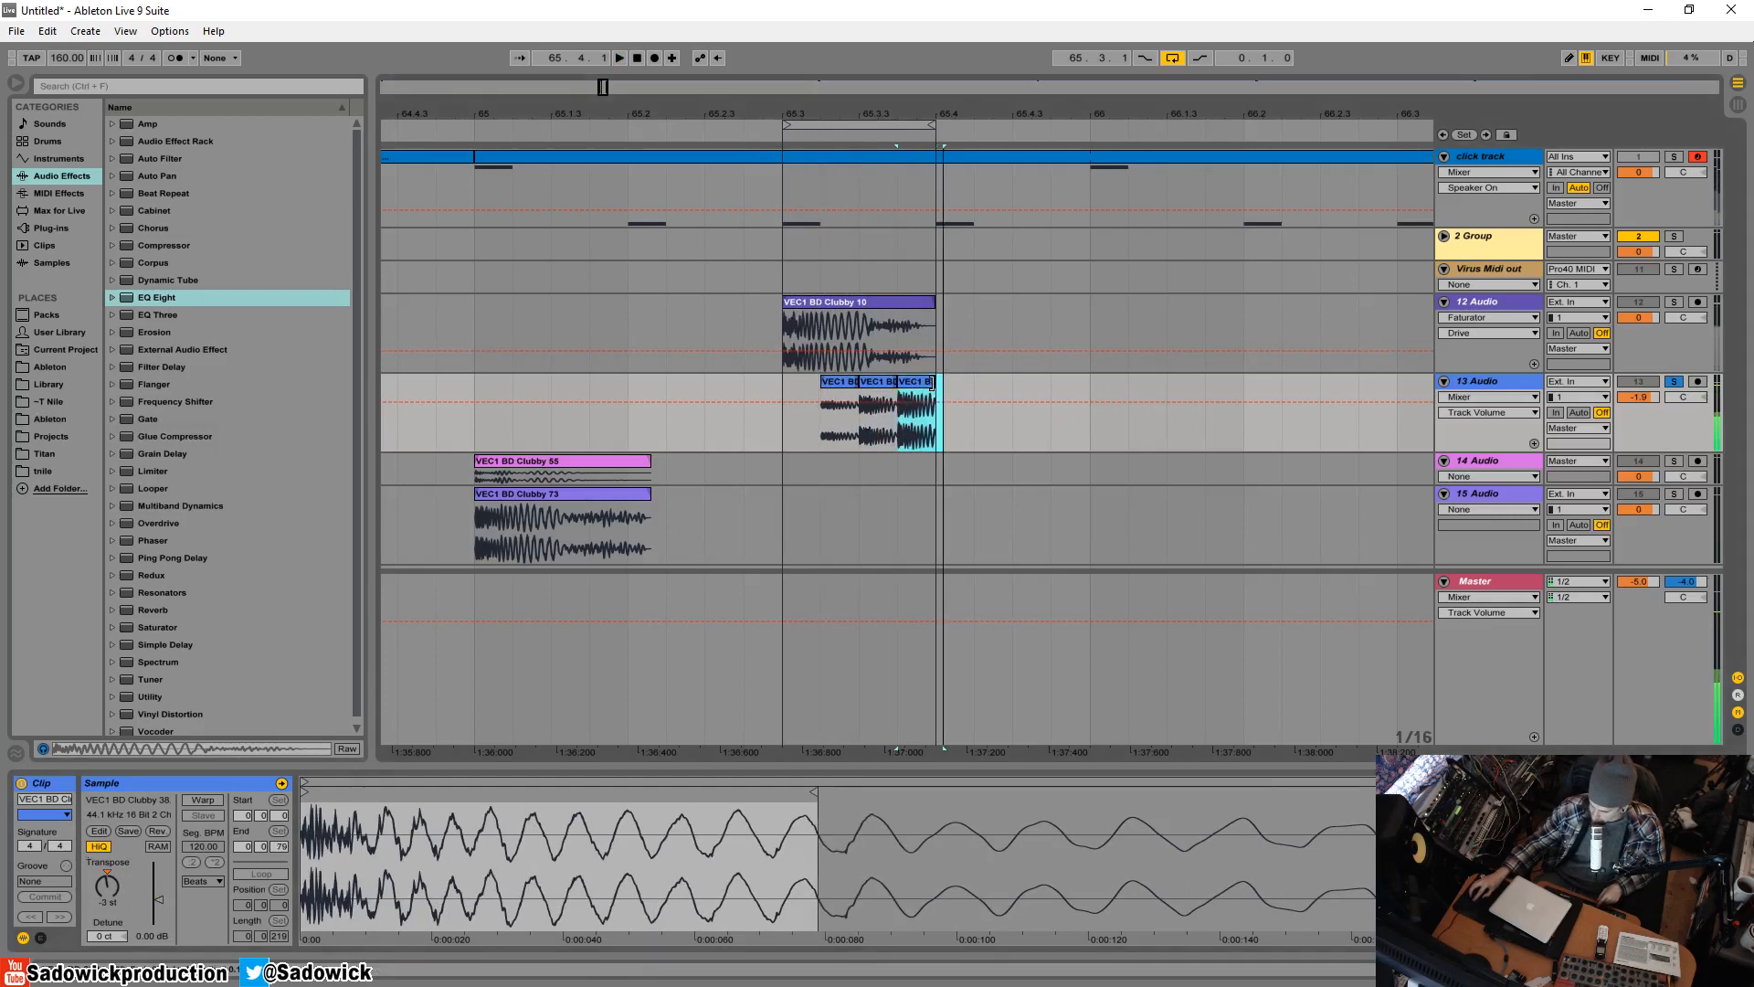
- Unsolo the VEC1 BD Clubby 38 track and lower its volume to -3.1 dB while the full loop plays
click(848, 388)
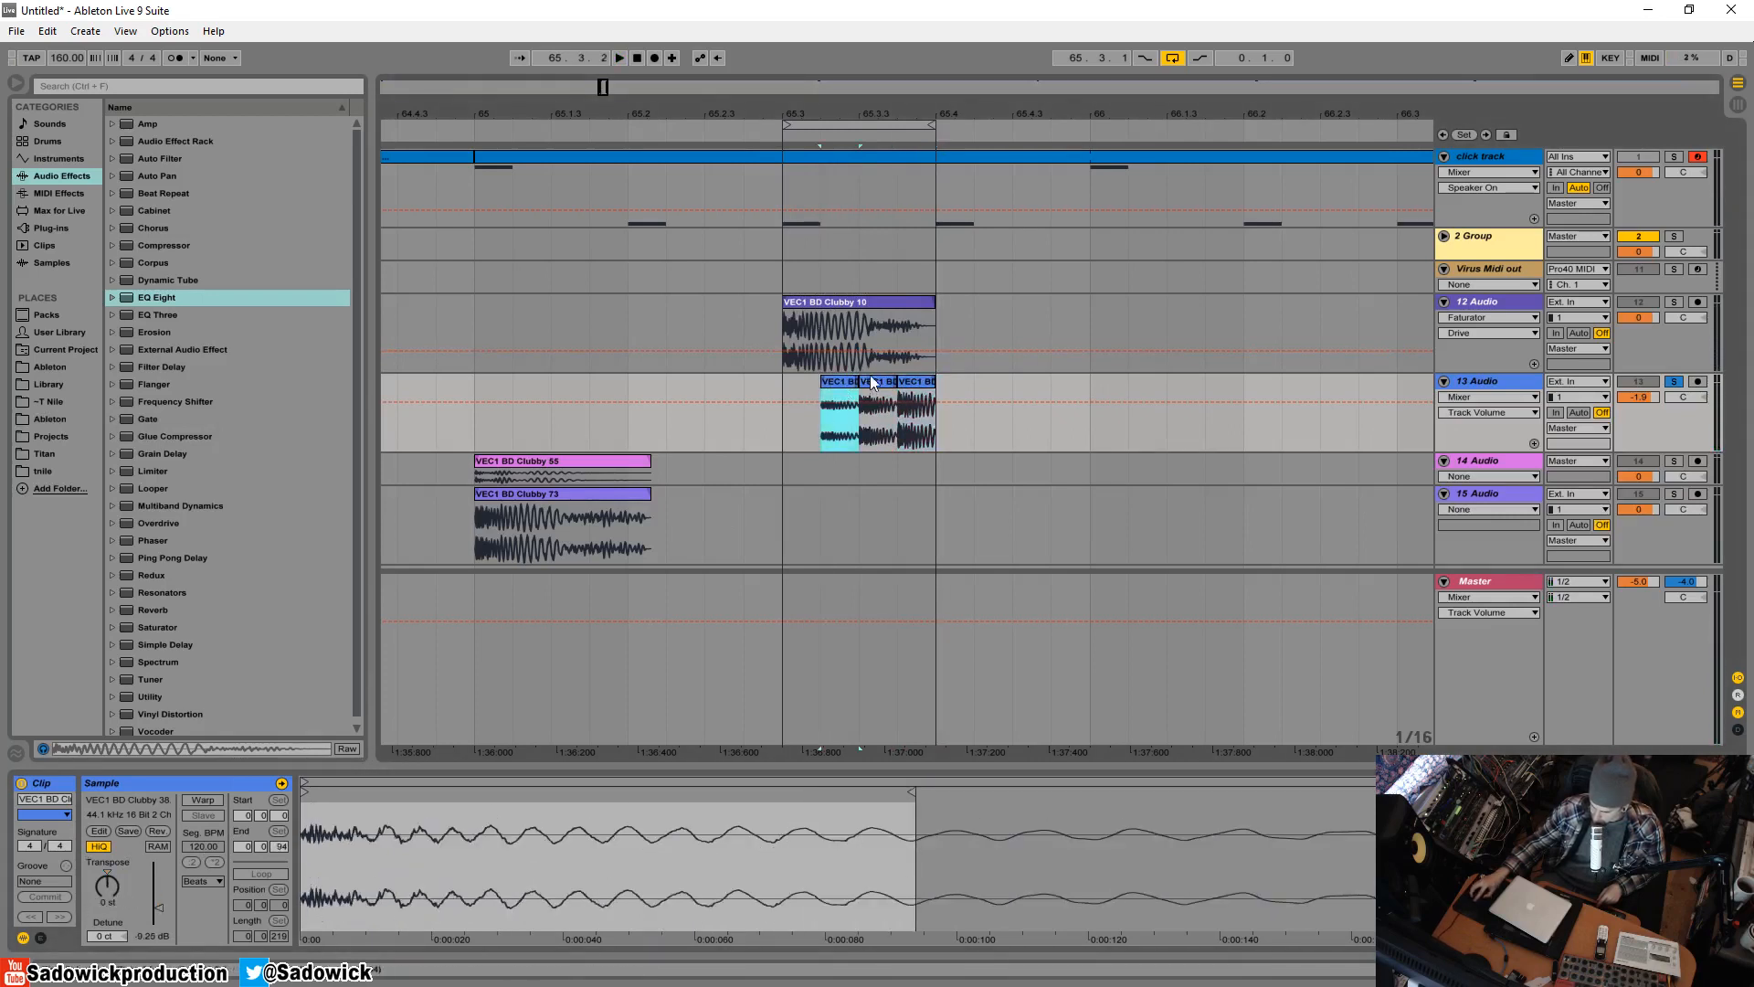
click(873, 383)
click(916, 386)
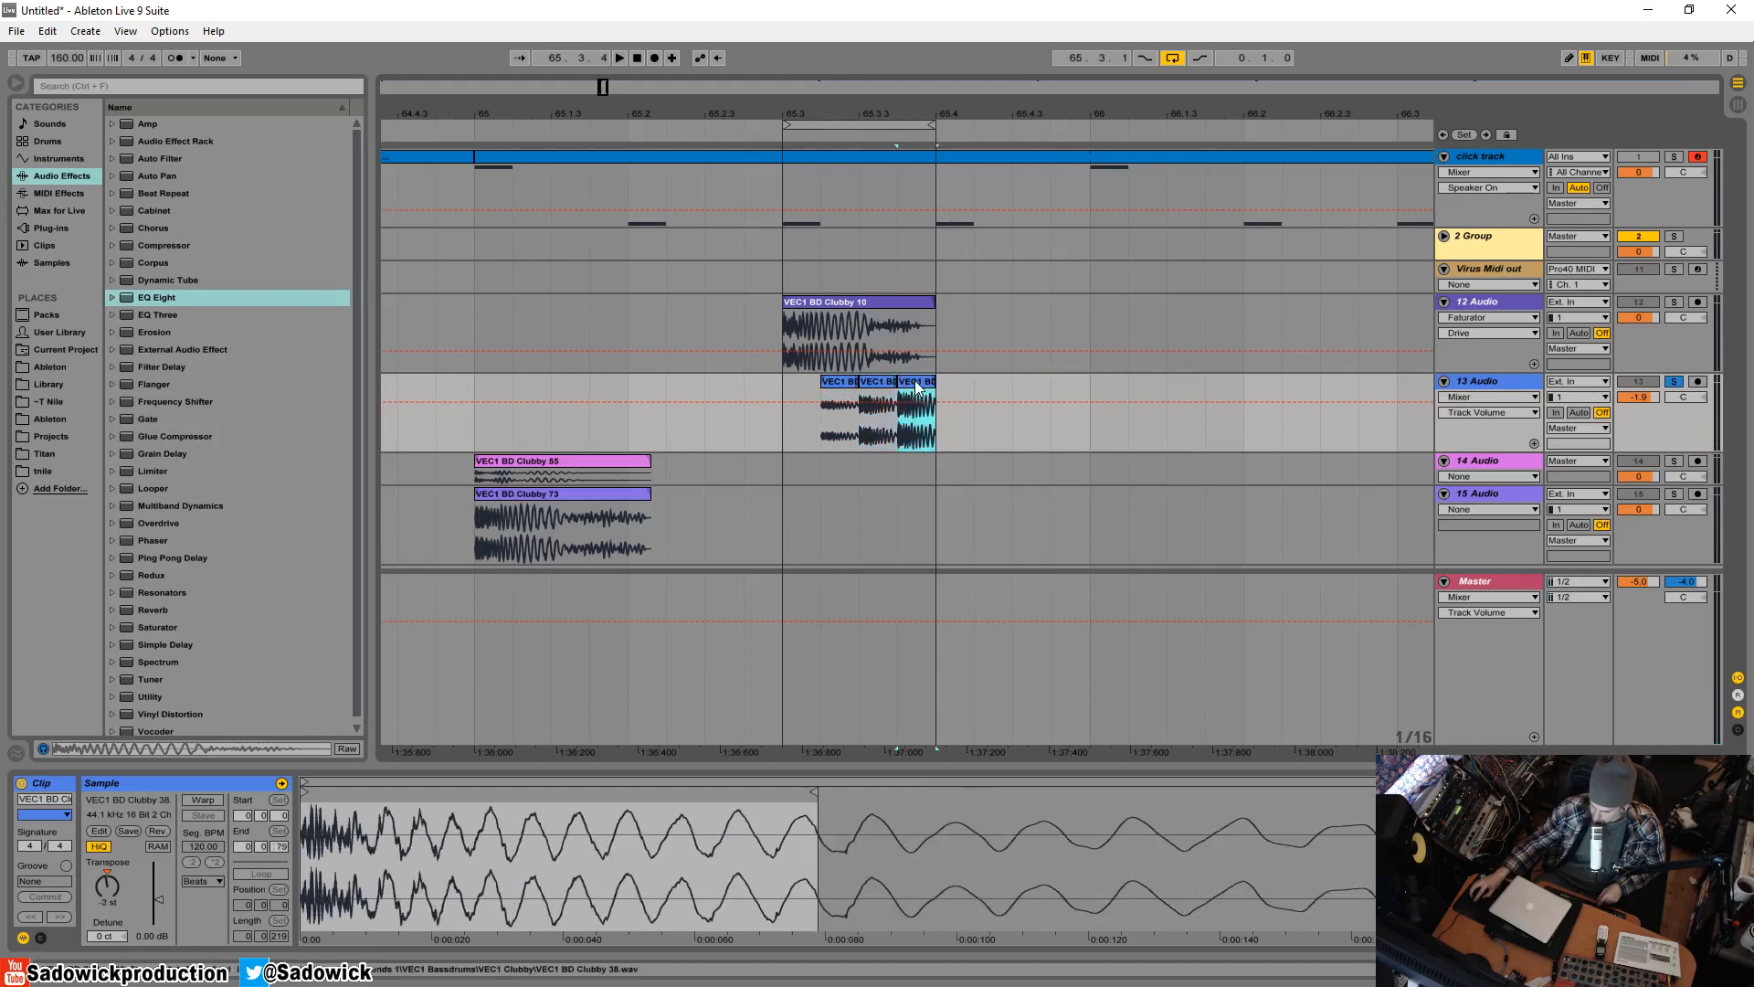
click(1680, 378)
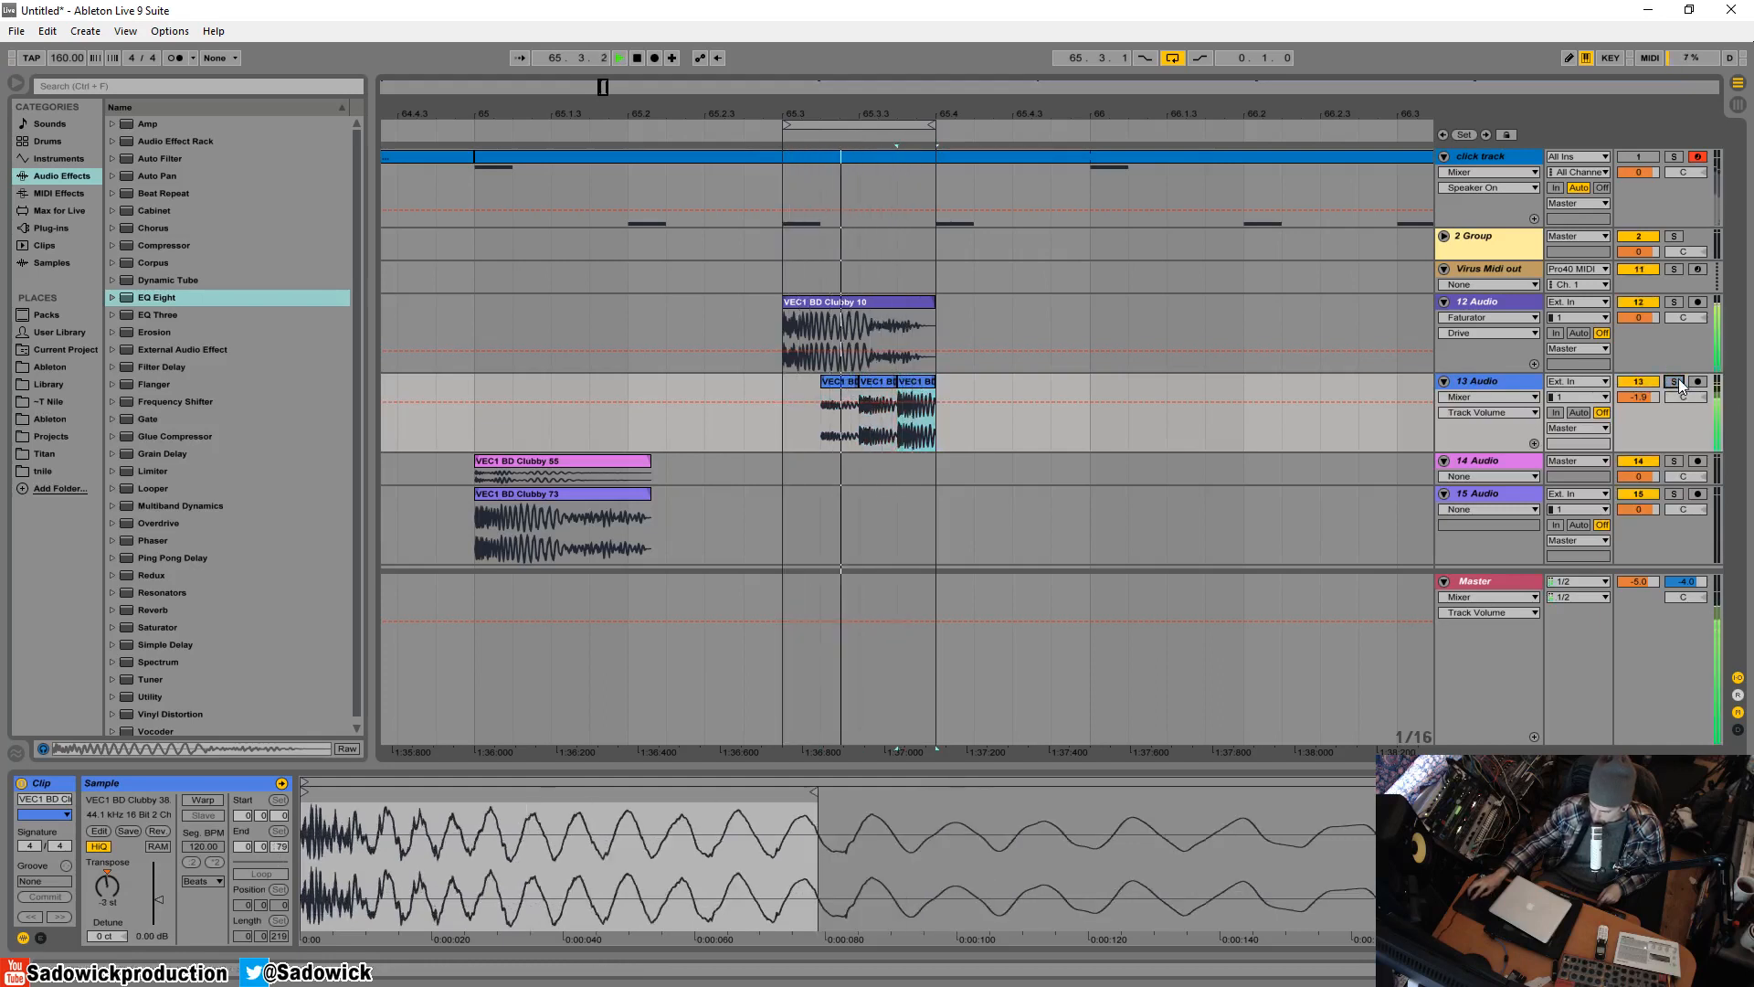
drag(1648, 395, 1650, 392)
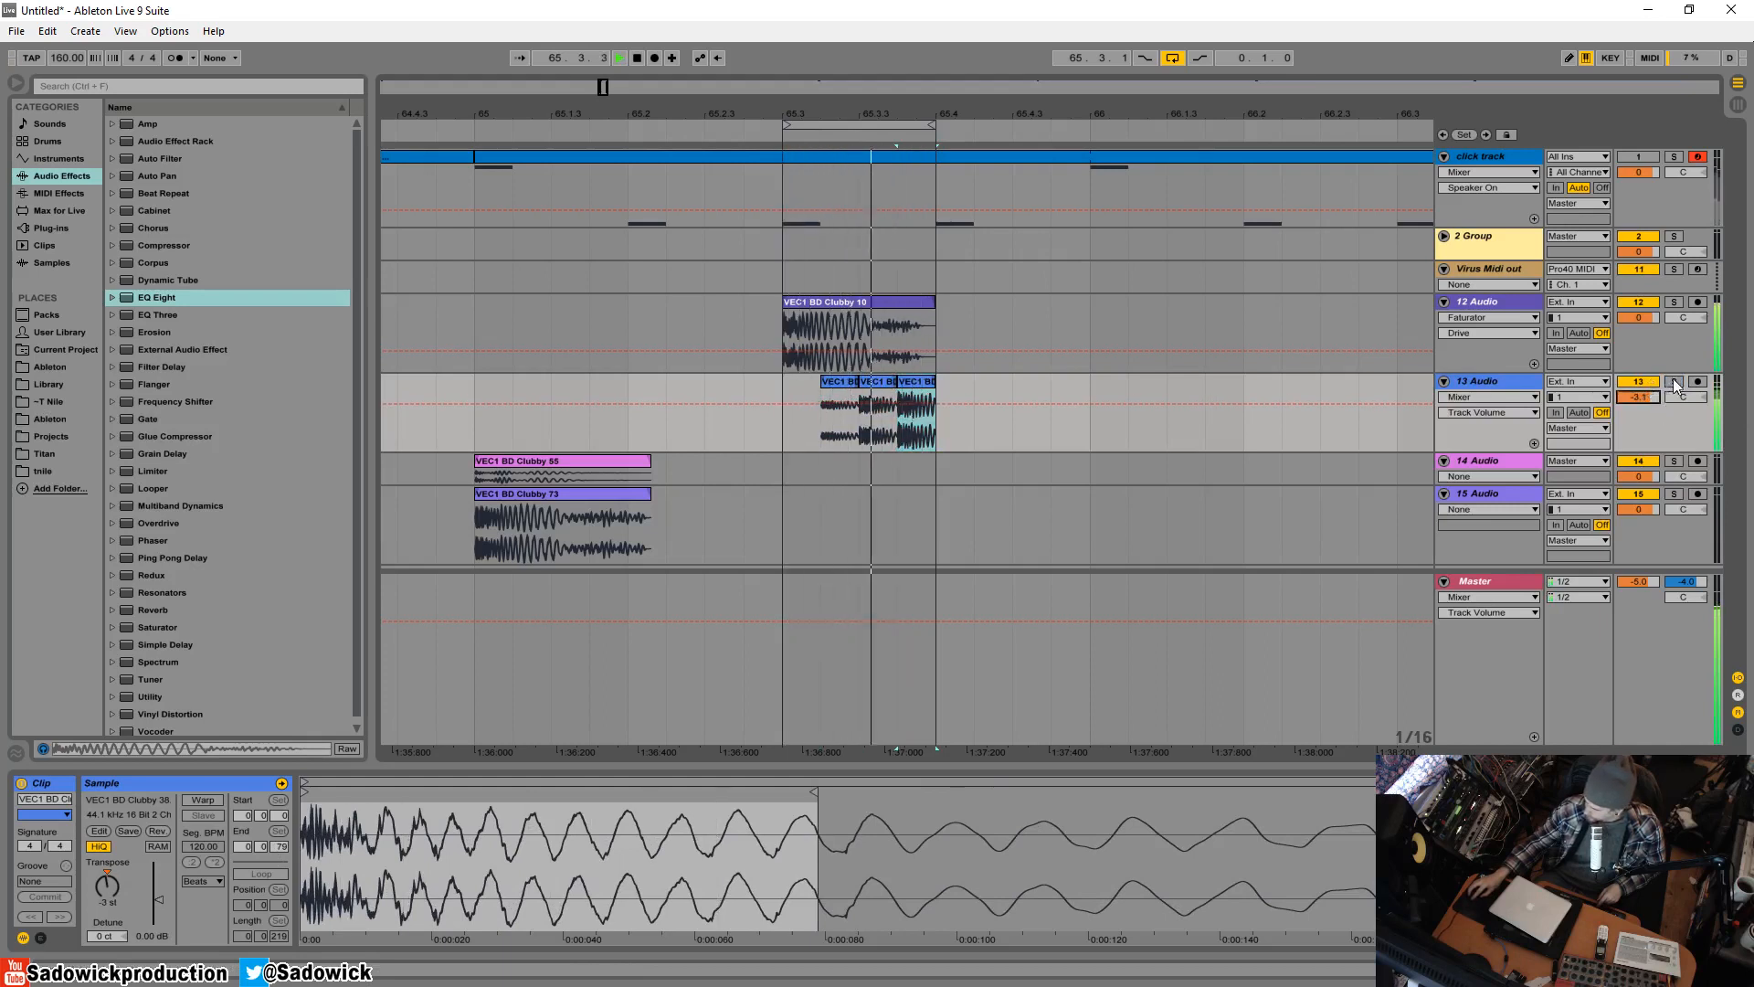
- Inspect the Faturator settings on the VEC1 BD Clubby 10 track, then play the loop with every track unsoloed
click(1674, 381)
click(1661, 327)
key(space)
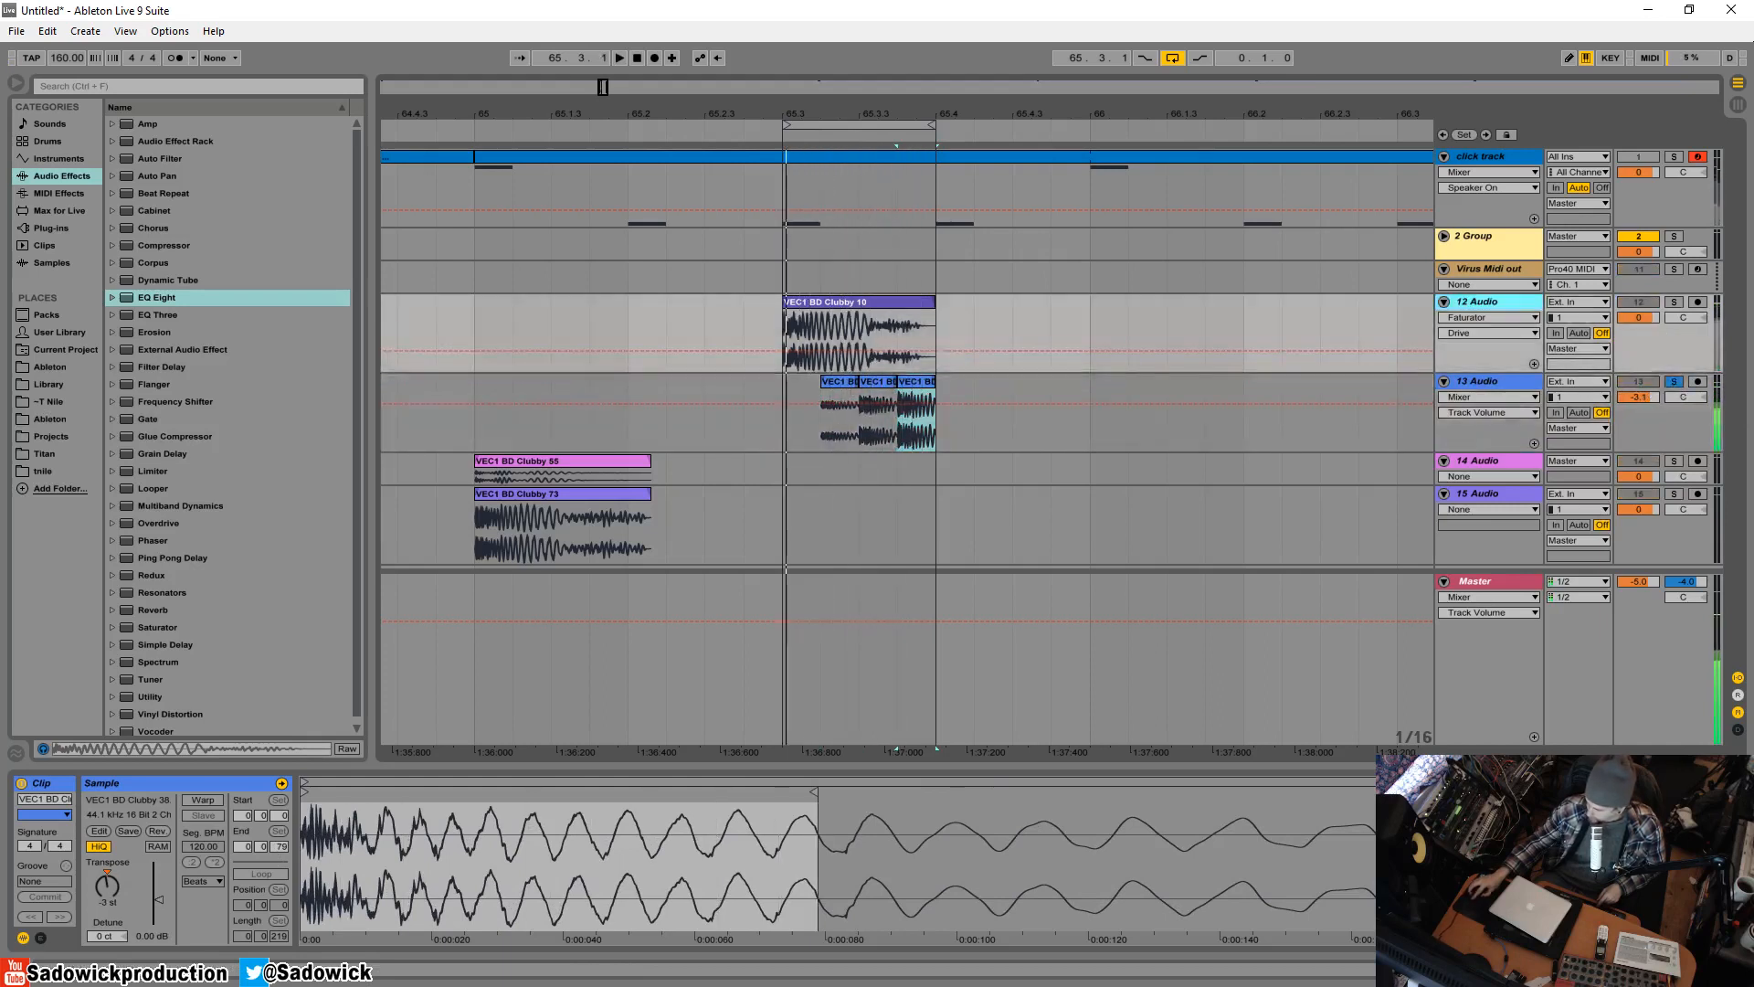
key(shift+Tab)
click(505, 783)
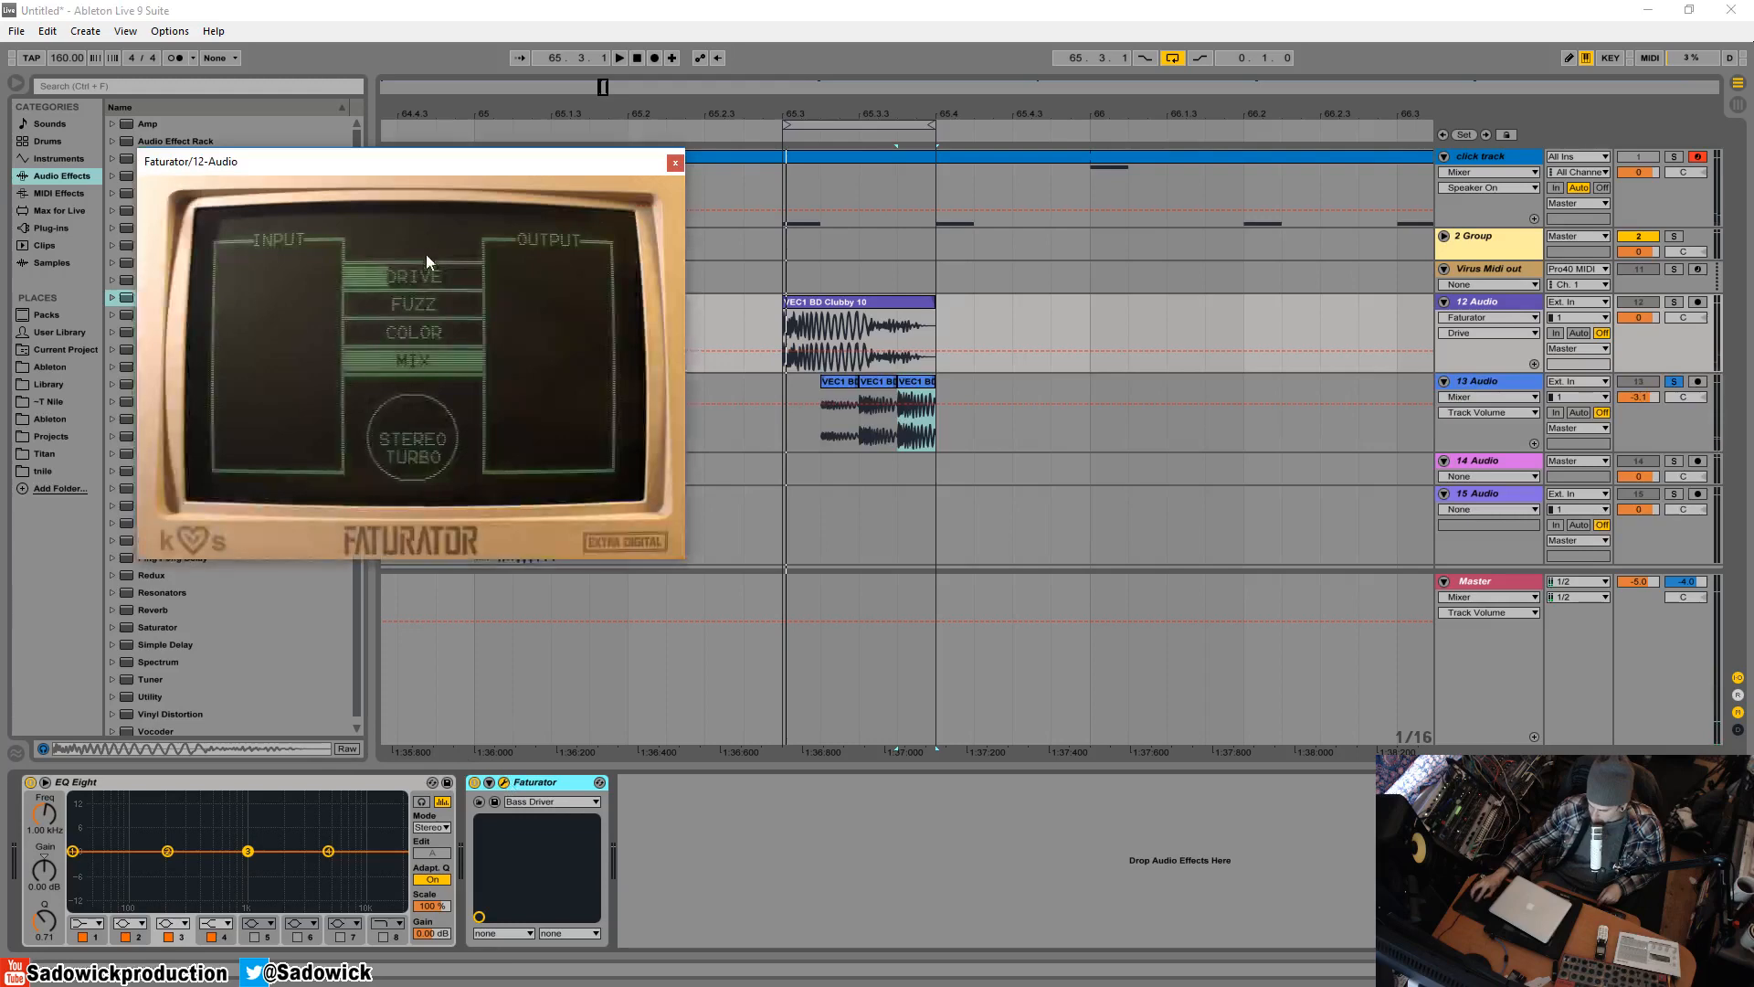
click(677, 164)
click(1676, 385)
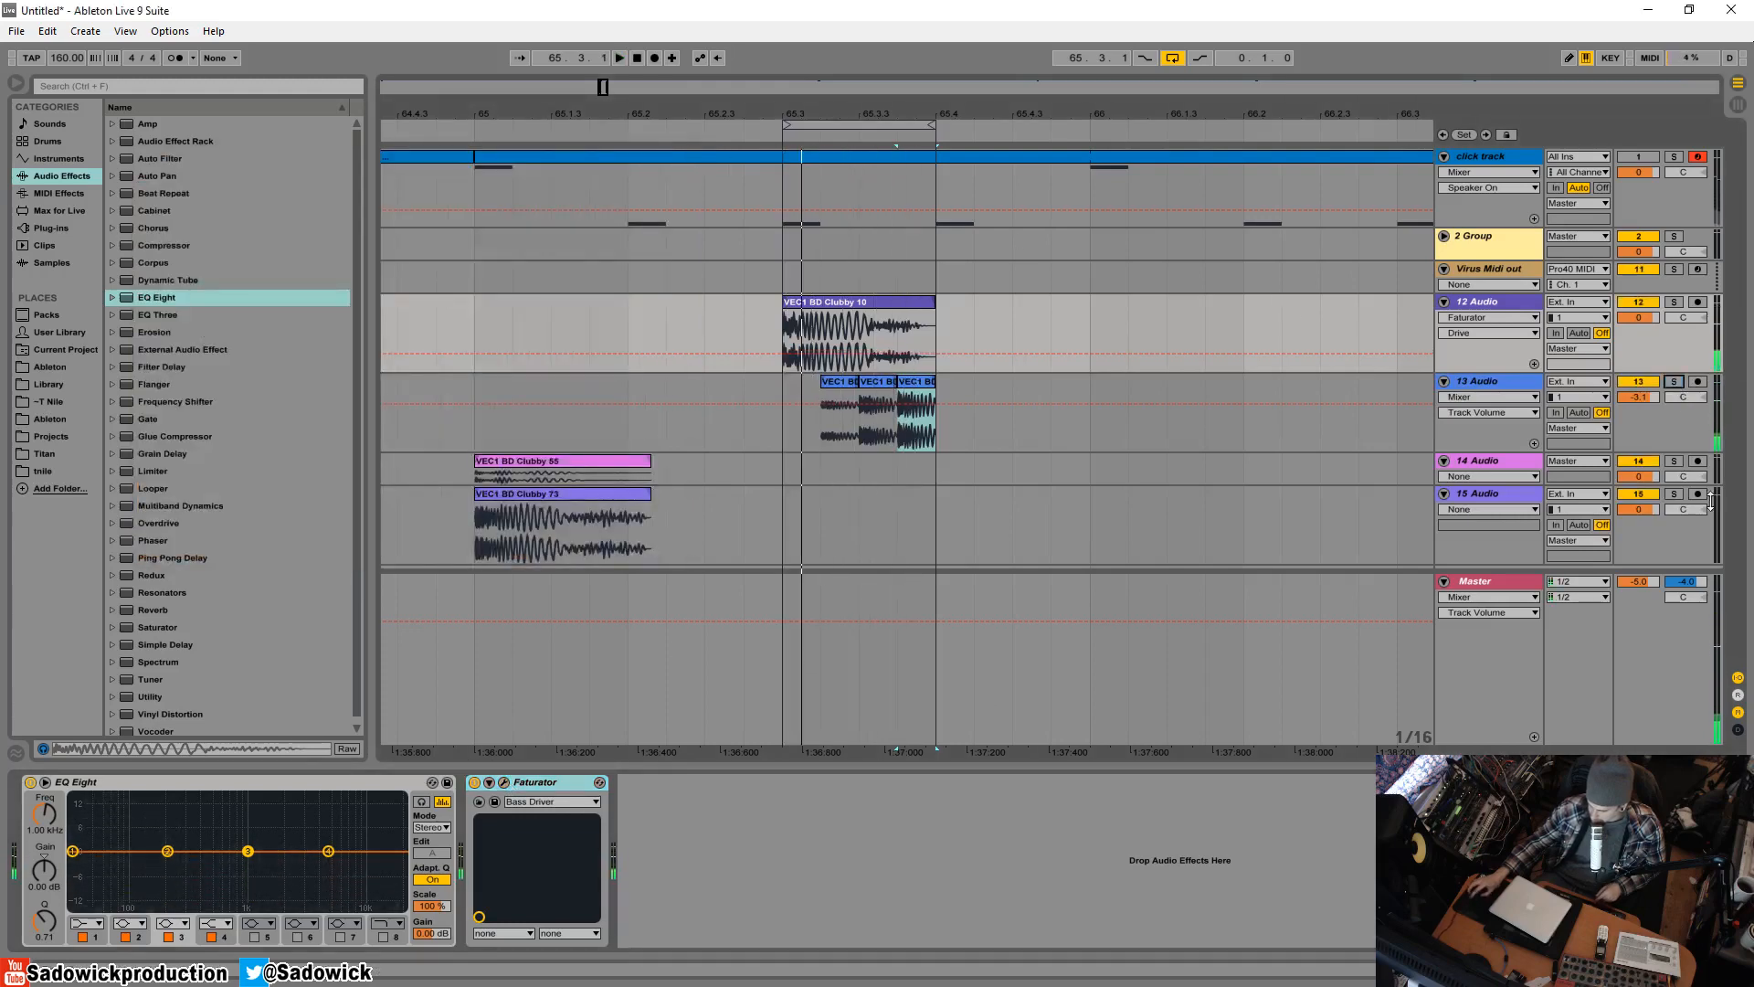
- Solo and play the kick clips on tracks 14 Audio and 15 Audio in turn to audition them
drag(1652, 483, 1651, 530)
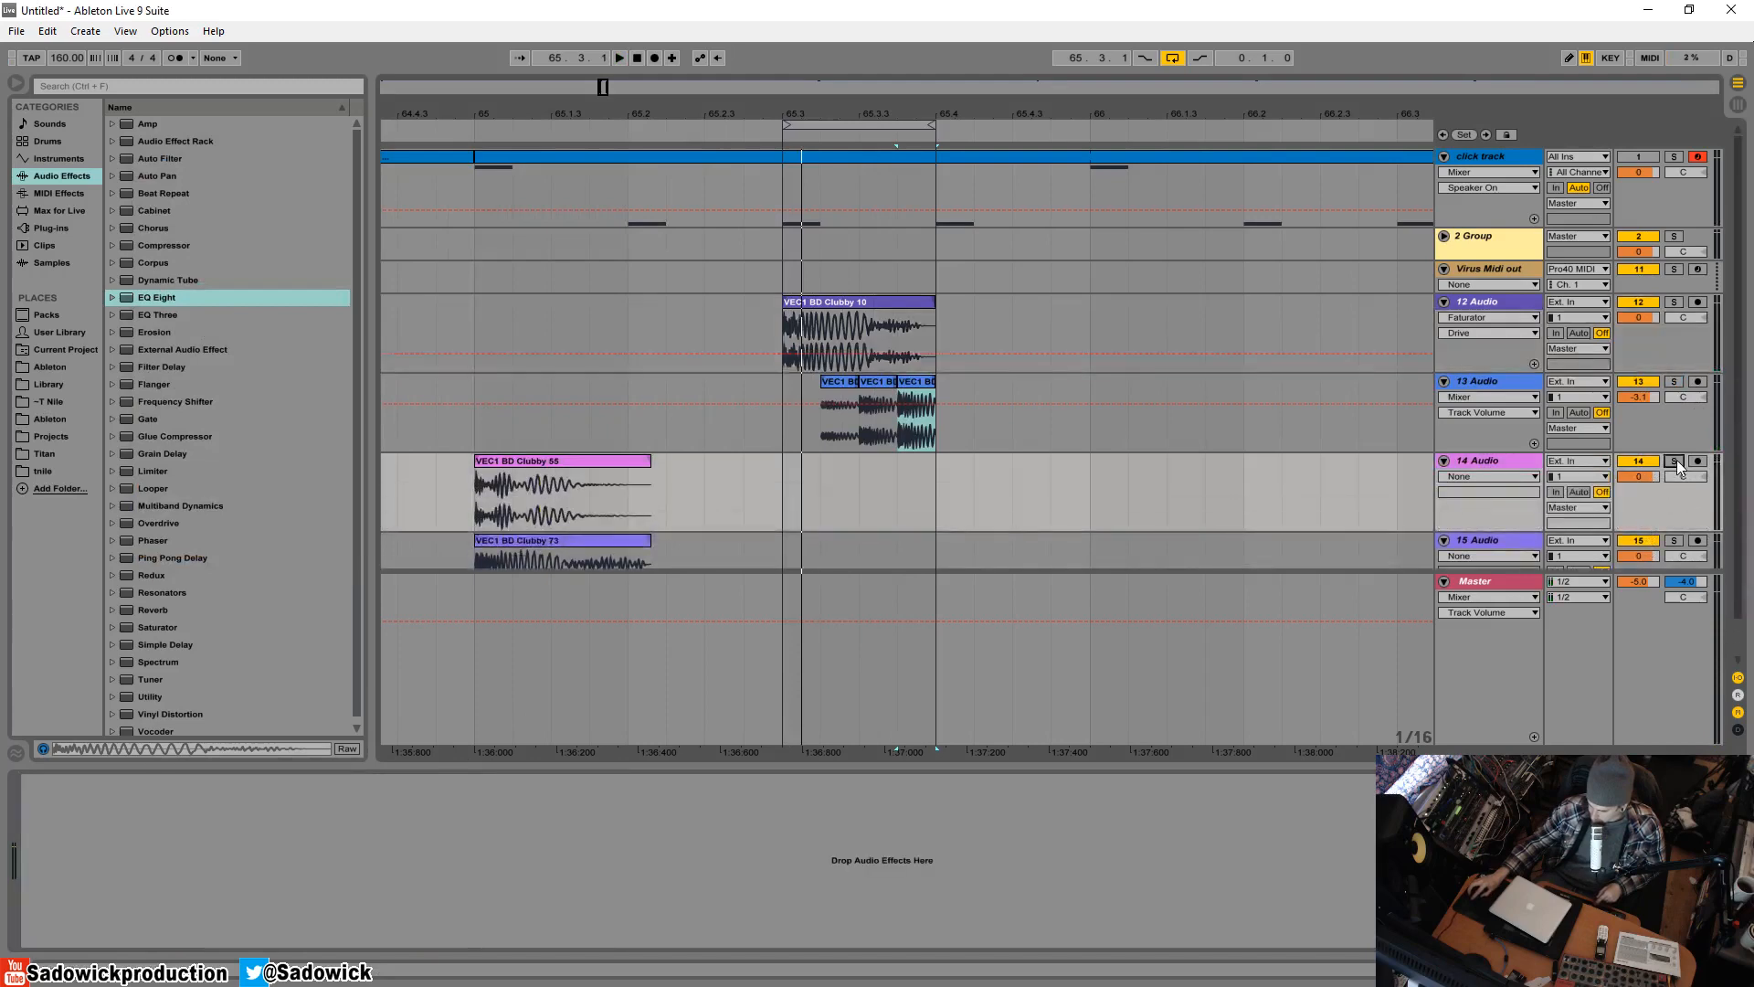
click(1675, 462)
scroll(636, 526, down, 1)
click(519, 455)
key(space)
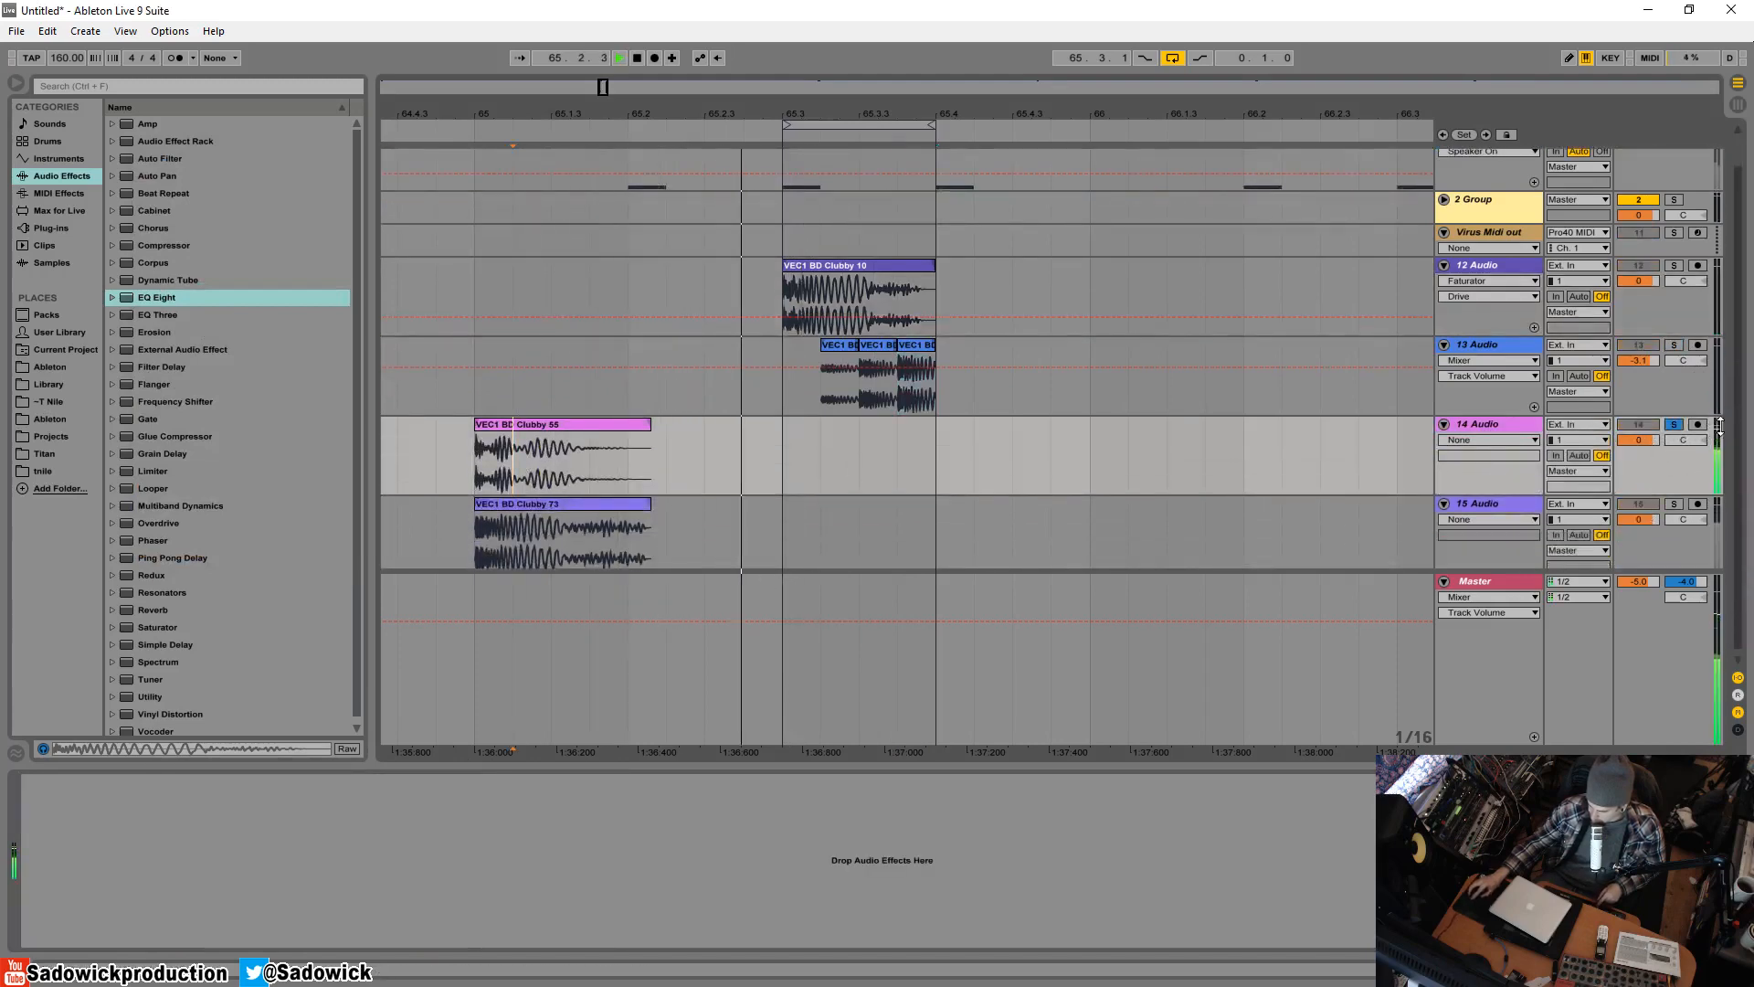
key(space)
click(555, 546)
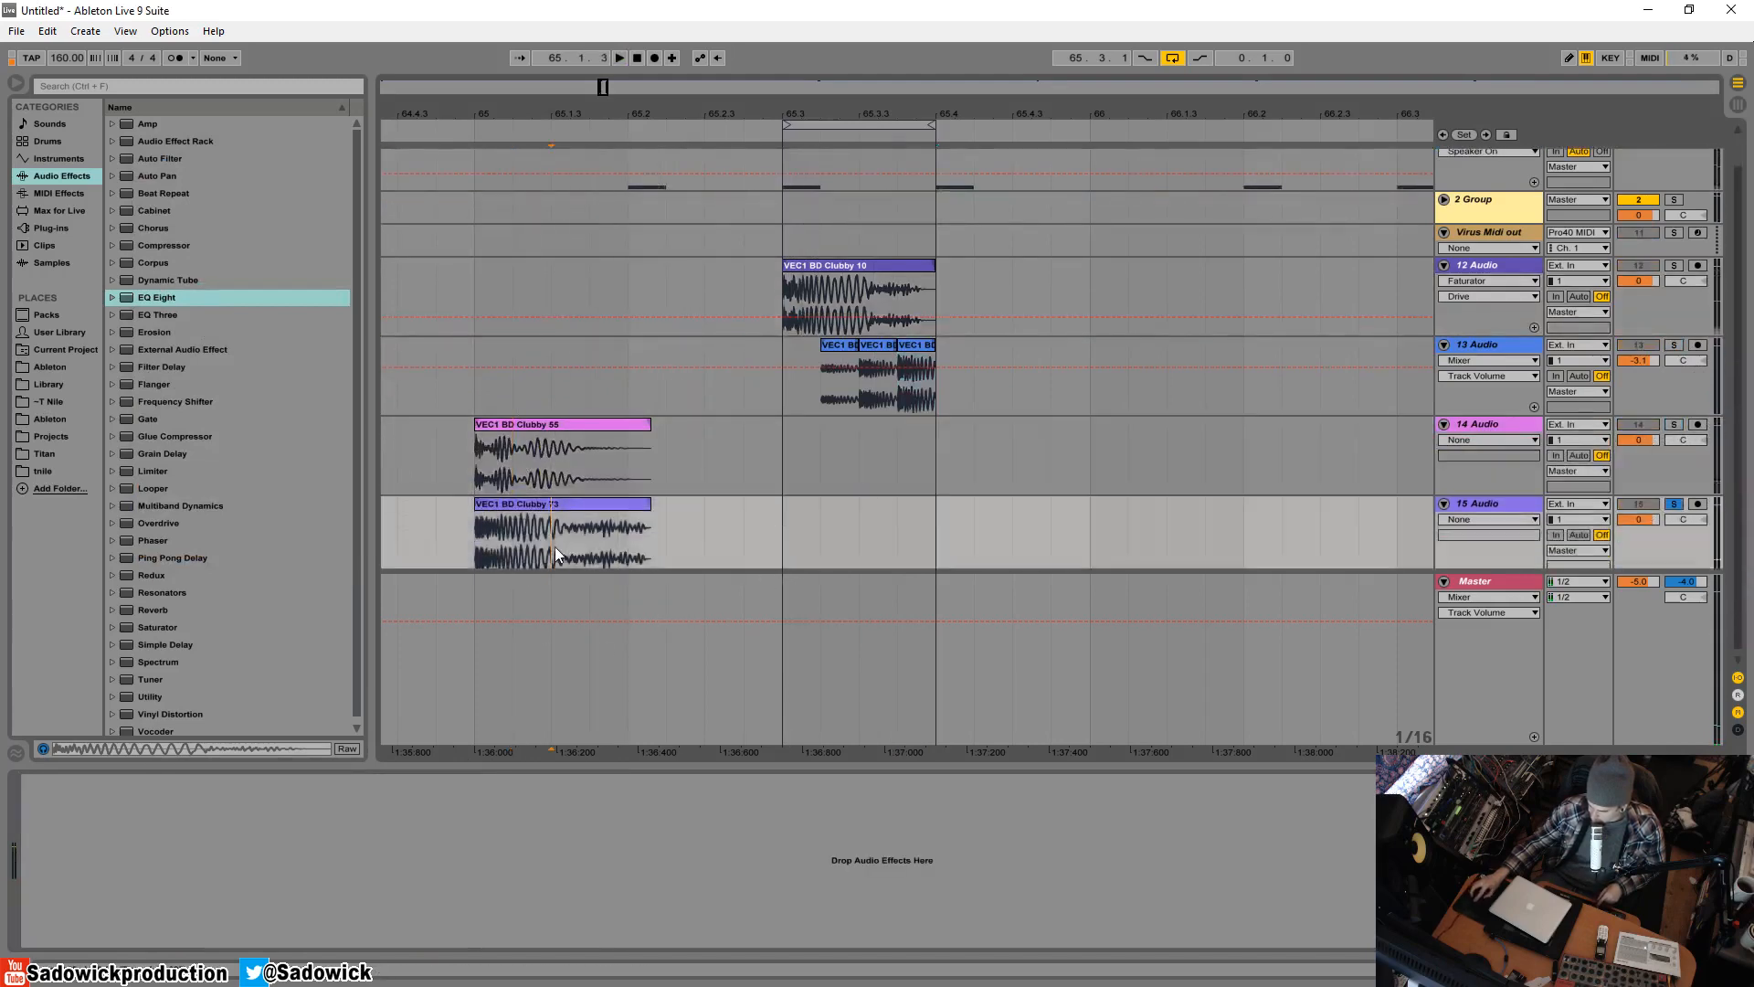
key(space)
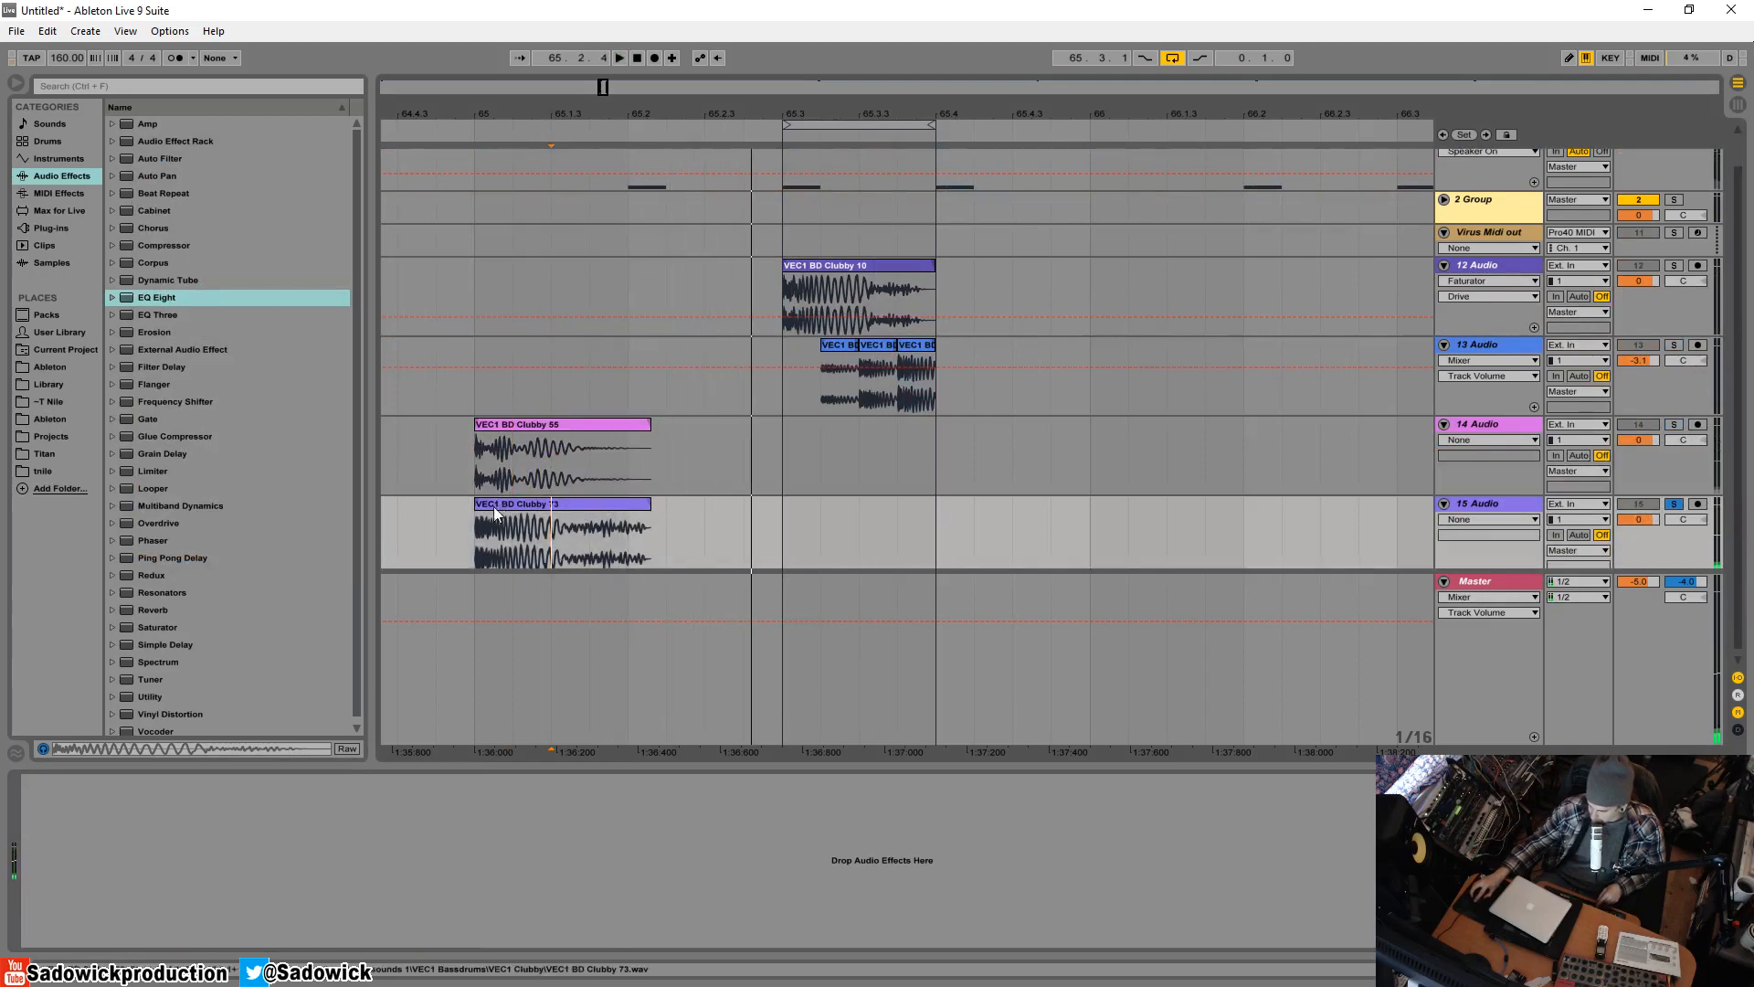
- Place the tail of the VEC1 BD Clubby 73 clip on the loop's last two sixteenths and set its track volume to -2.6 dB
drag(476, 505, 879, 516)
click(780, 515)
key(space)
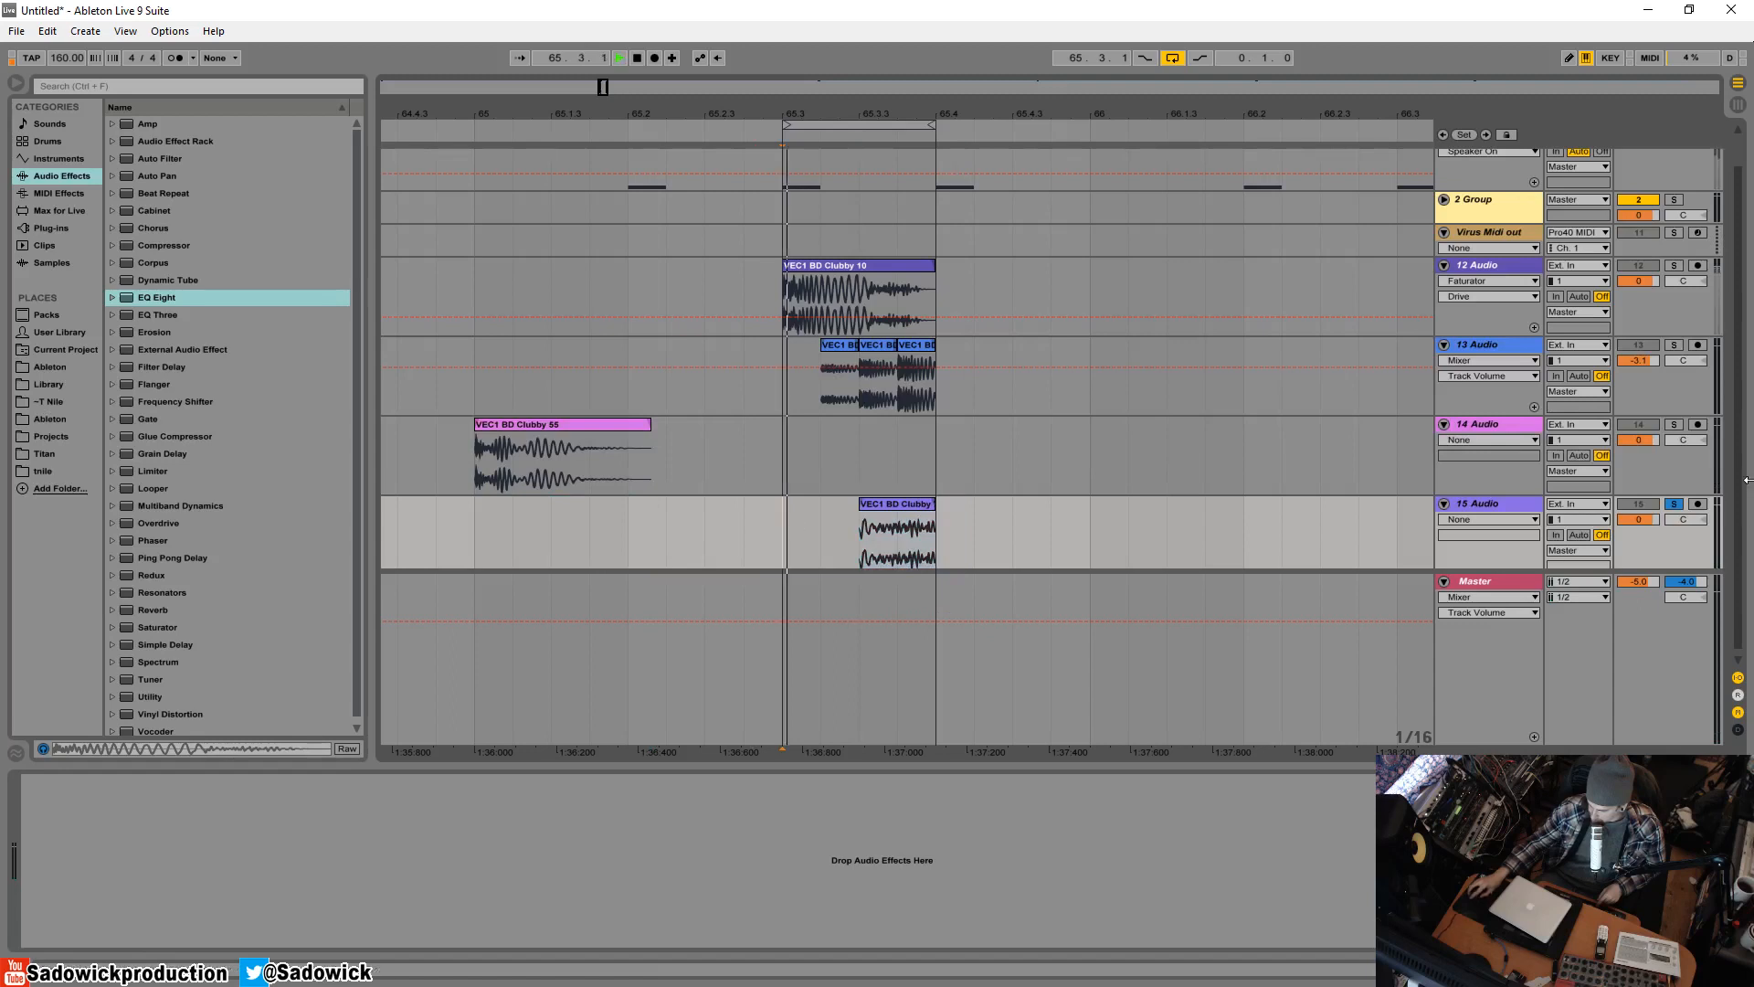
drag(1640, 519, 1639, 533)
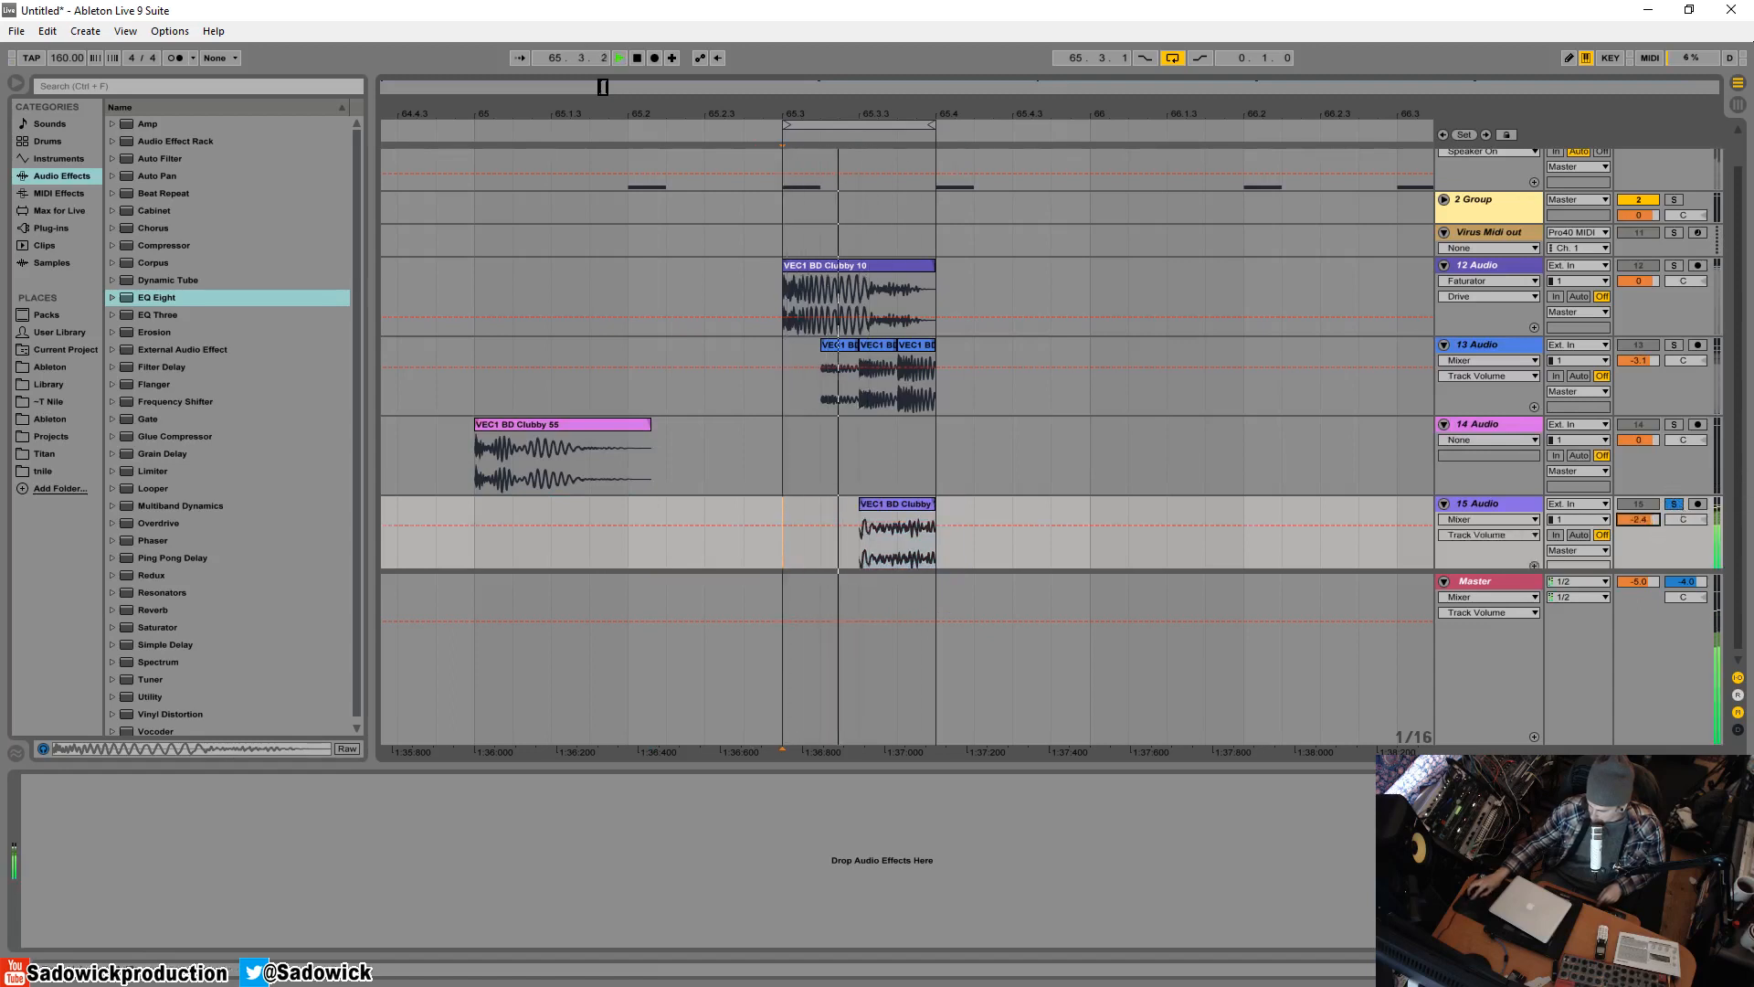
key(space)
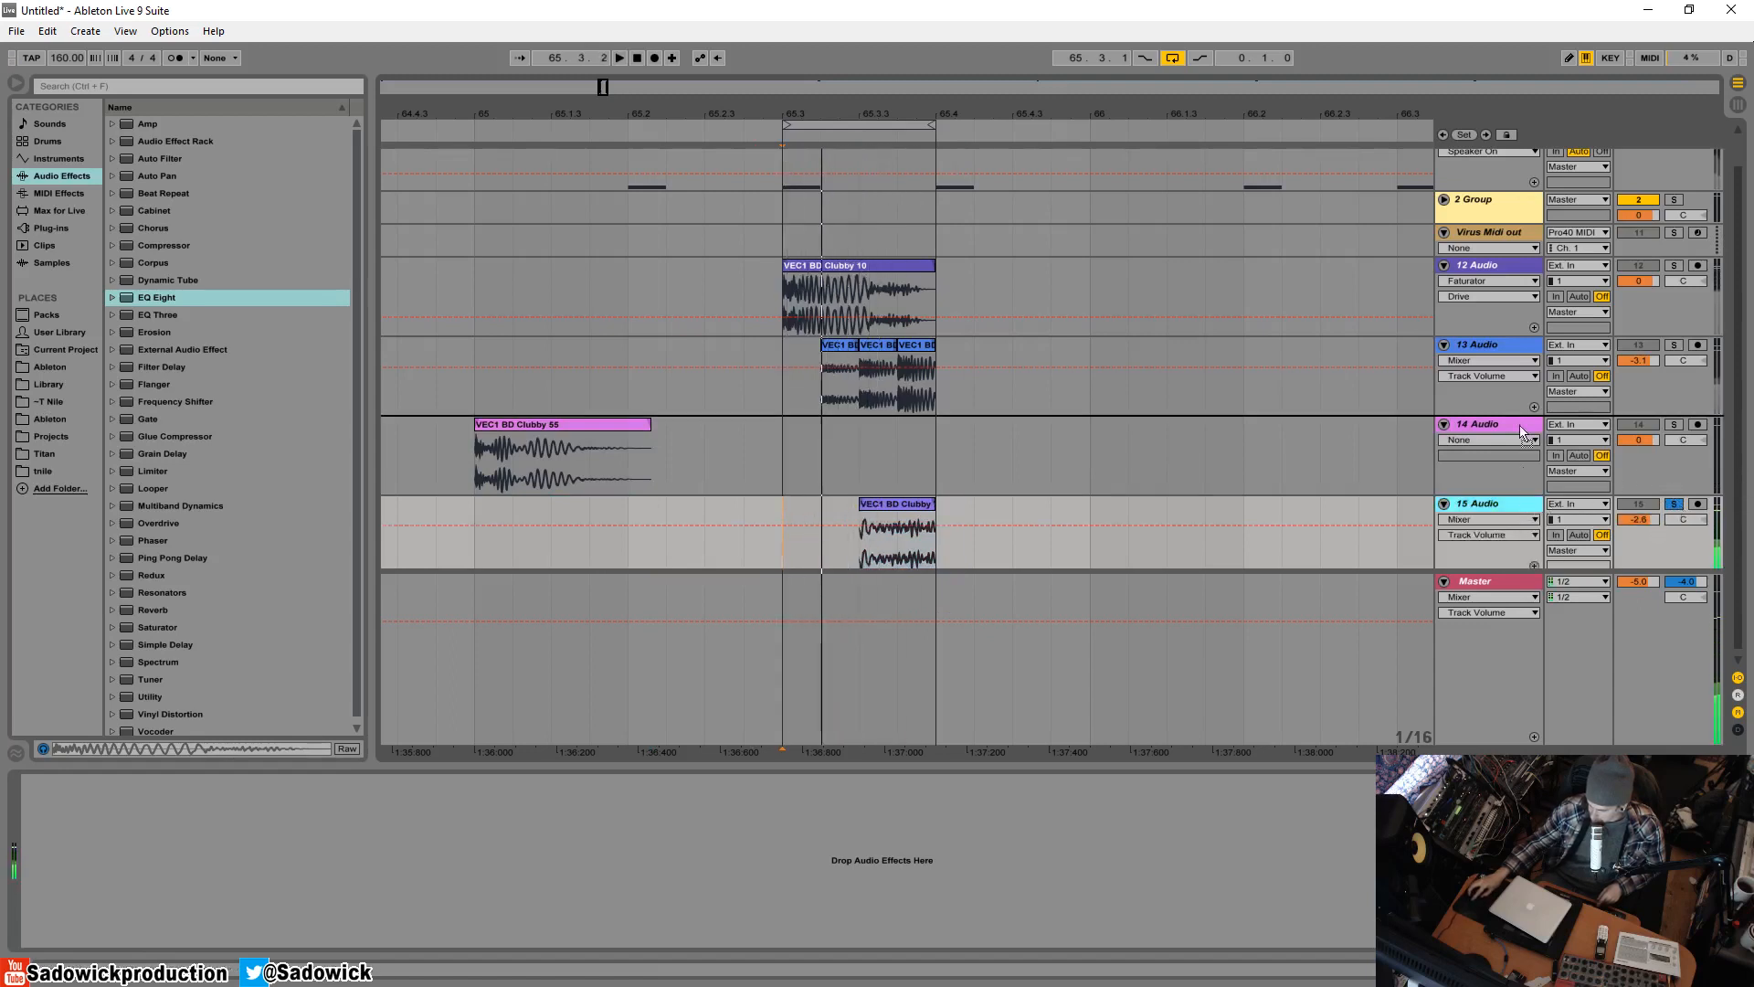
- Move the VEC1 BD Clubby 73 track directly below 13 Audio and add an EQ Eight to it
drag(1534, 512, 1510, 432)
click(878, 427)
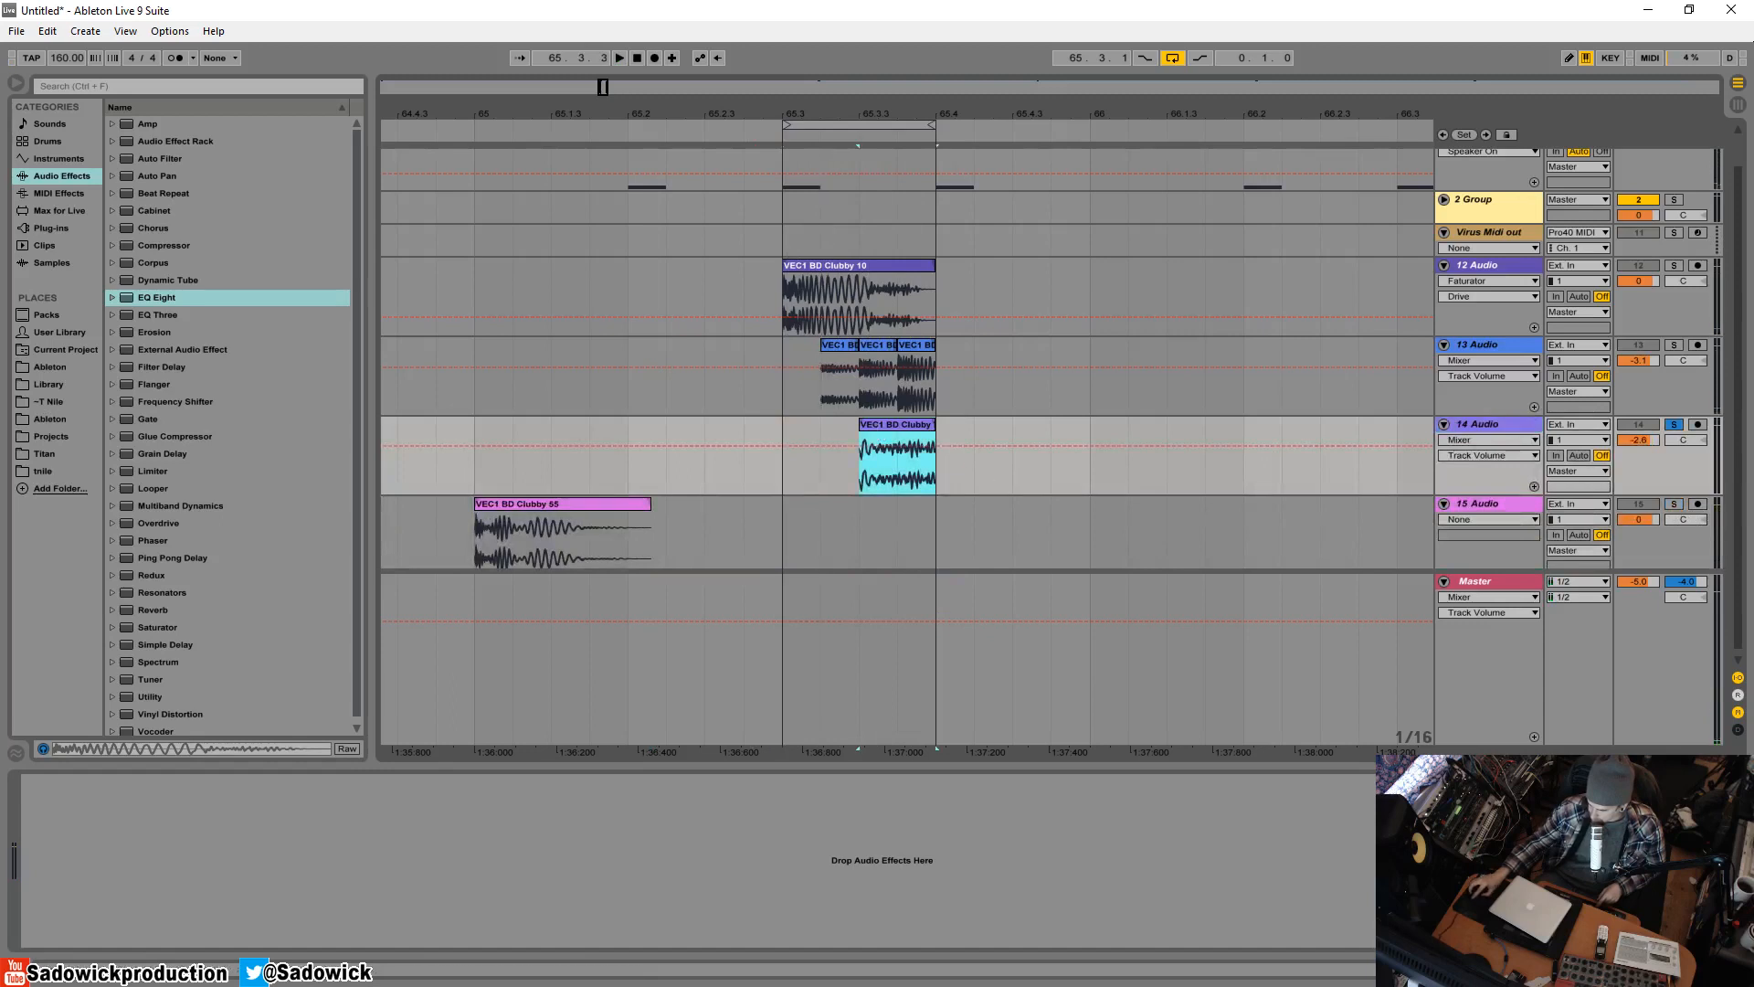
drag(185, 297, 683, 429)
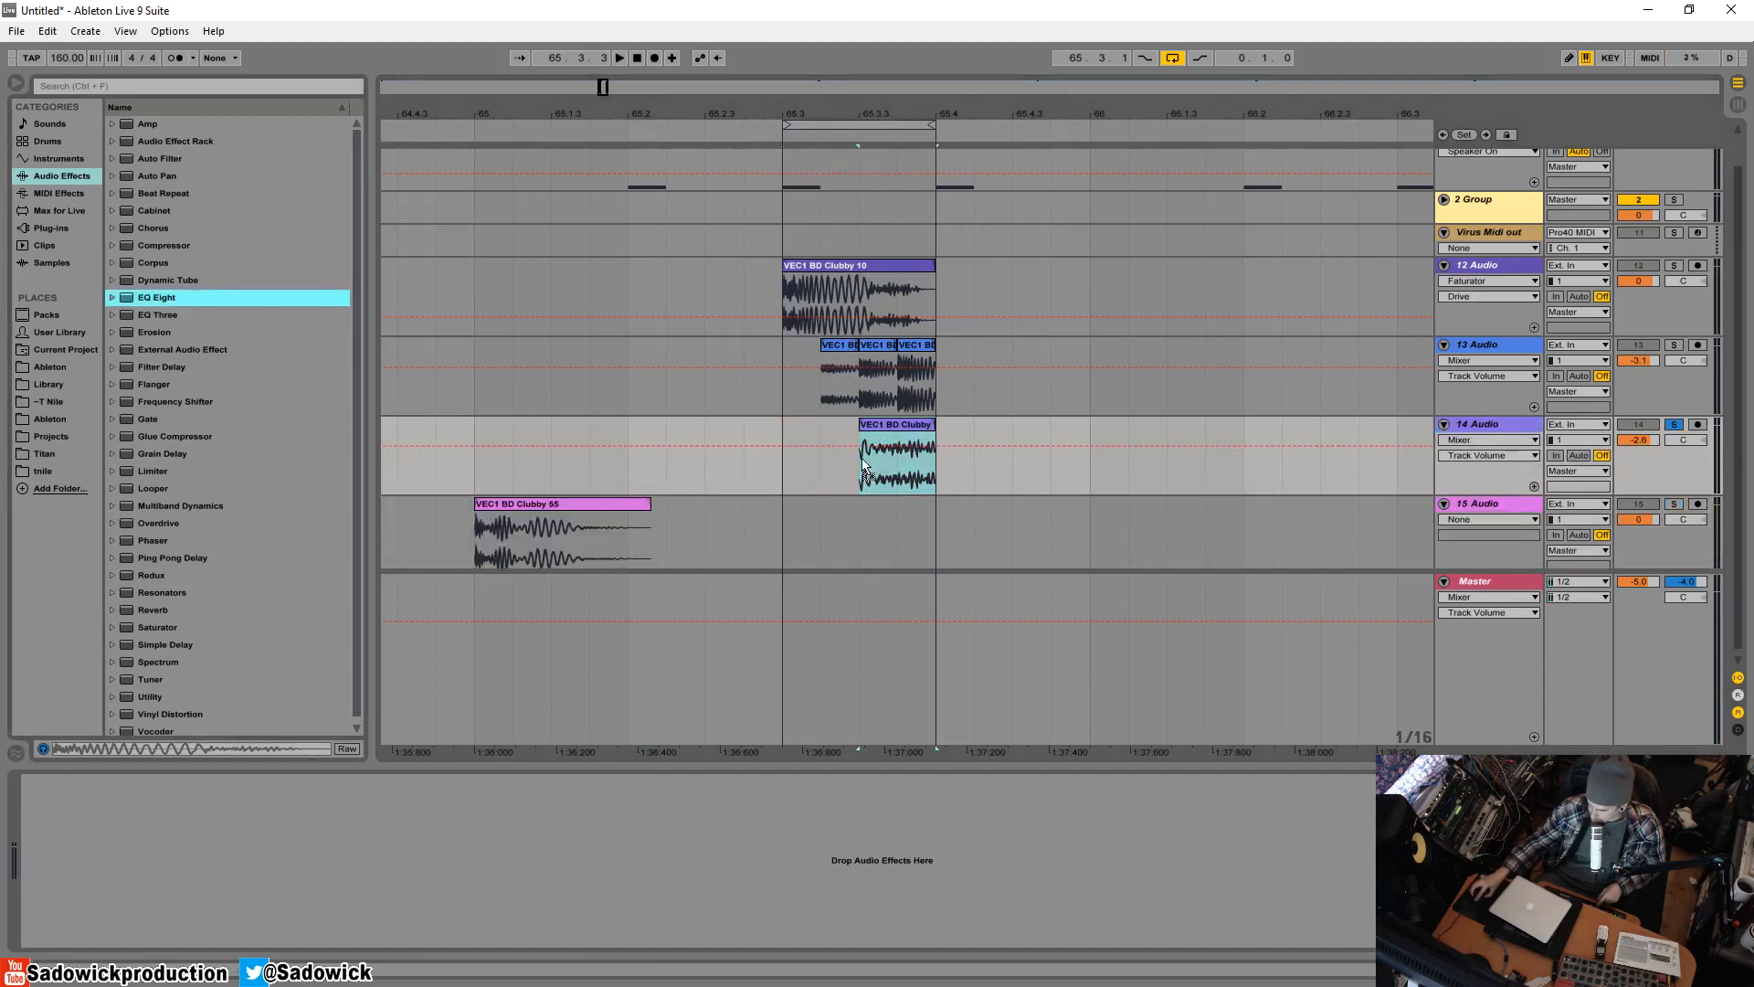
drag(866, 468, 865, 468)
- Set band 1 of the VEC1 BD Clubby 73 track's EQ Eight to a low cut and move band 3 to 748 Hz during playback
click(78, 921)
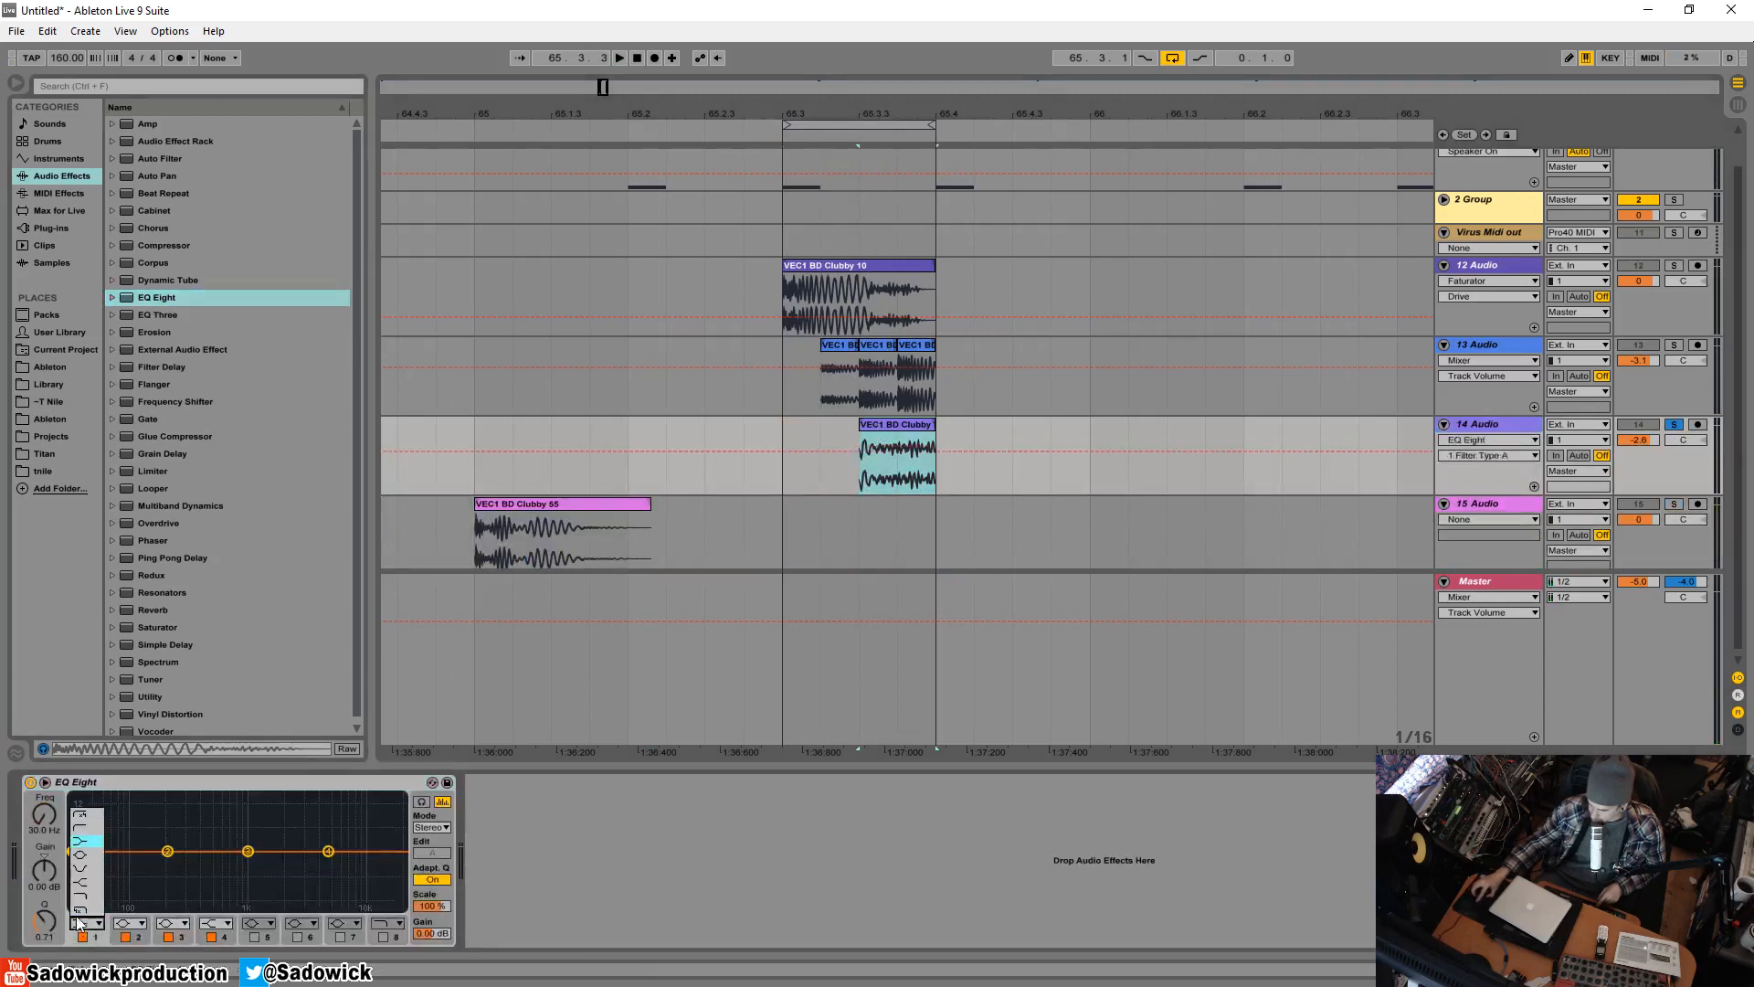
click(81, 832)
key(space)
mouse_move(204, 868)
mouse_down()
mouse_move(223, 866)
mouse_move(172, 858)
mouse_move(233, 857)
mouse_up()
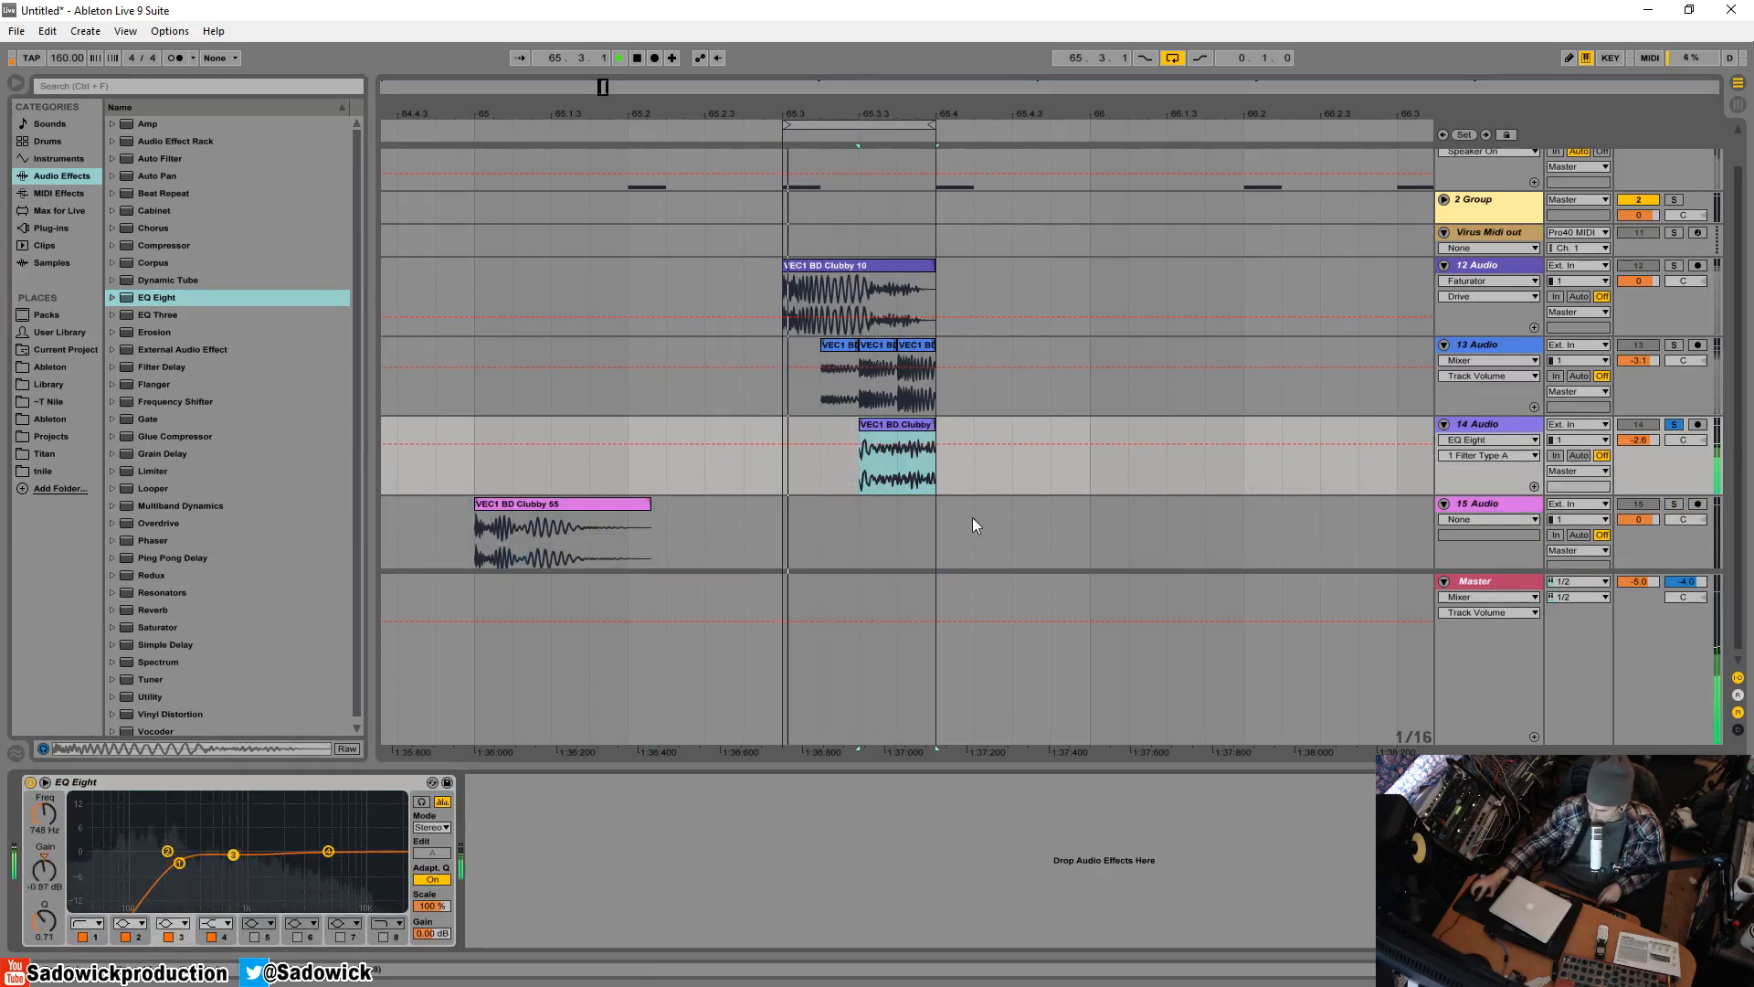
key(space)
- Unsolo the VEC1 BD Clubby 73 track and reduce the heights of tracks 12 Audio and 13 Audio
click(1674, 425)
click(1653, 312)
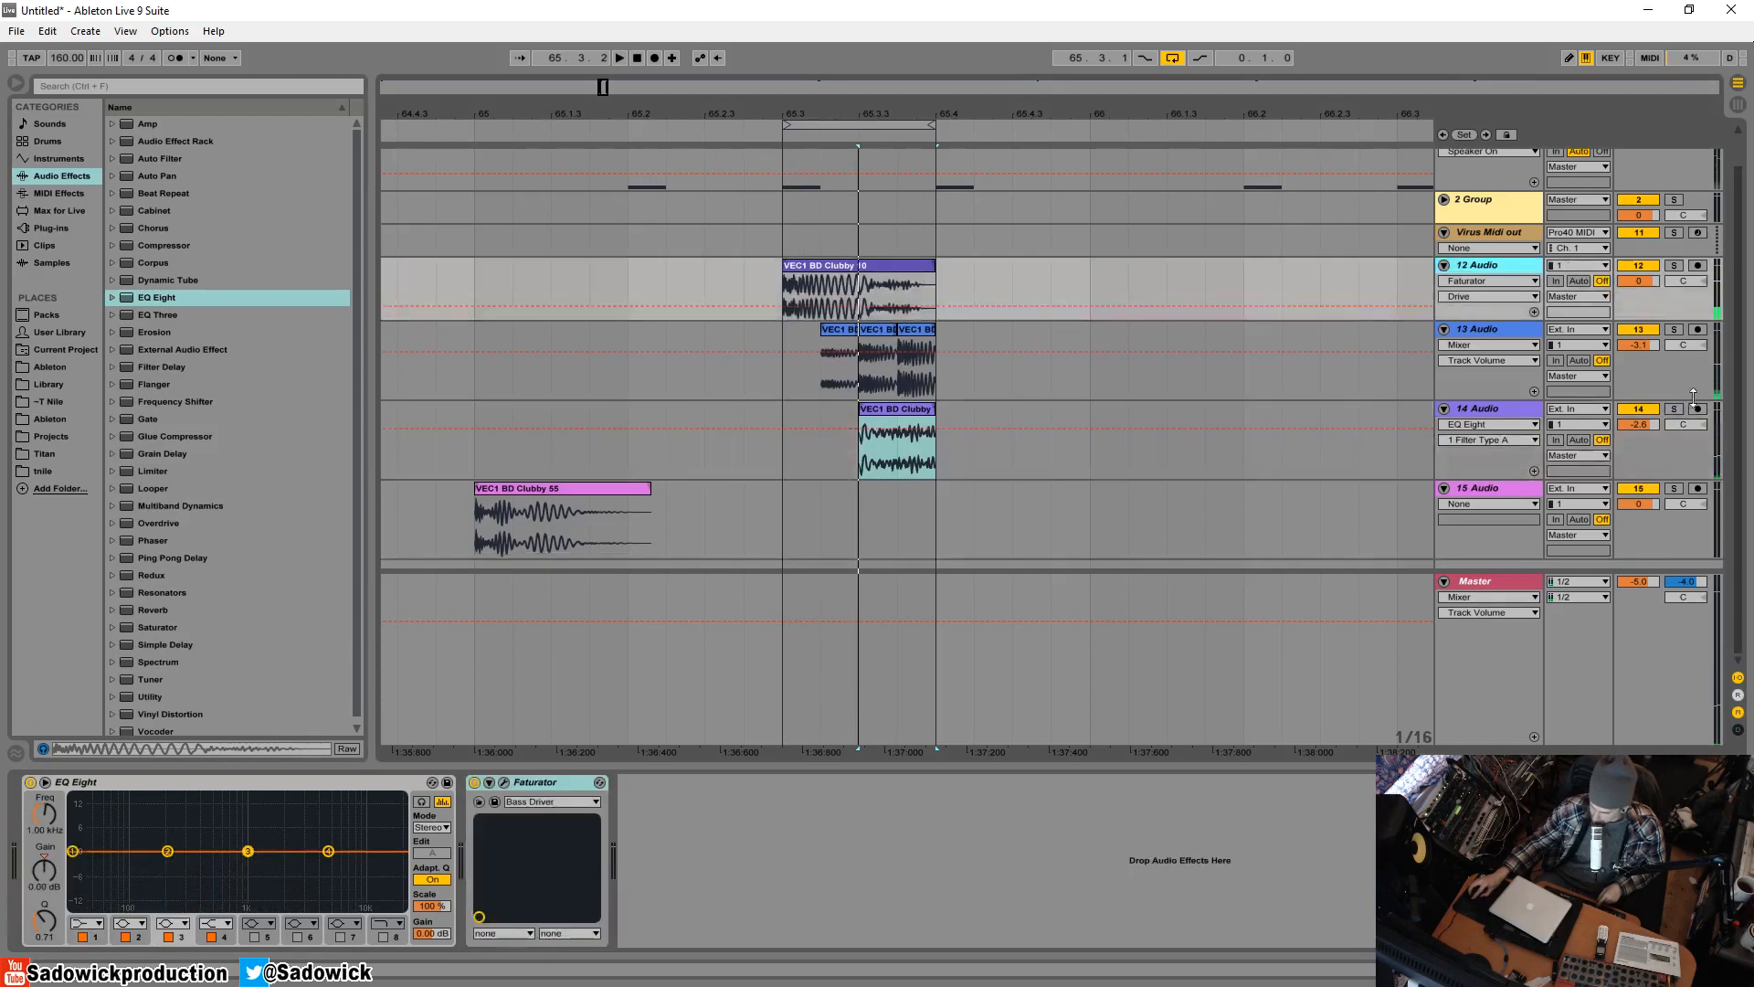
click(1649, 357)
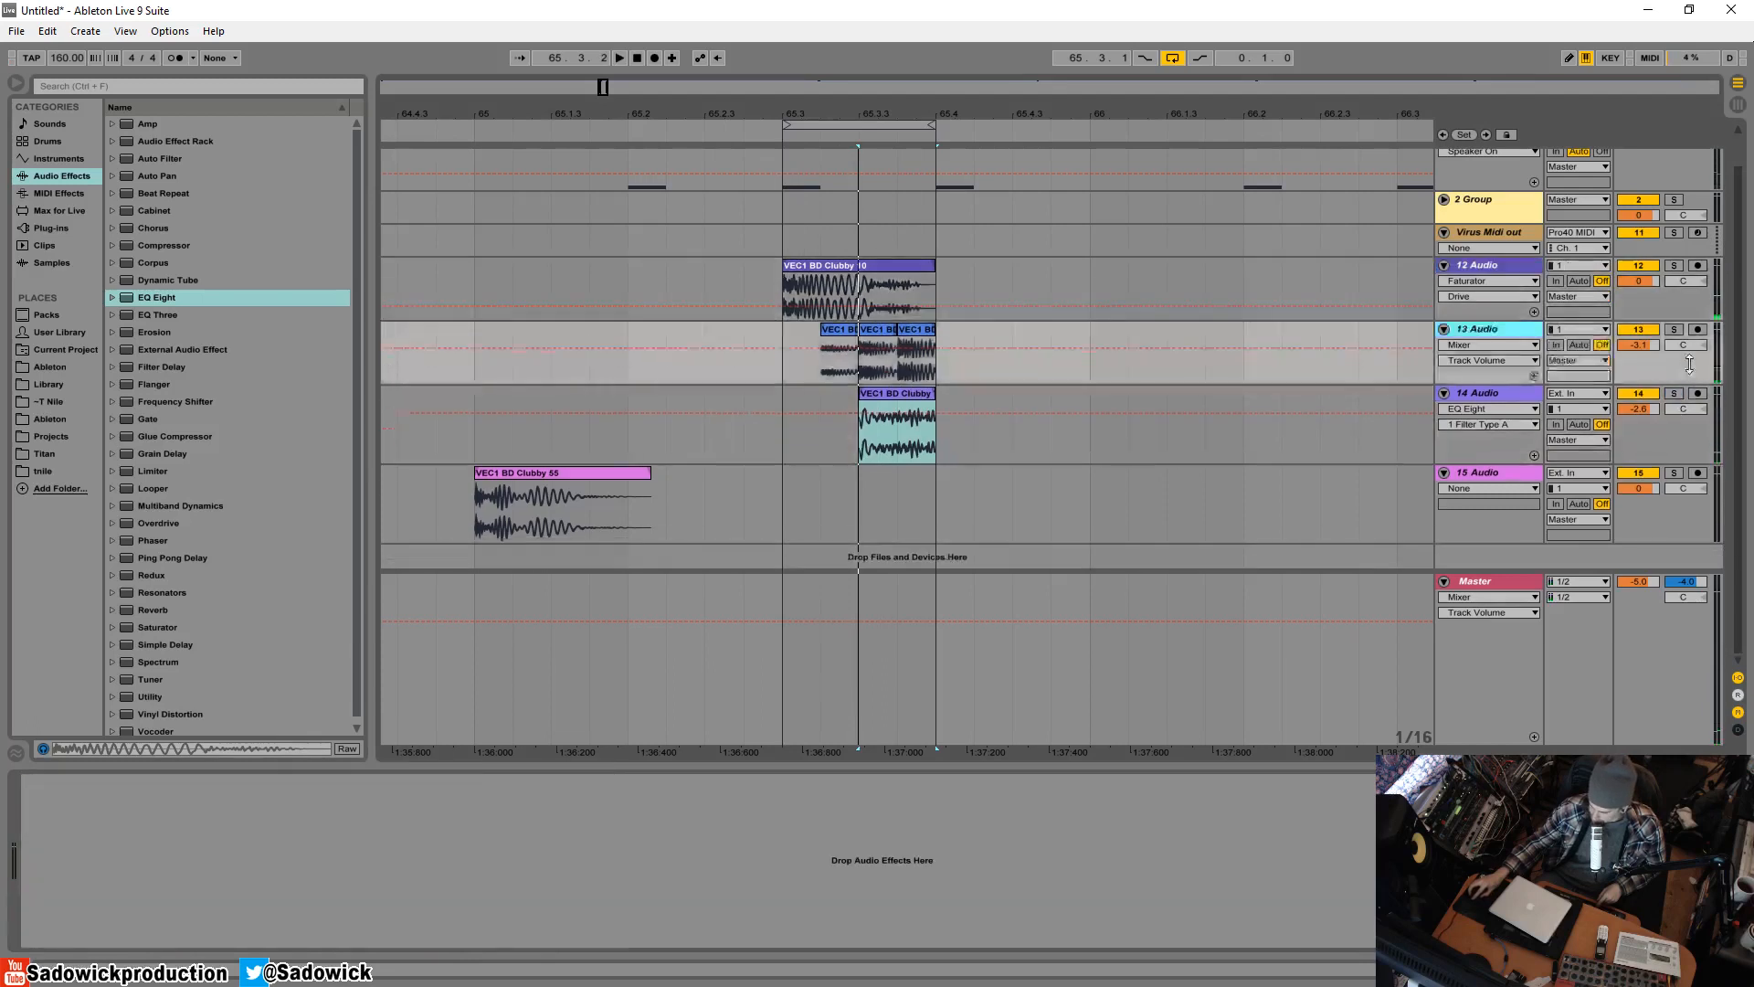
- Solo the VEC1 BD Clubby 10 track, play it and check its Faturator settings
click(1674, 265)
key(space)
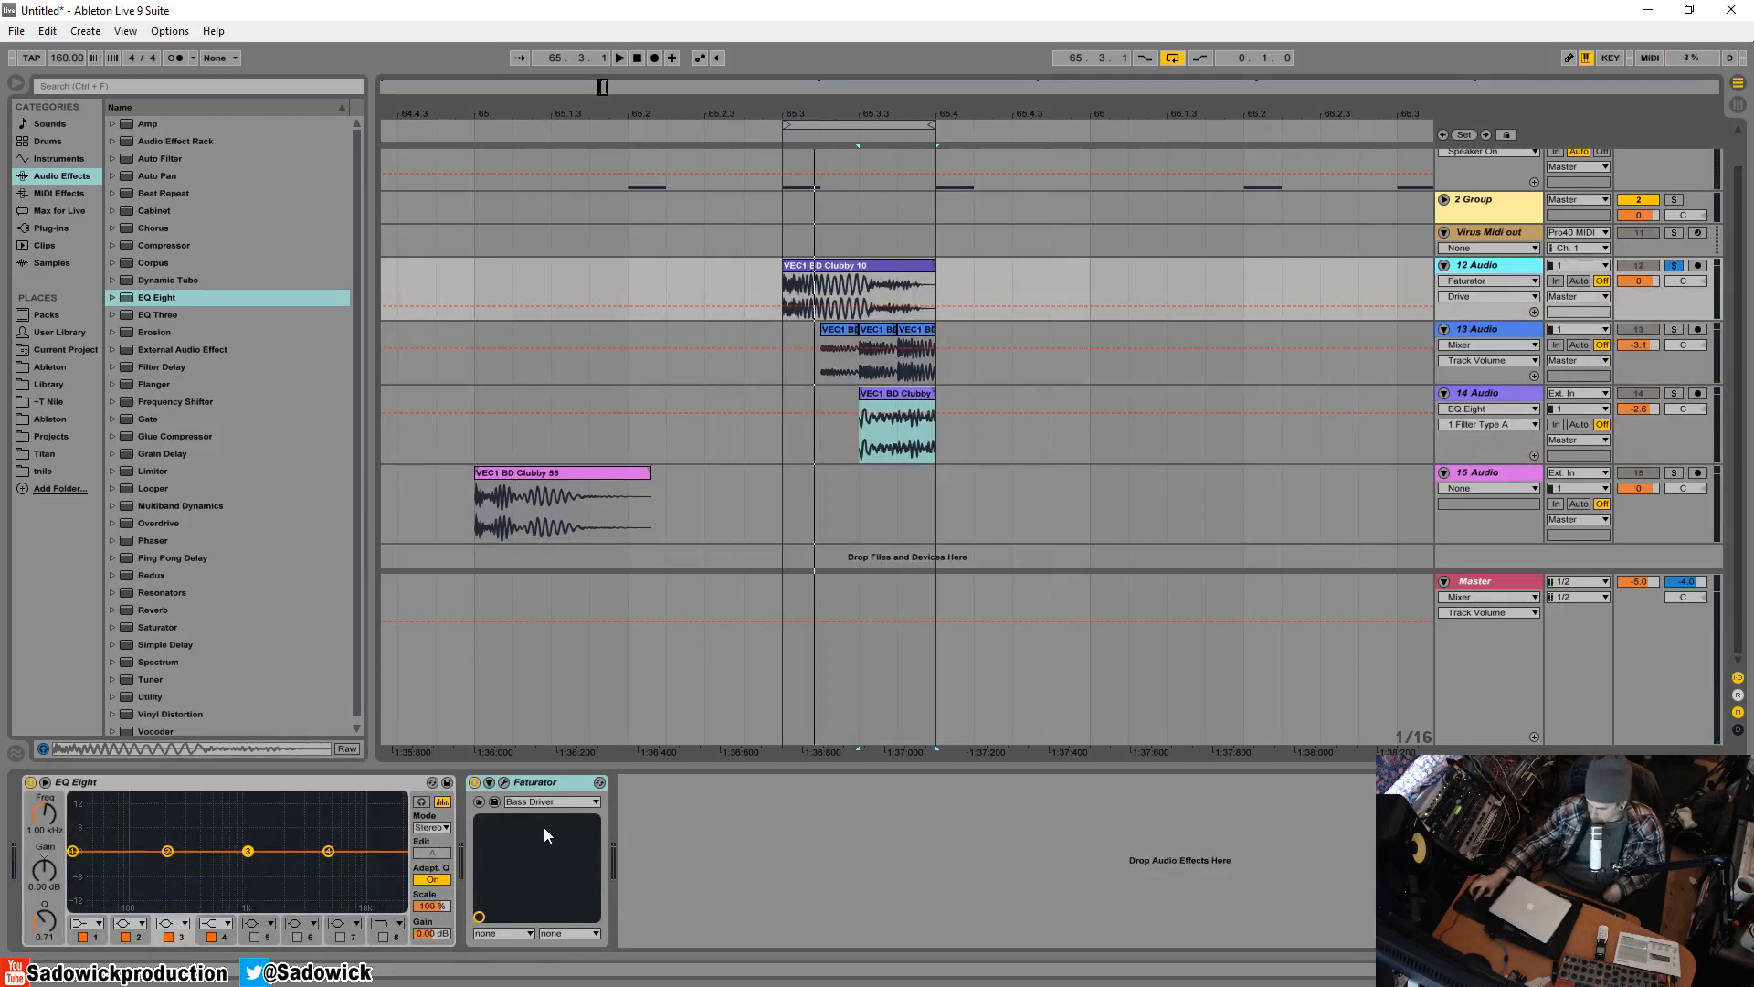
click(504, 782)
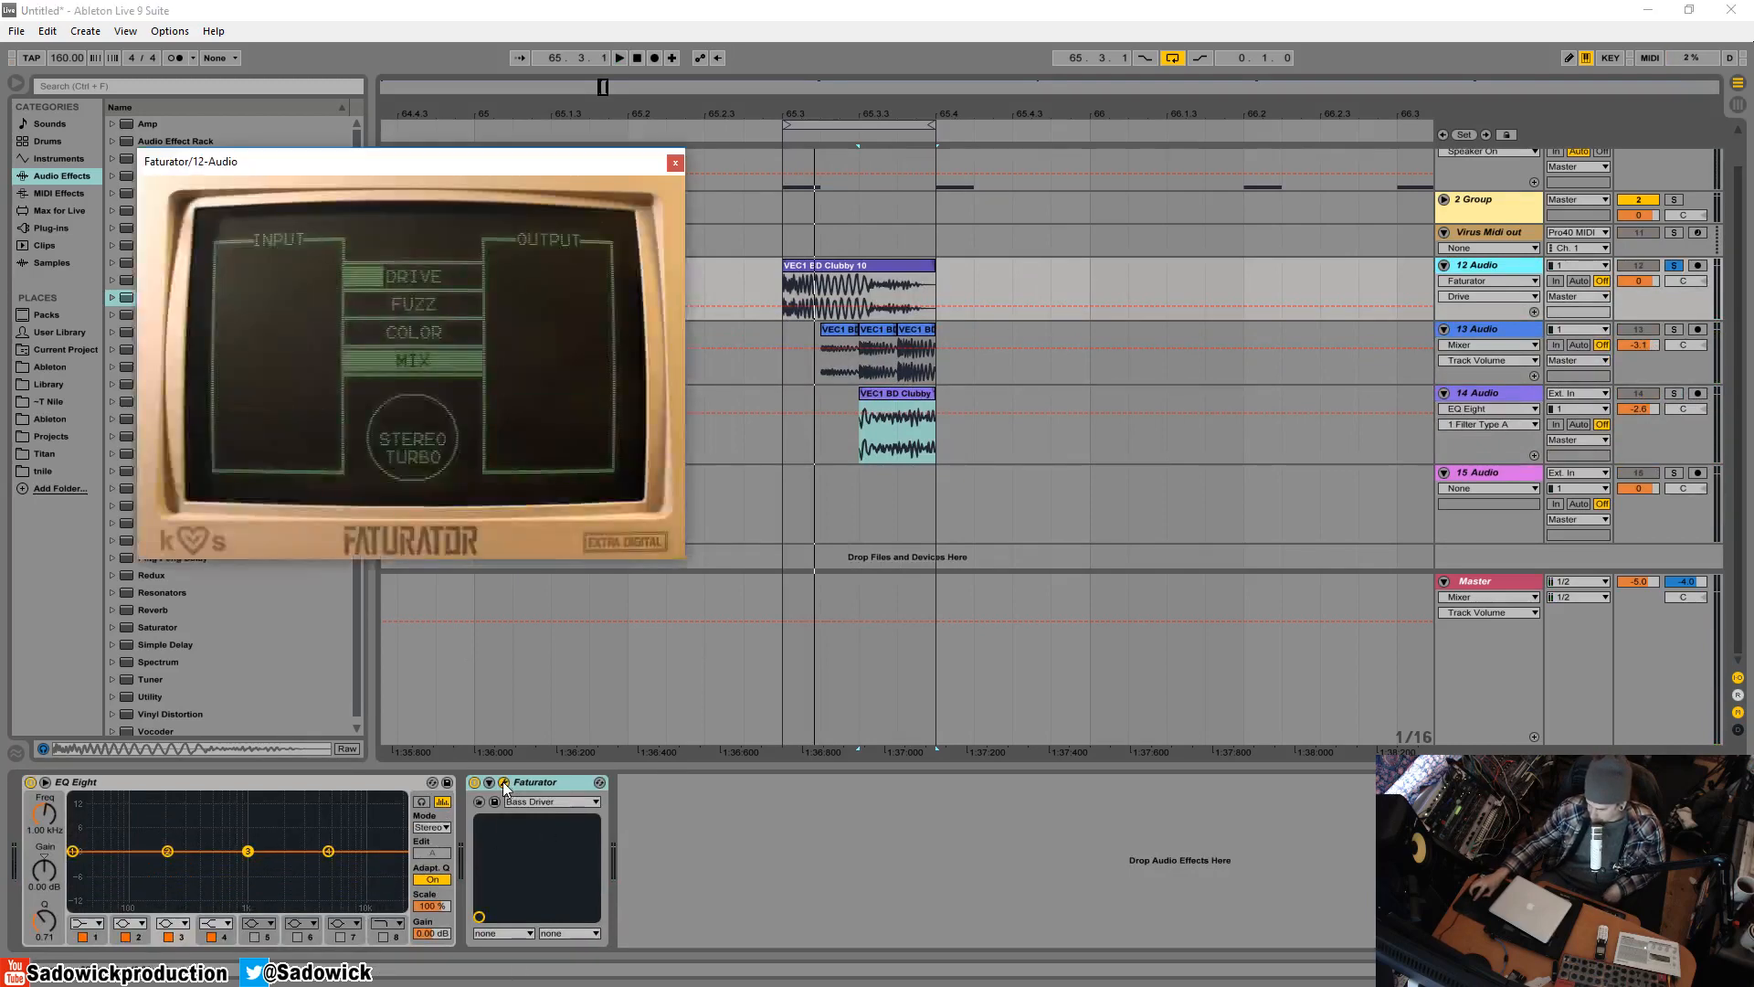
click(503, 783)
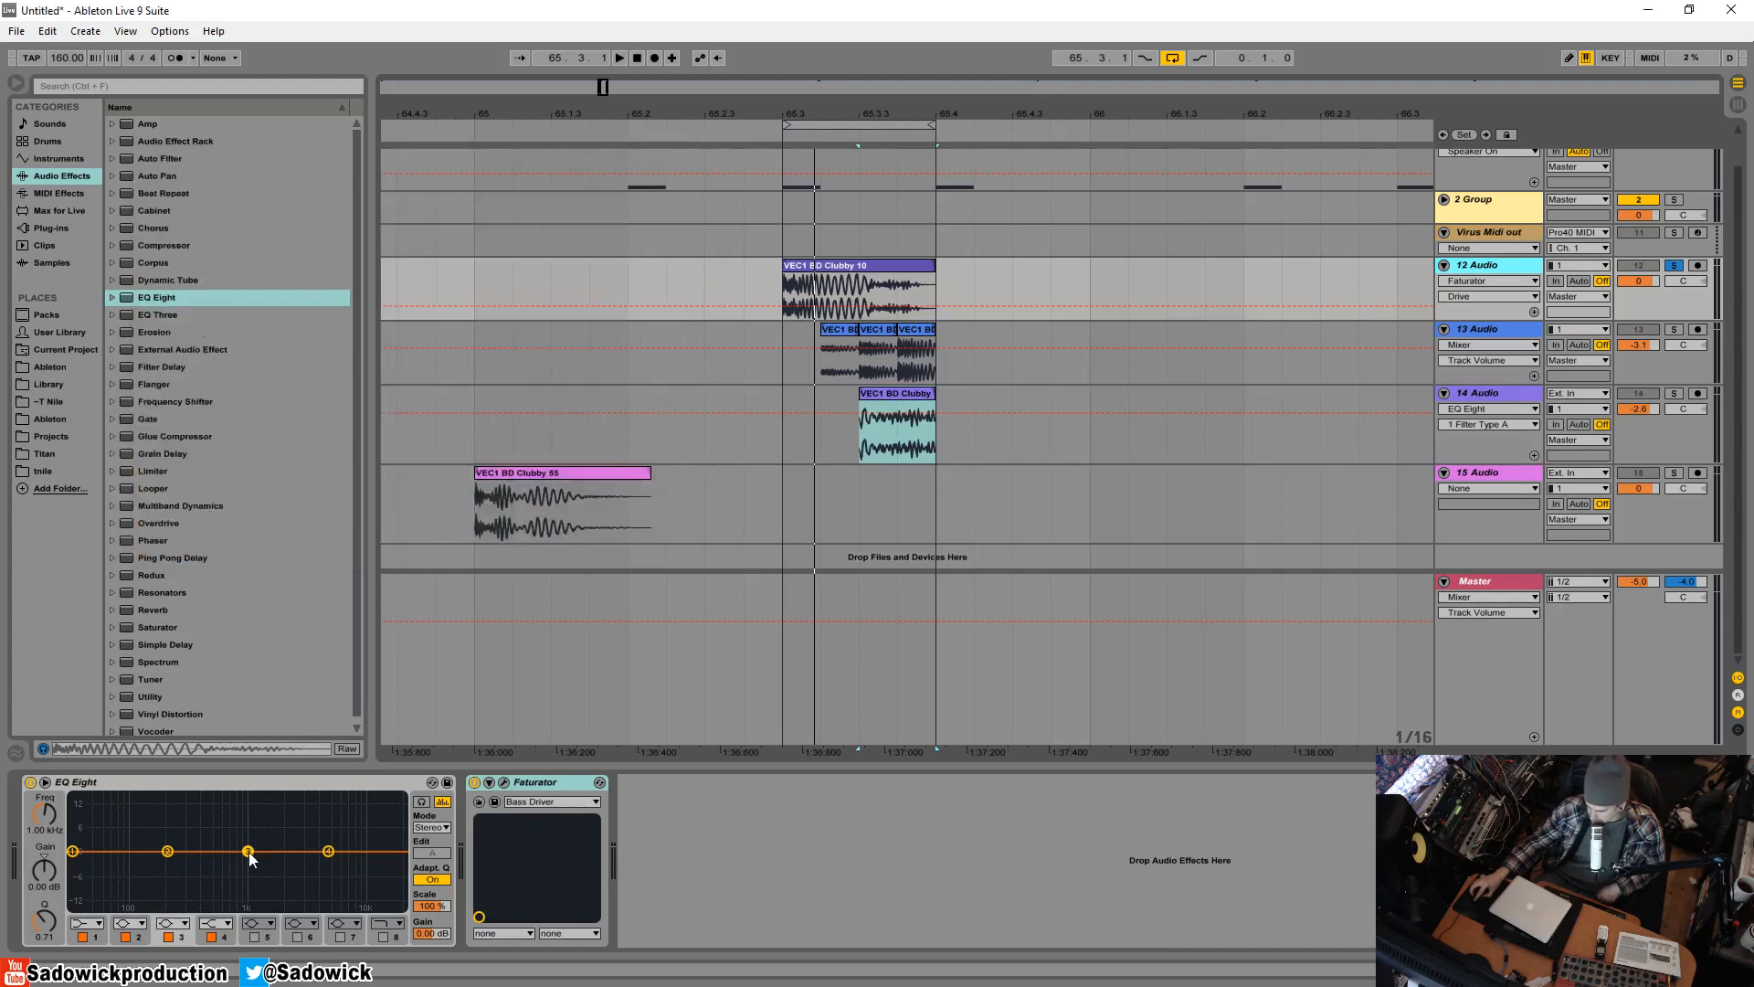
- Shape the main kick's EQ Eight with a cut on band 1 at 77.6 Hz, a deep low-mid dip and a high-frequency cut
drag(248, 853, 339, 876)
key(space)
drag(72, 852, 119, 866)
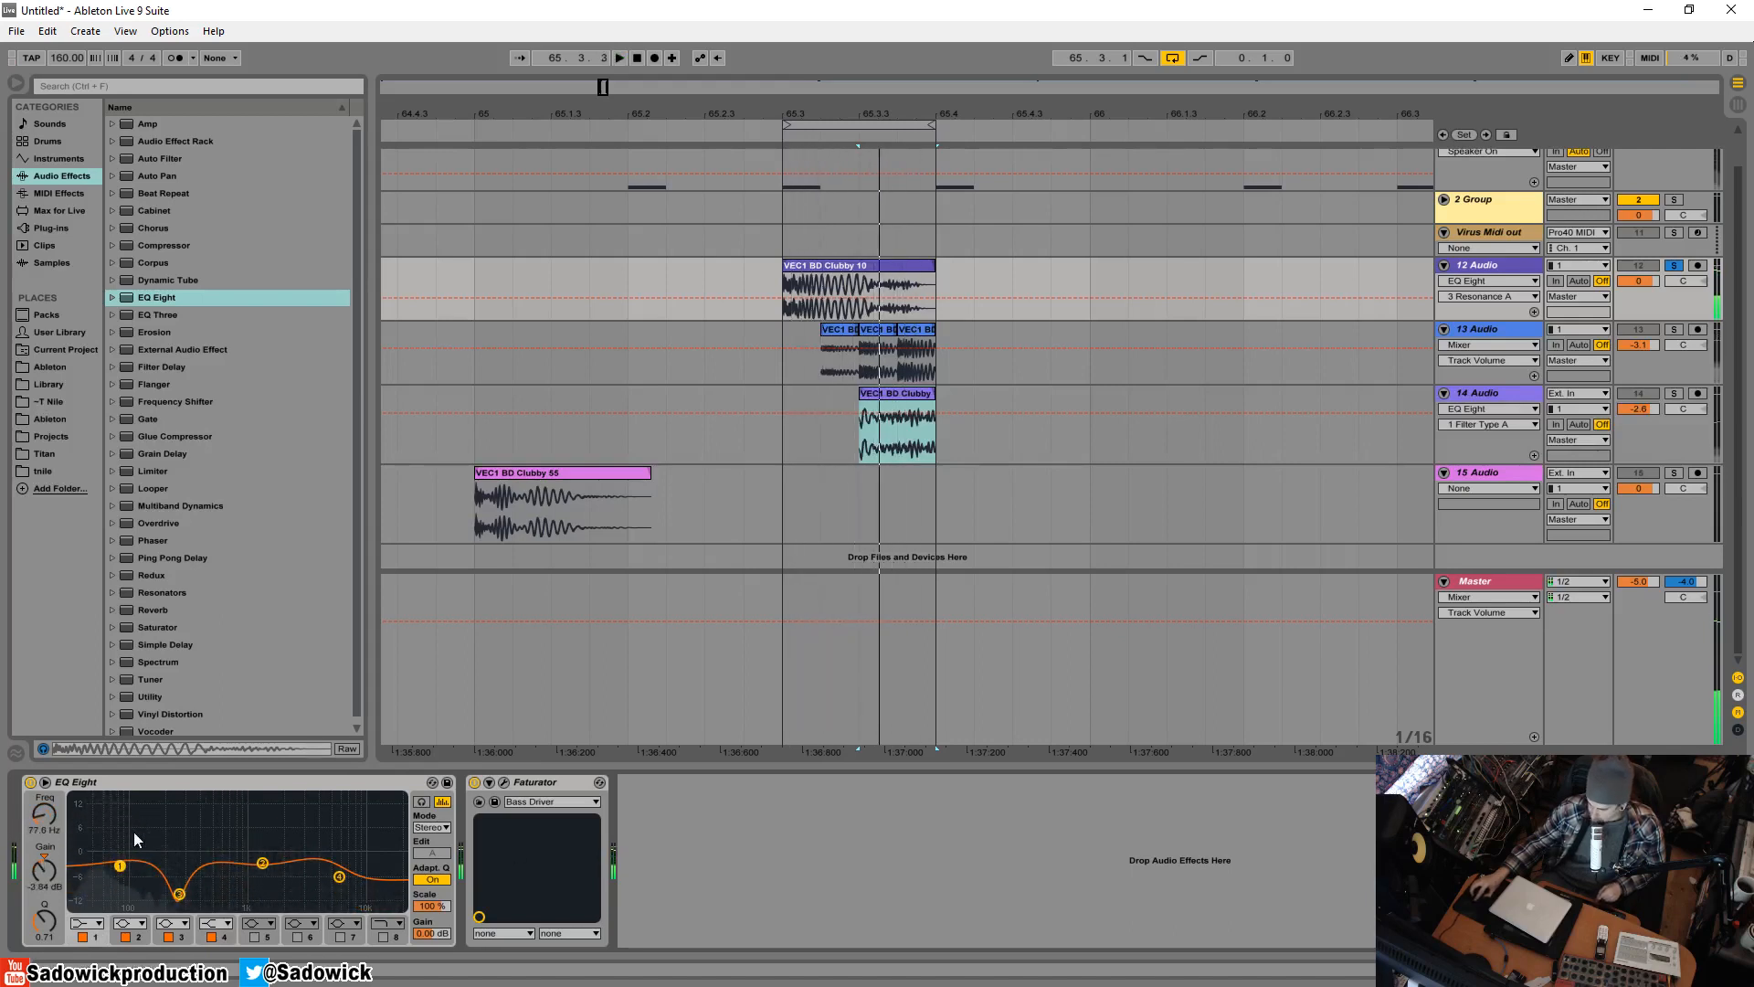
- Add a second EQ Eight after the main kick's Faturator and cut its band 3 at 360 Hz with a Q of 1.52
double_click(235, 782)
drag(147, 290, 223, 737)
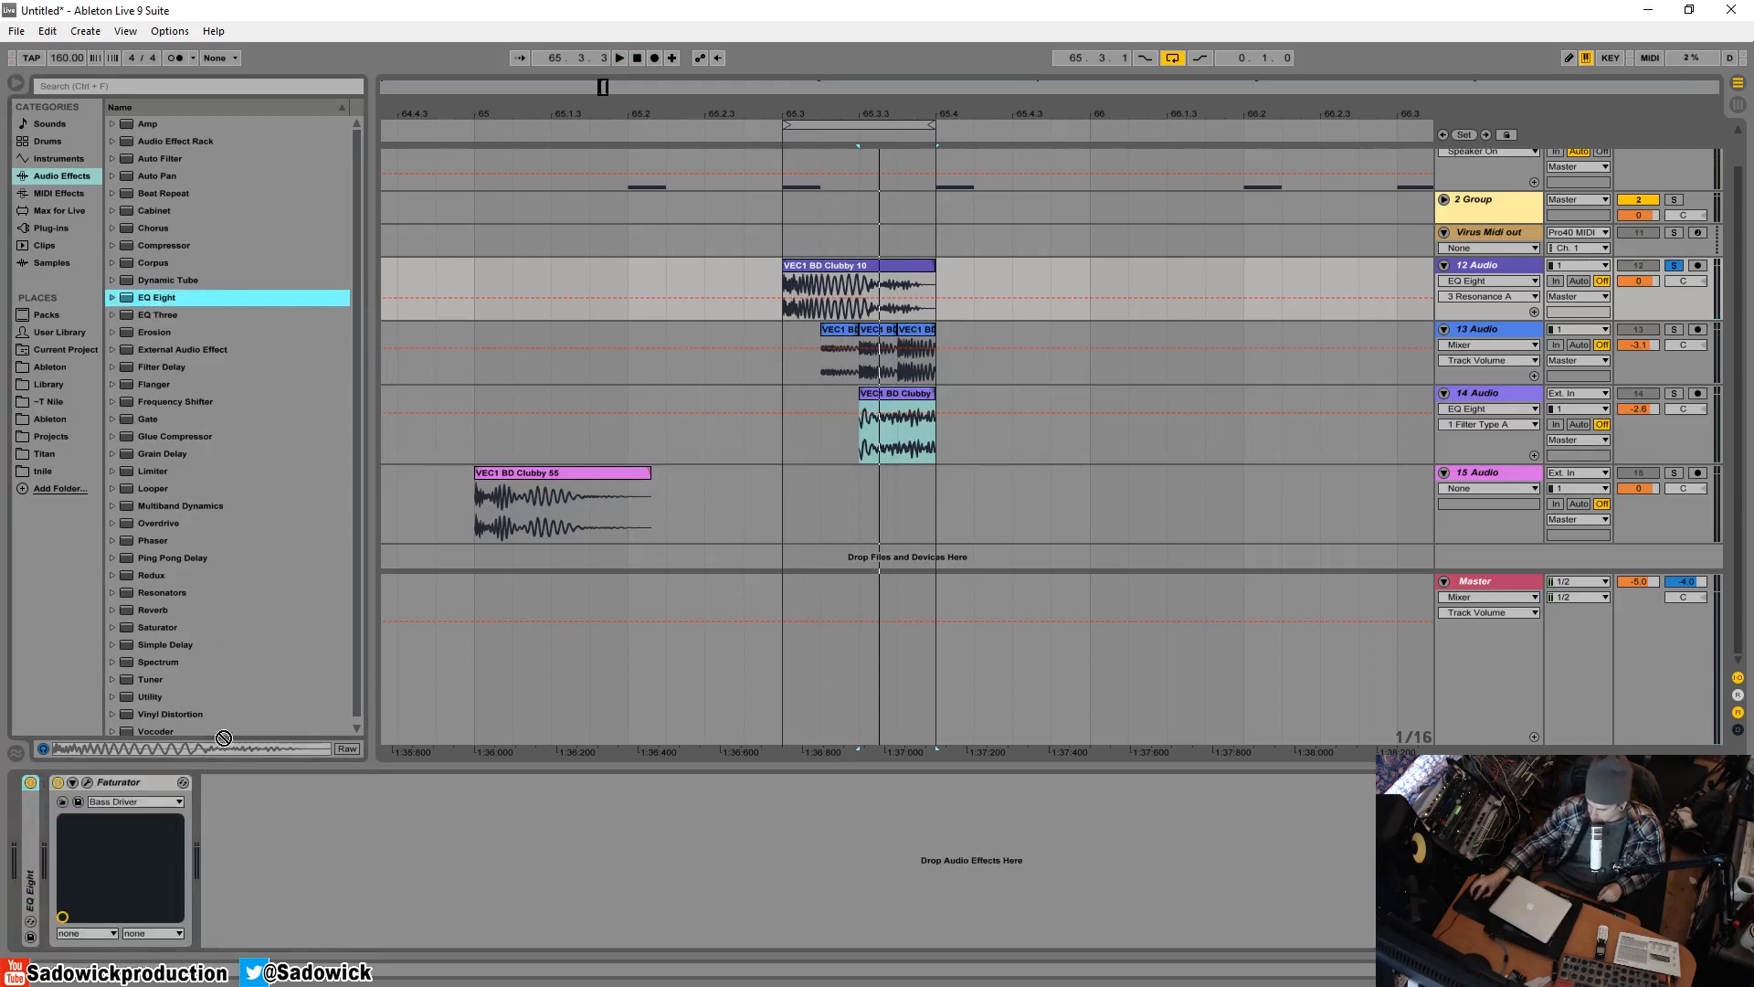
drag(250, 847, 251, 847)
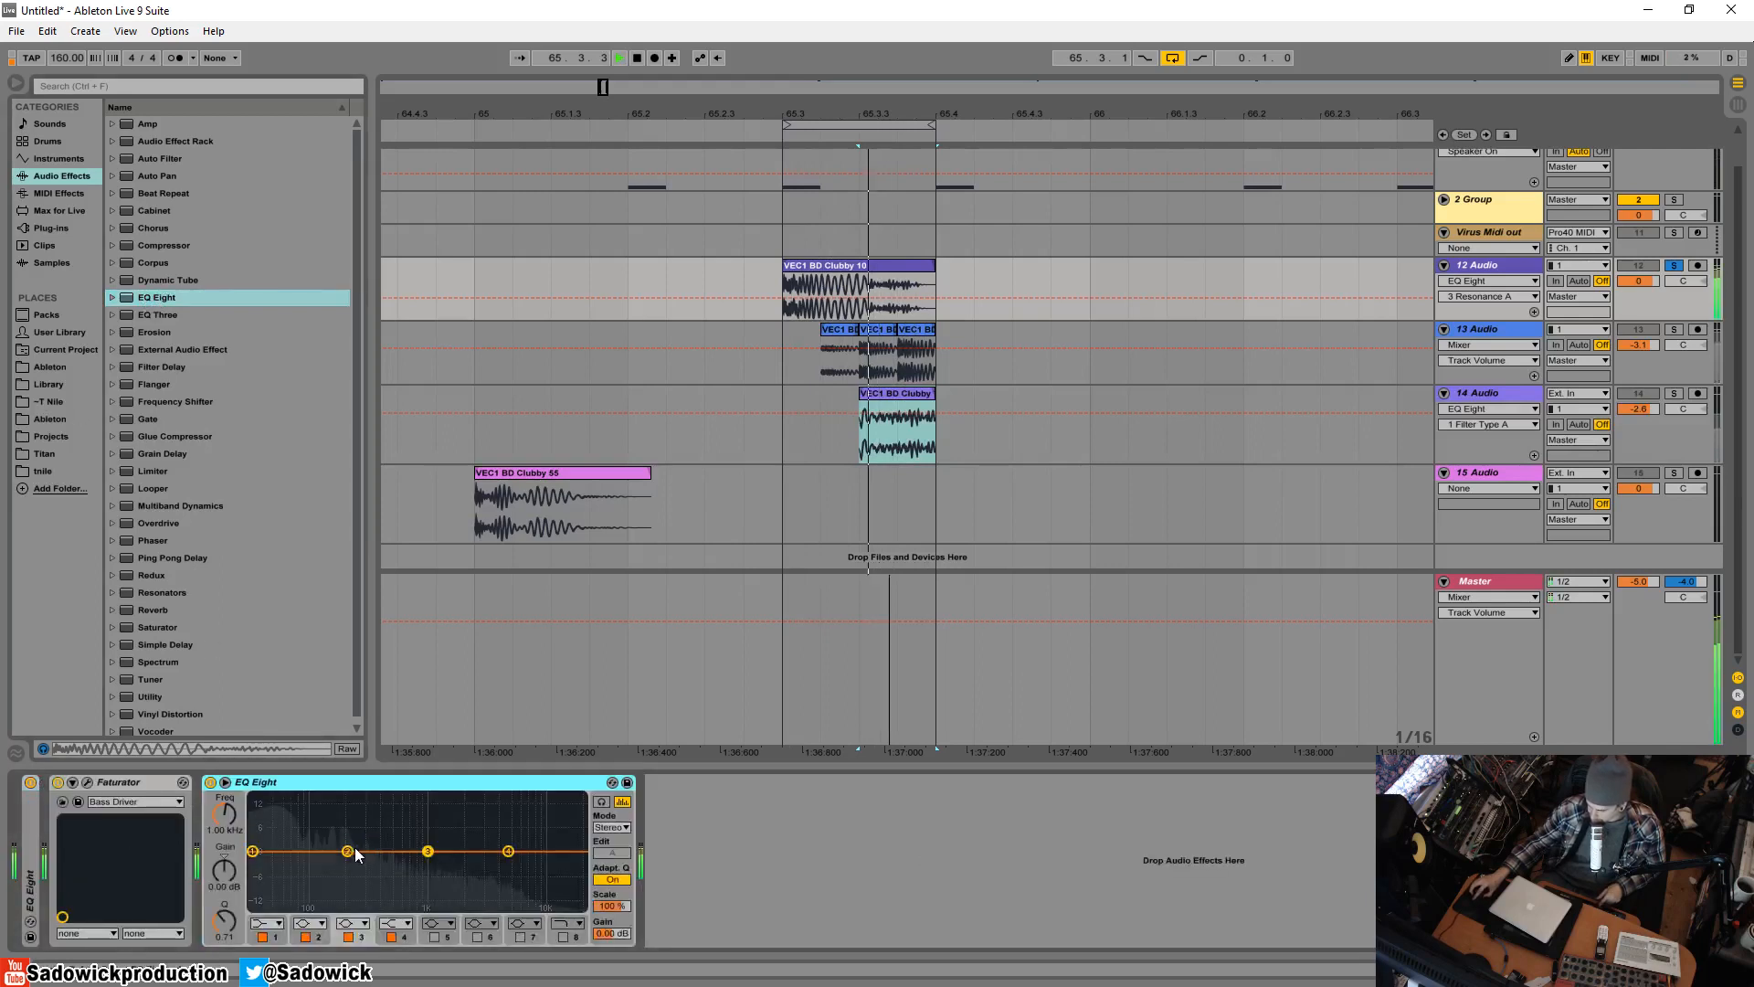
drag(428, 851, 376, 881)
drag(223, 922, 223, 906)
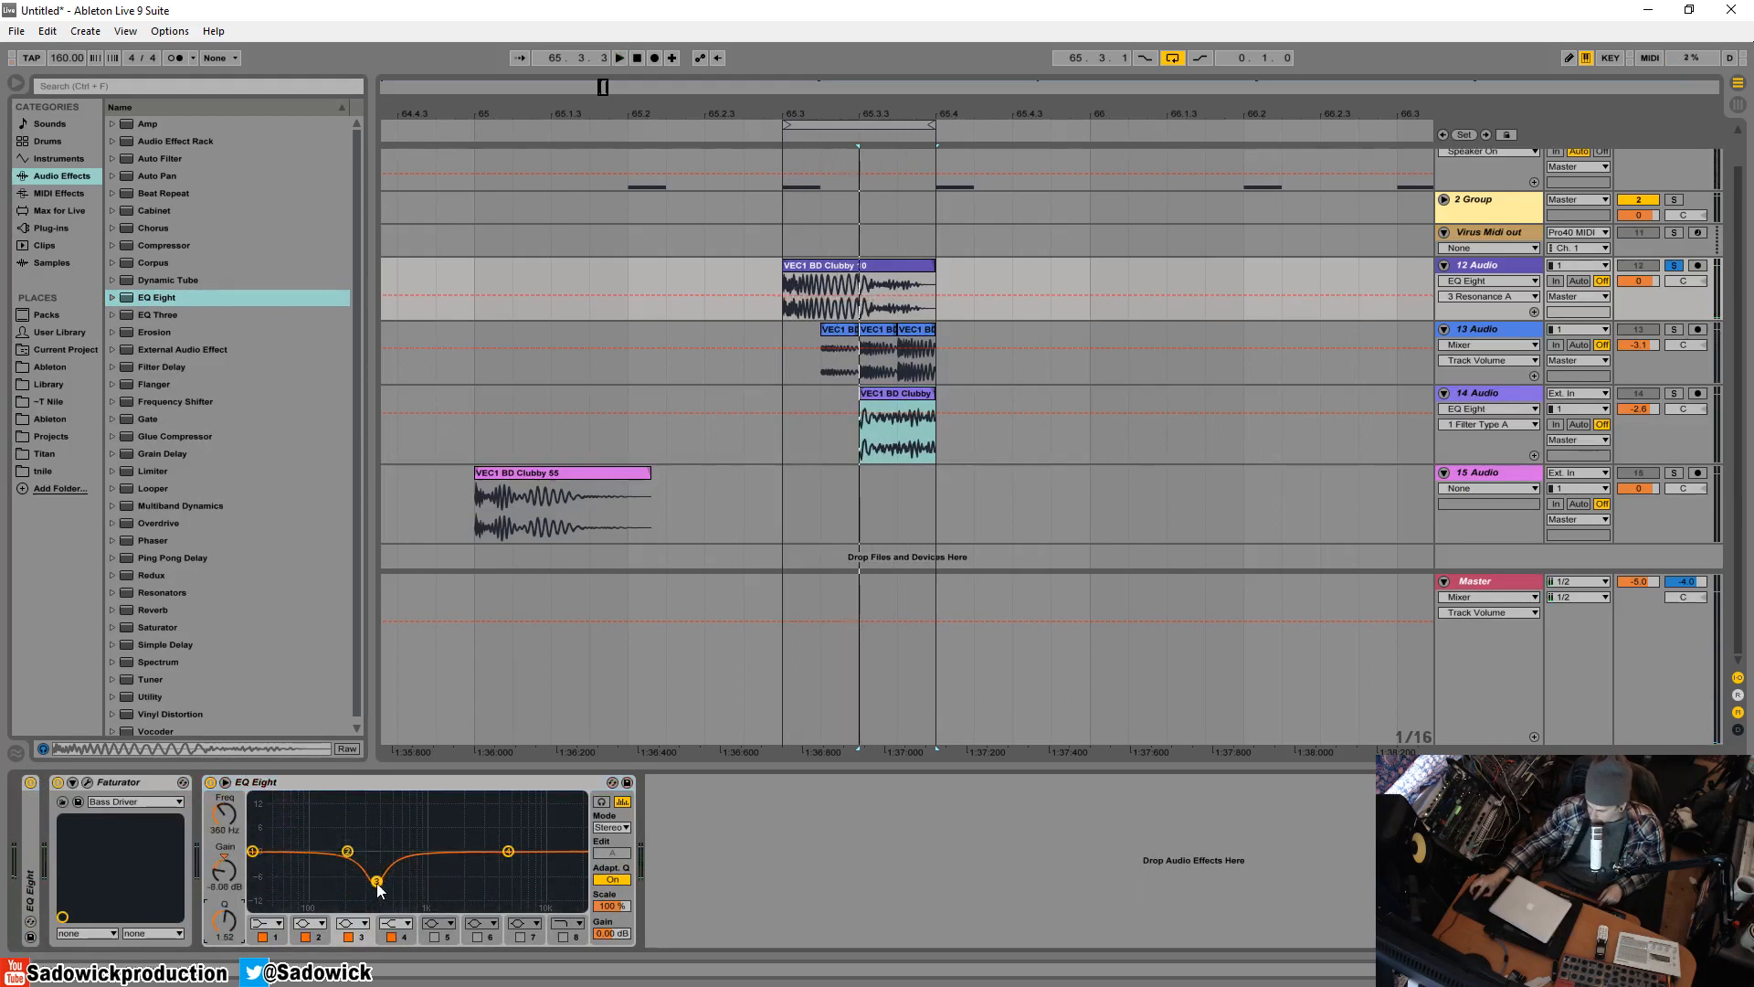
- Set the second EQ Eight's band 3 cut to 241 Hz, -12.5 dB and Q 2.03, comparing it with the device bypassed
drag(347, 851, 364, 888)
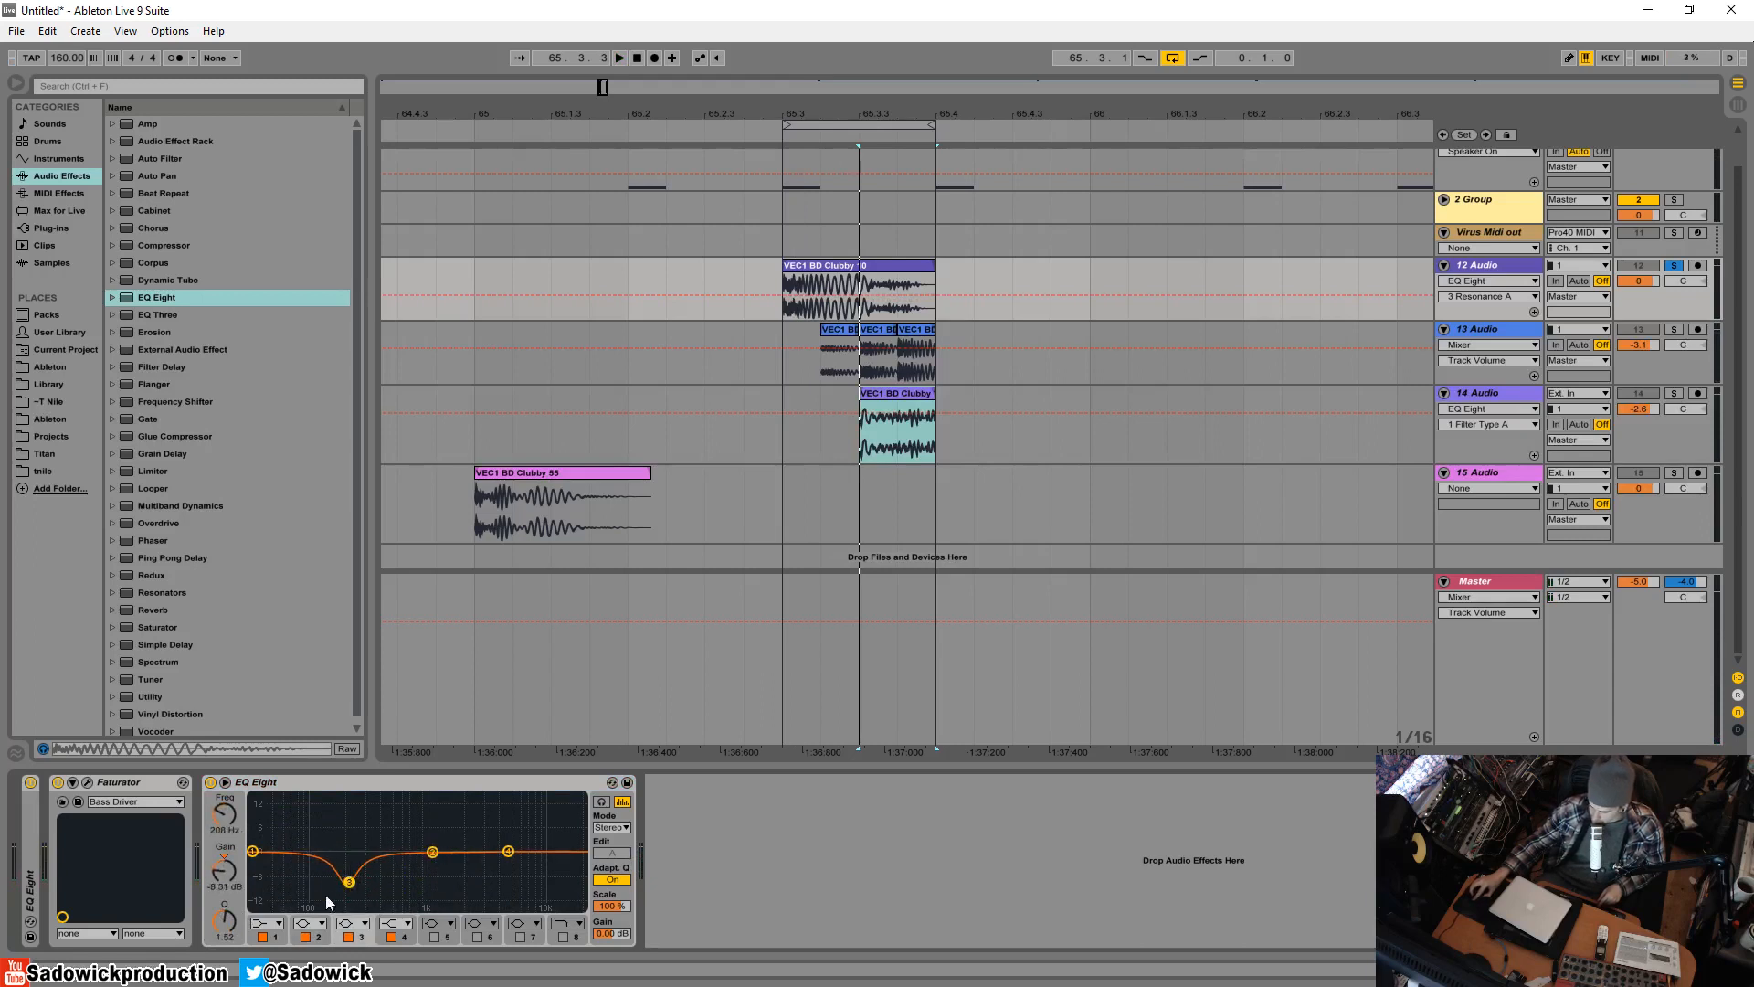
key(space)
drag(349, 882, 356, 900)
click(211, 782)
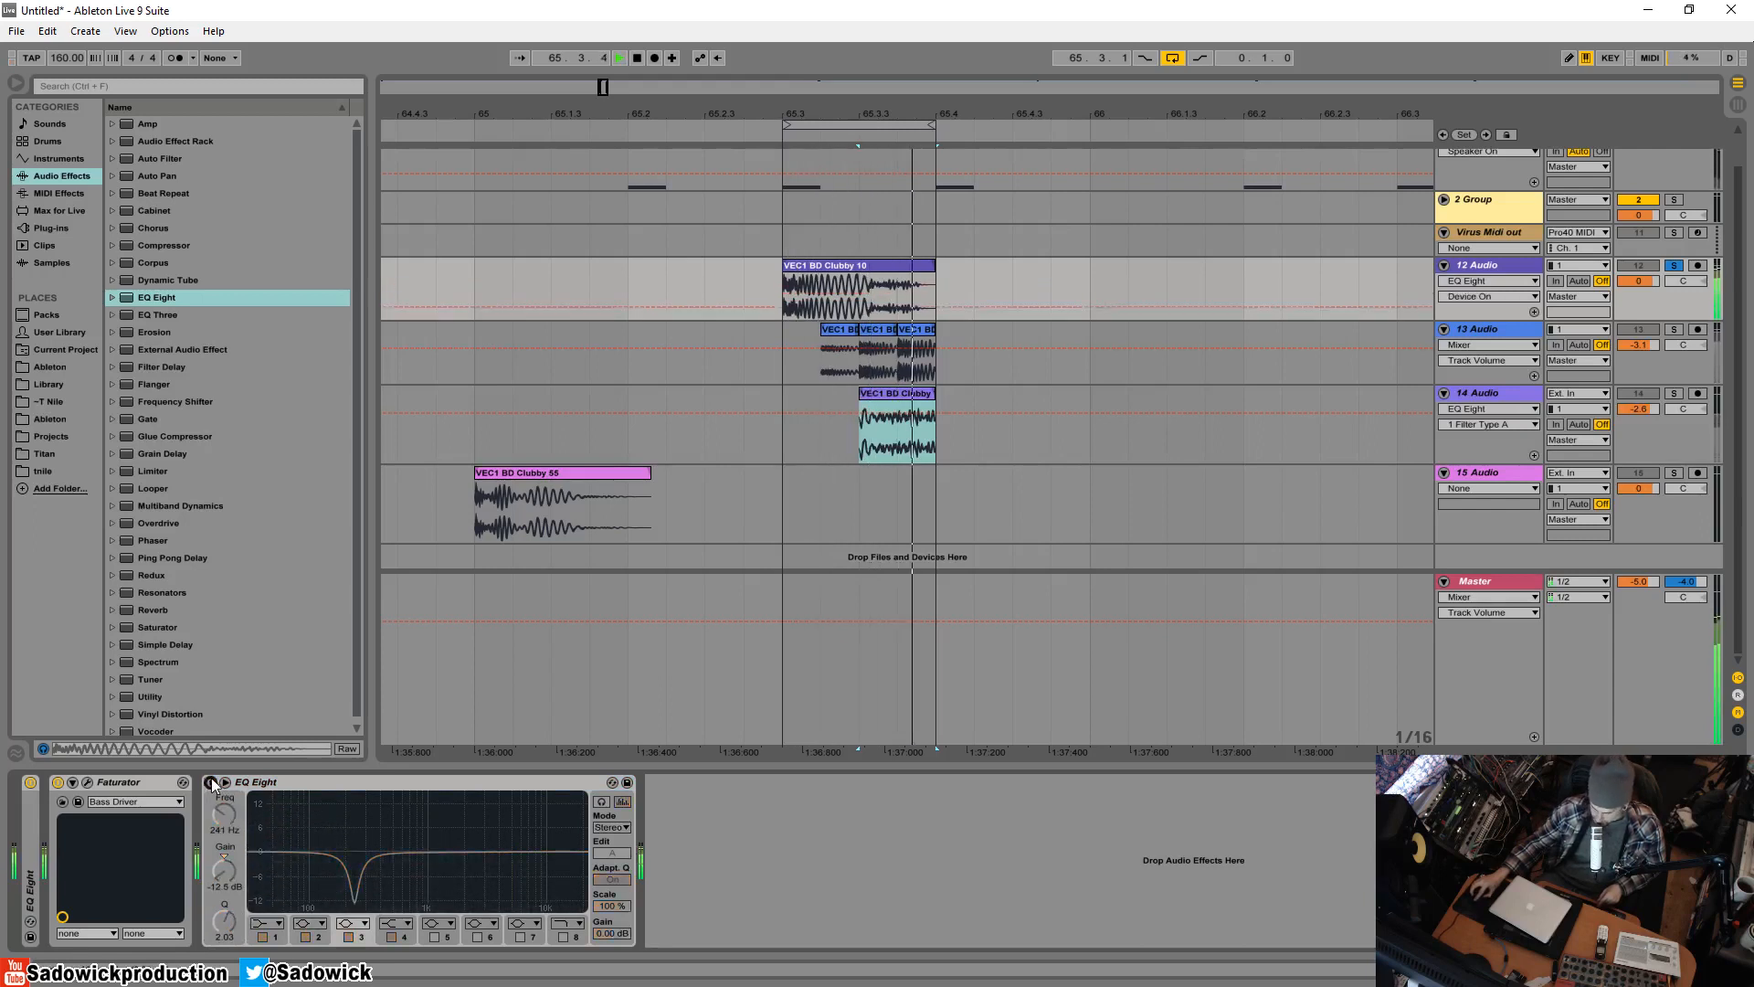
click(211, 782)
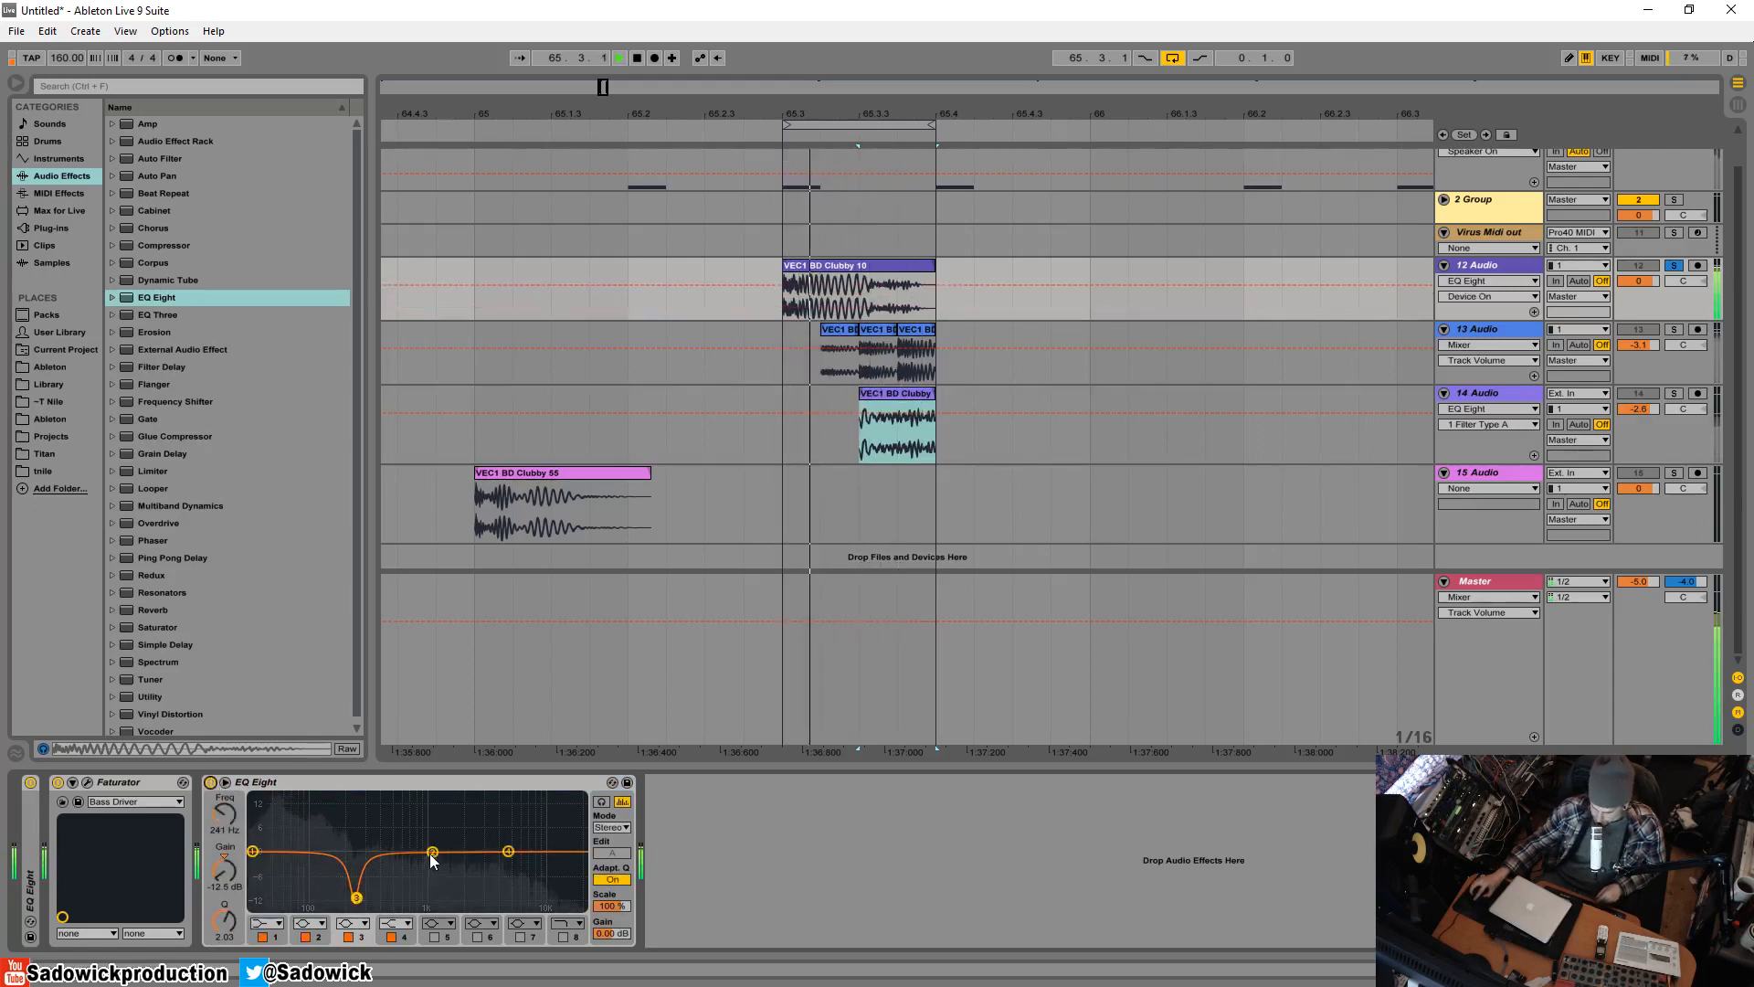
- Dip the mid band of the second EQ Eight slightly, boost band 1 by 2.60 dB at 82.0 Hz and compare with bypass
drag(432, 853, 507, 852)
drag(254, 851, 303, 842)
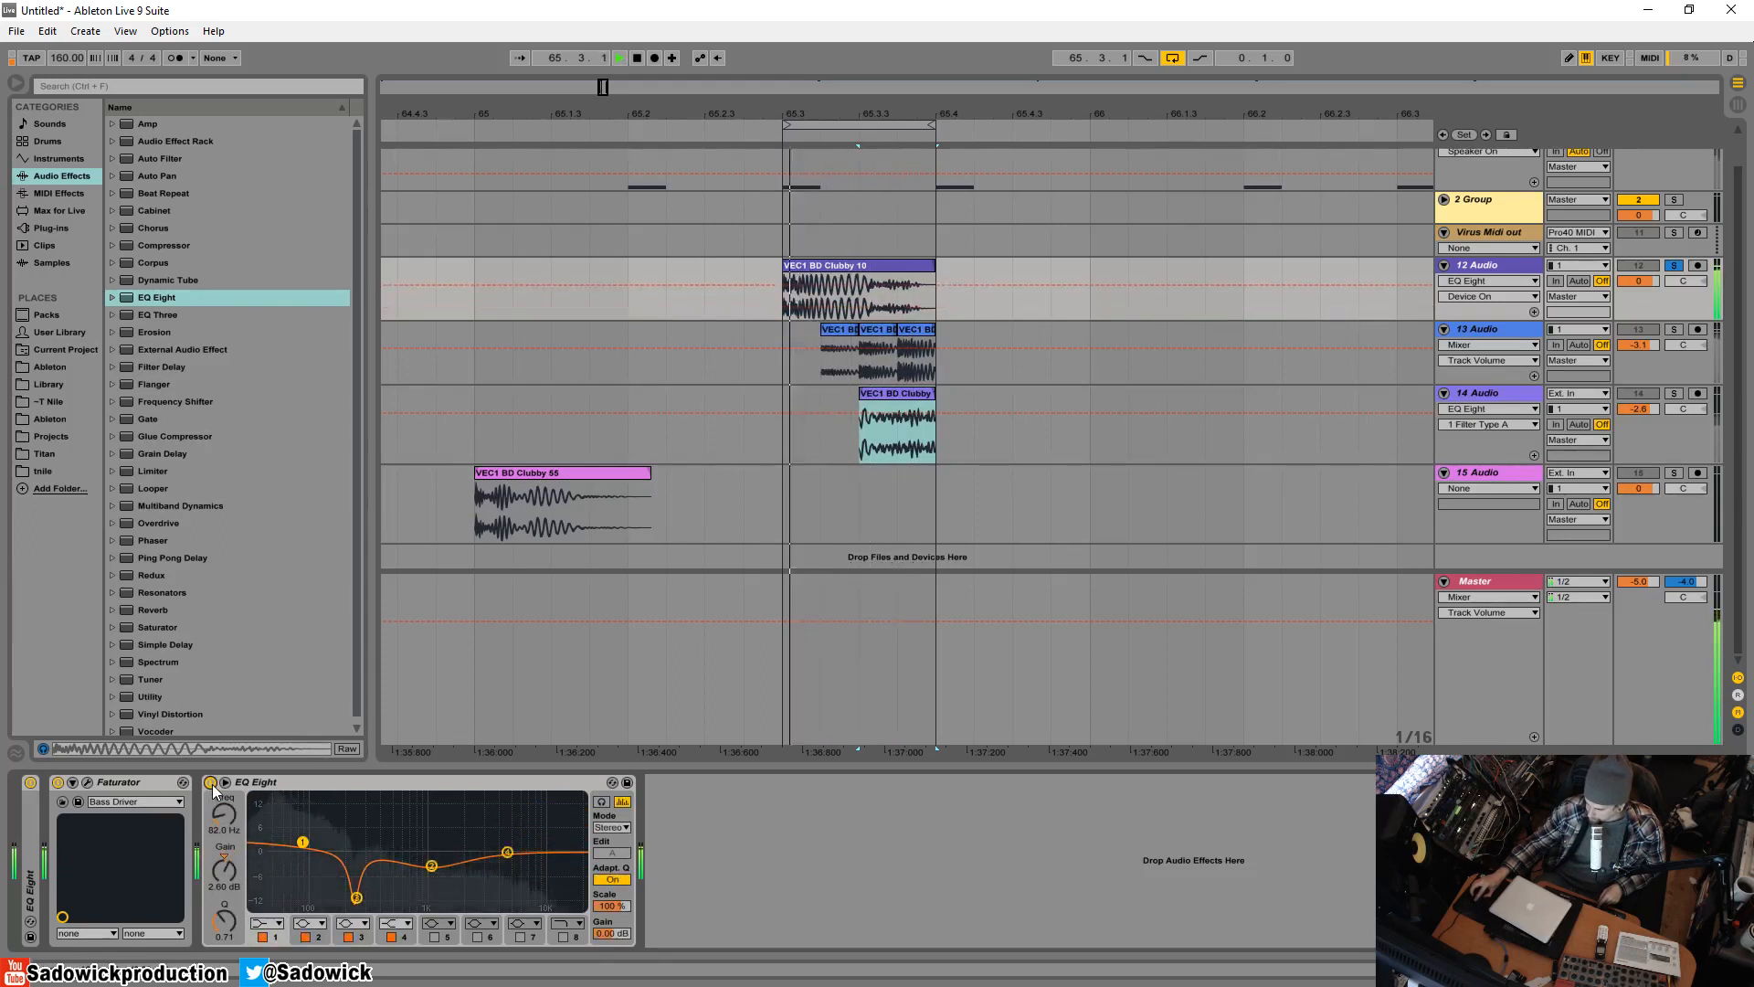
click(212, 784)
click(212, 784)
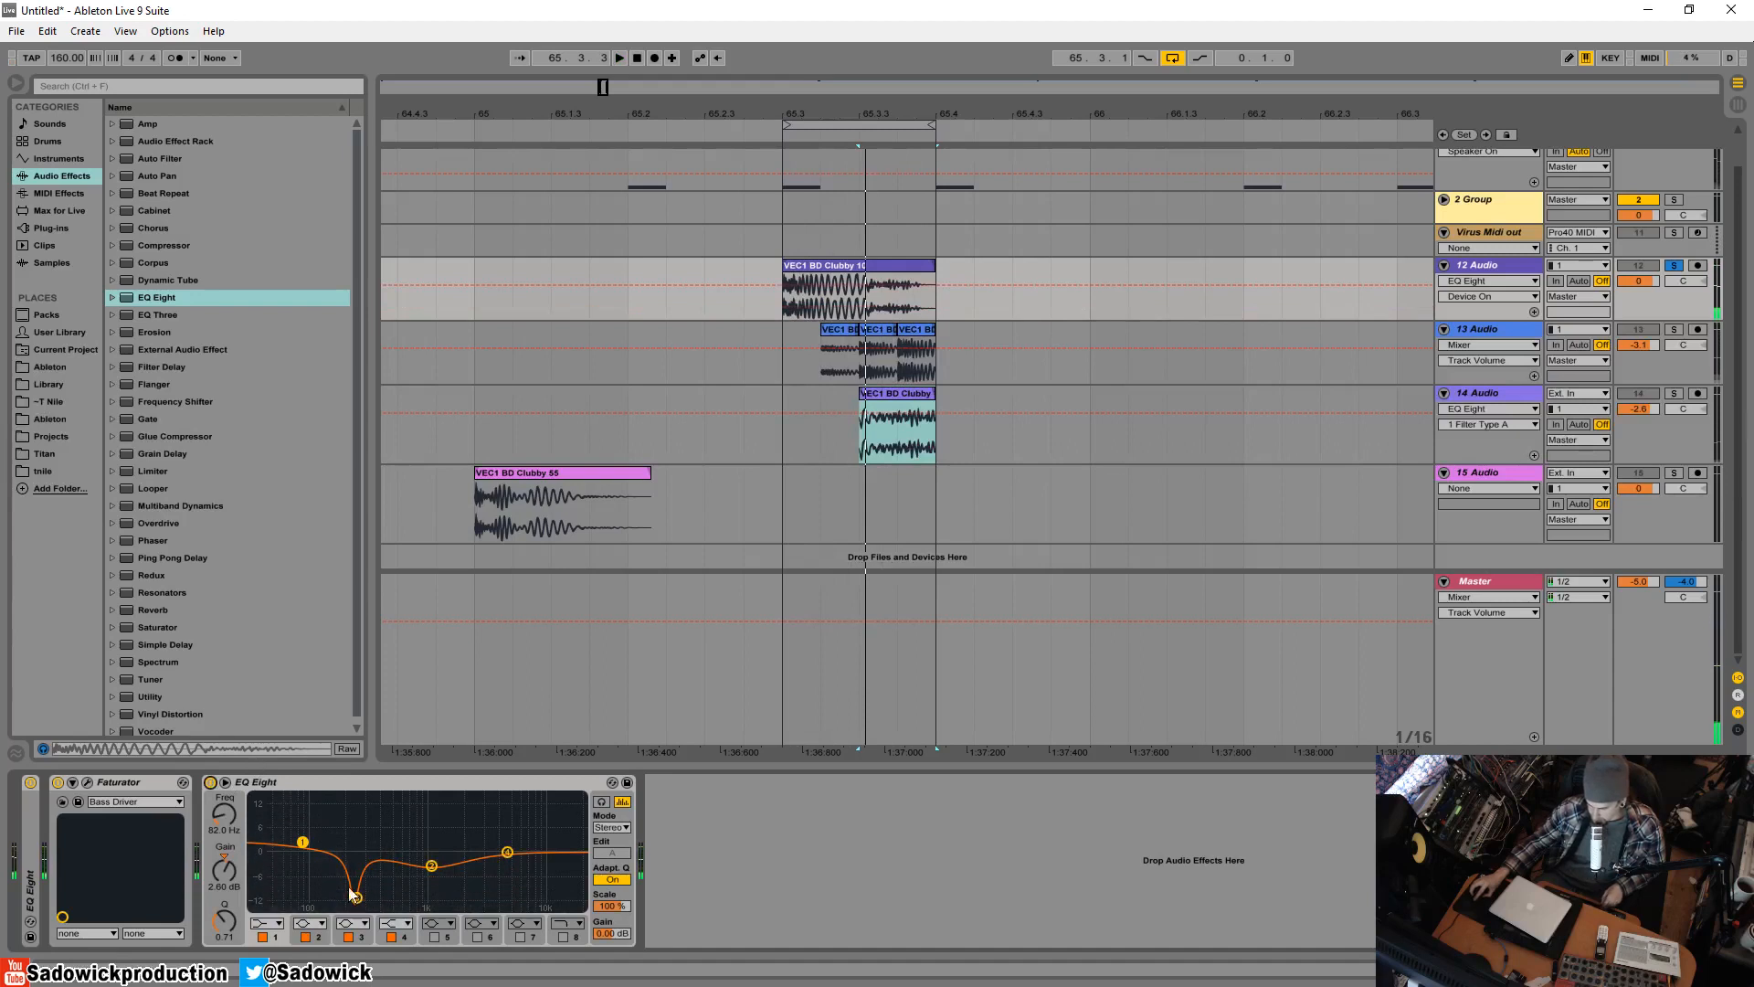
- Fold the main kick's EQ Eight and Faturator devices and group all three into an Audio Effect Rack
double_click(146, 782)
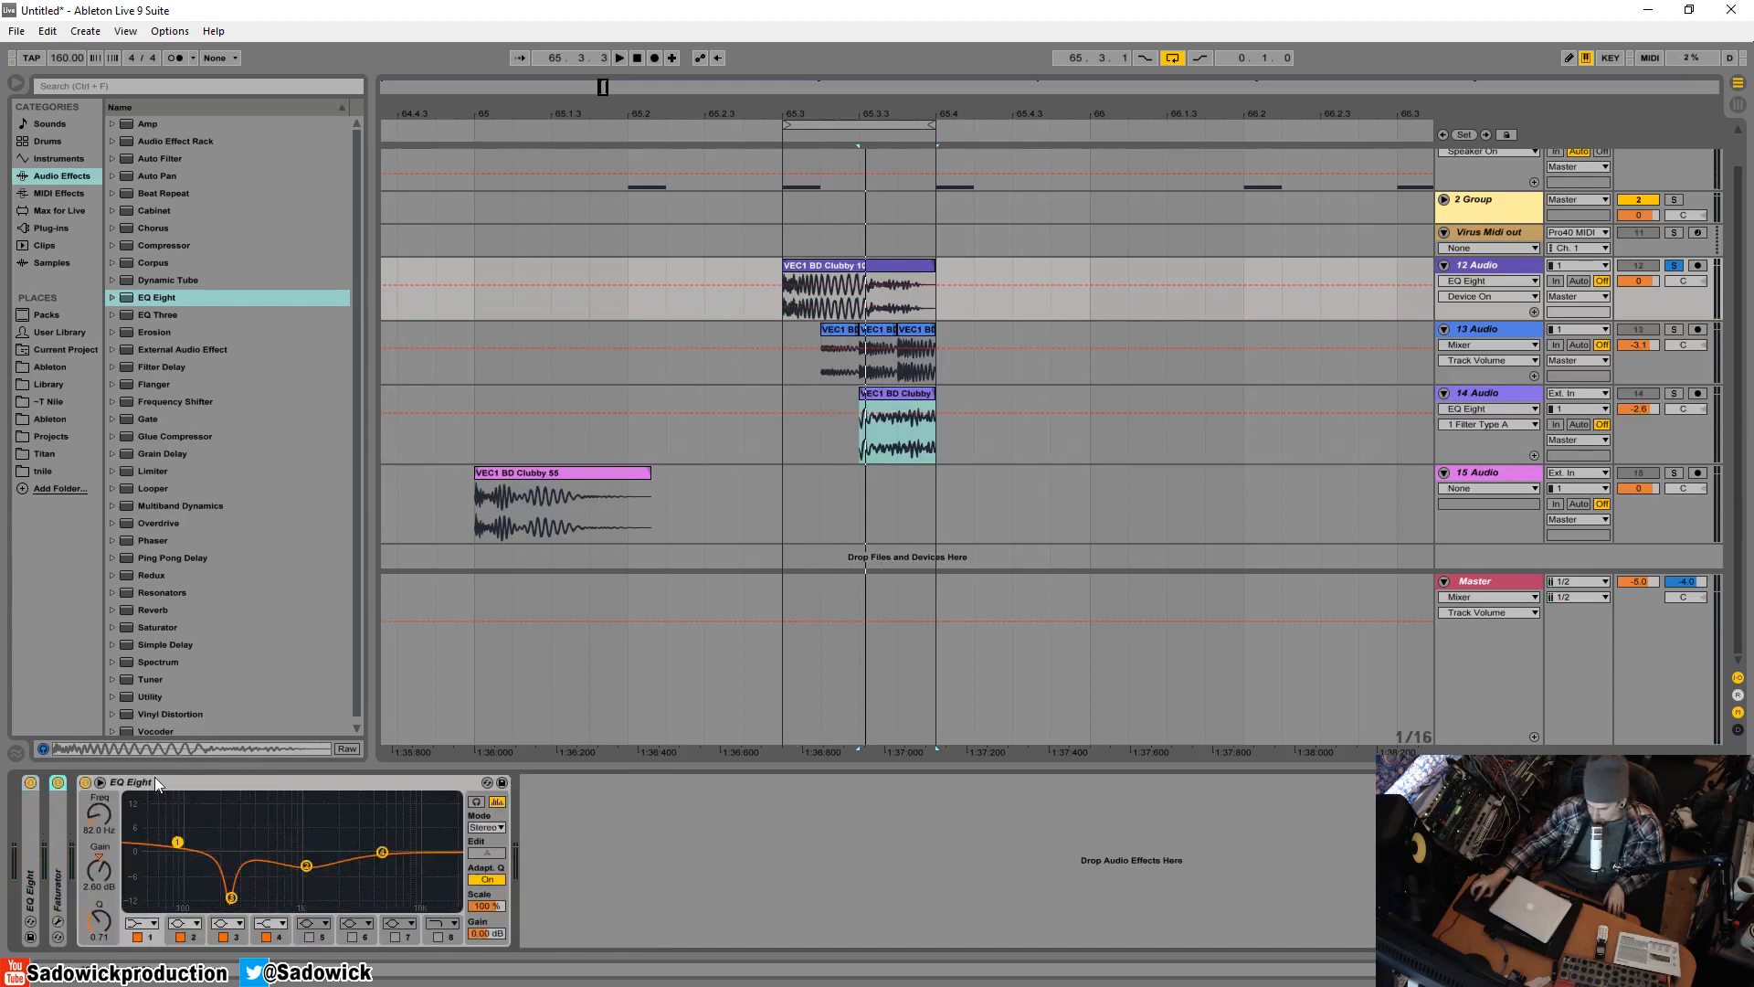
double_click(155, 777)
right_click(30, 822)
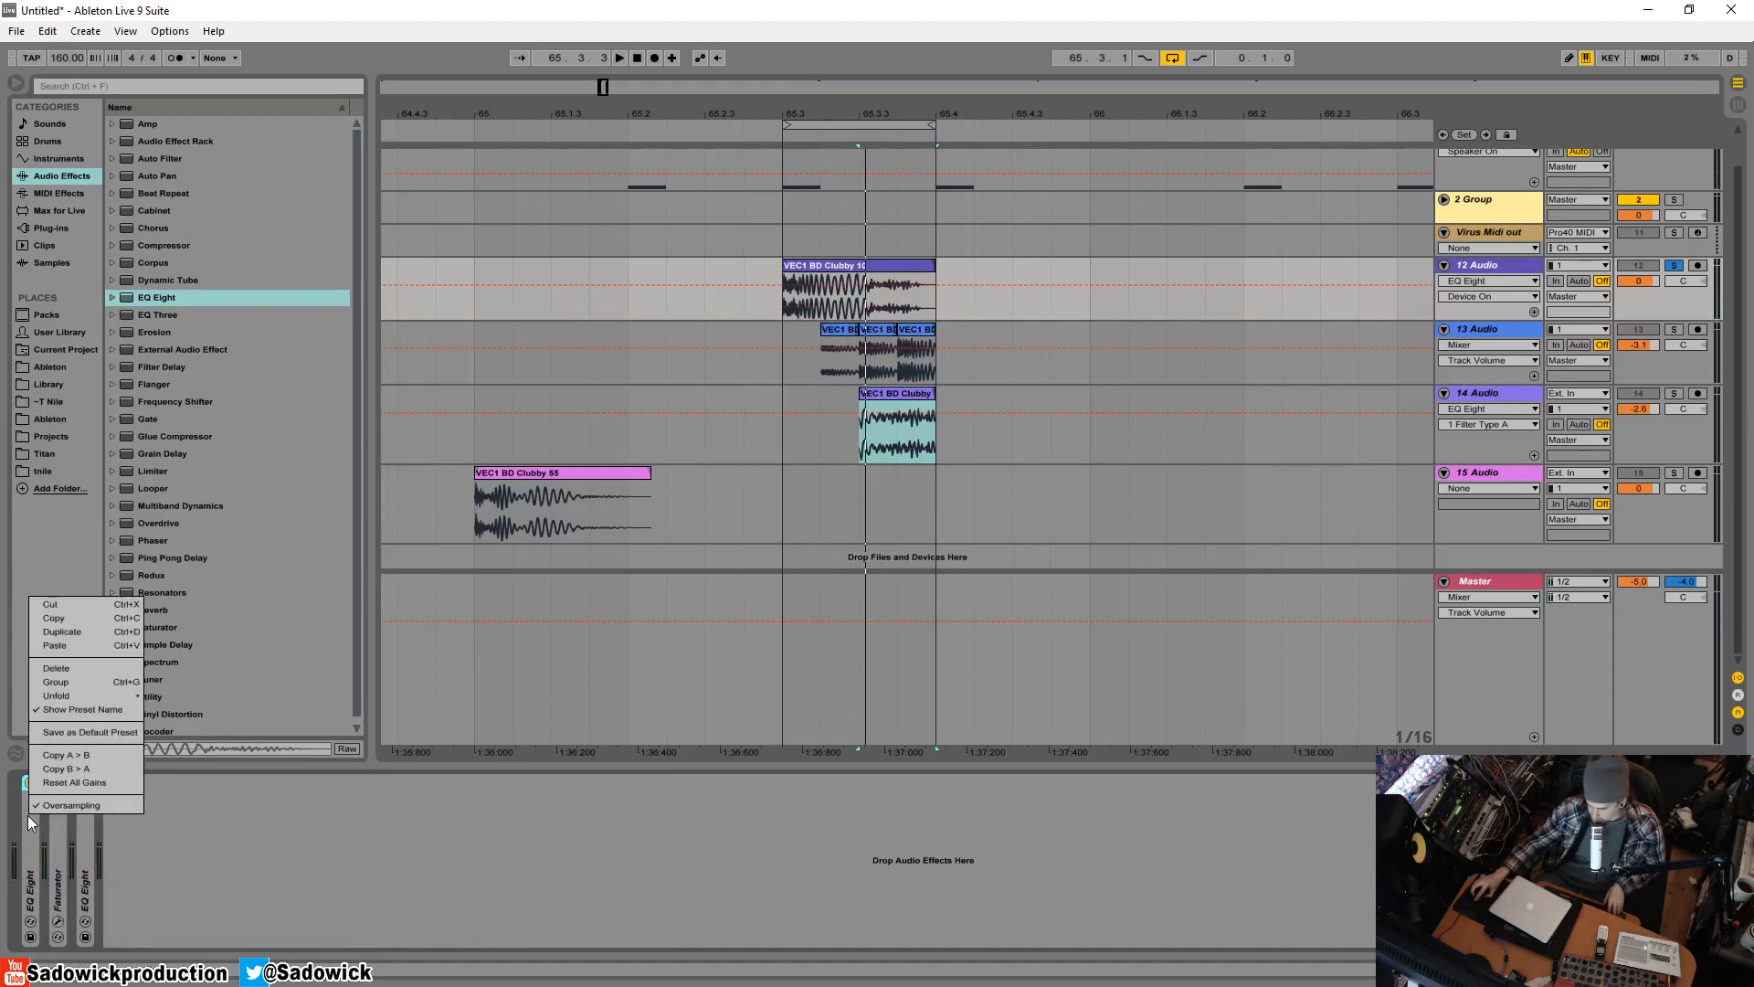
click(79, 683)
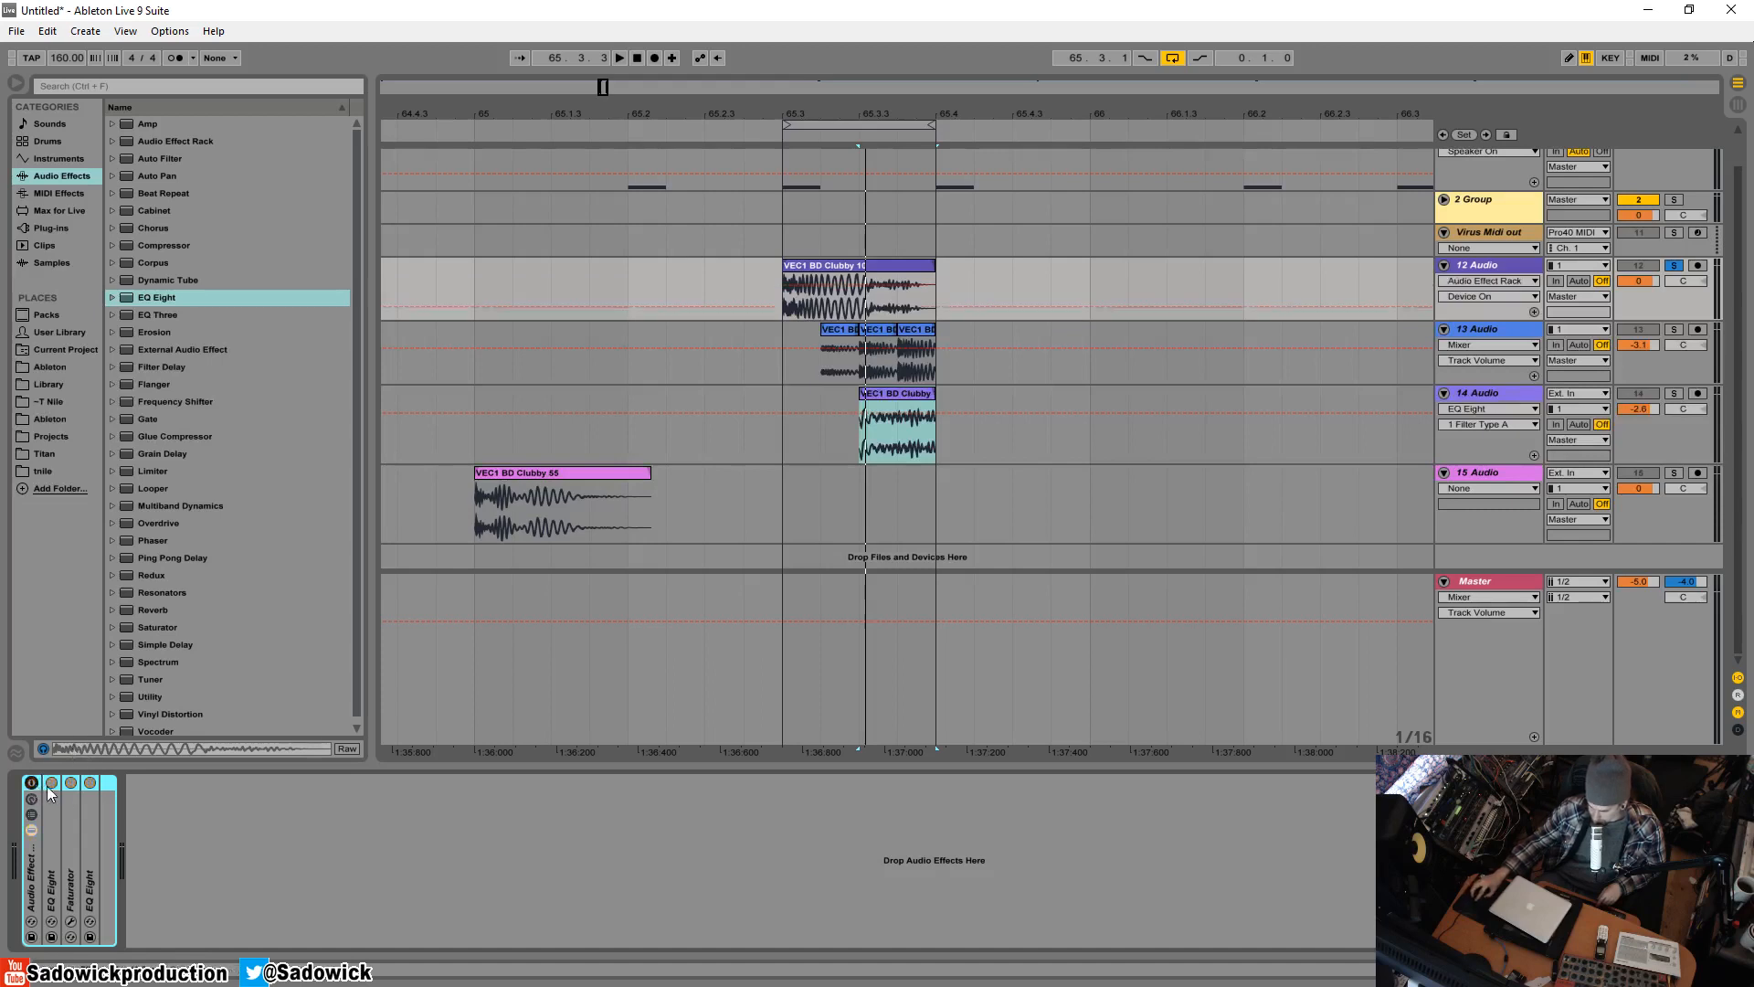
- Play the main kick with its Audio Effect Rack switched off and on to compare the sound
key(space)
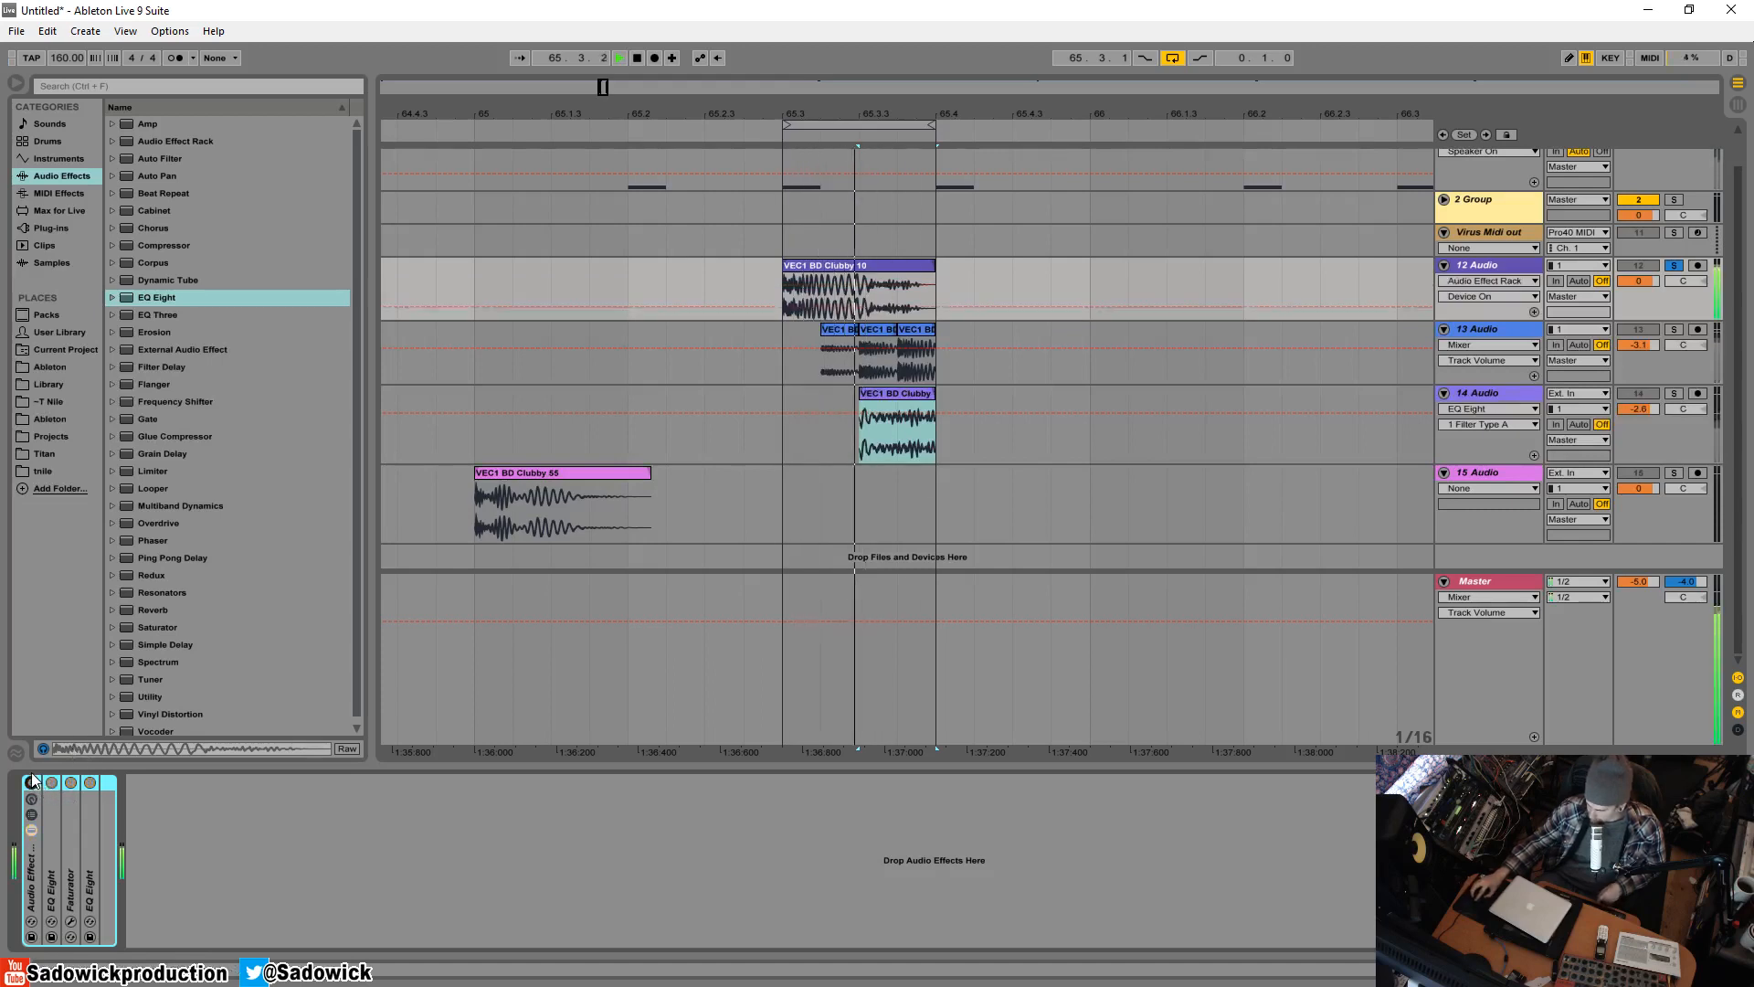
key(space)
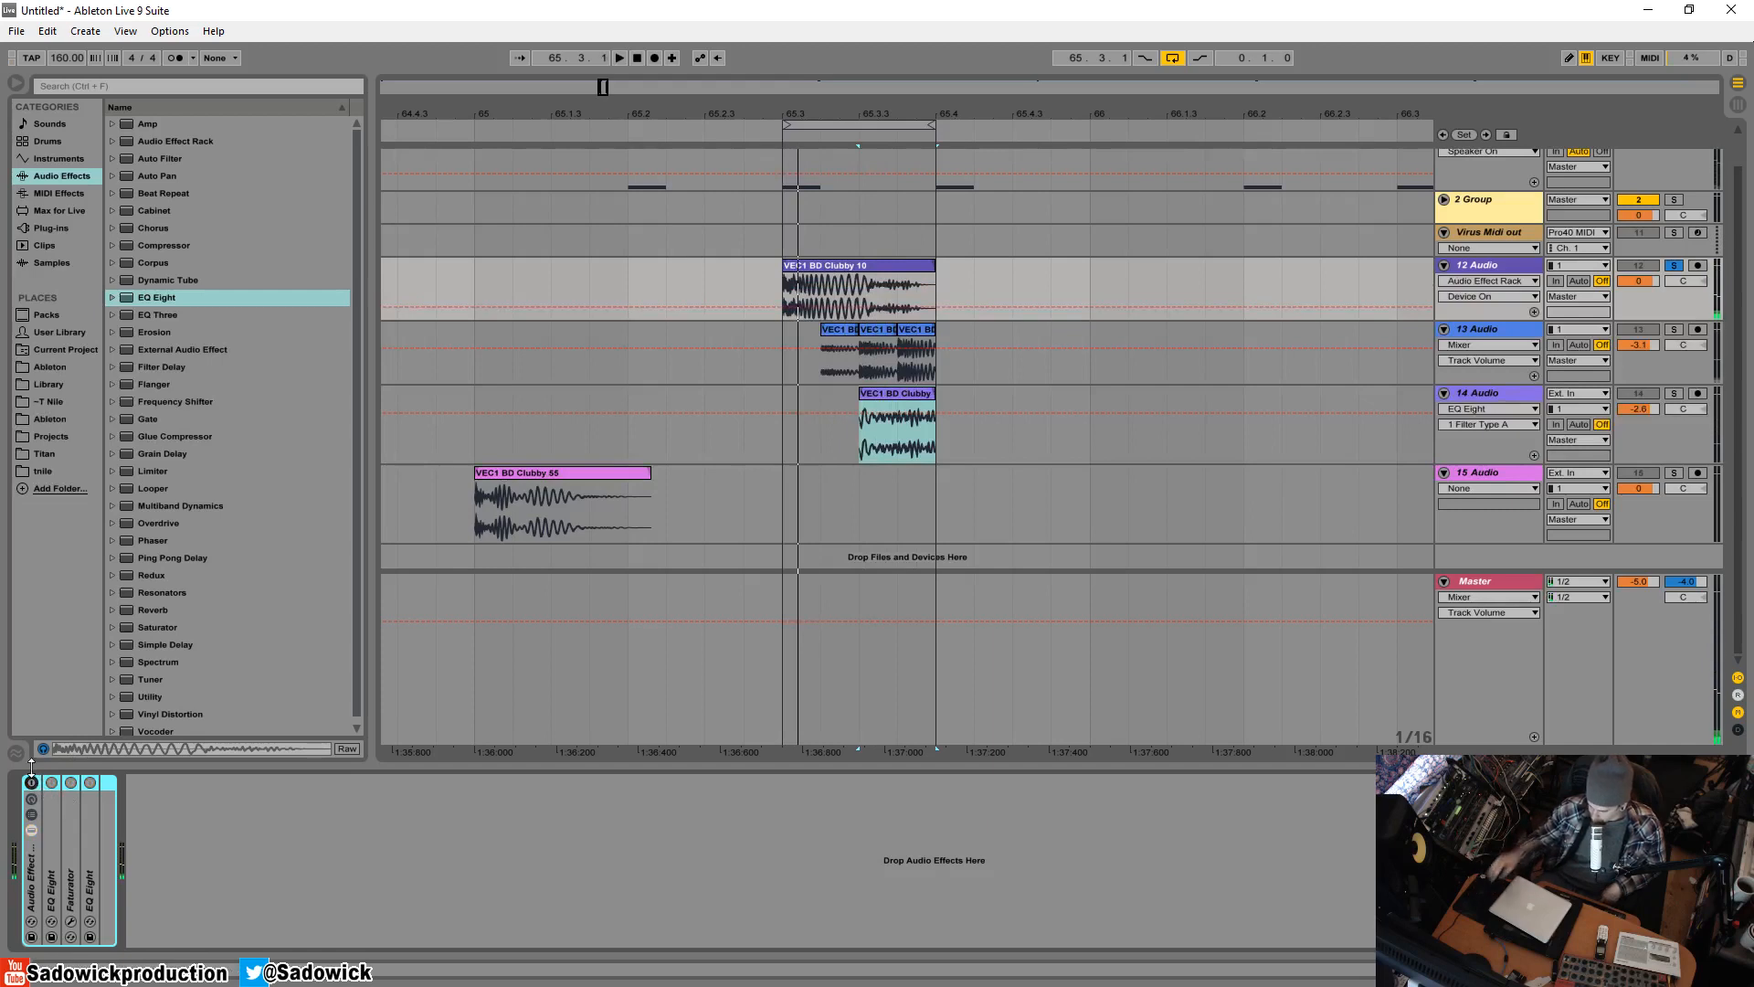
key(space)
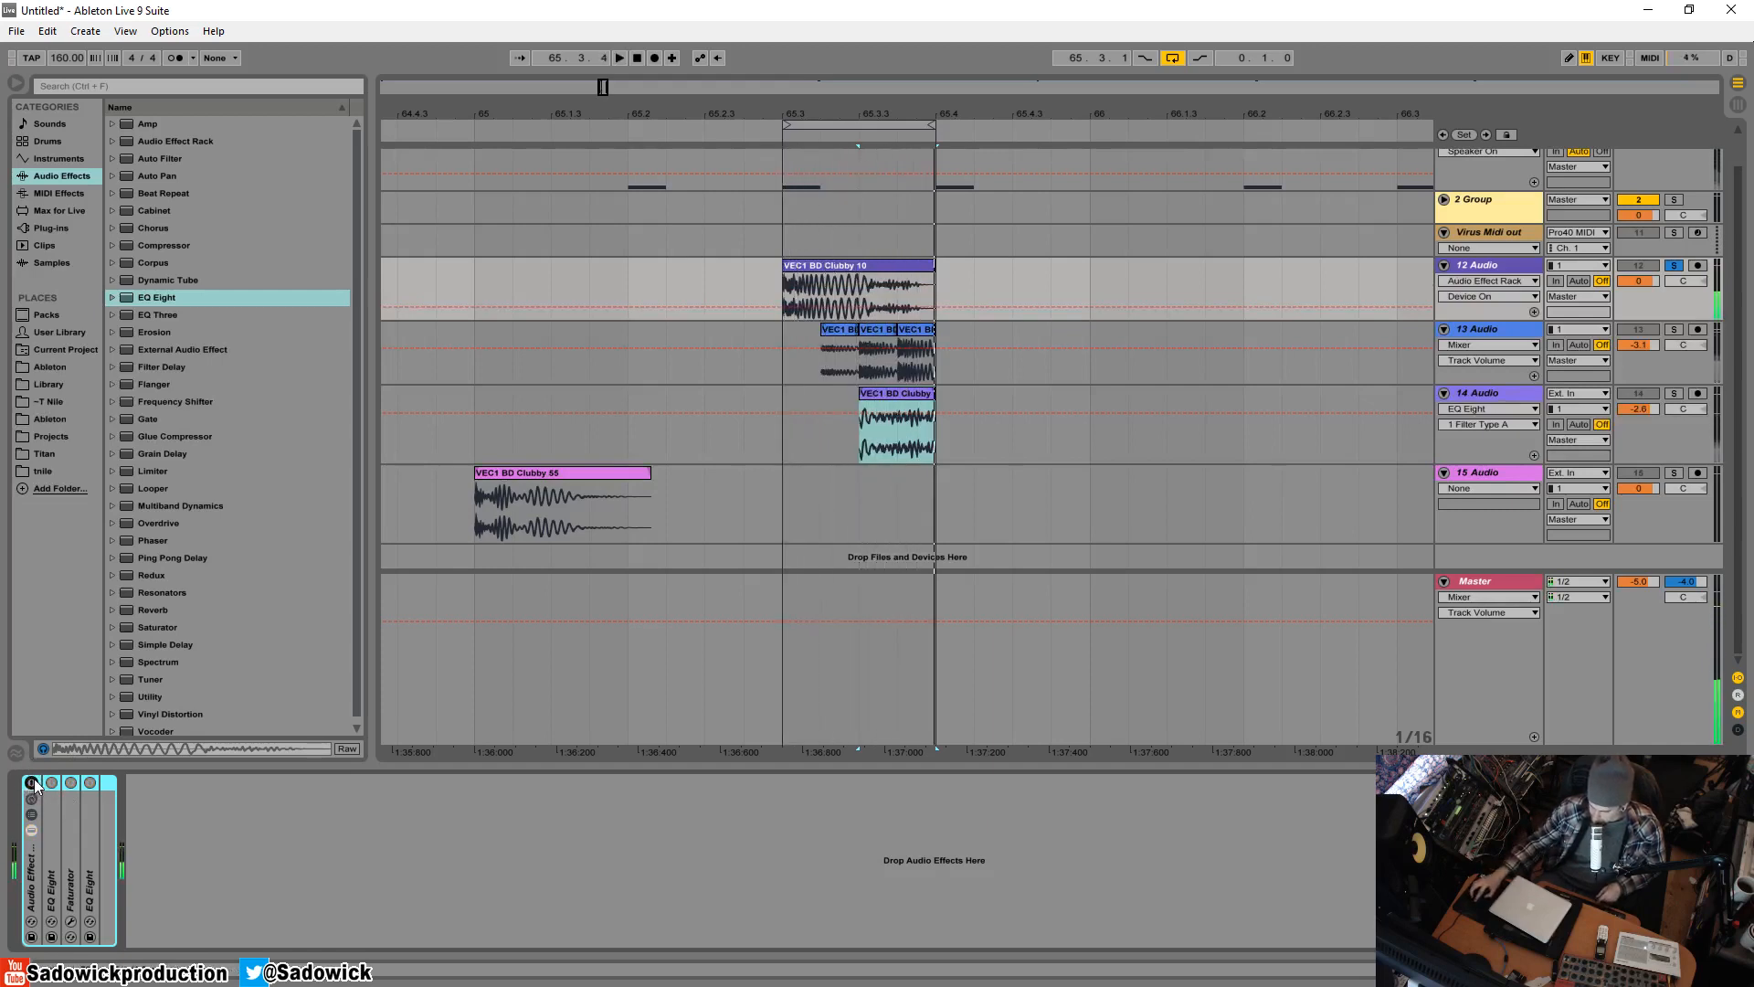
click(32, 784)
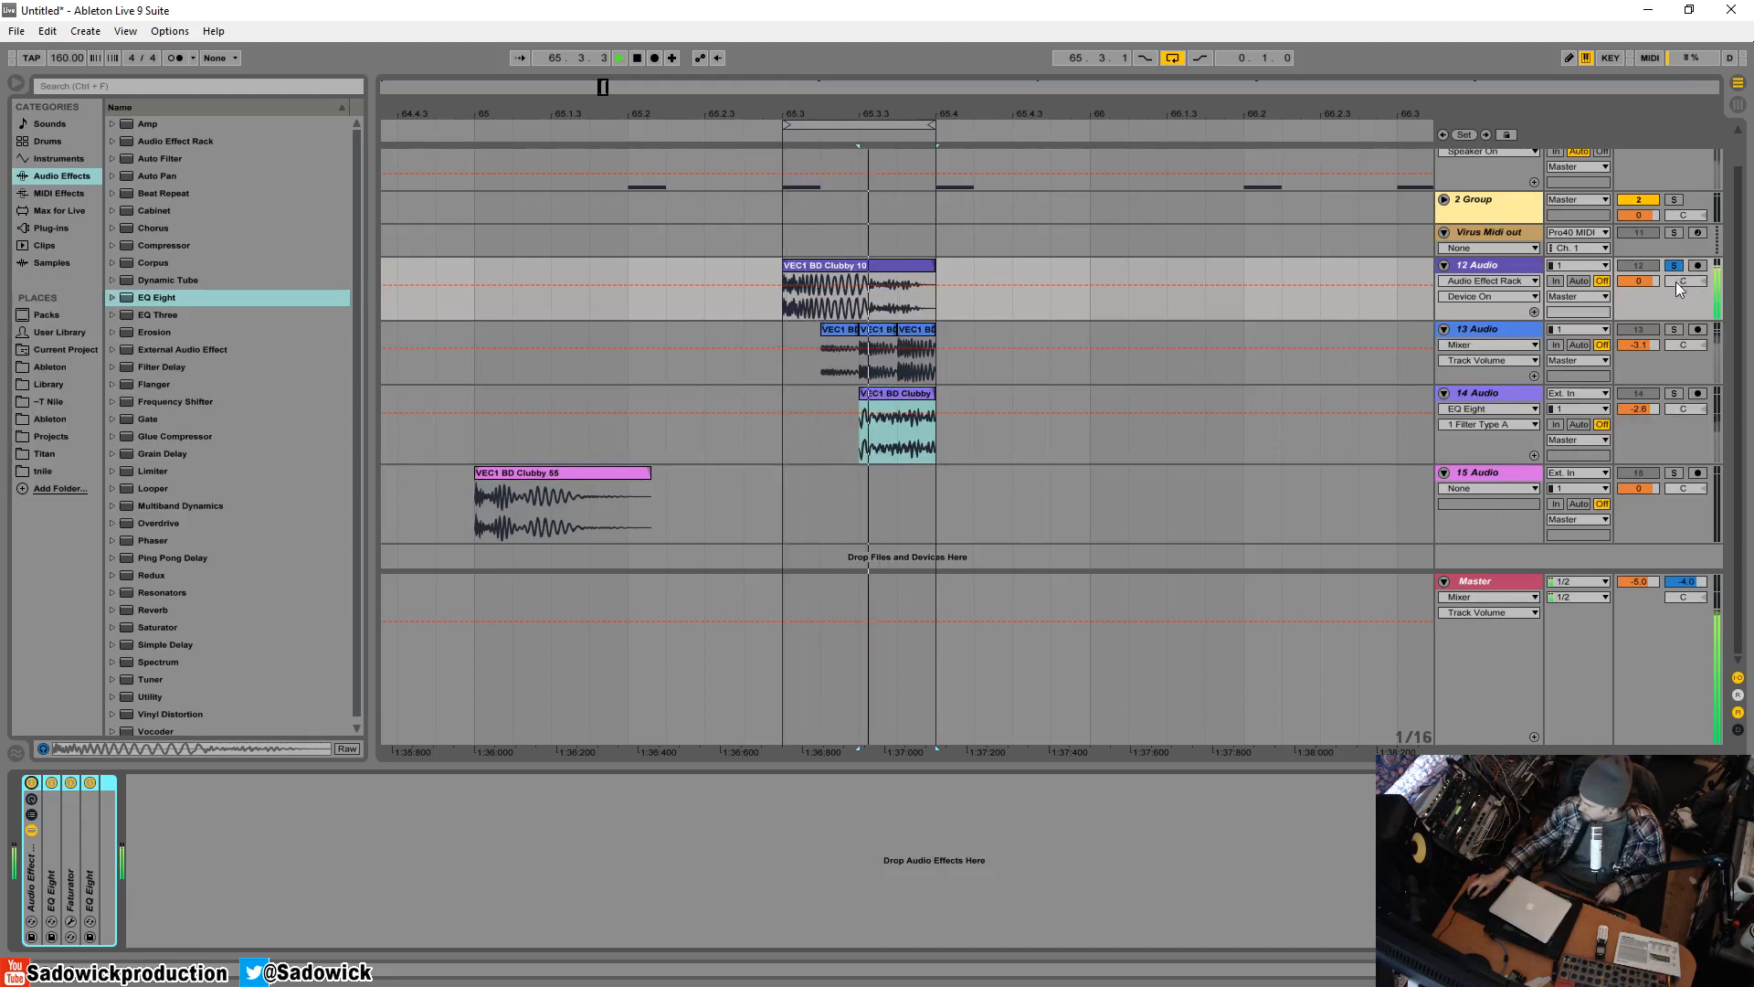
key(space)
- Solo the 13 Audio track, audition it and add an EQ Eight to it
click(1673, 330)
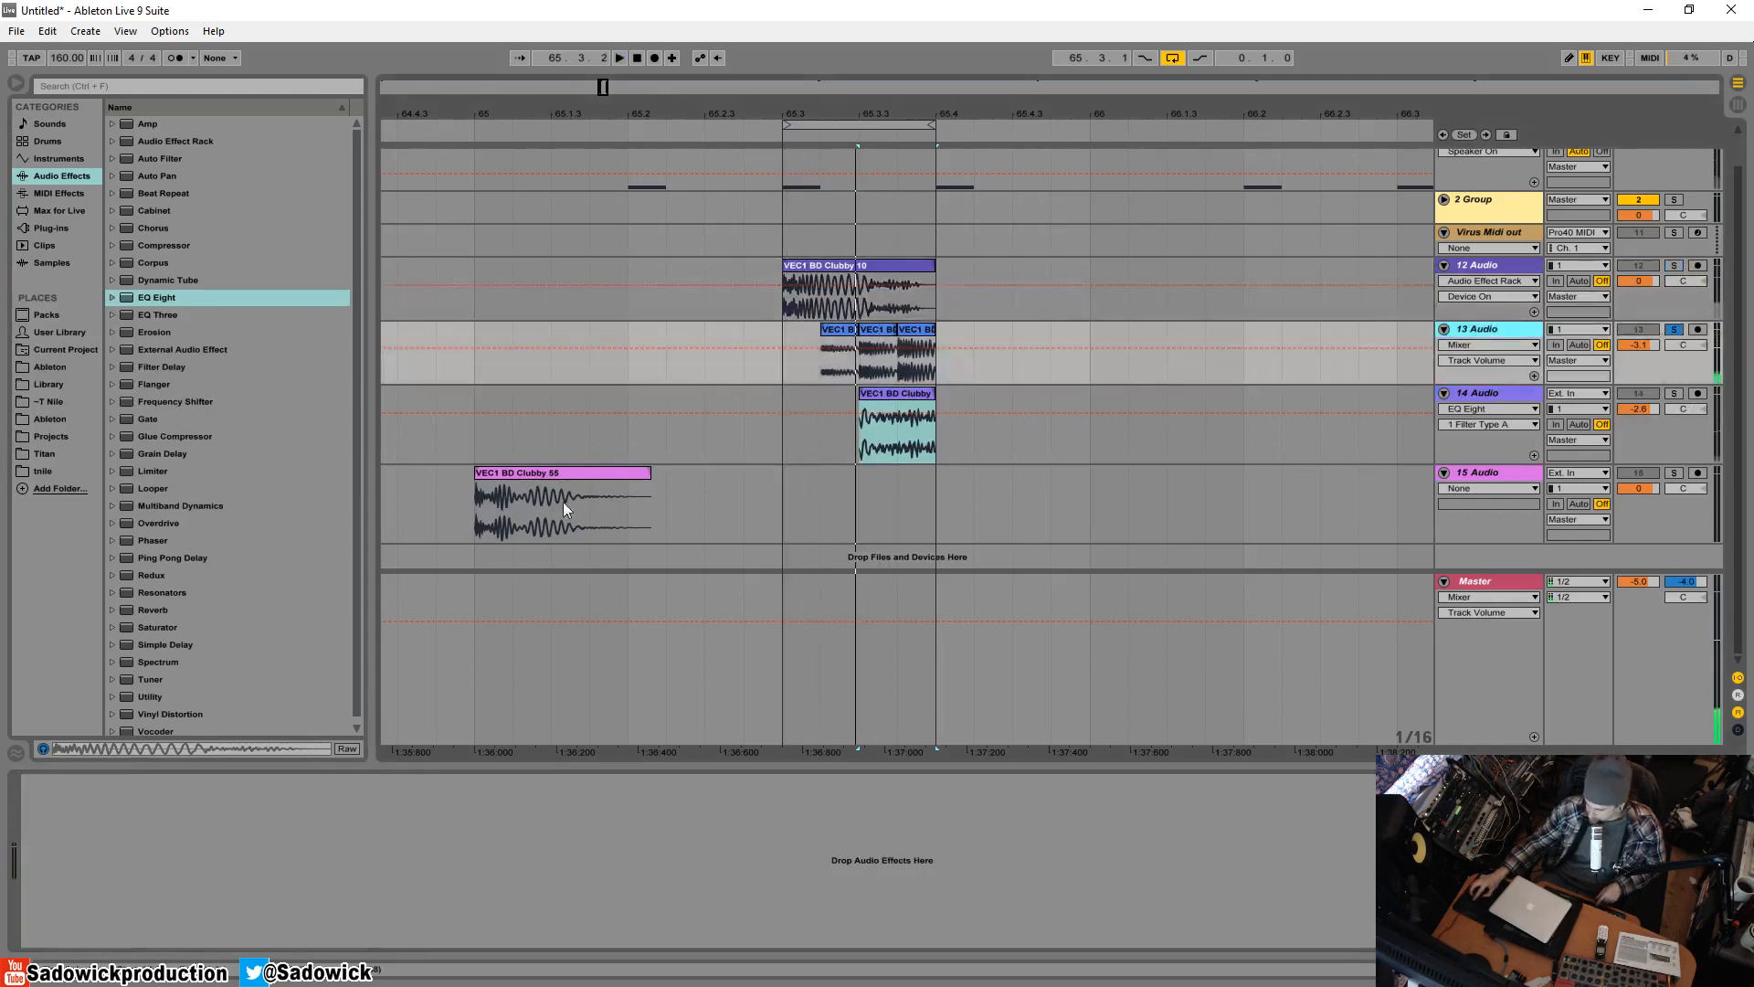
key(space)
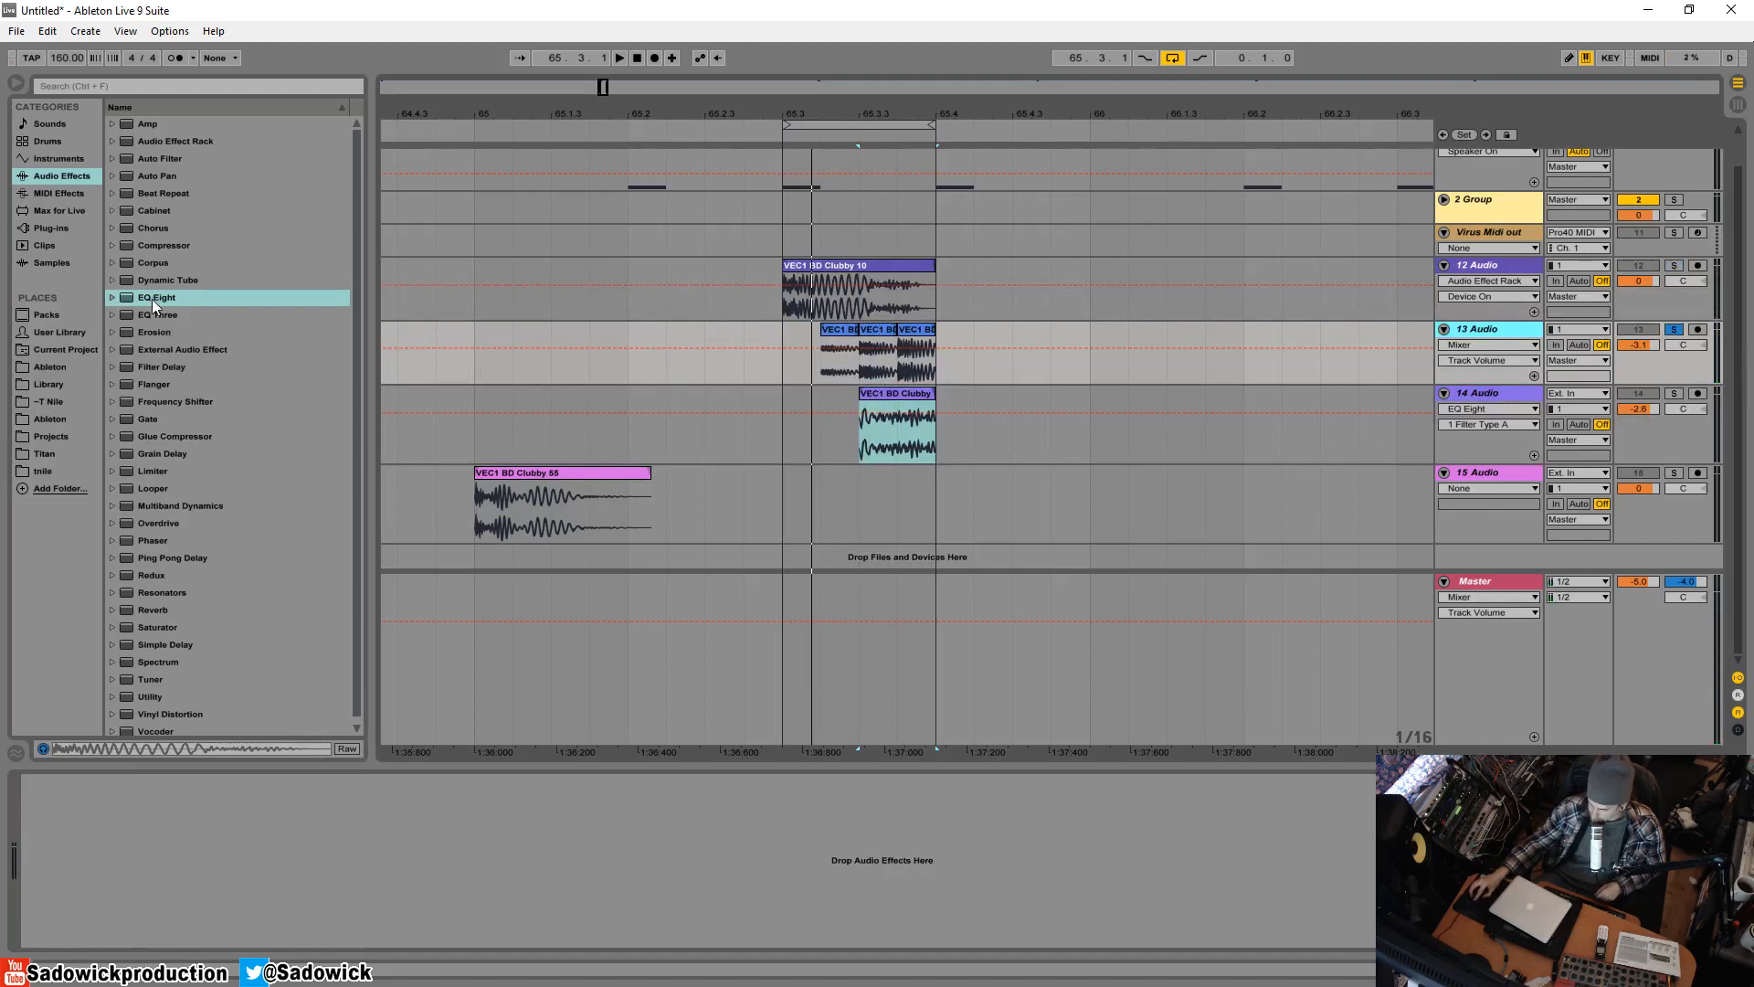
drag(151, 299, 122, 742)
drag(113, 813, 114, 815)
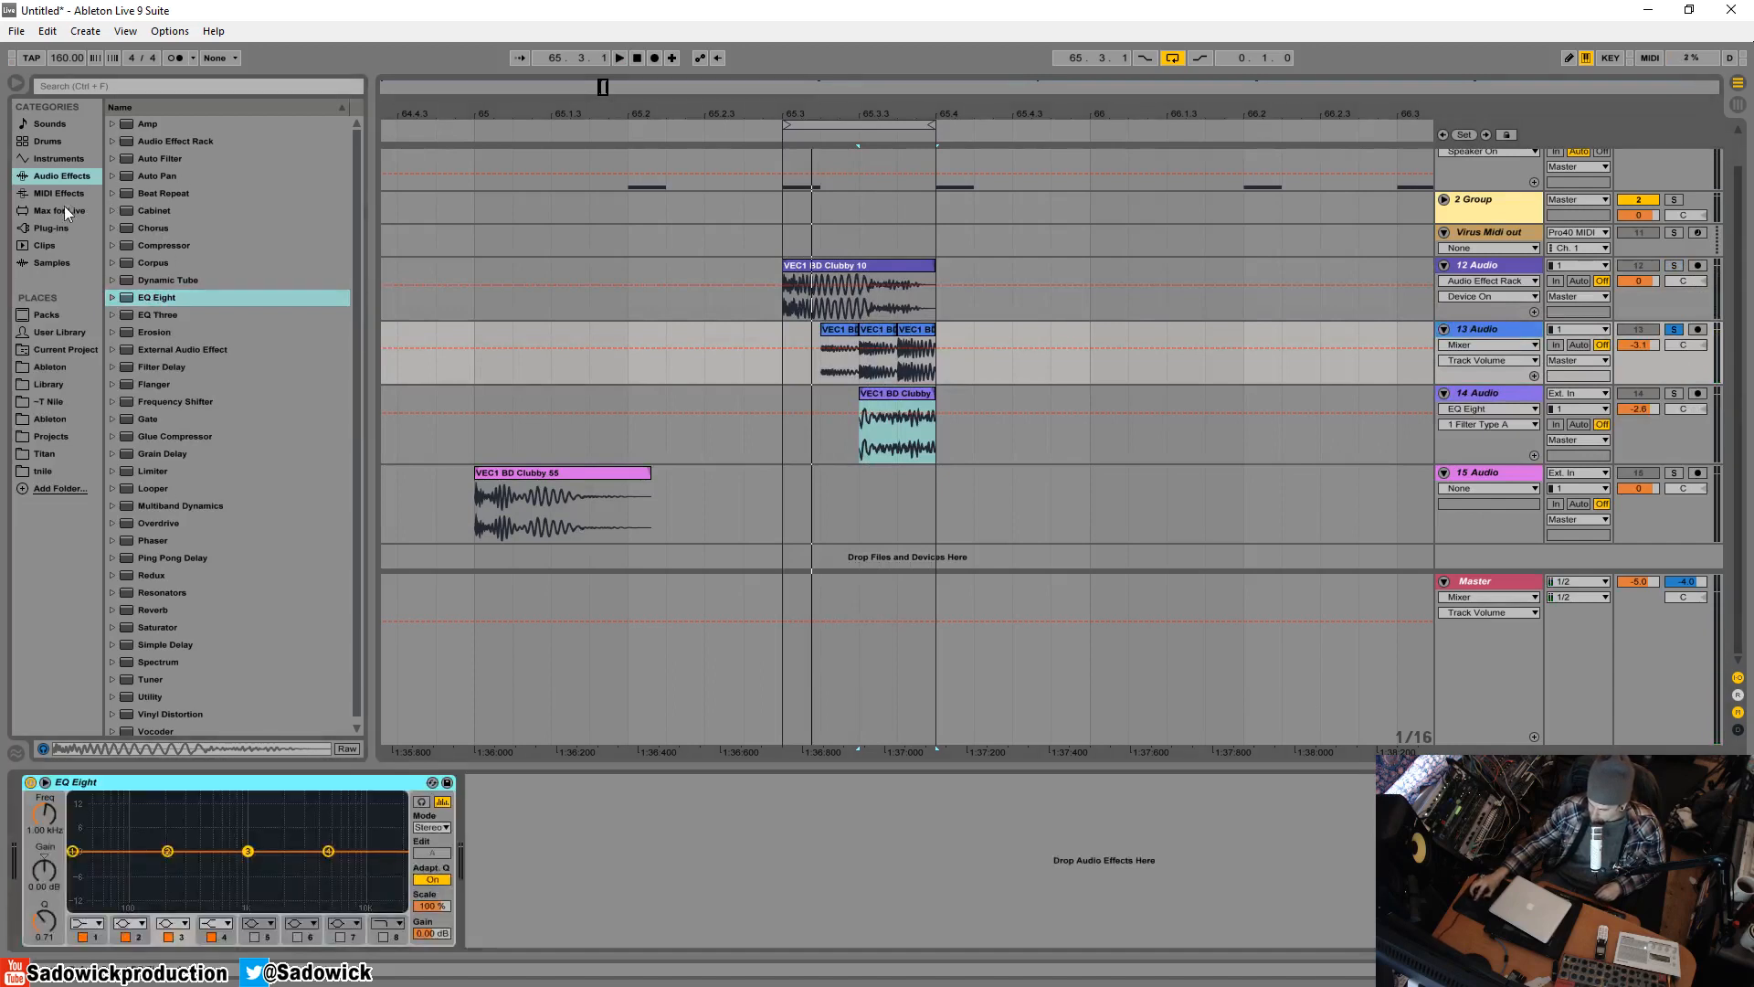
- Add the Faturator plug-in after the EQ Eight on 13 Audio and open its window
click(57, 229)
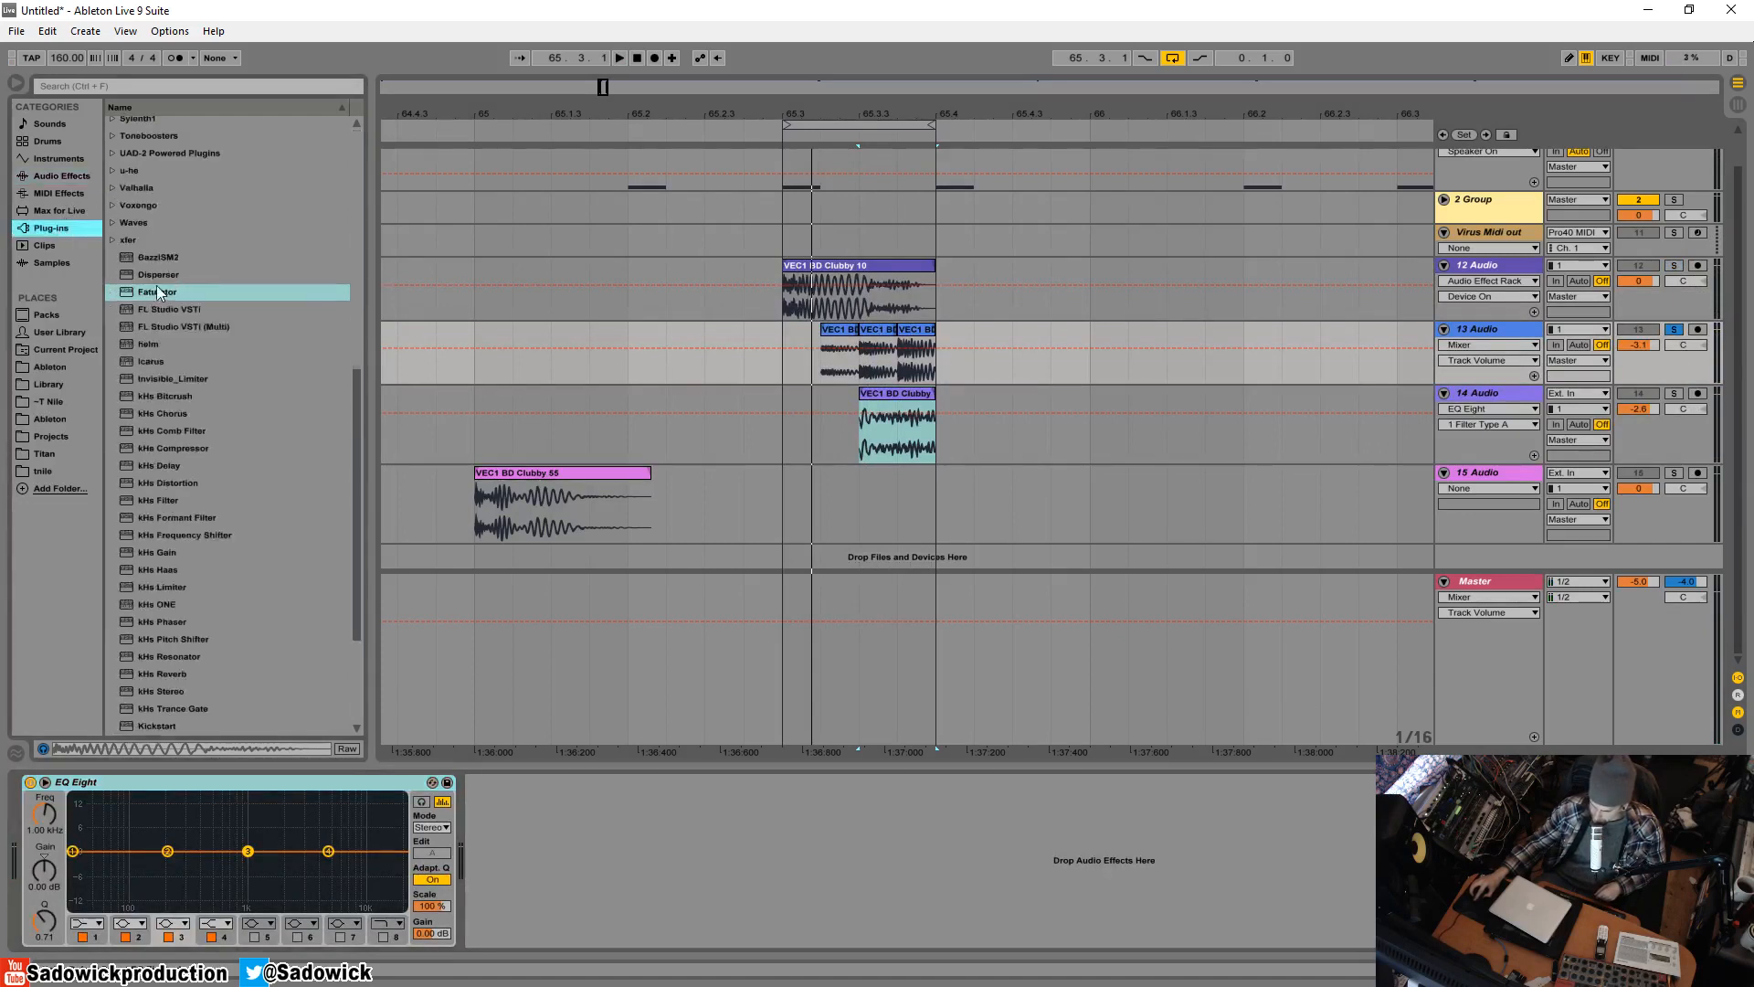
mouse_move(157, 289)
mouse_down()
mouse_move(545, 869)
mouse_move(521, 851)
mouse_up()
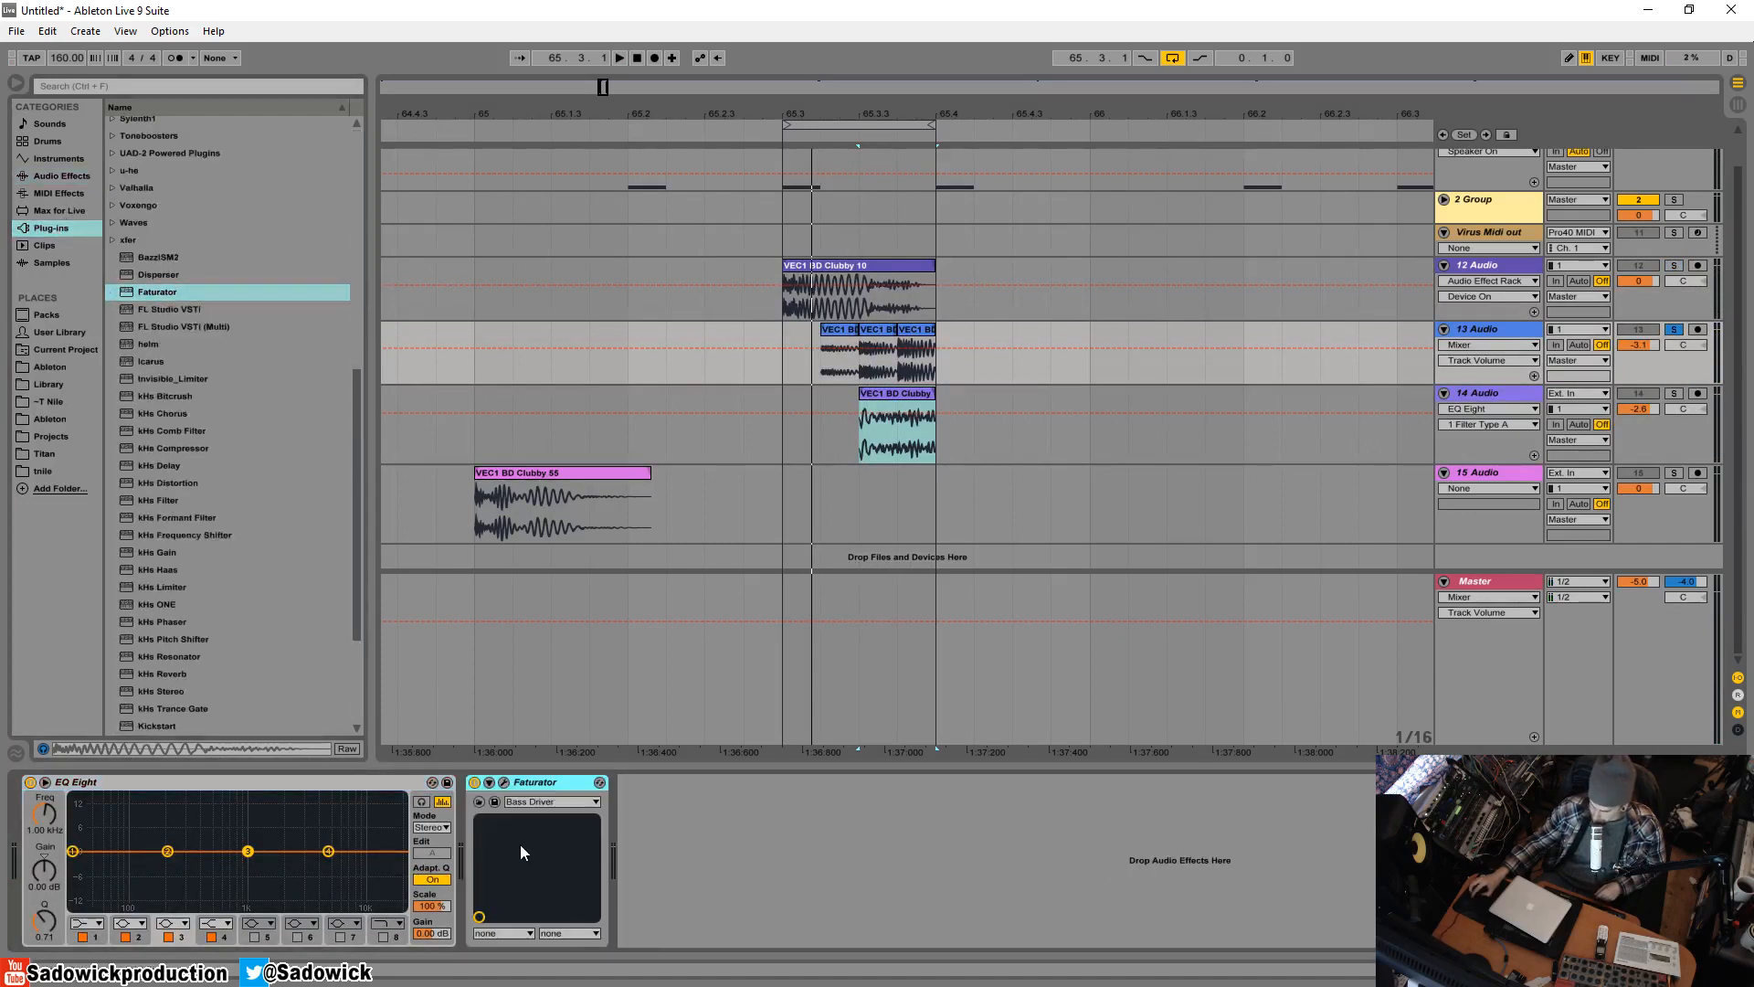
click(506, 781)
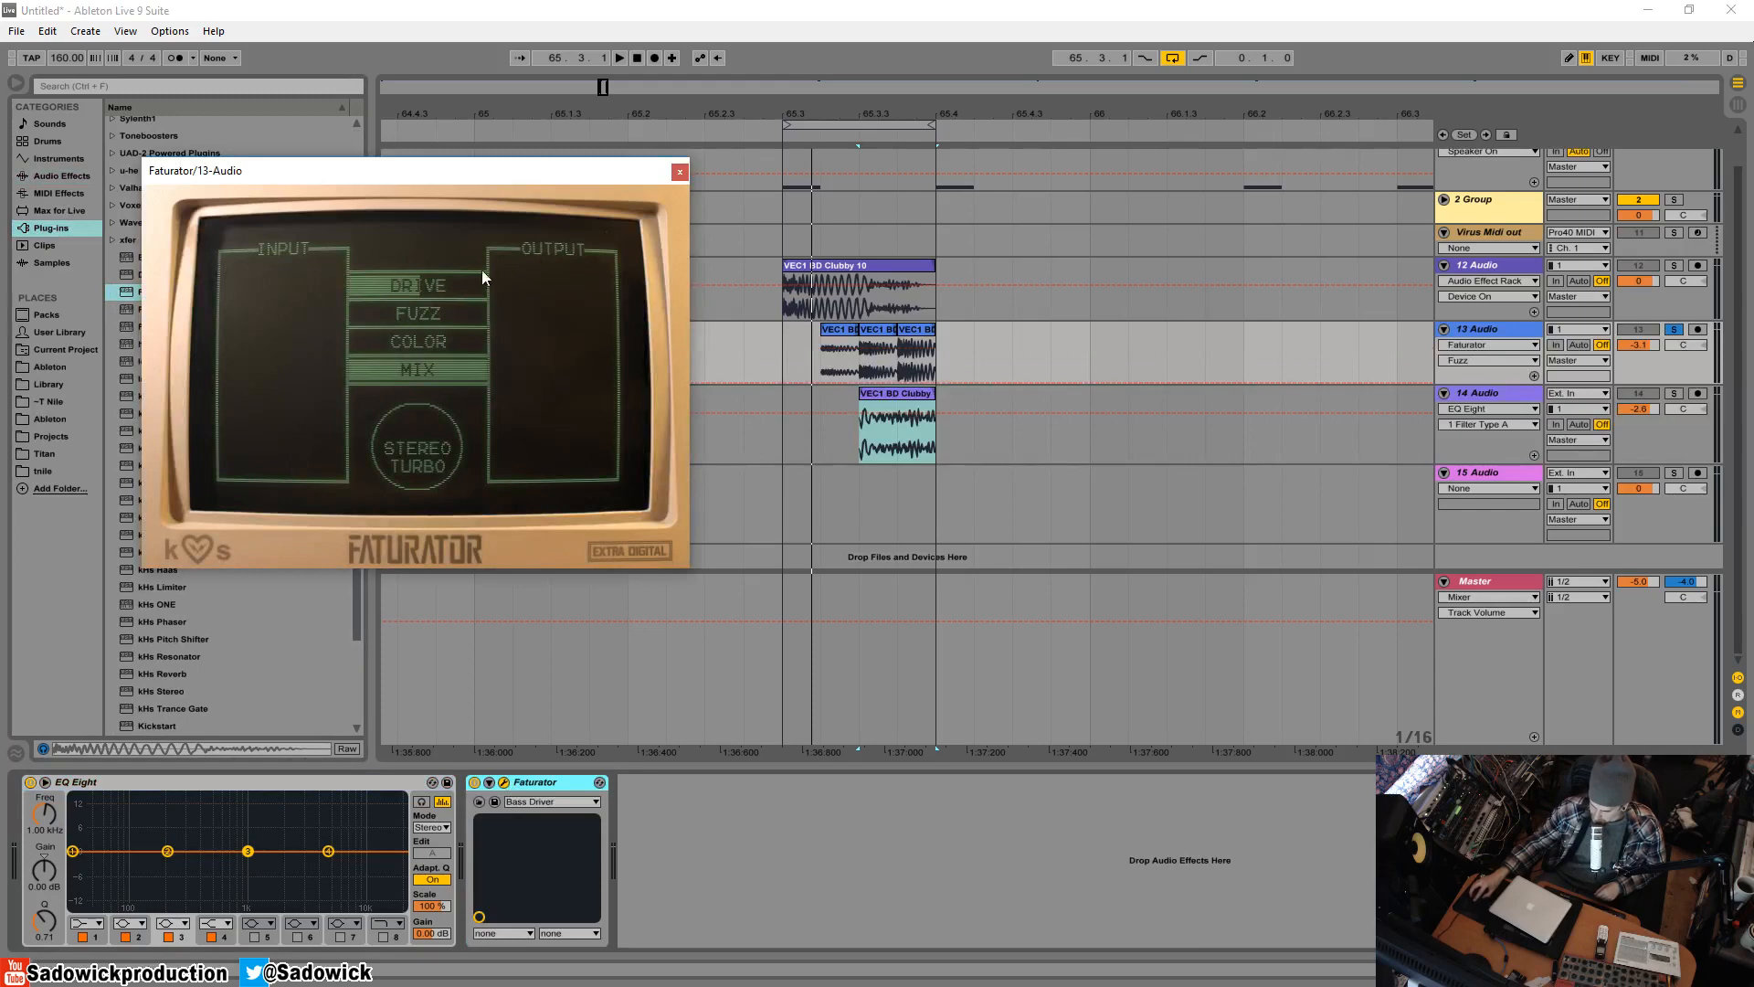
- Raise Faturator's Drive to nearly half and Color to about two thirds on 13 Audio, with slight stereo width, while auditioning the loop
key(space)
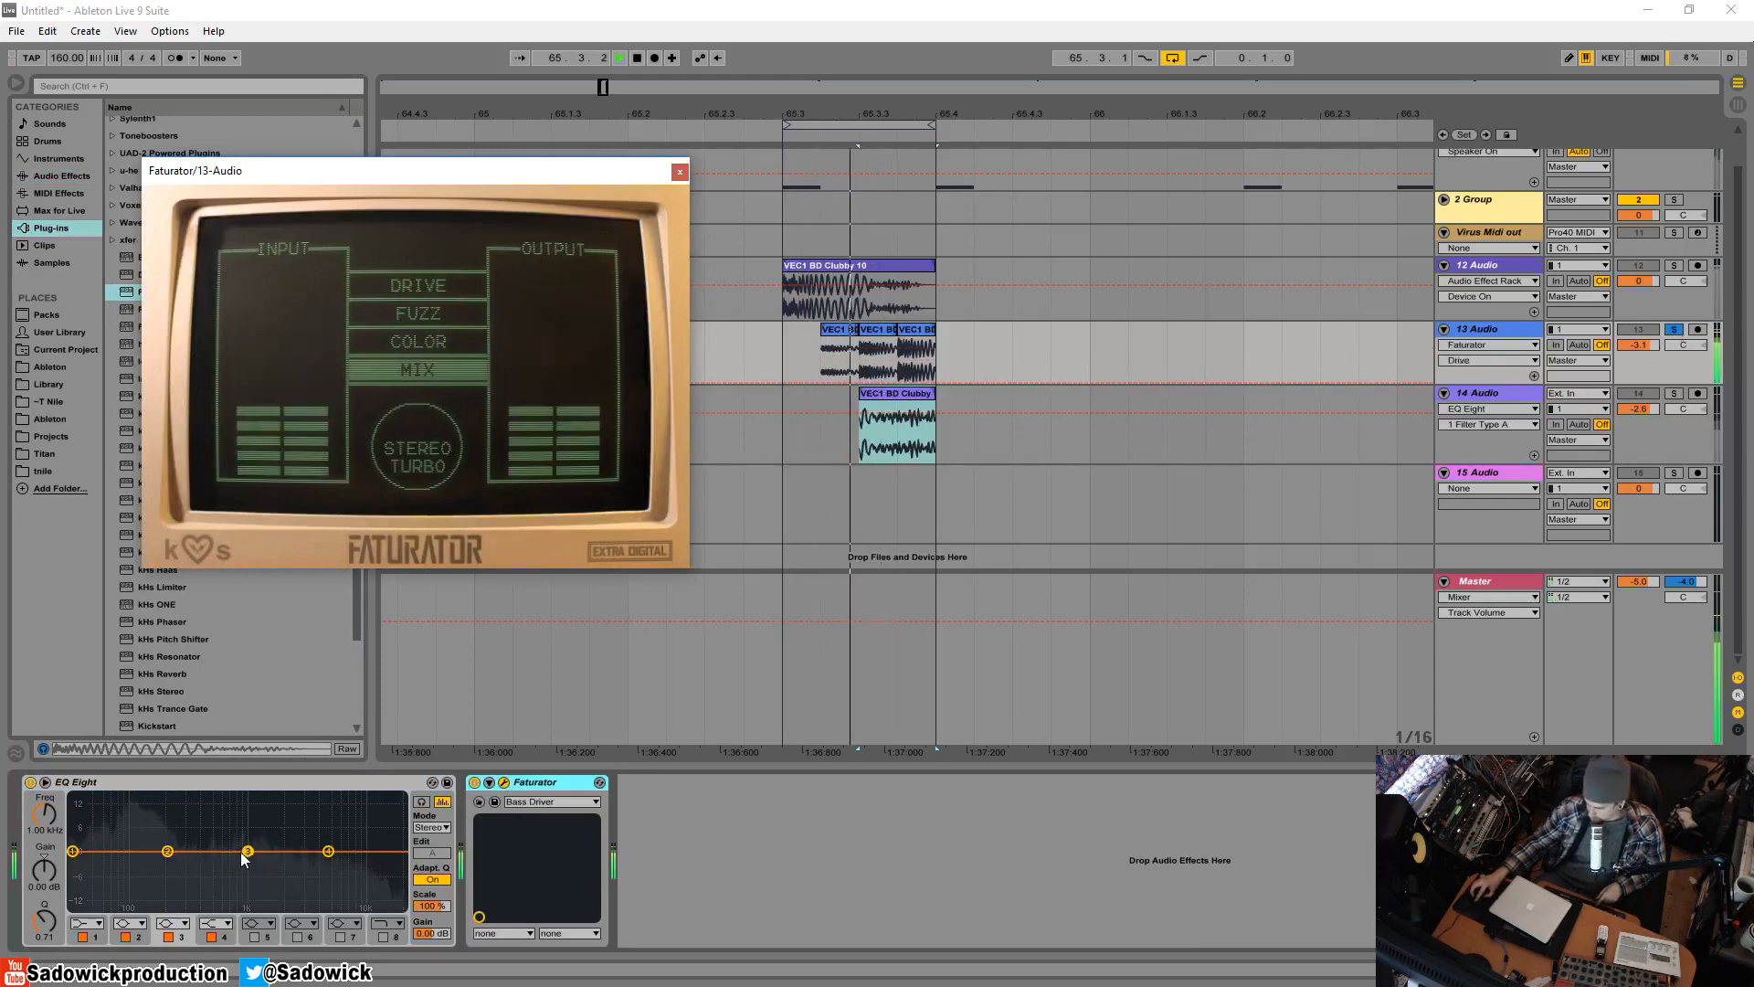
drag(383, 282, 367, 317)
key(space)
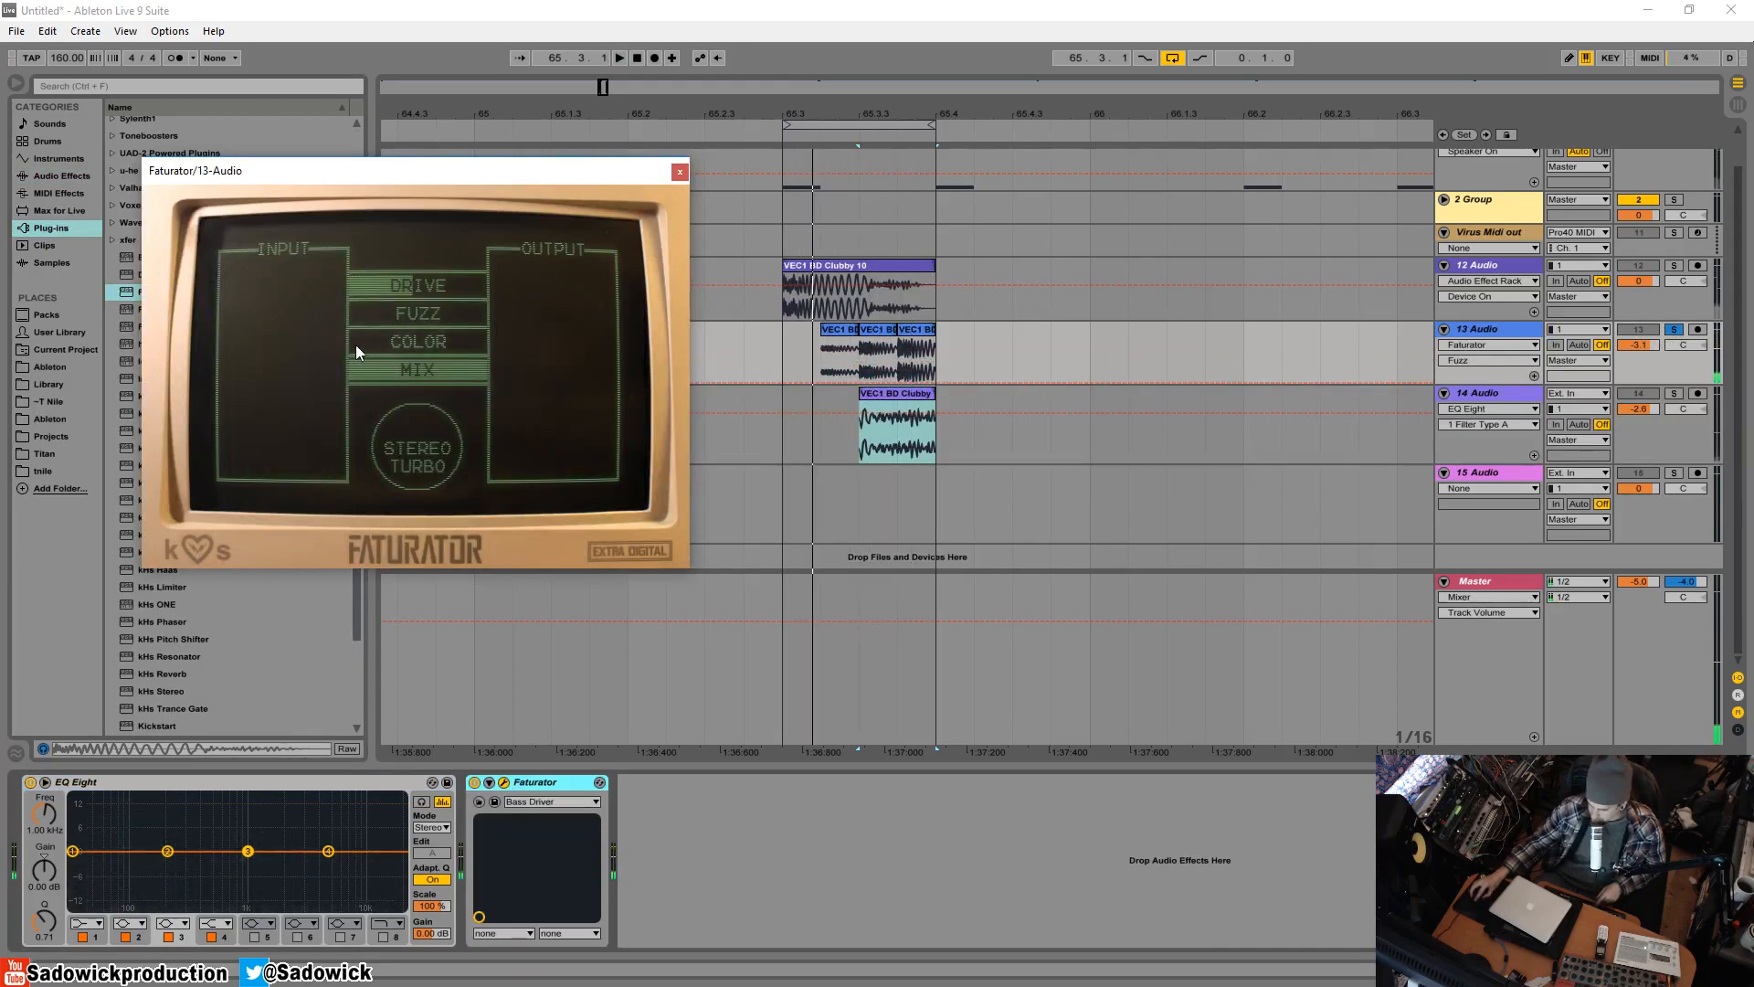
key(space)
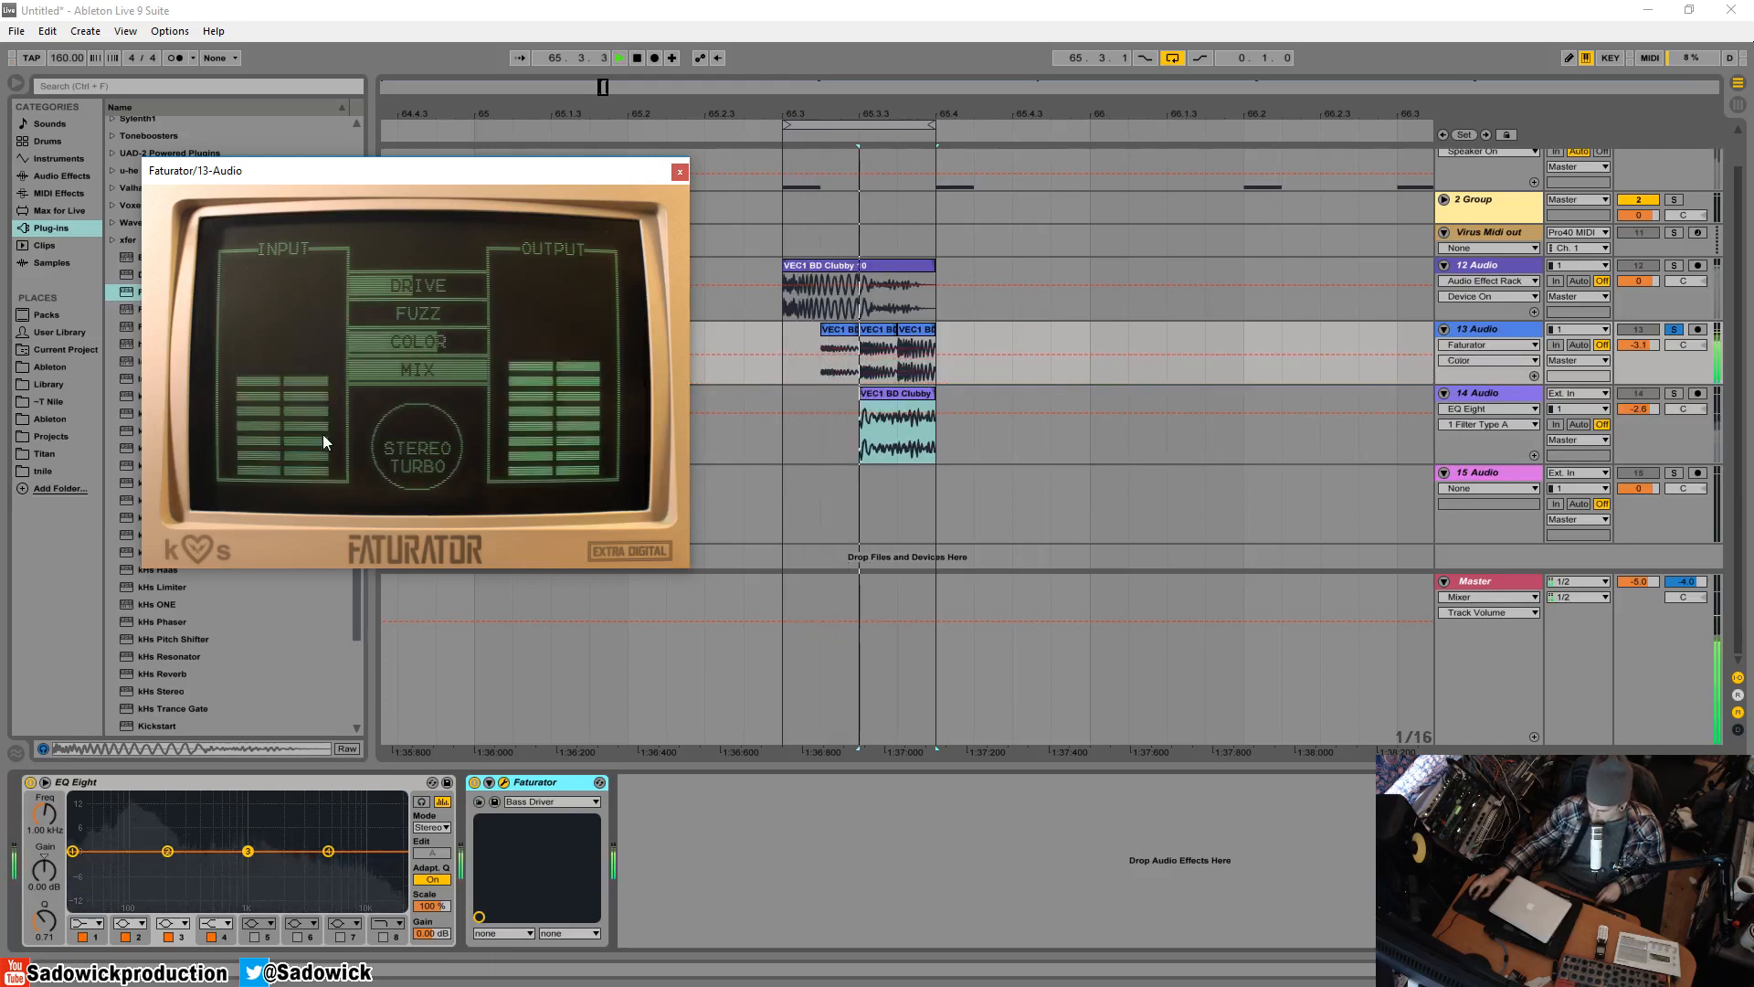
key(space)
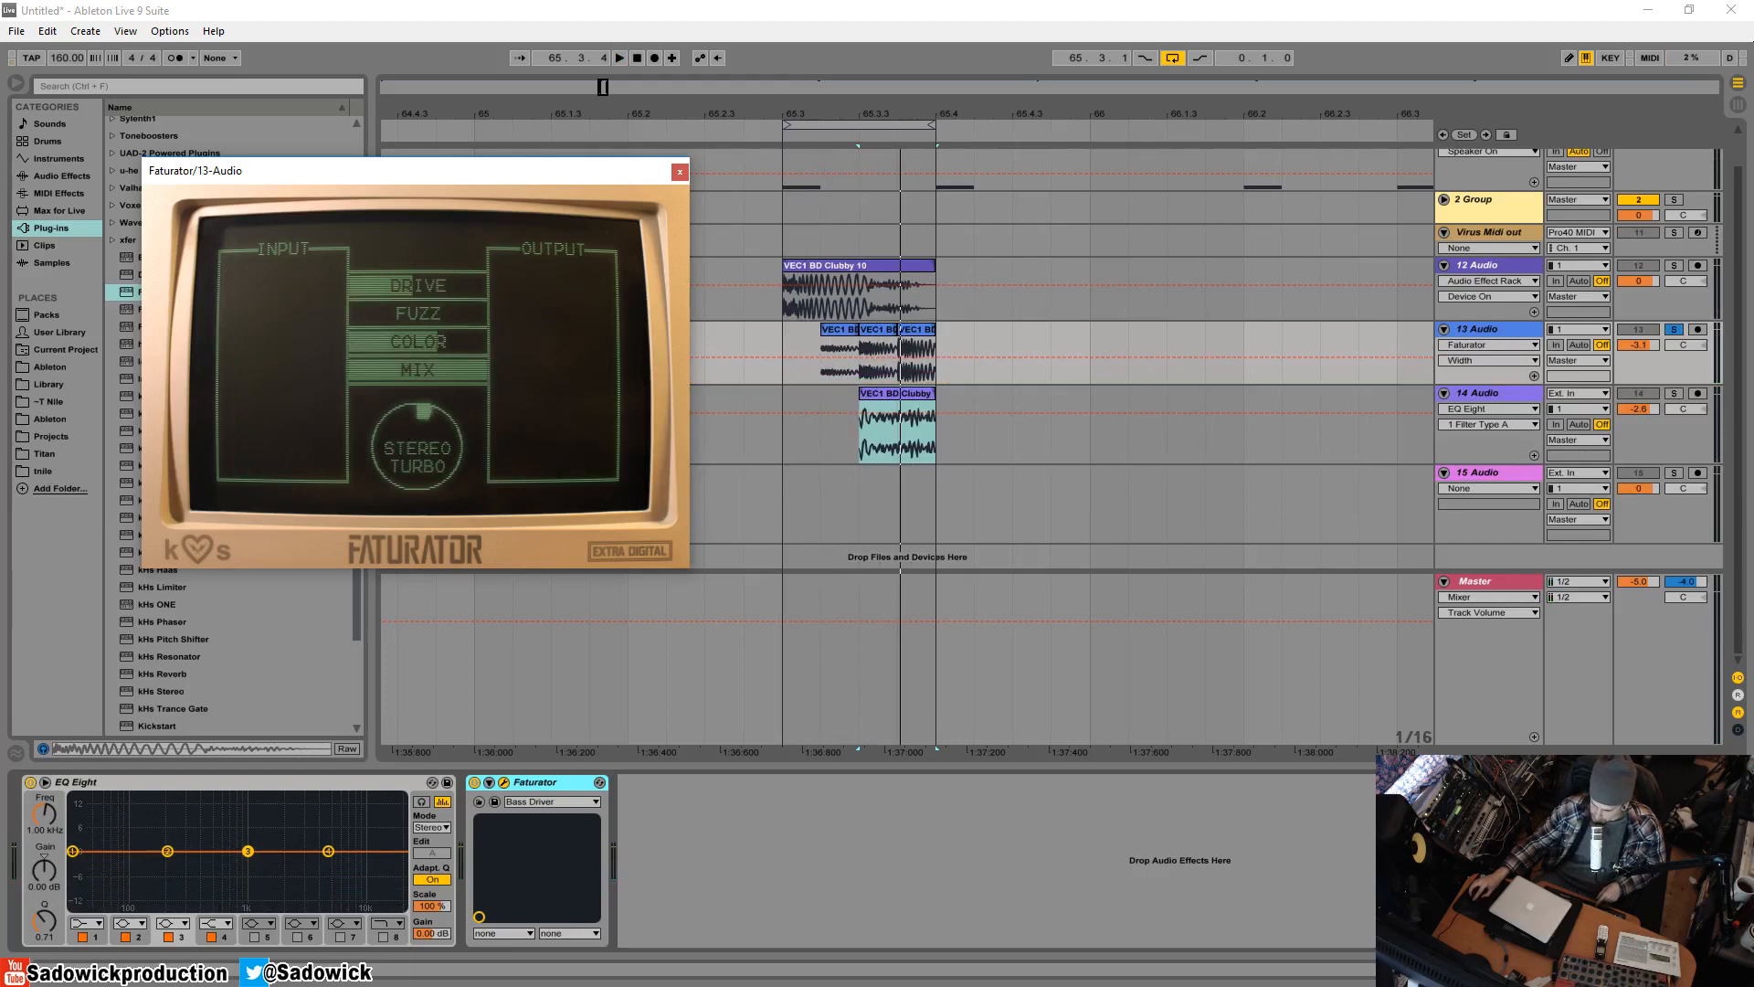
key(space)
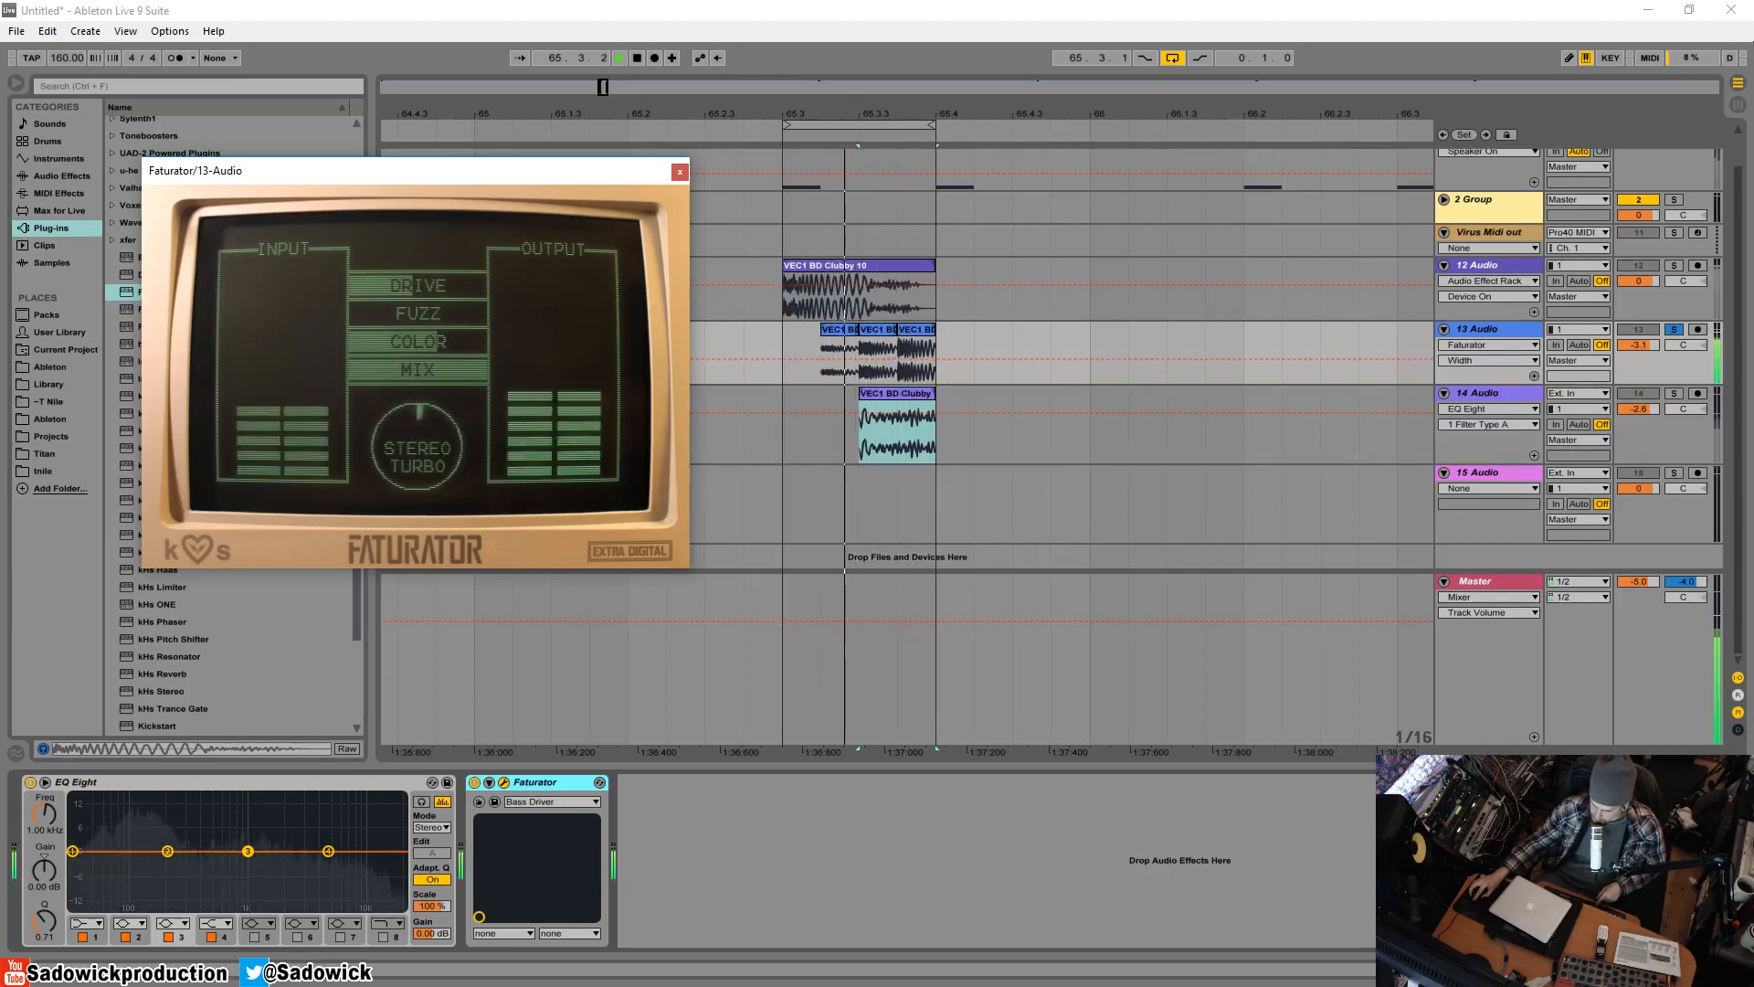
key(space)
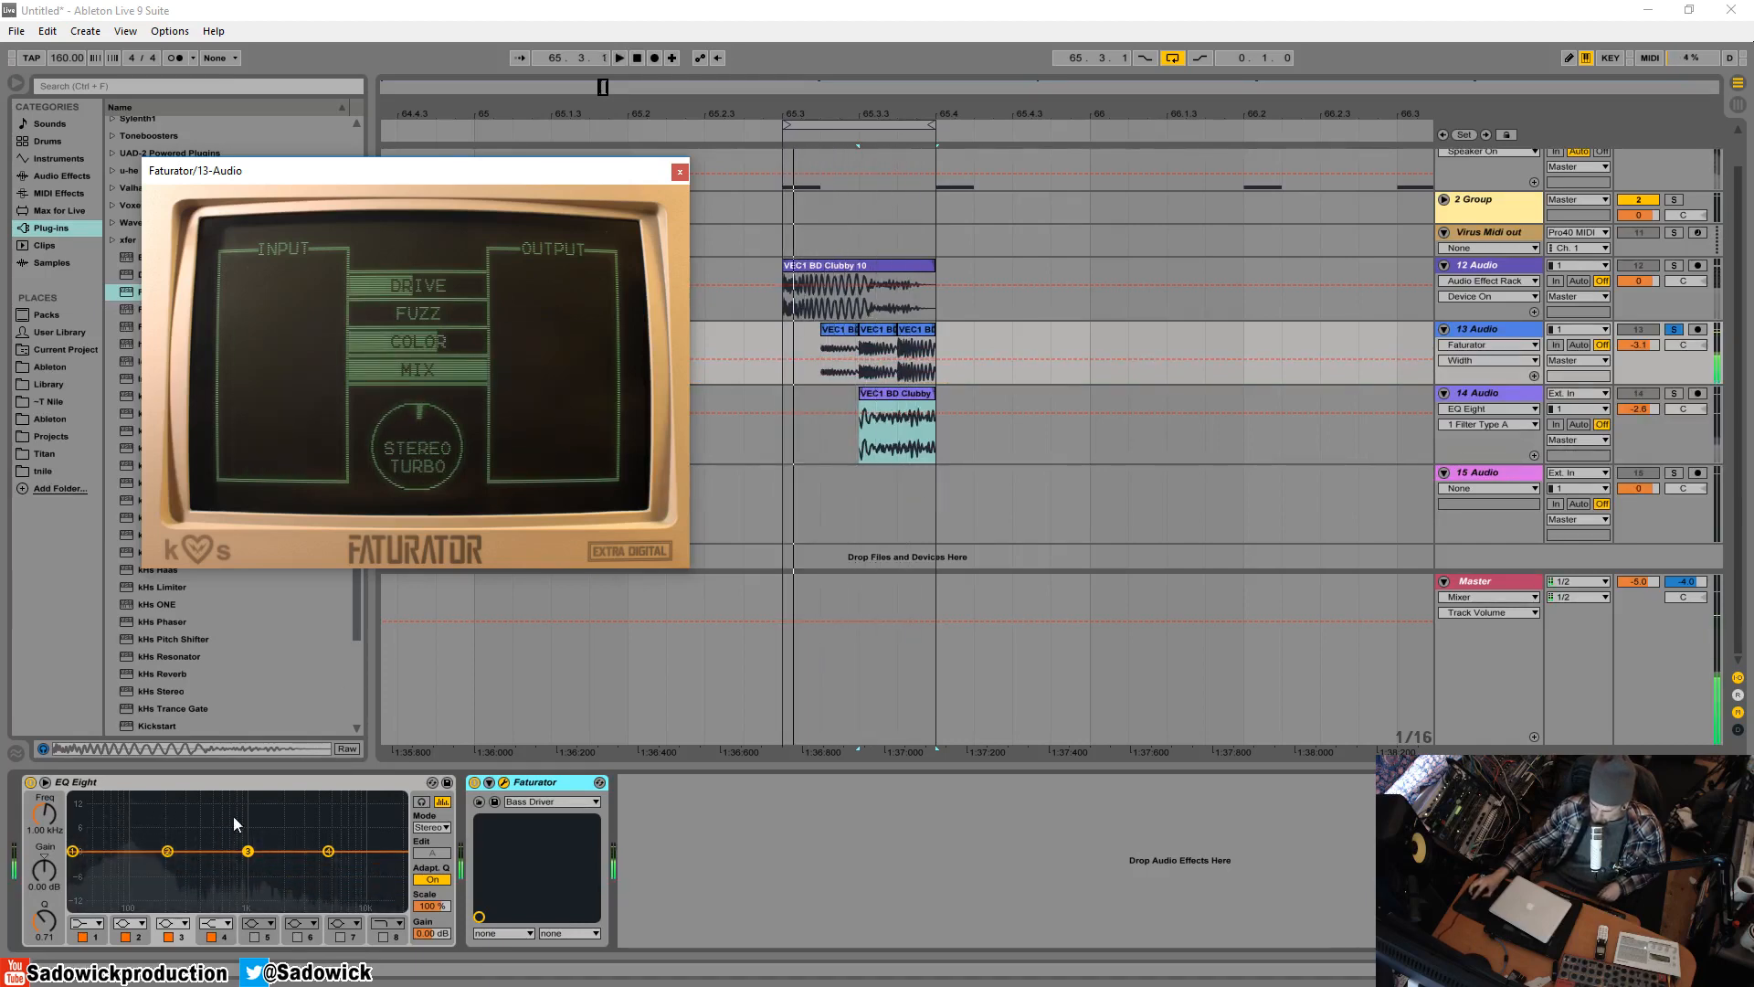
key(space)
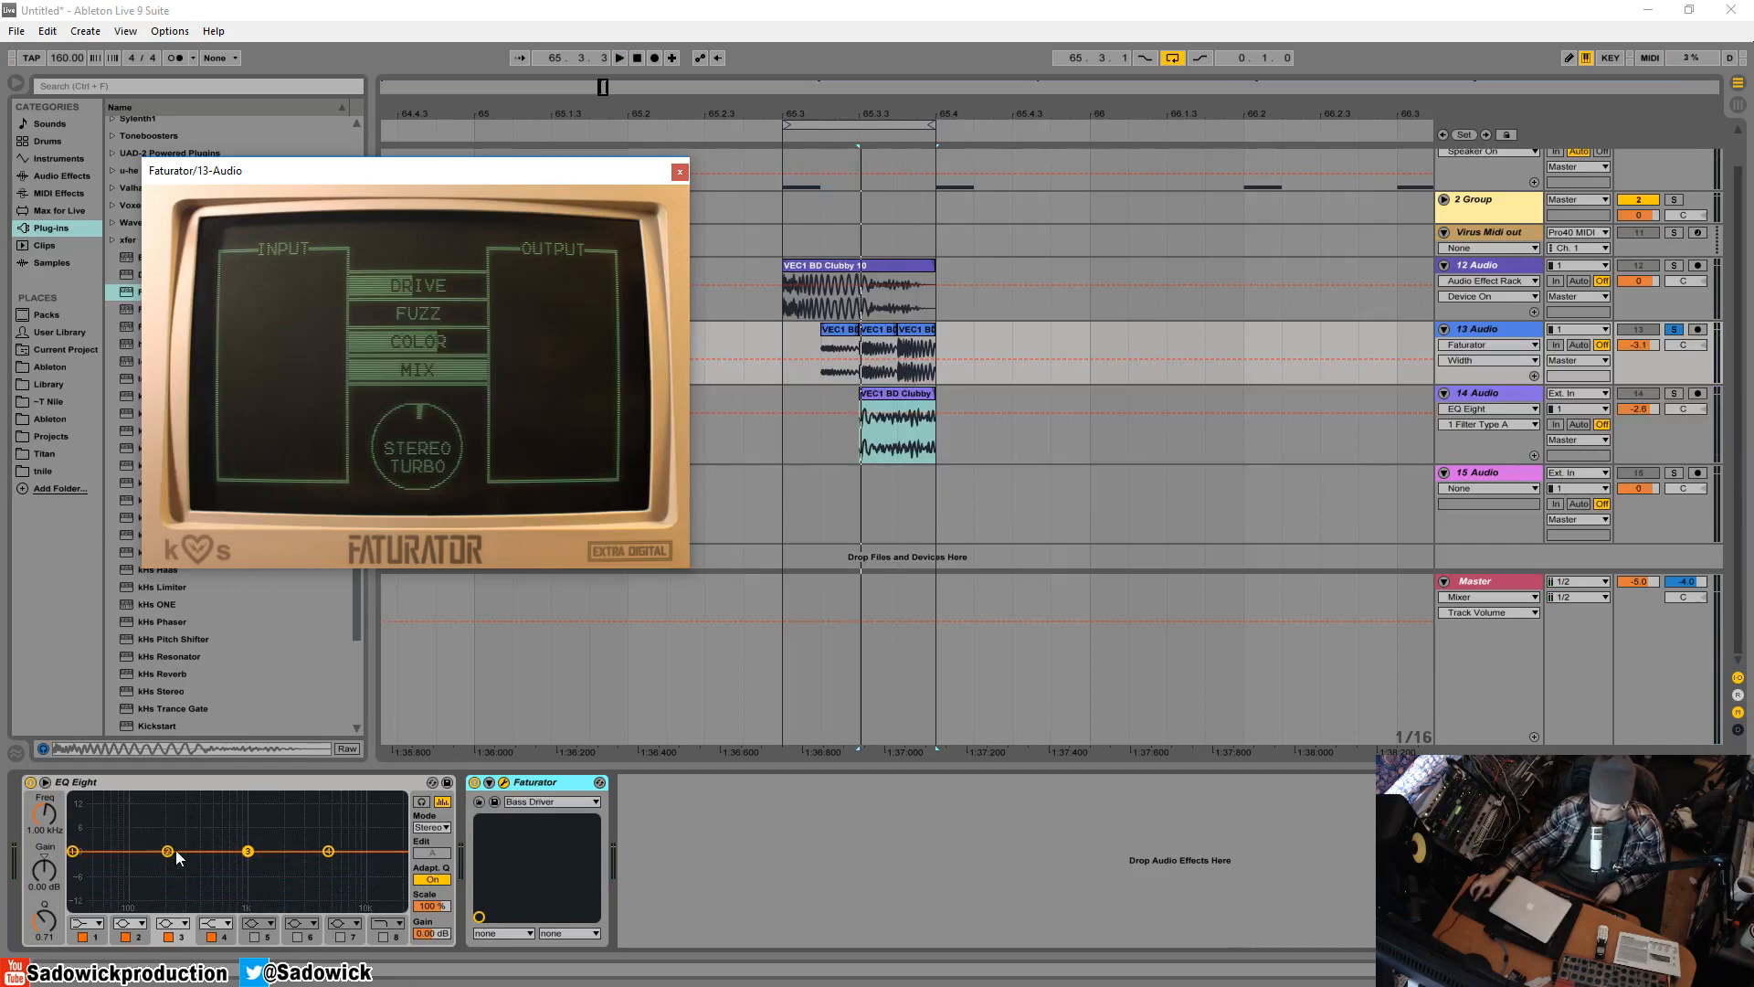
- Shape 13 Audio's EQ Eight with band 1 at 77.6 Hz, a low-mid boost on band 2 and a -5.63 dB cut on band 4
drag(168, 853, 232, 806)
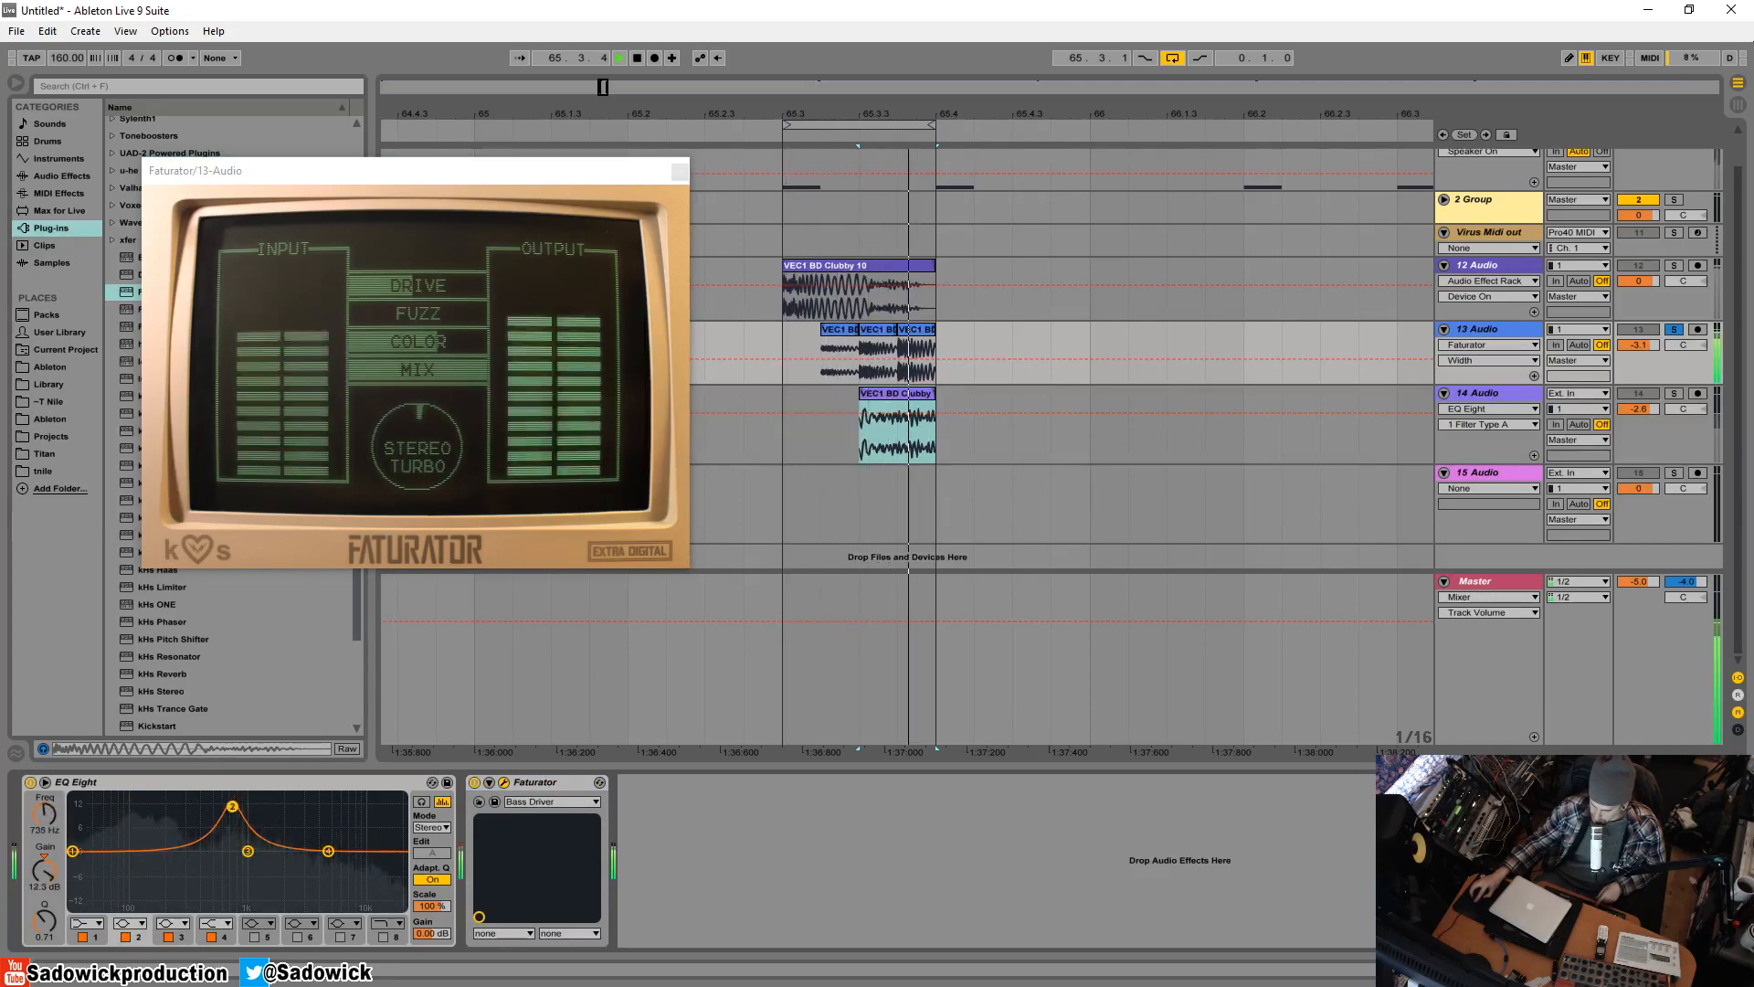
drag(73, 851, 120, 853)
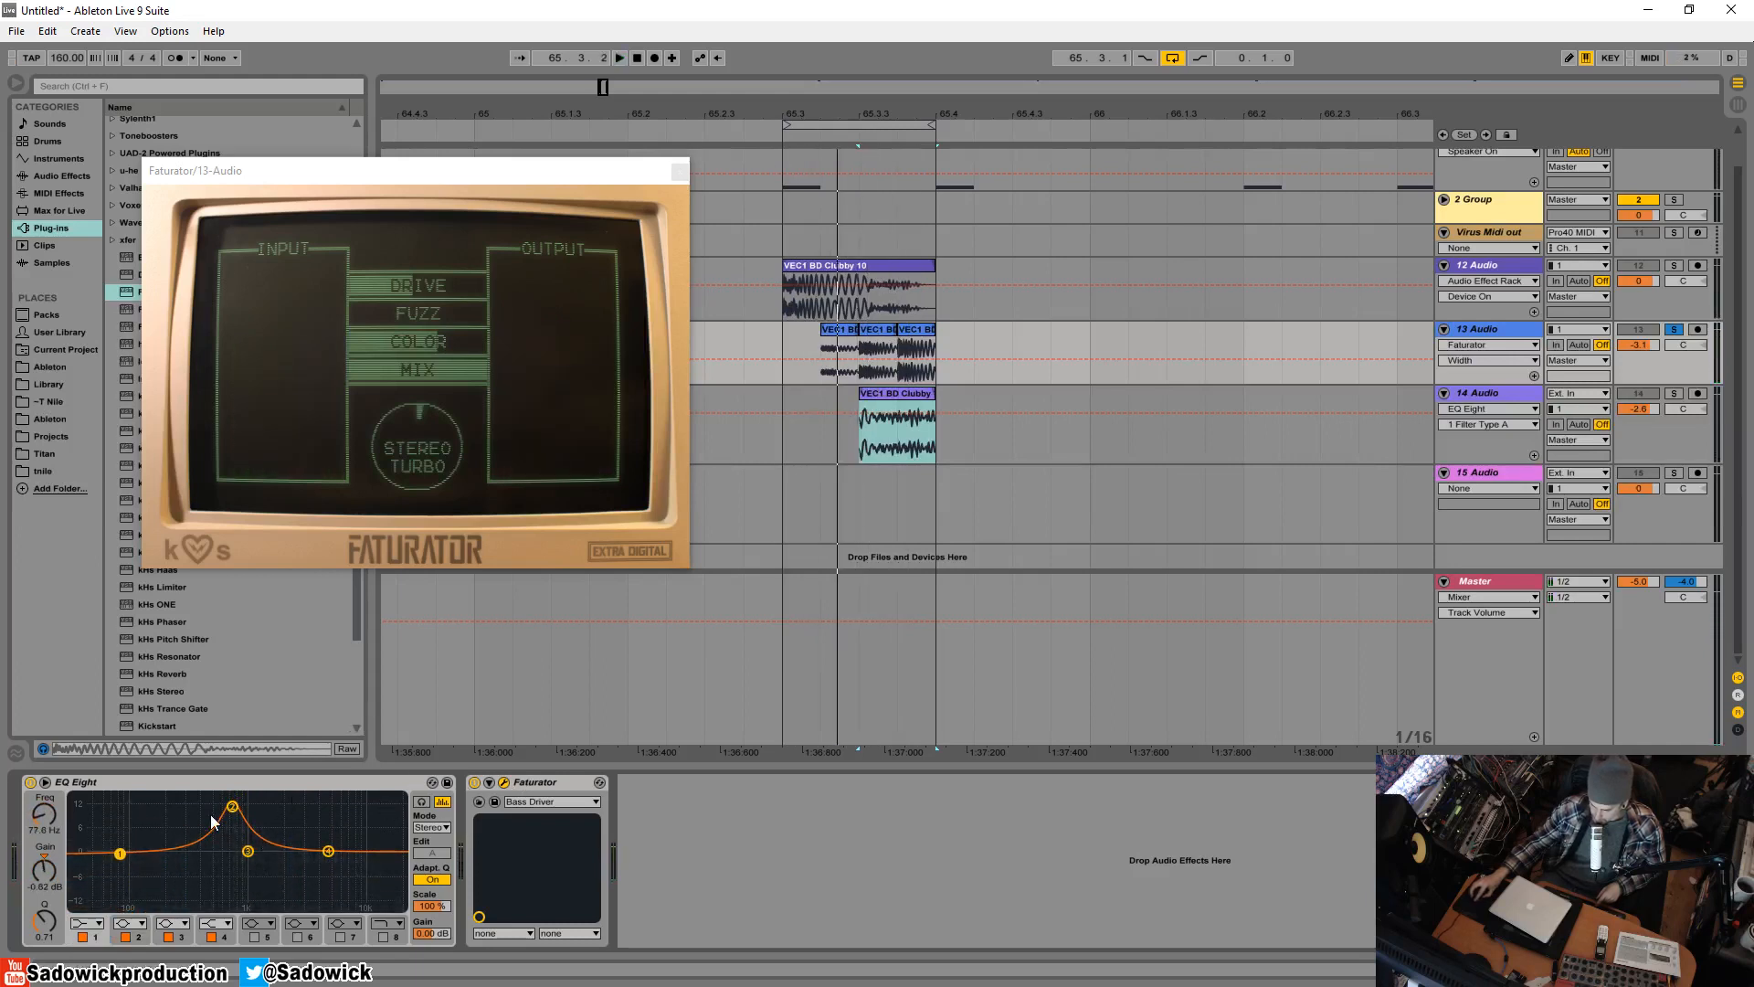
mouse_move(235, 813)
mouse_down()
mouse_move(361, 797)
mouse_move(218, 804)
mouse_move(213, 823)
mouse_up()
key(space)
drag(328, 851, 297, 872)
key(space)
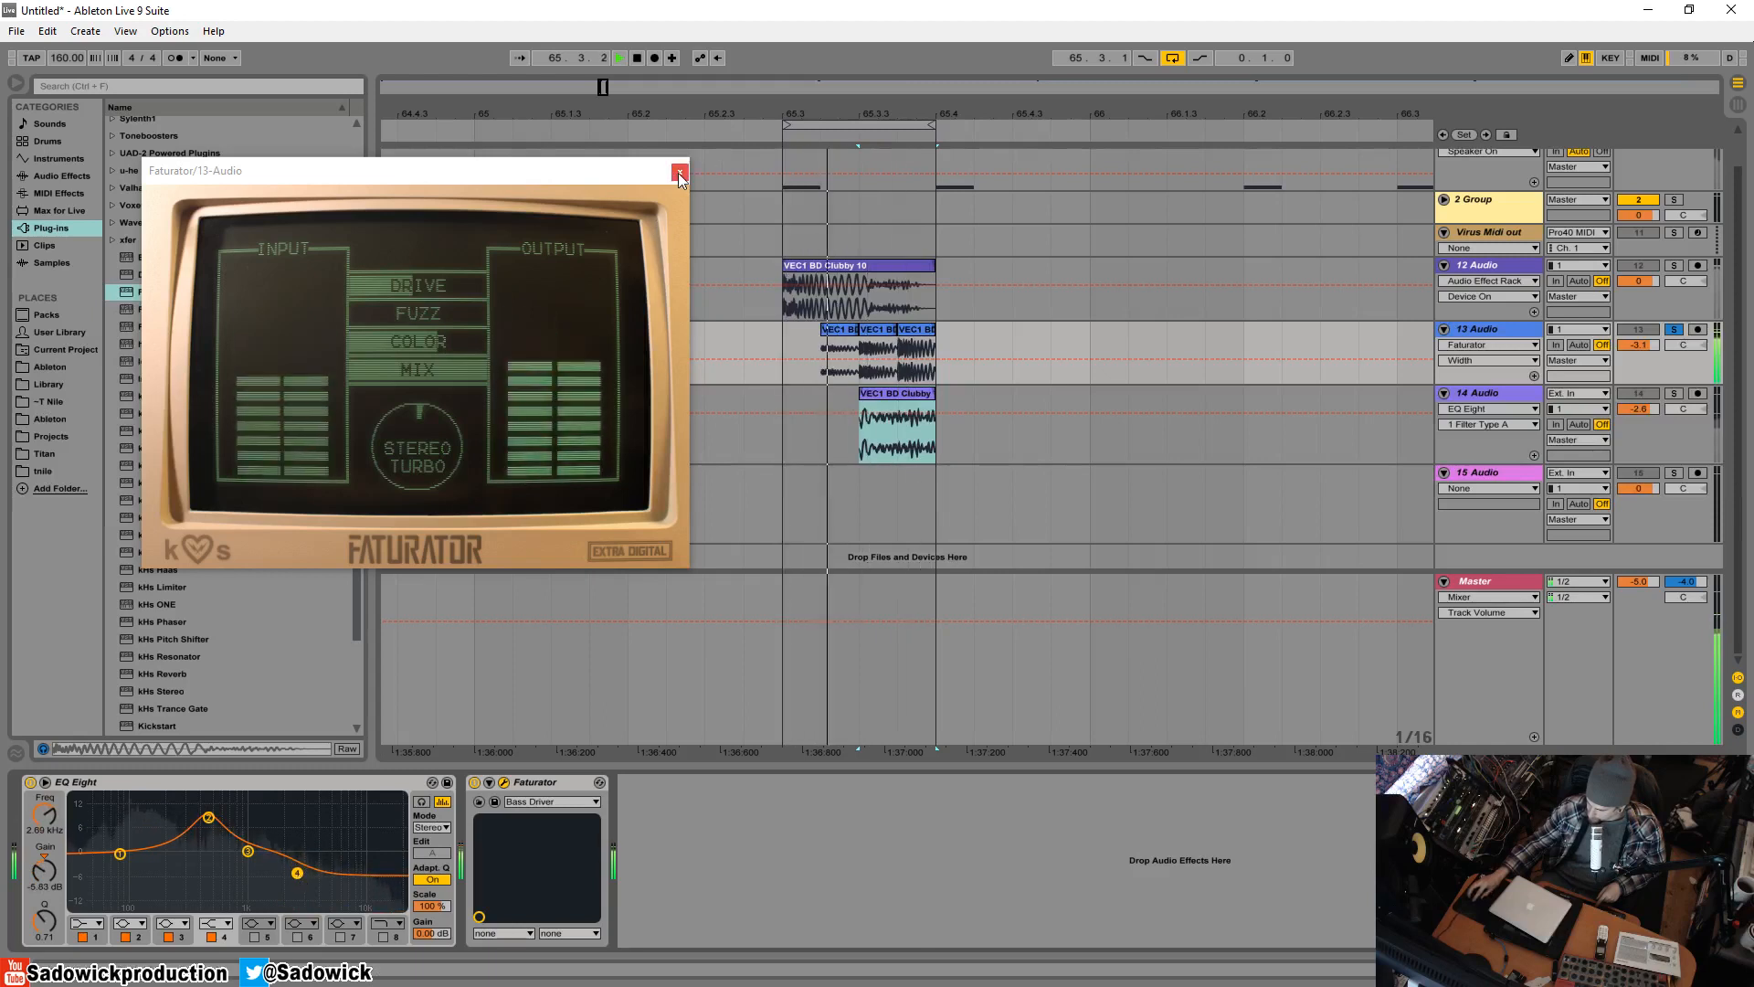
- Reduce Faturator's Drive to about a third and Color to about half on 13 Audio, keeping a slight stereo width
mouse_move(407, 318)
mouse_down()
mouse_move(482, 318)
mouse_move(404, 318)
mouse_move(394, 344)
mouse_up()
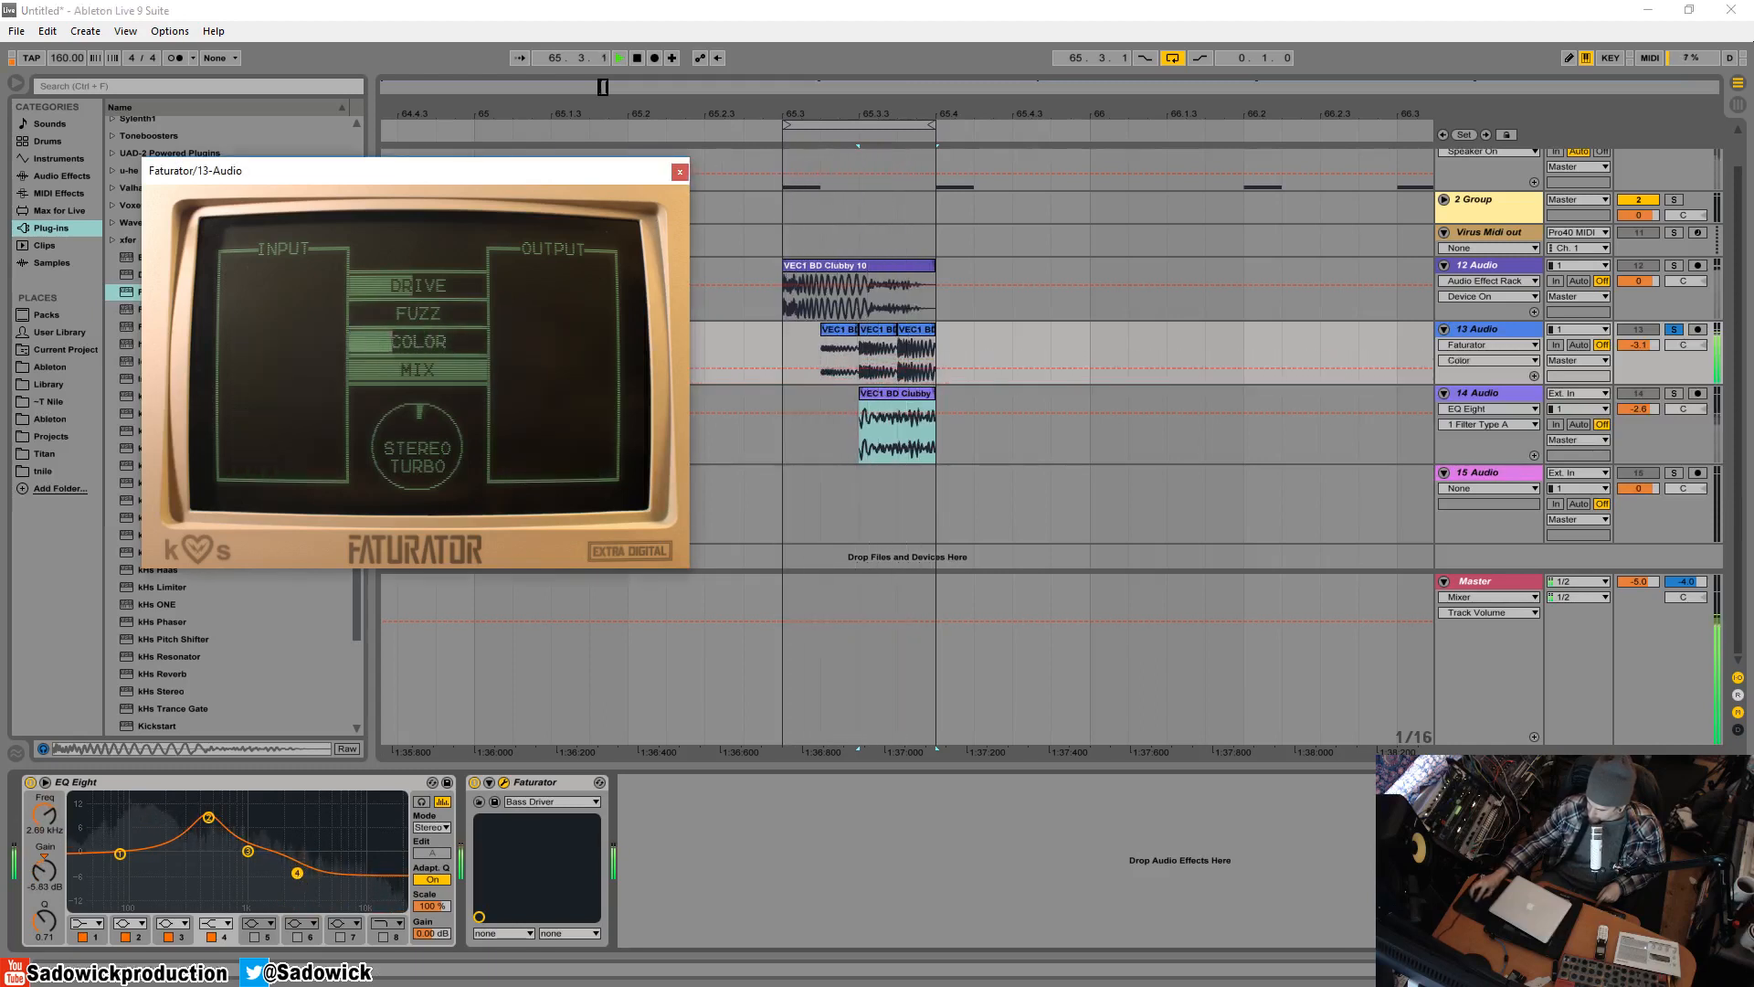
drag(375, 343, 408, 286)
double_click(426, 418)
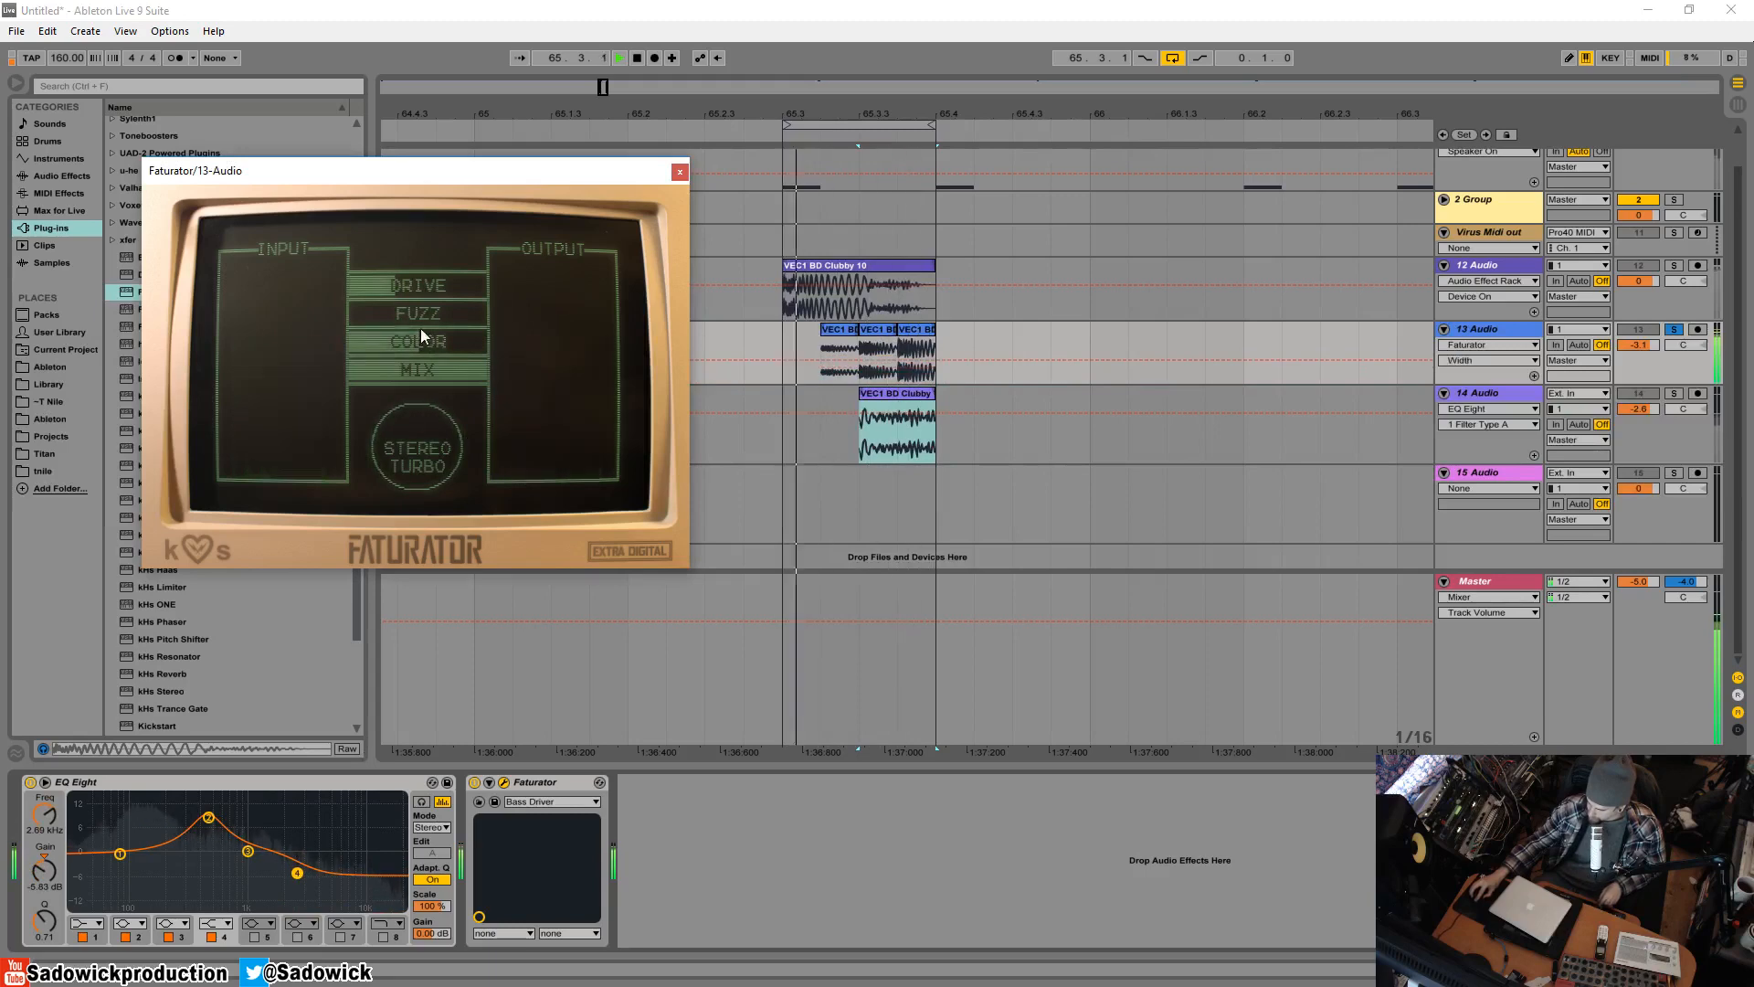
double_click(424, 450)
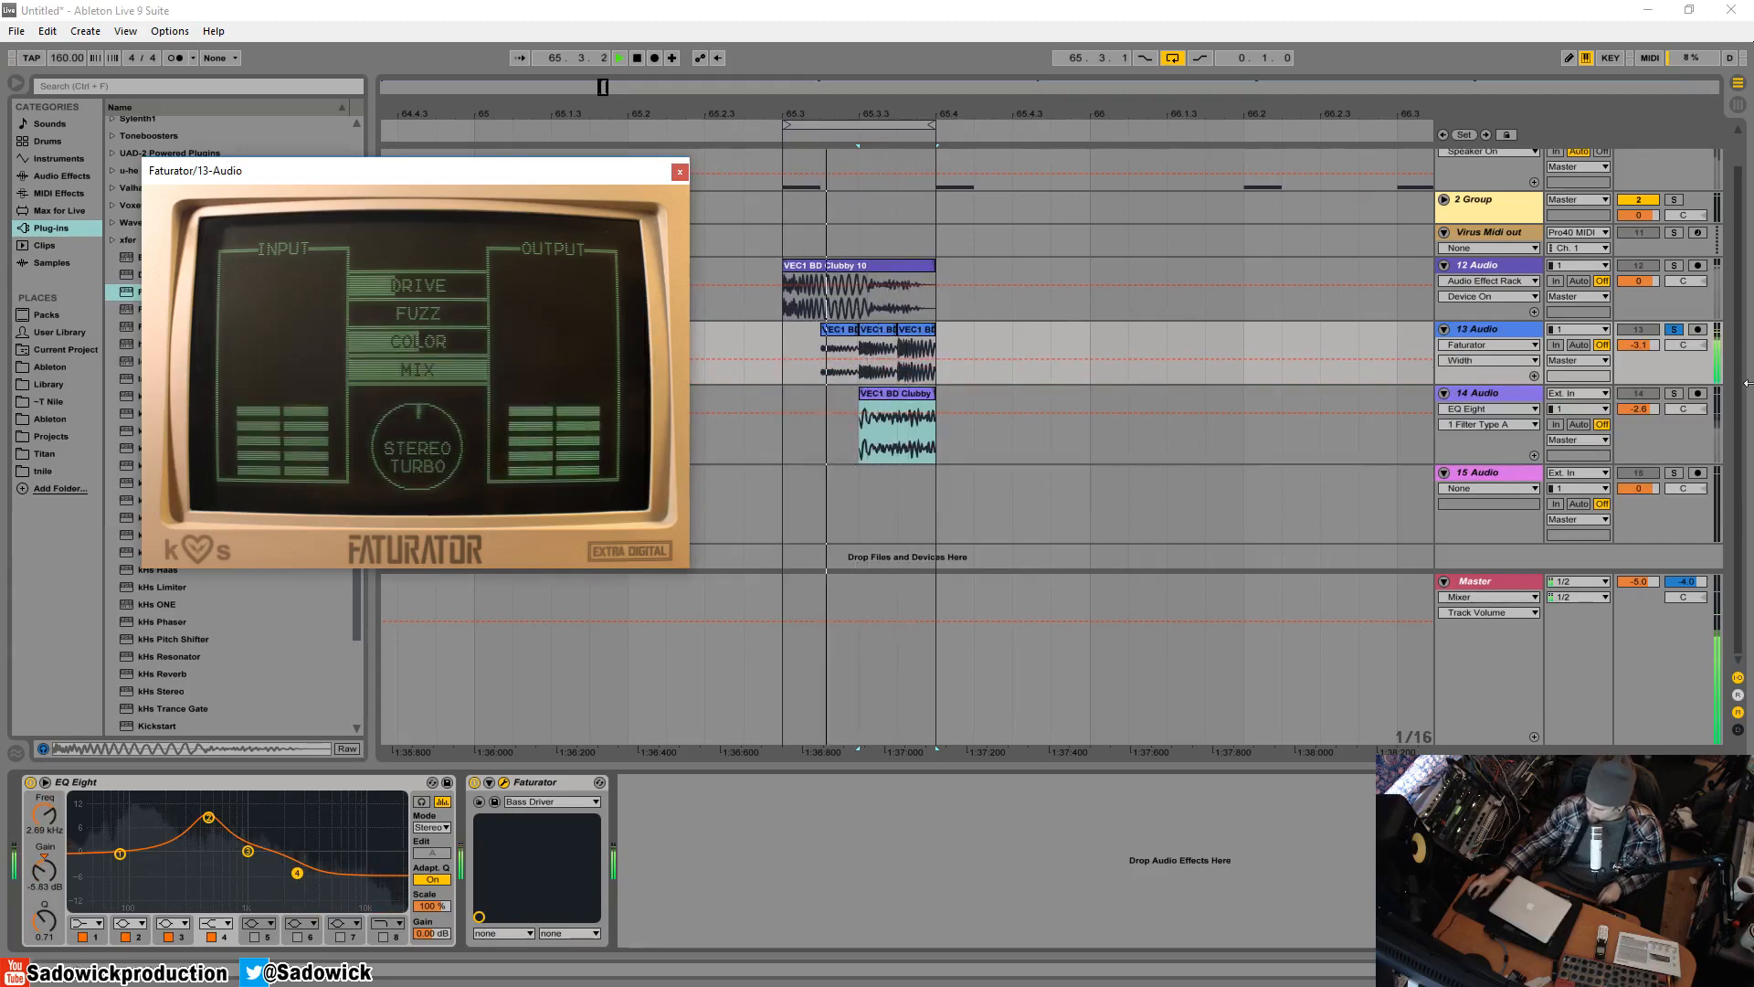
- Unsolo 13 Audio, deactivate the 14 Audio track and lower the volume of 13 Audio
click(1675, 330)
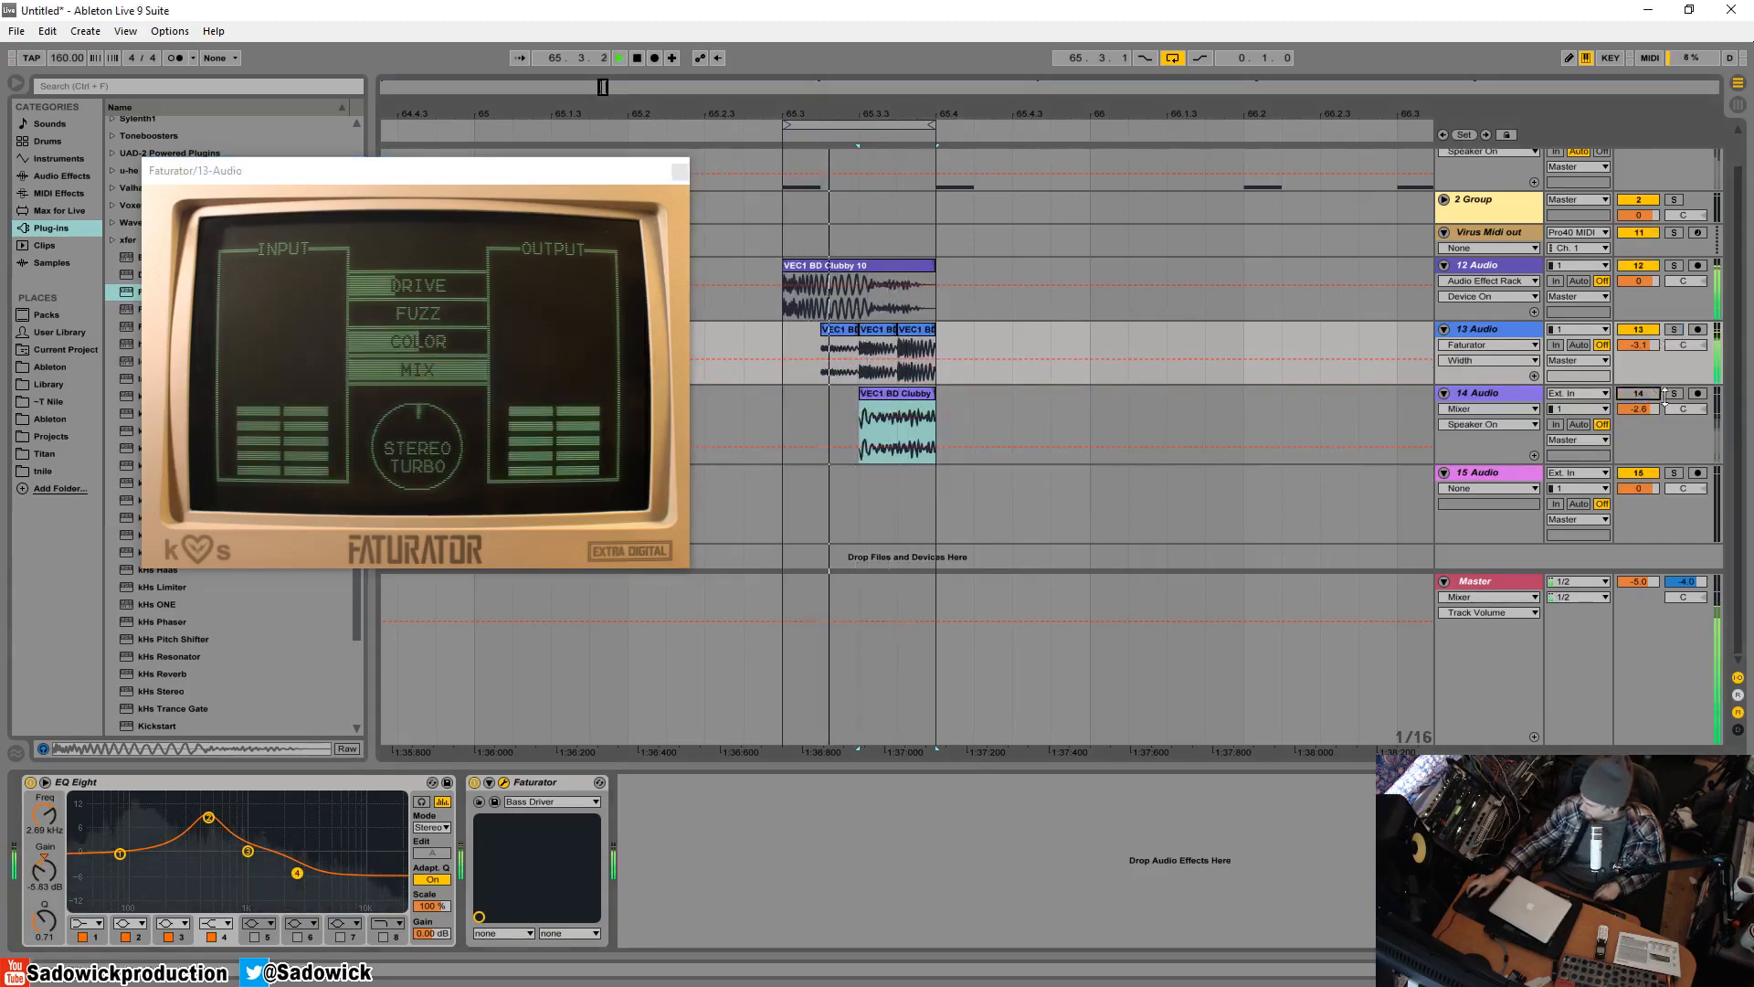
drag(1638, 345, 1639, 362)
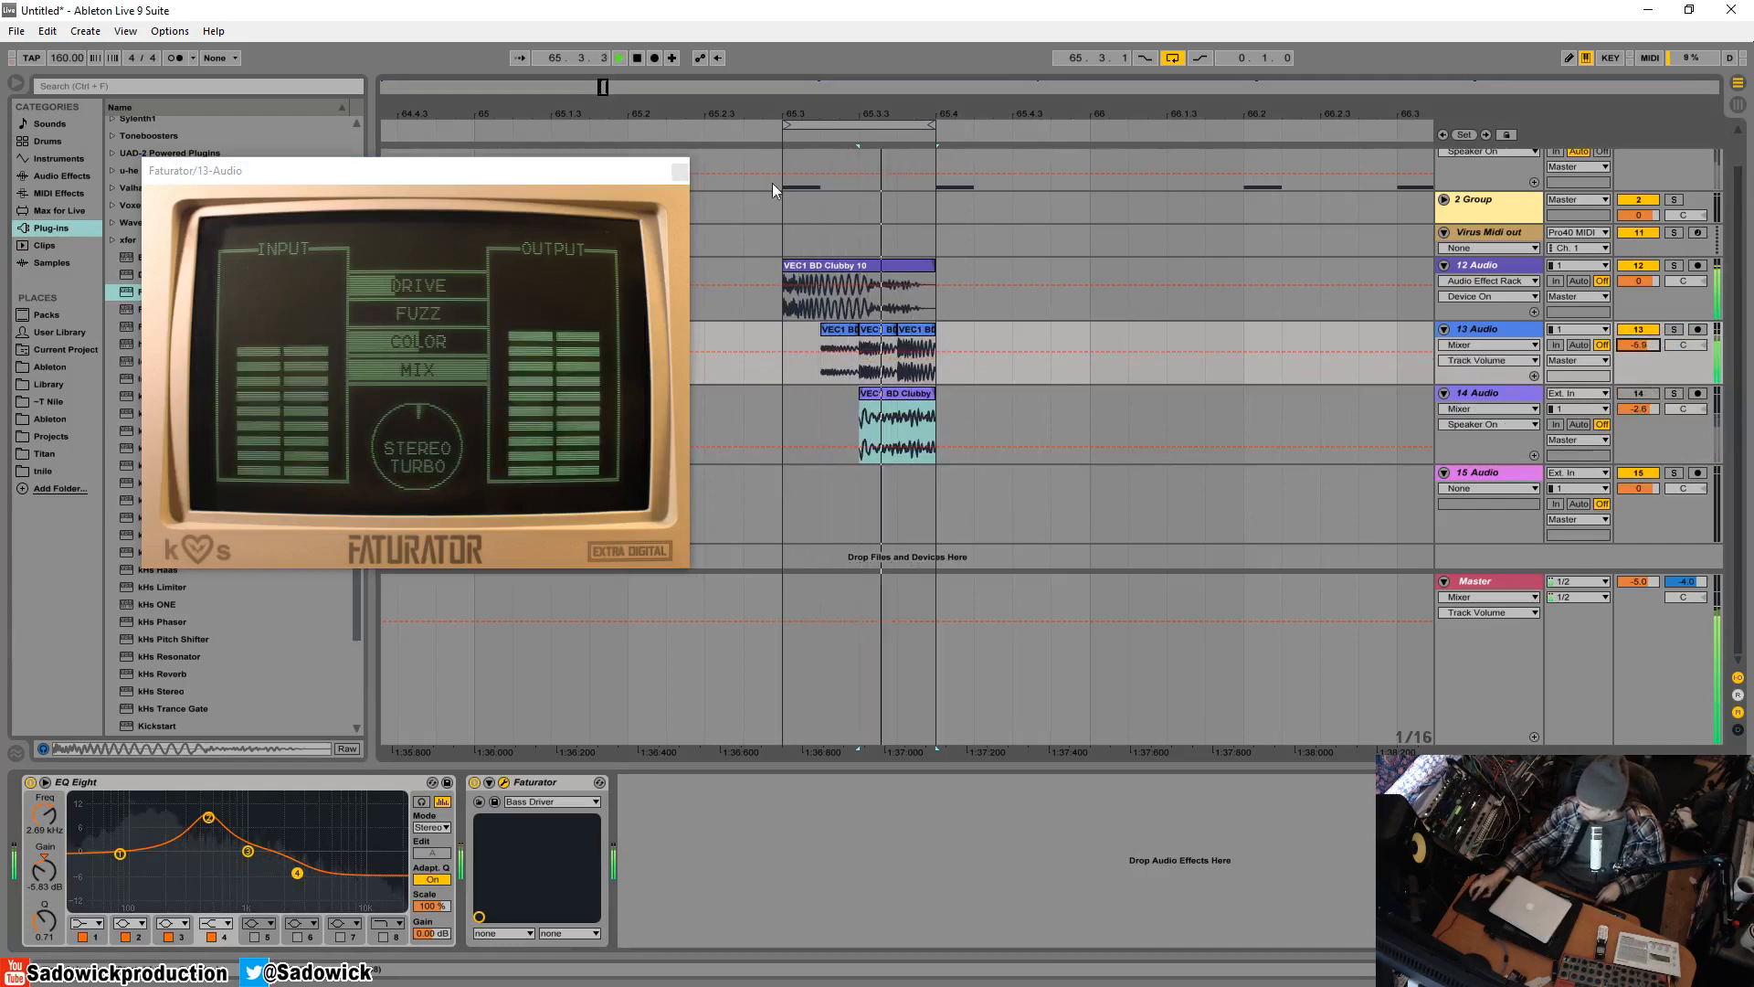
- Close the Faturator window and move 13 Audio's EQ Eight band 2 boost to 1.25 kHz at 11.3 dB
click(683, 172)
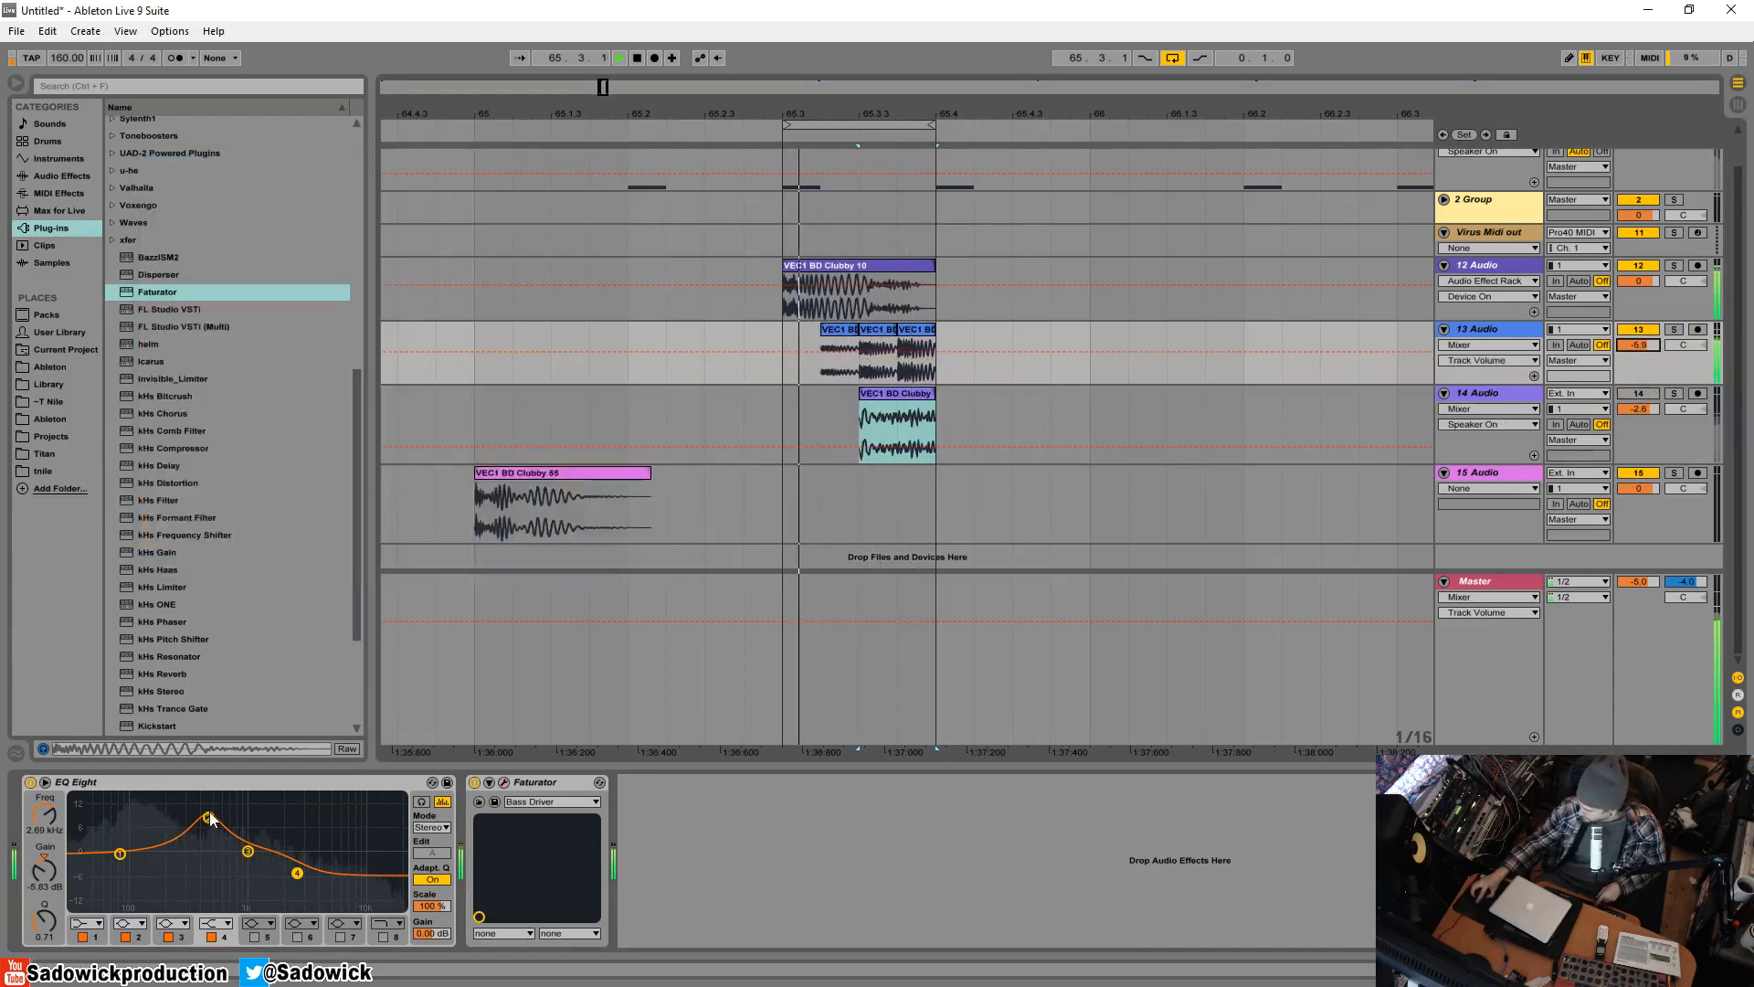
drag(209, 818, 300, 812)
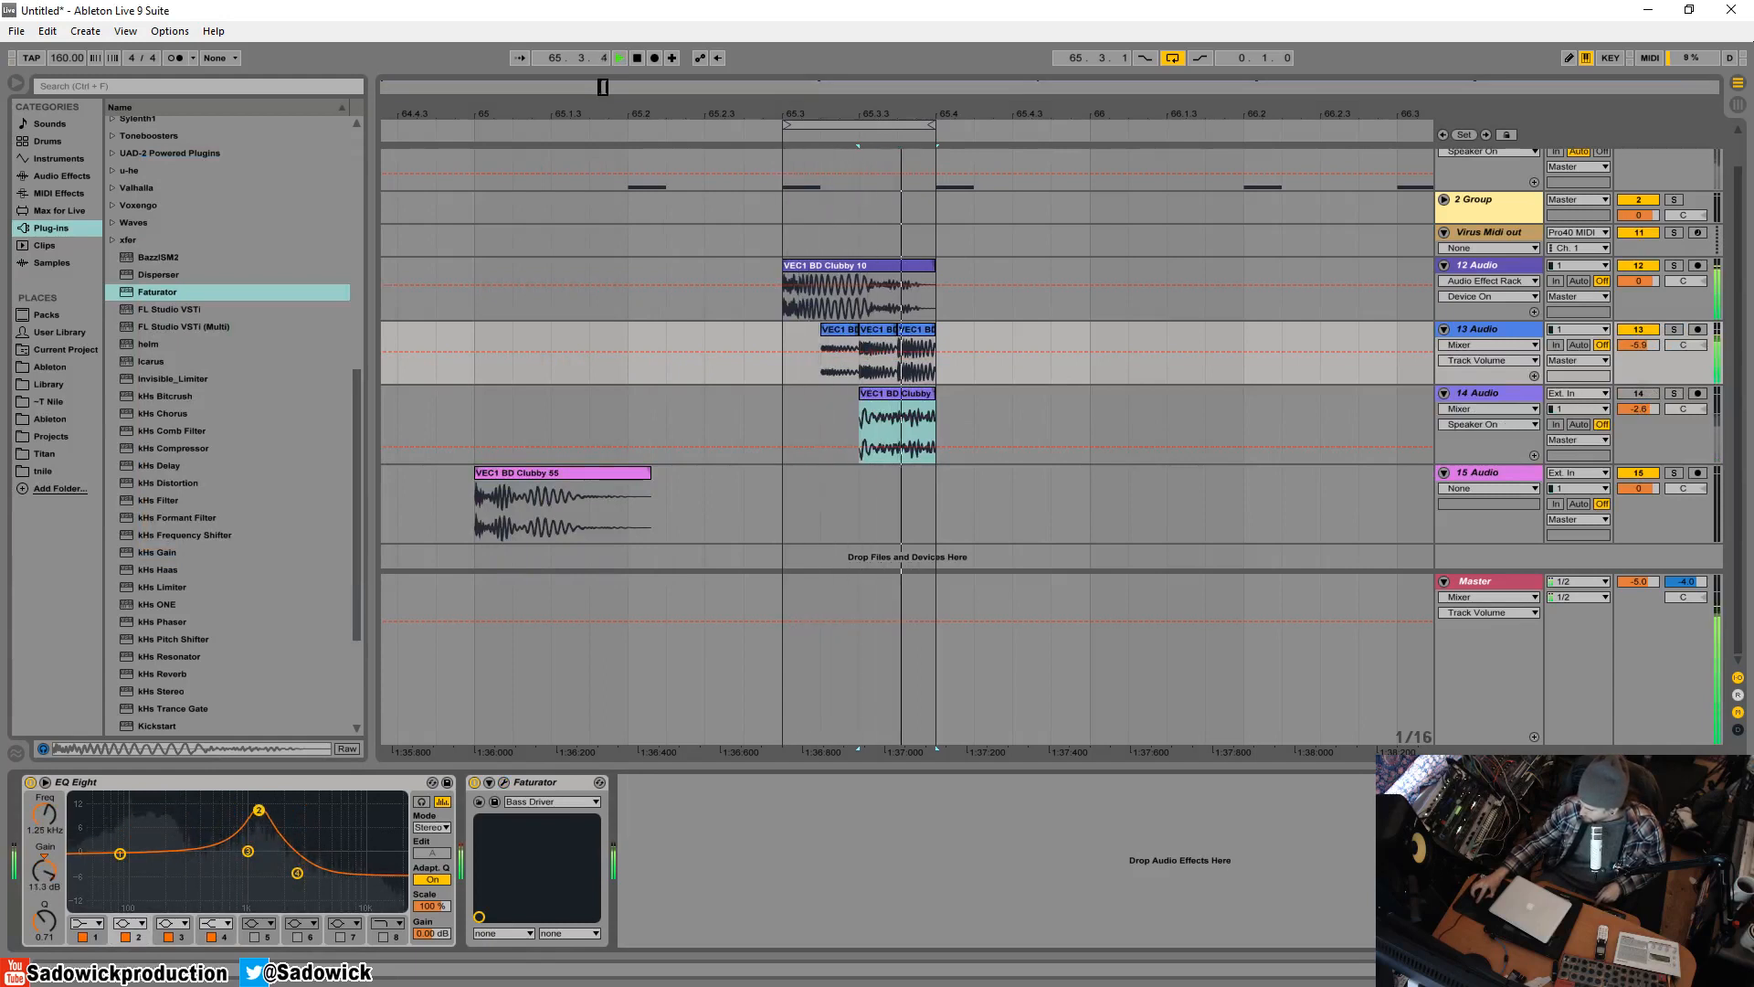
- On 13 Audio's EQ Eight, ease the band 2 boost to 948 Hz at about 6 dB and cut band 3 to -9.55 dB at 805 Hz
drag(247, 825, 247, 848)
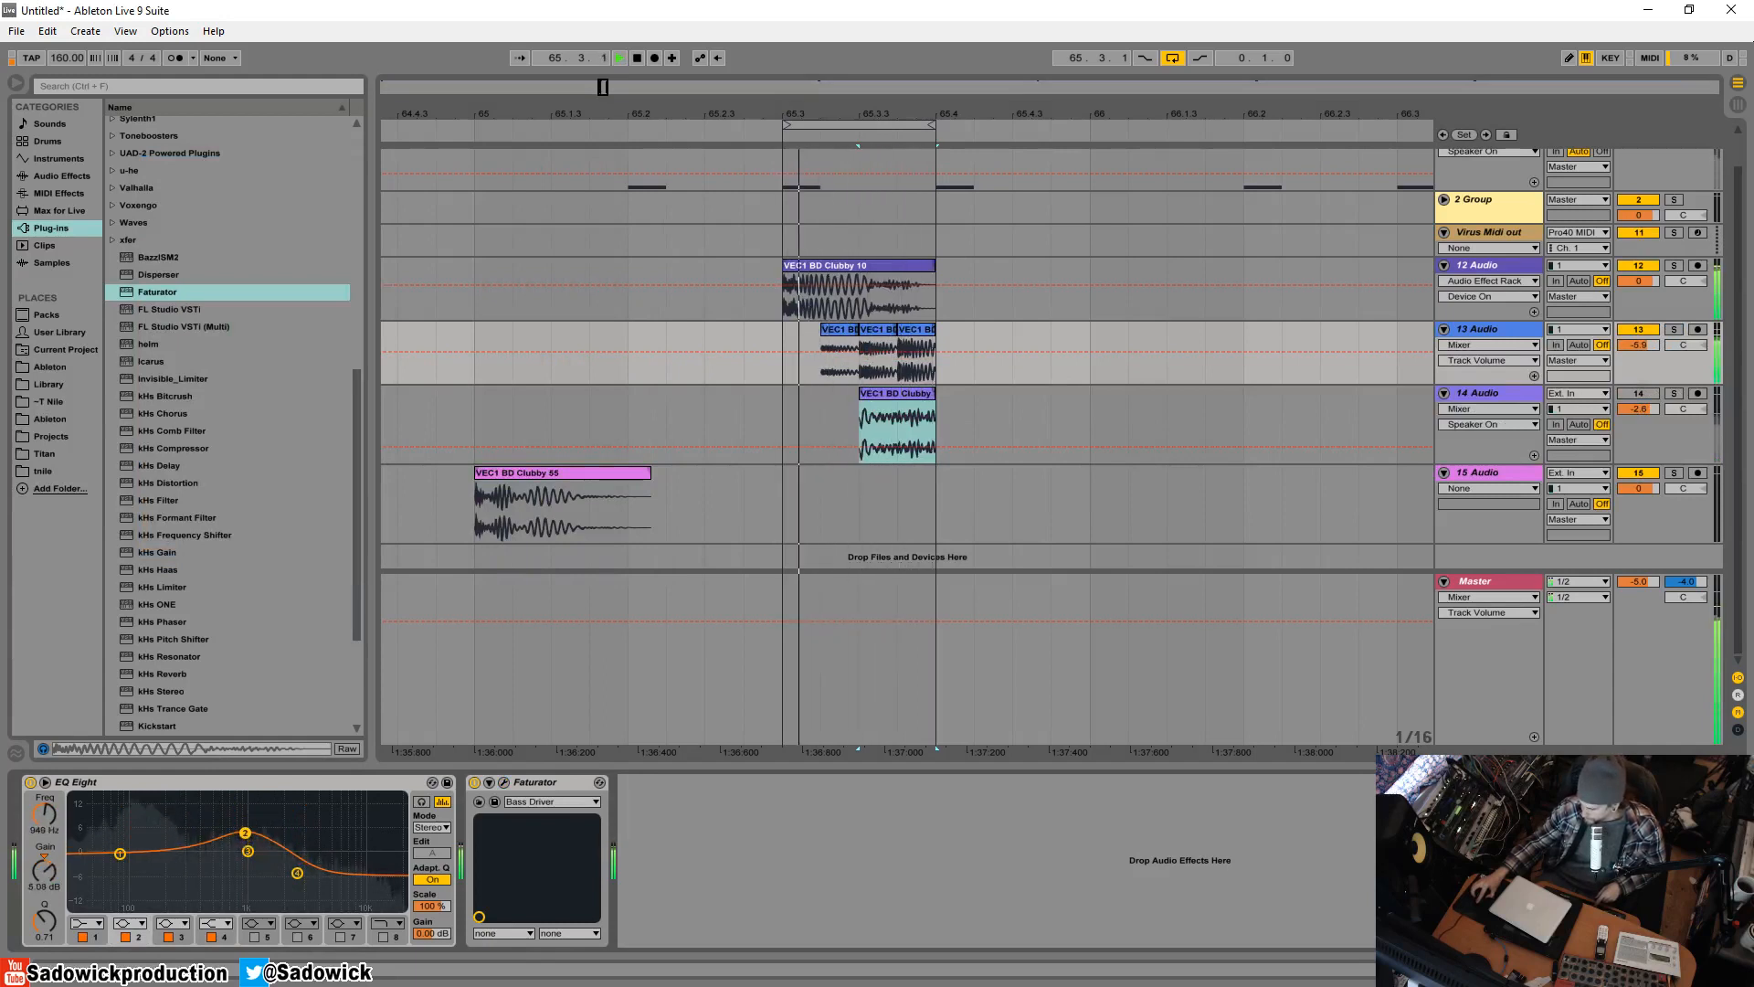
drag(190, 880, 238, 892)
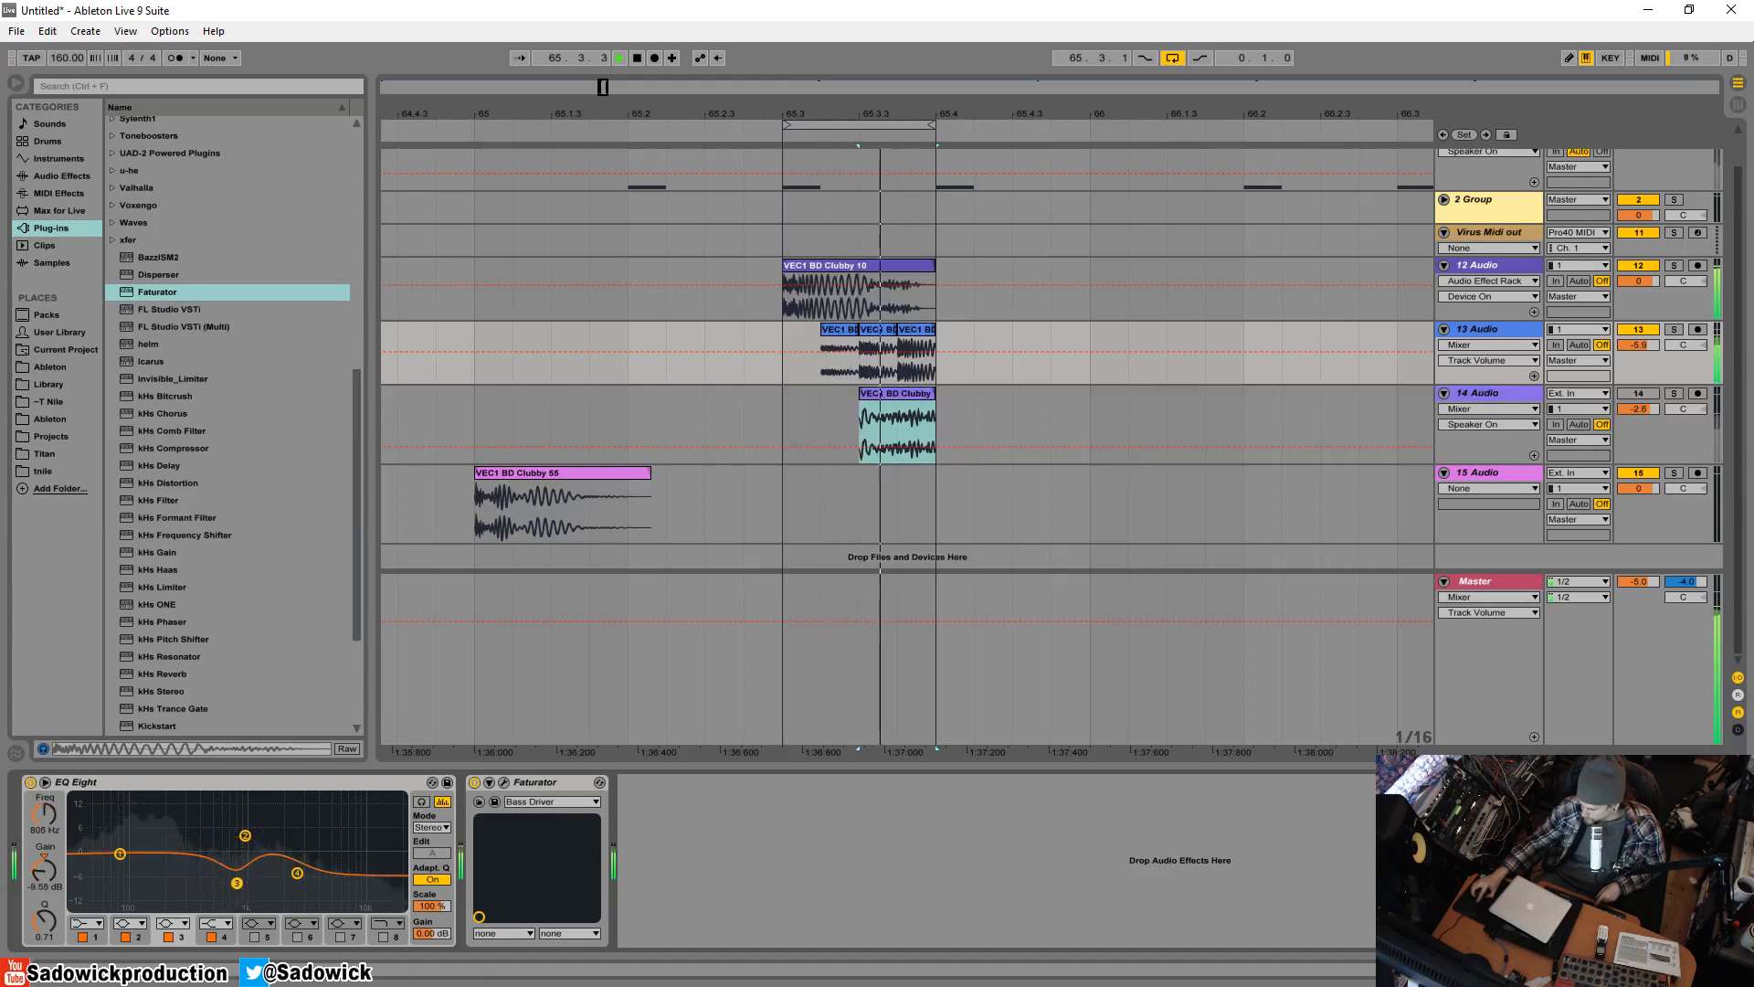
- Lower Faturator's Color to about a third, then solo 13 Audio with EQ Eight band 1 at 73.5 Hz and -10.8 dB
click(503, 784)
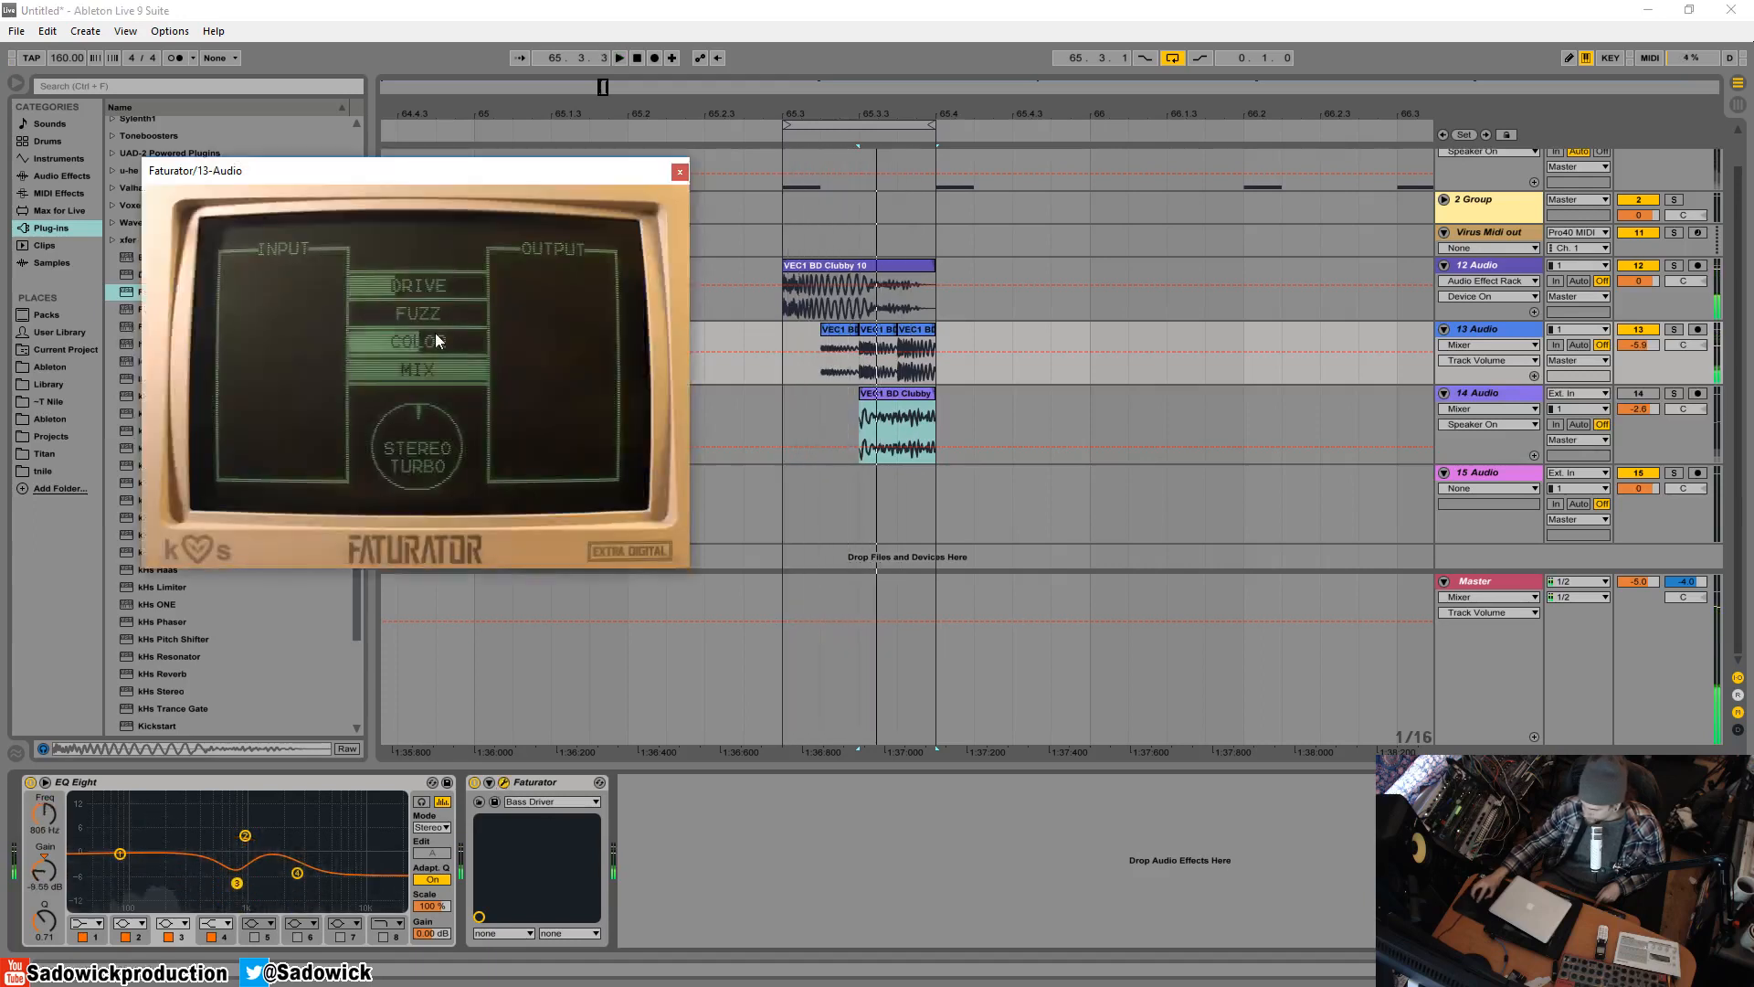
key(space)
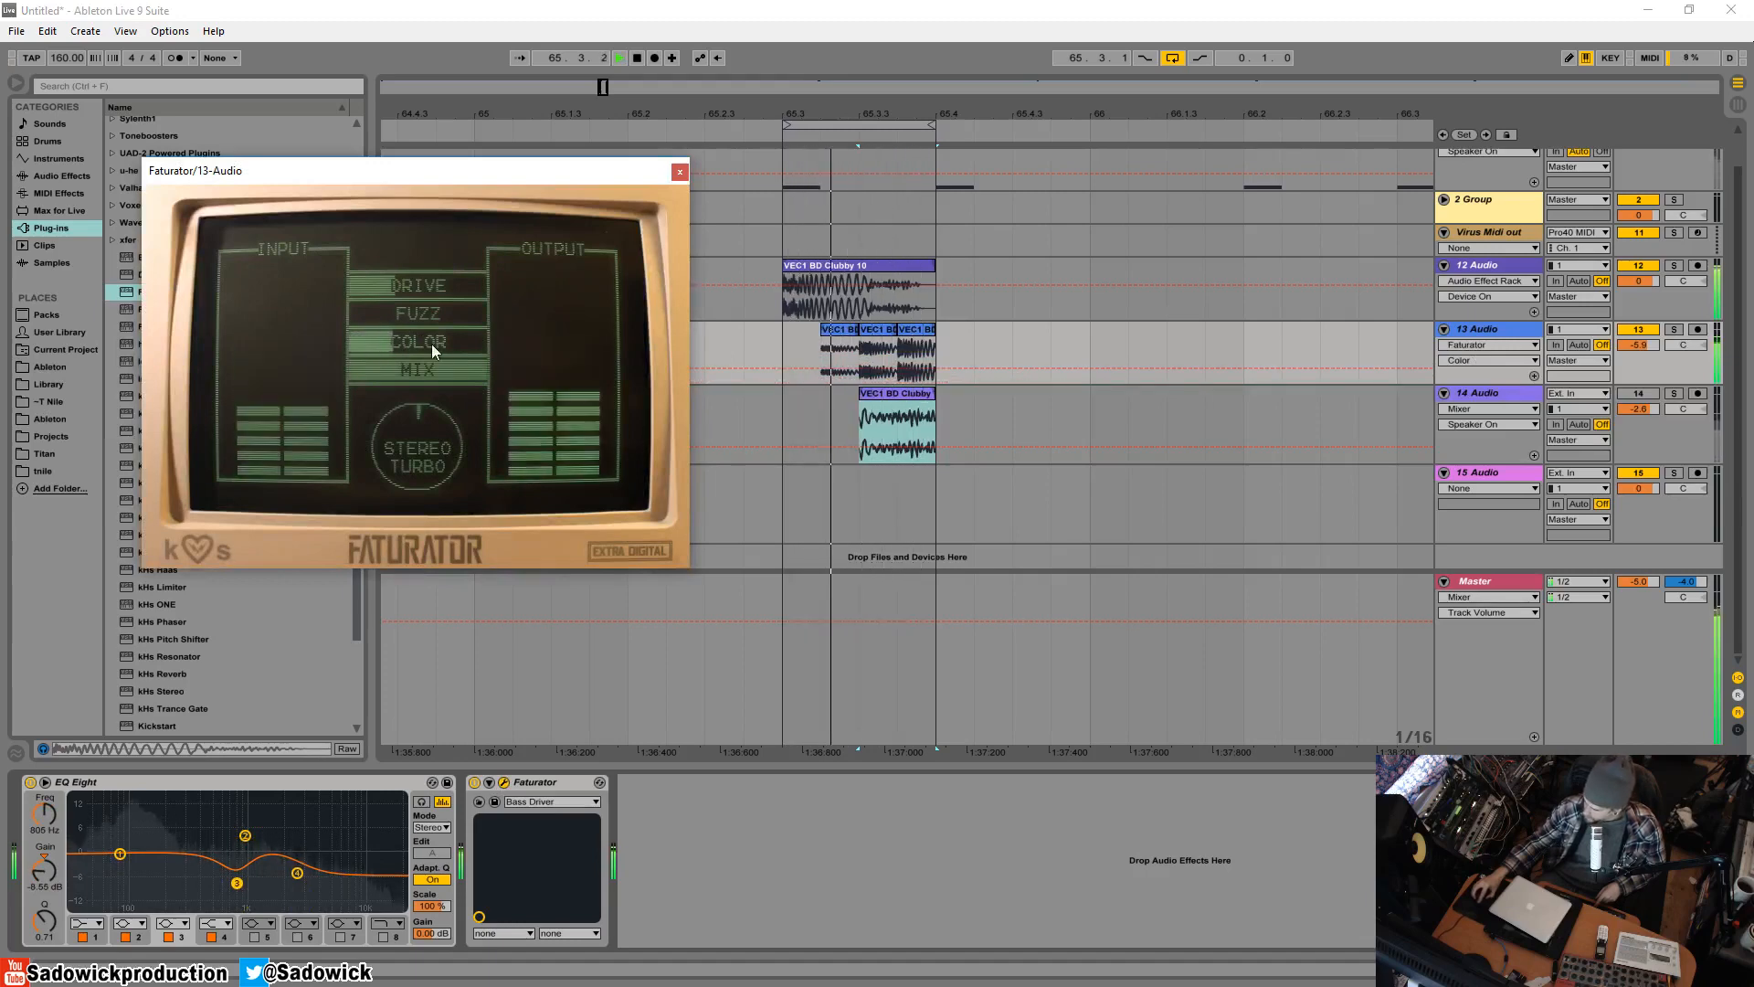
click(1674, 329)
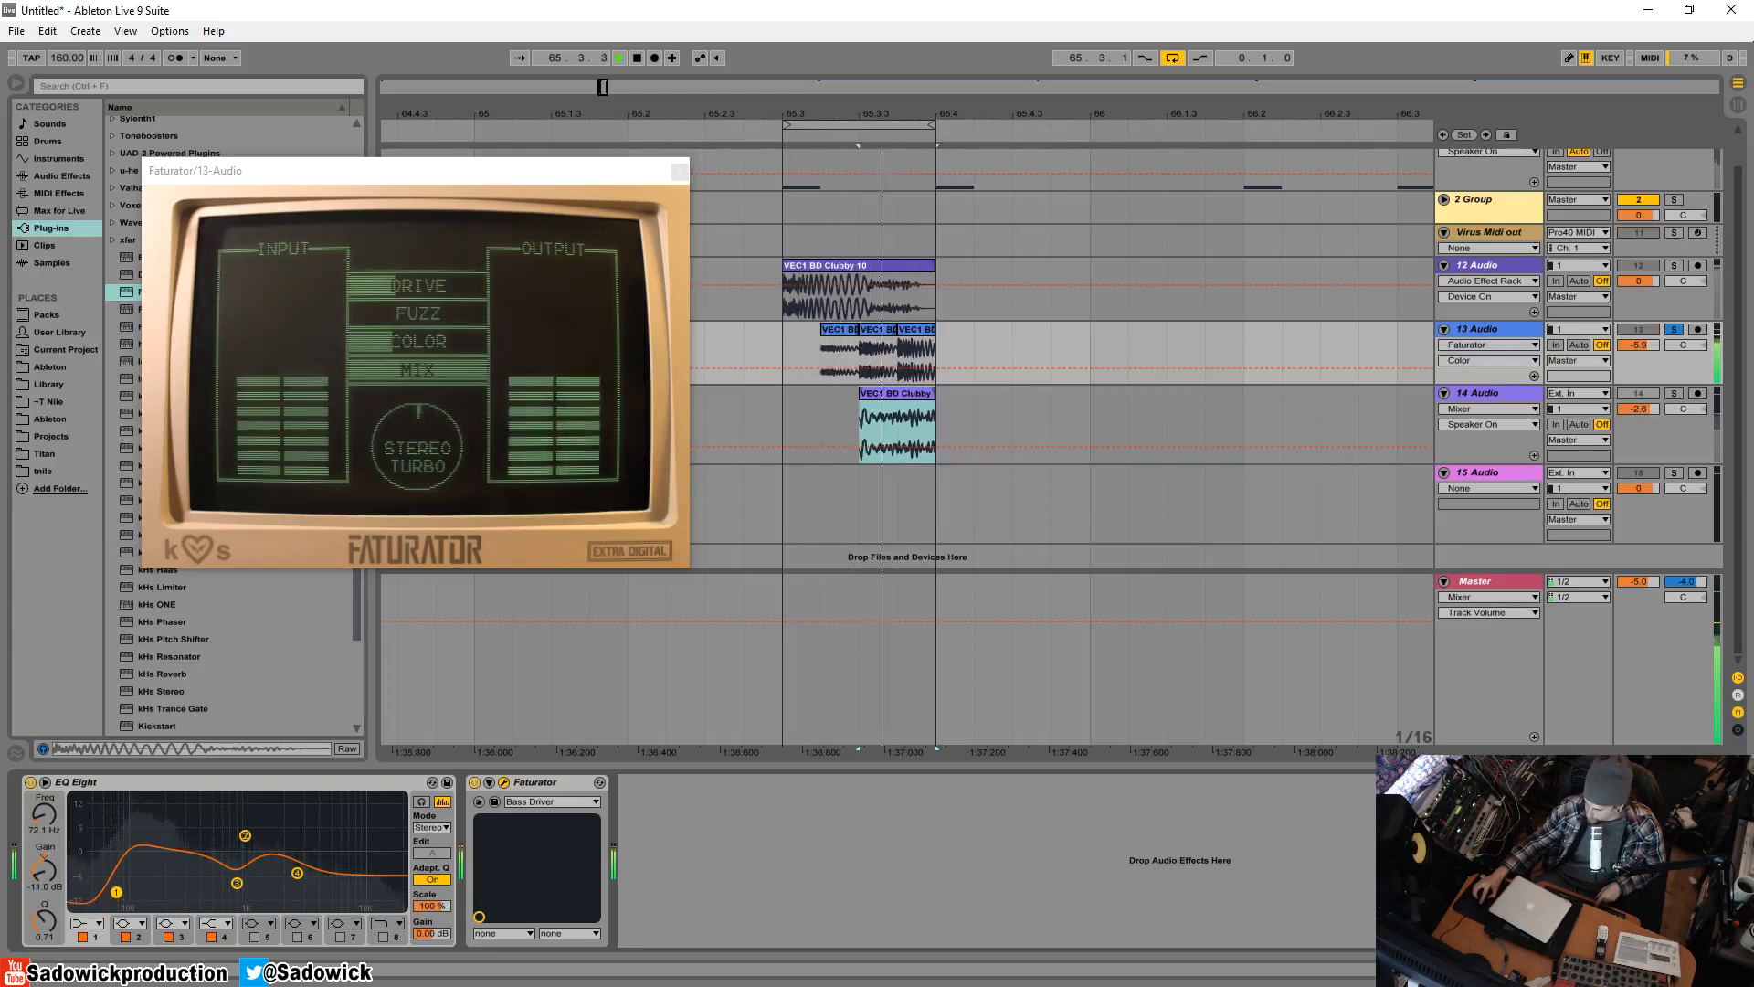
click(681, 170)
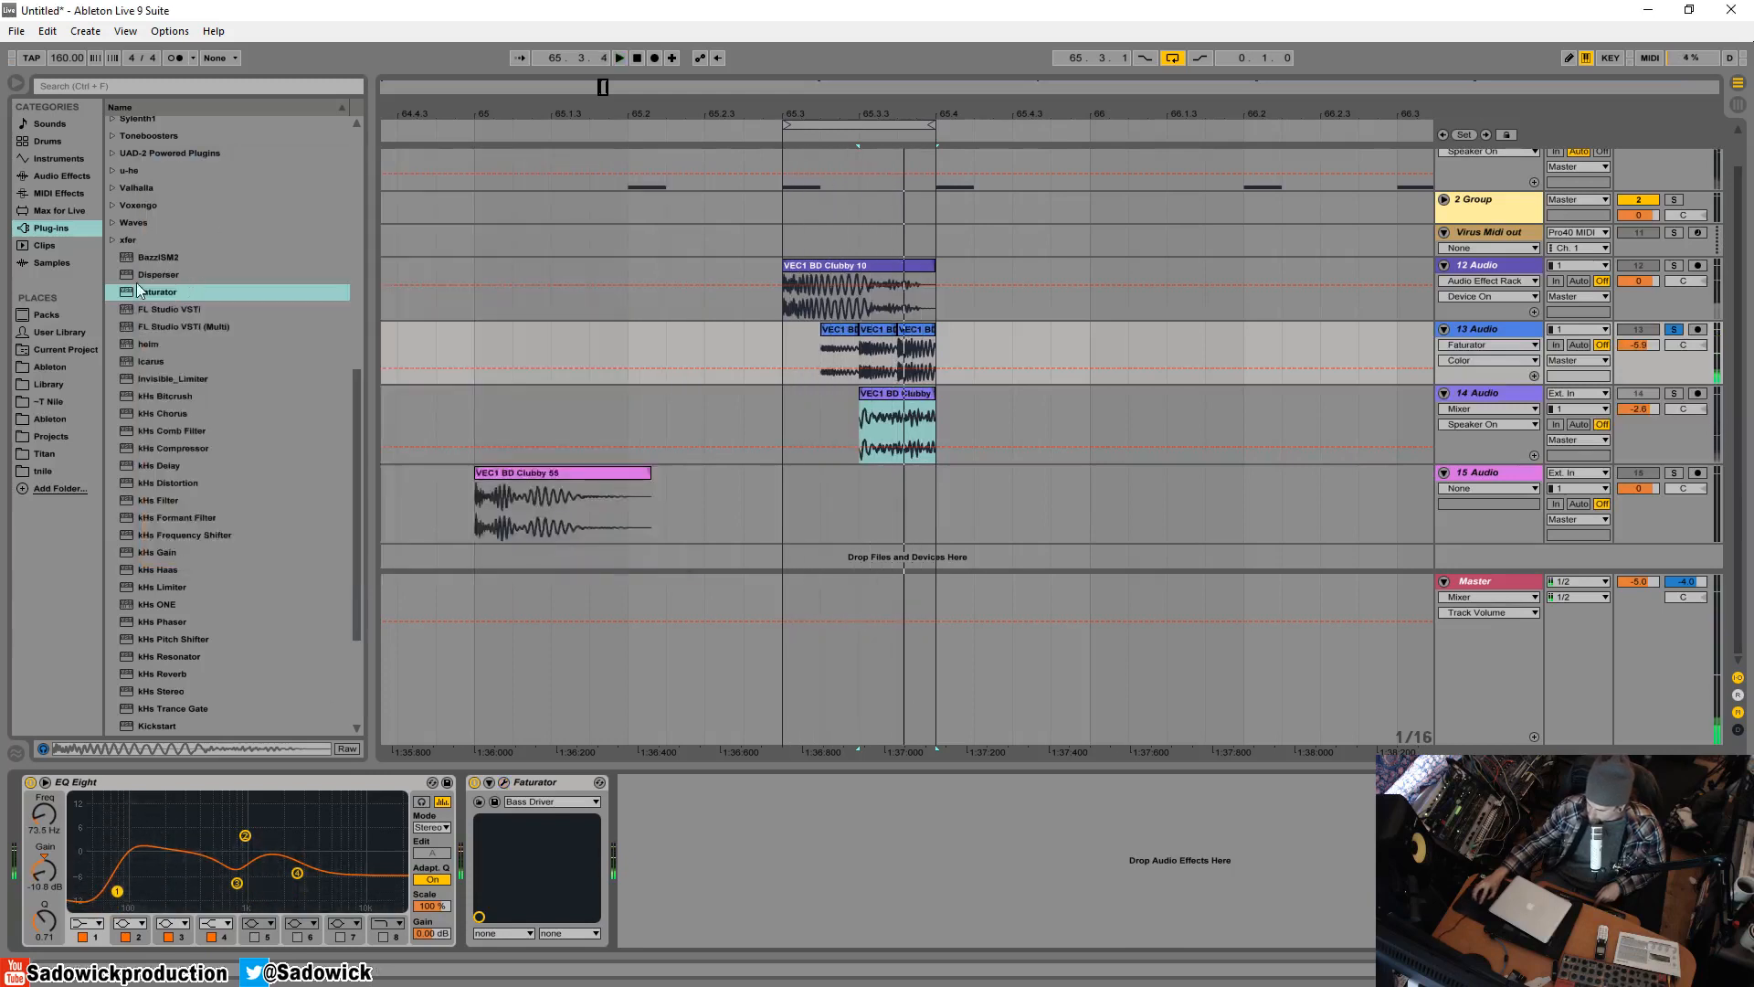
- Add a second EQ Eight after Faturator on 13 Audio, cutting band 3 to -7.31 dB at 590 Hz and boosting band 4 slightly at 2.37 kHz
click(55, 175)
drag(168, 299, 584, 787)
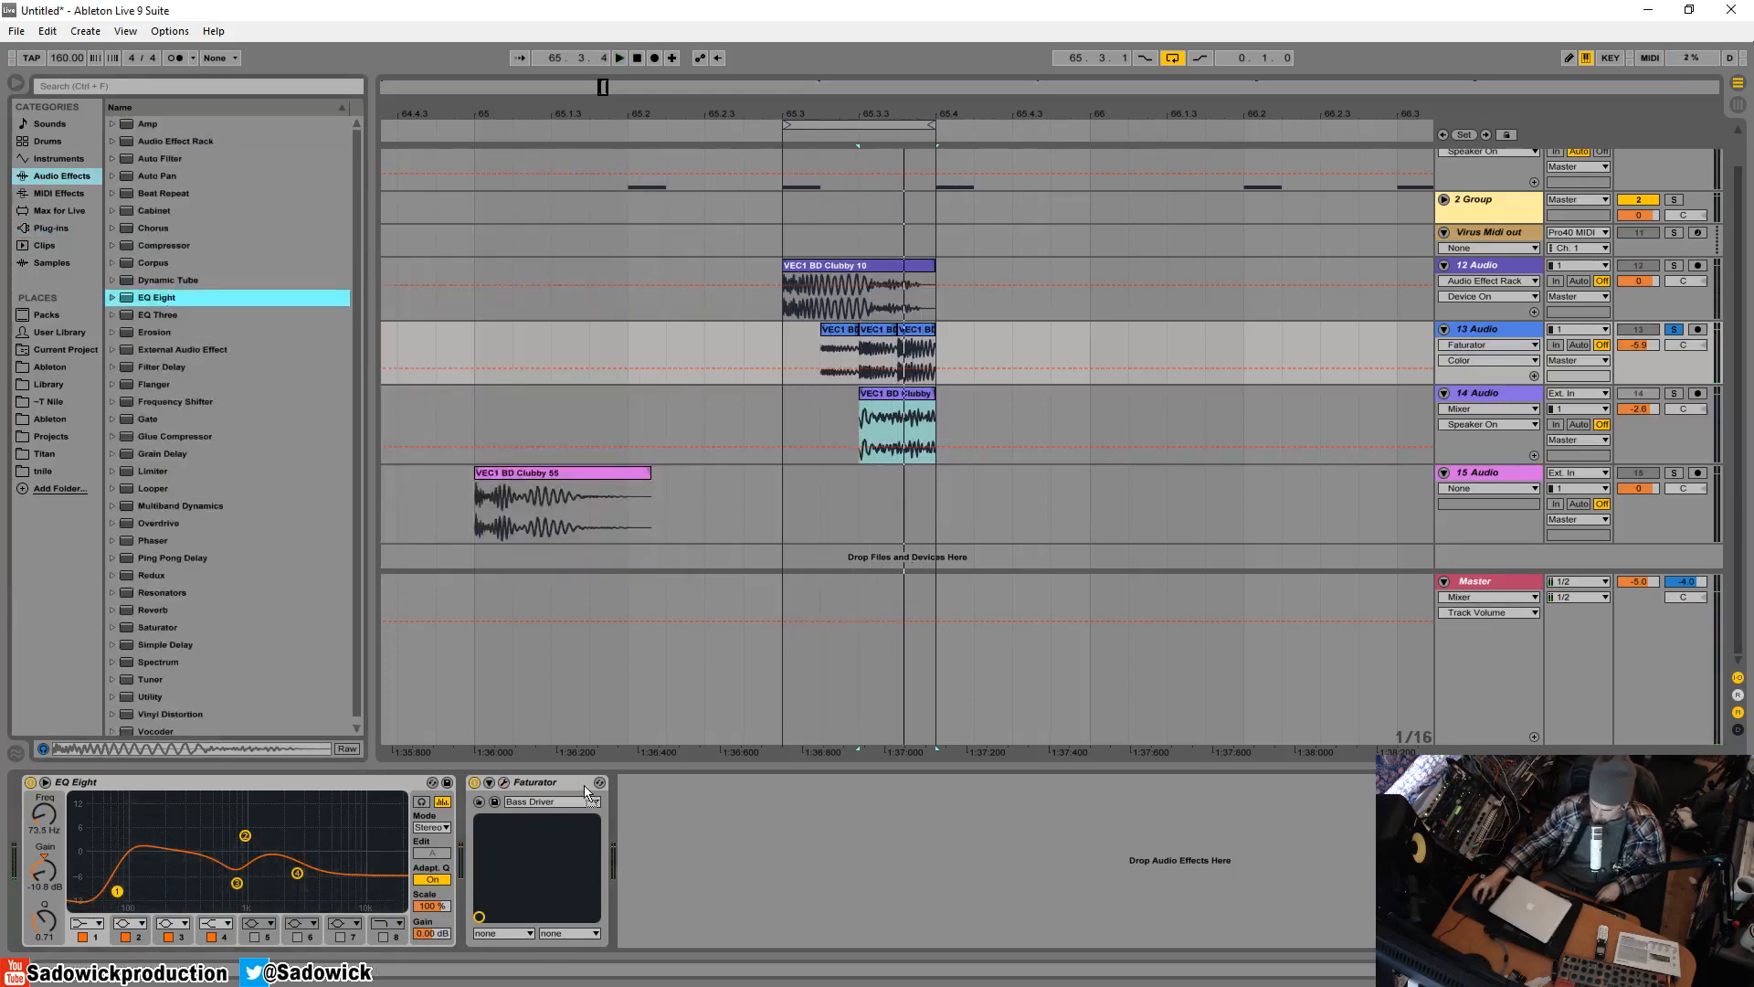
drag(812, 869, 862, 859)
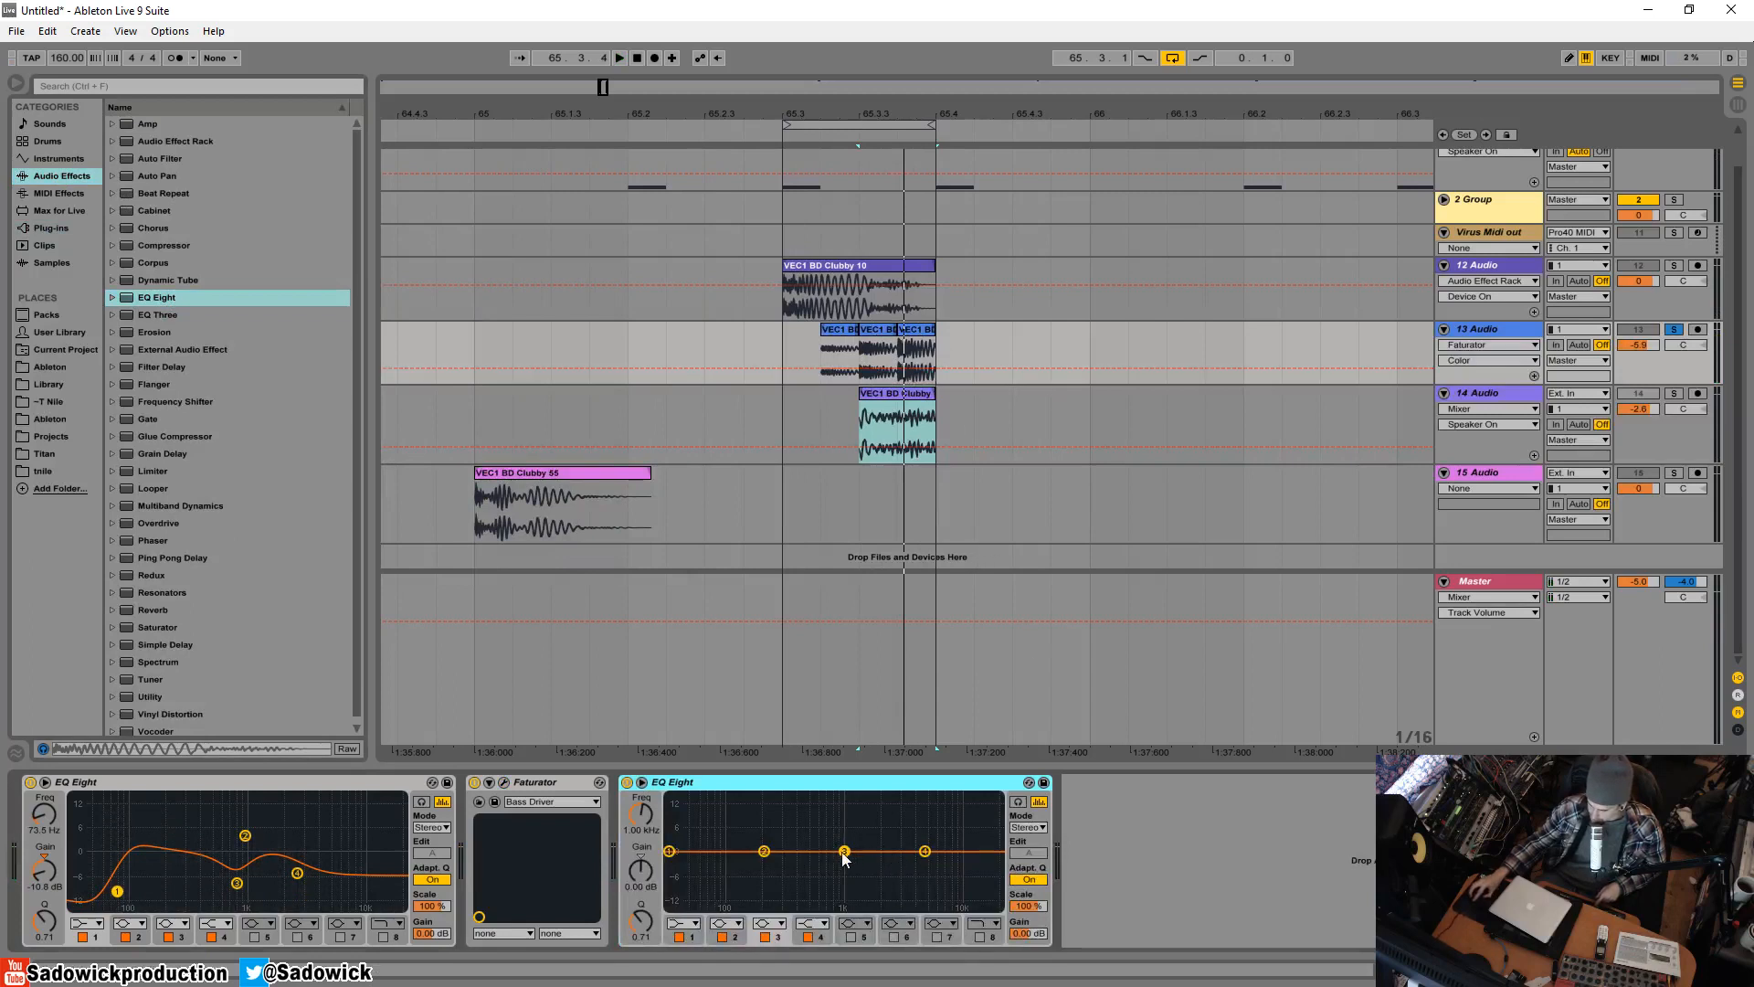
key(space)
drag(844, 851, 818, 880)
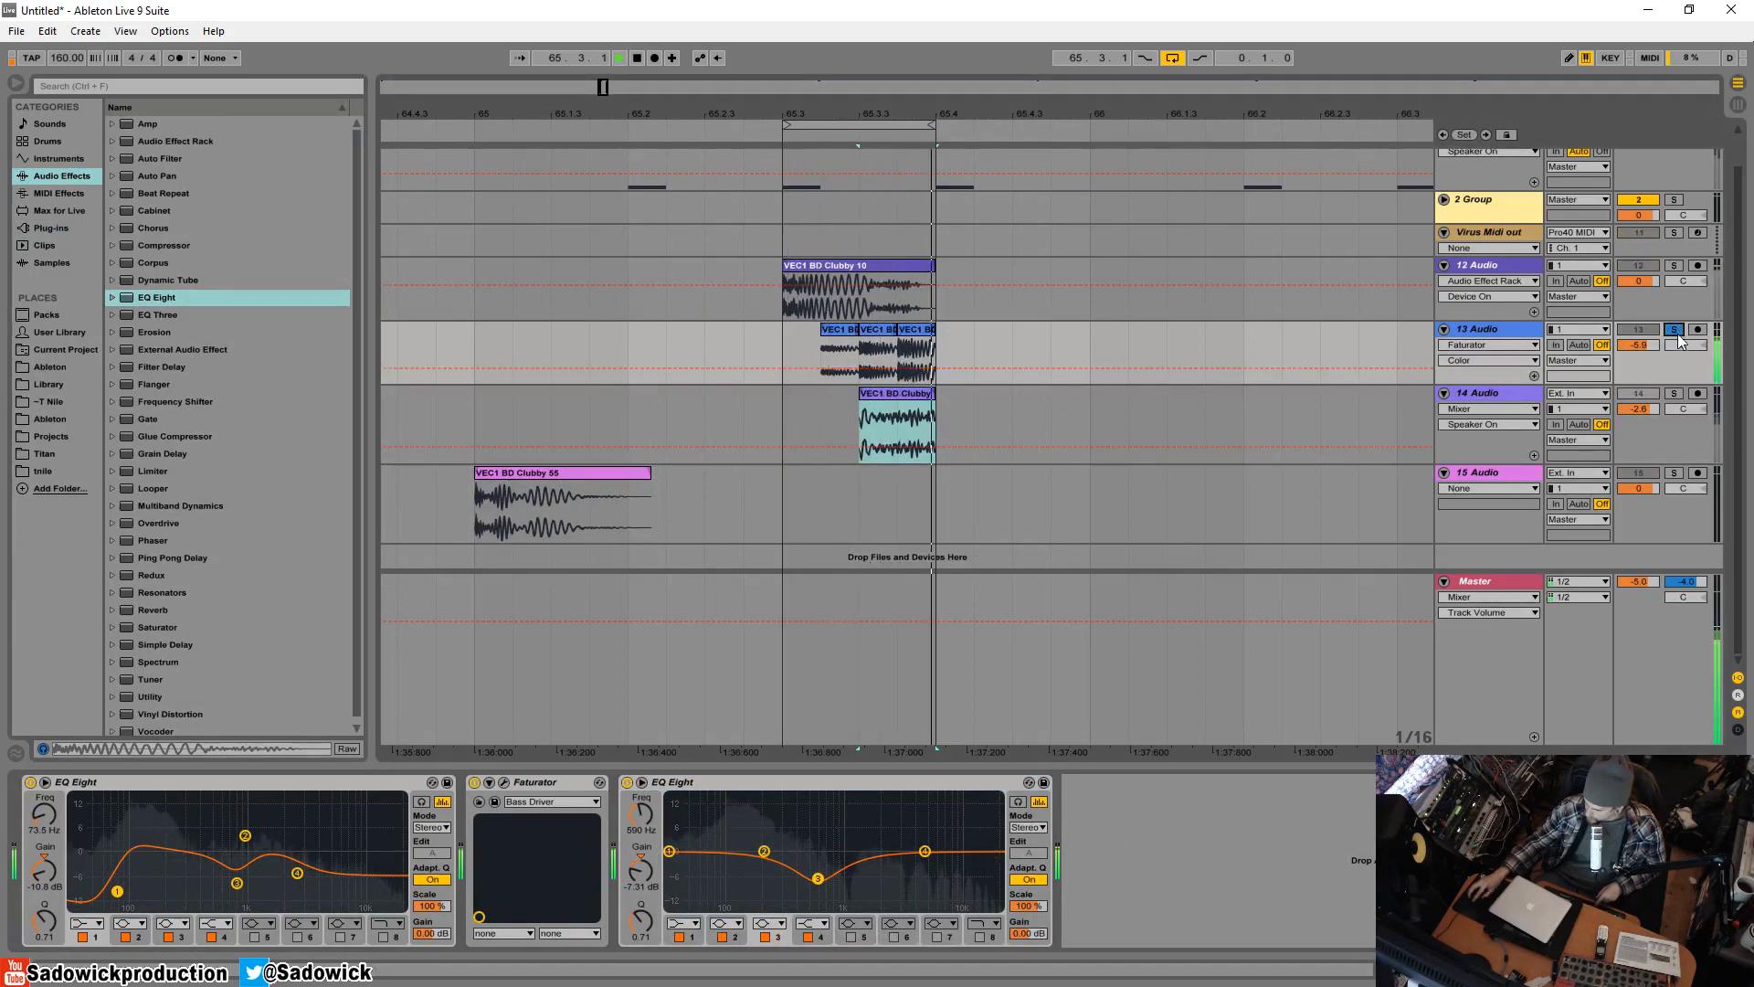
drag(925, 852, 887, 841)
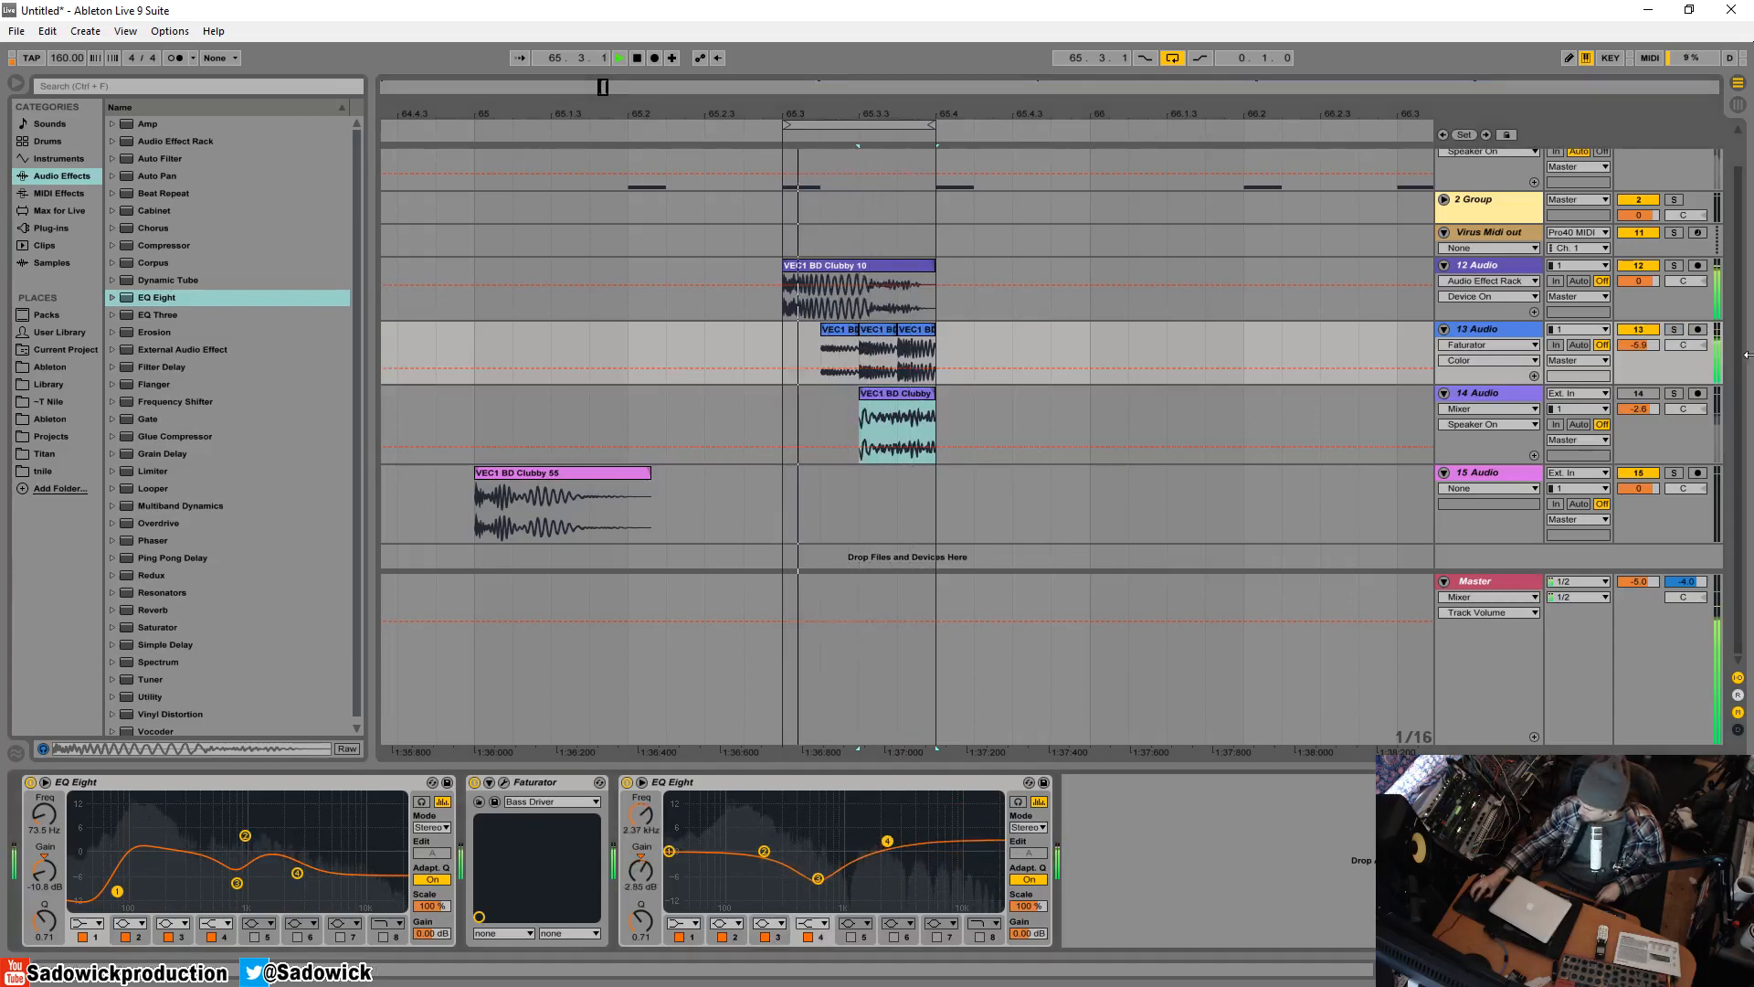
- Reactivate 14 Audio at a lower volume and raise its EQ Eight low cut on band 1 to 579 Hz
click(1640, 394)
drag(1644, 410, 1644, 432)
click(1645, 433)
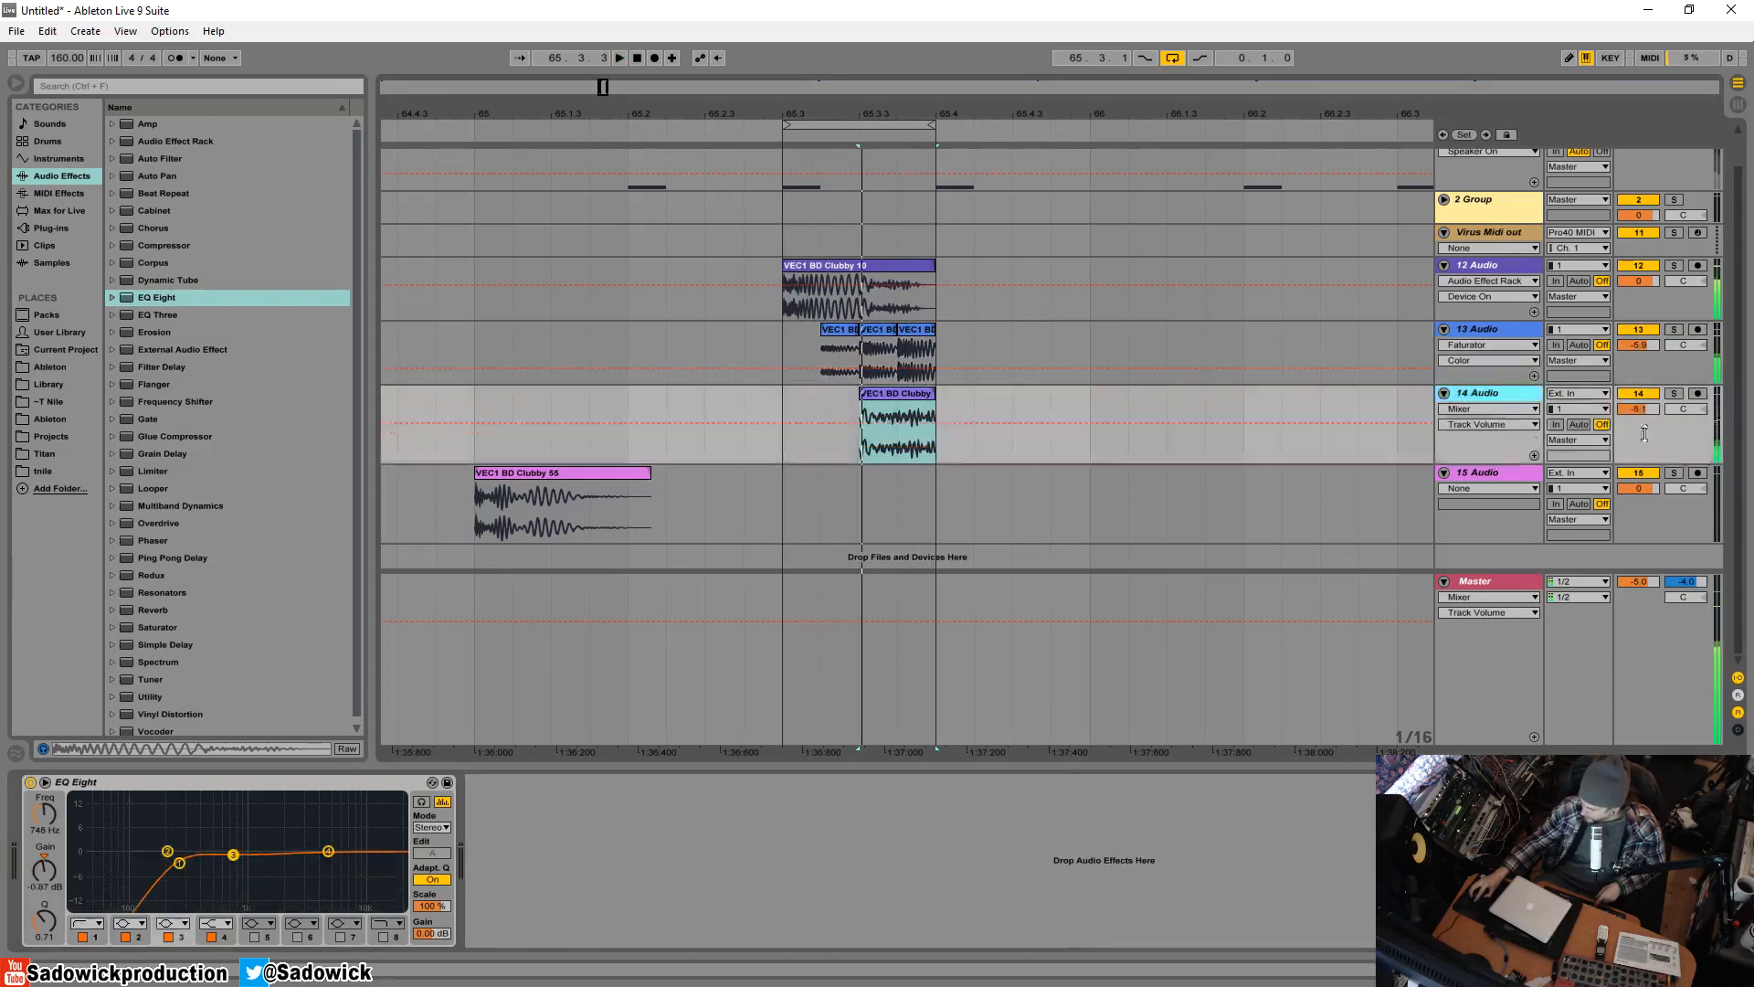
drag(167, 851, 191, 849)
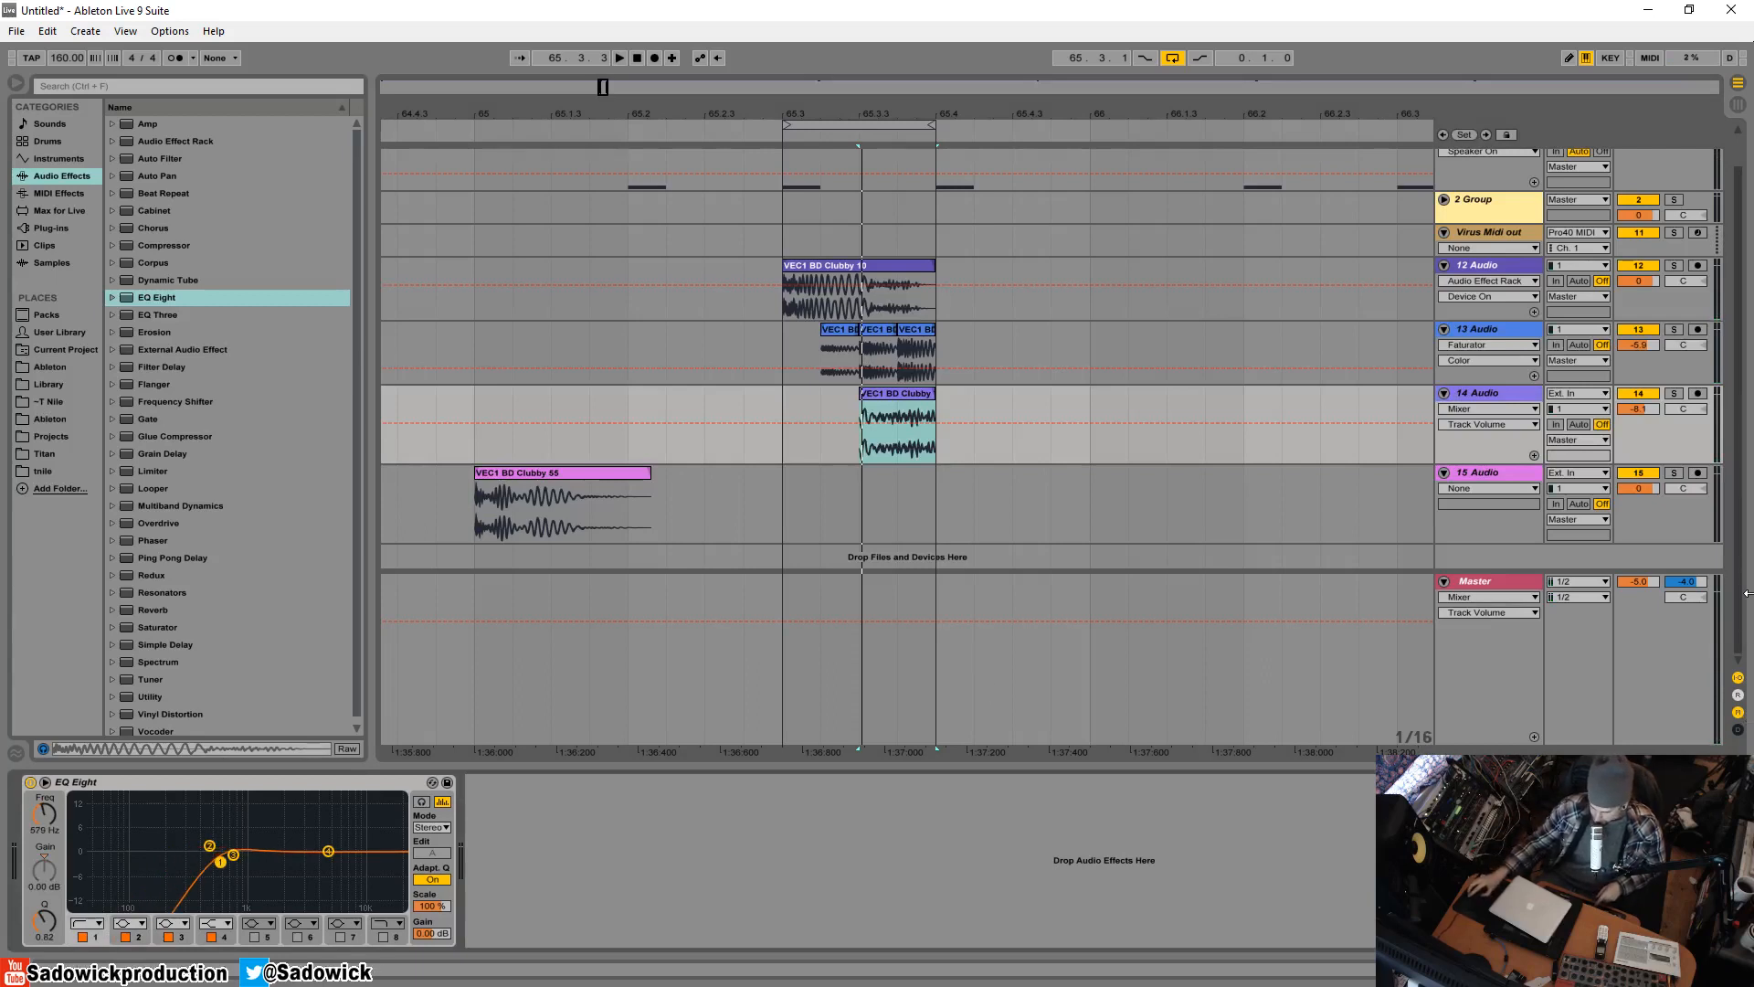
- Reduce the height of the 12, 13 and 14 Audio tracks and replace the 15 Audio track with a new empty audio track
drag(1697, 442, 1671, 327)
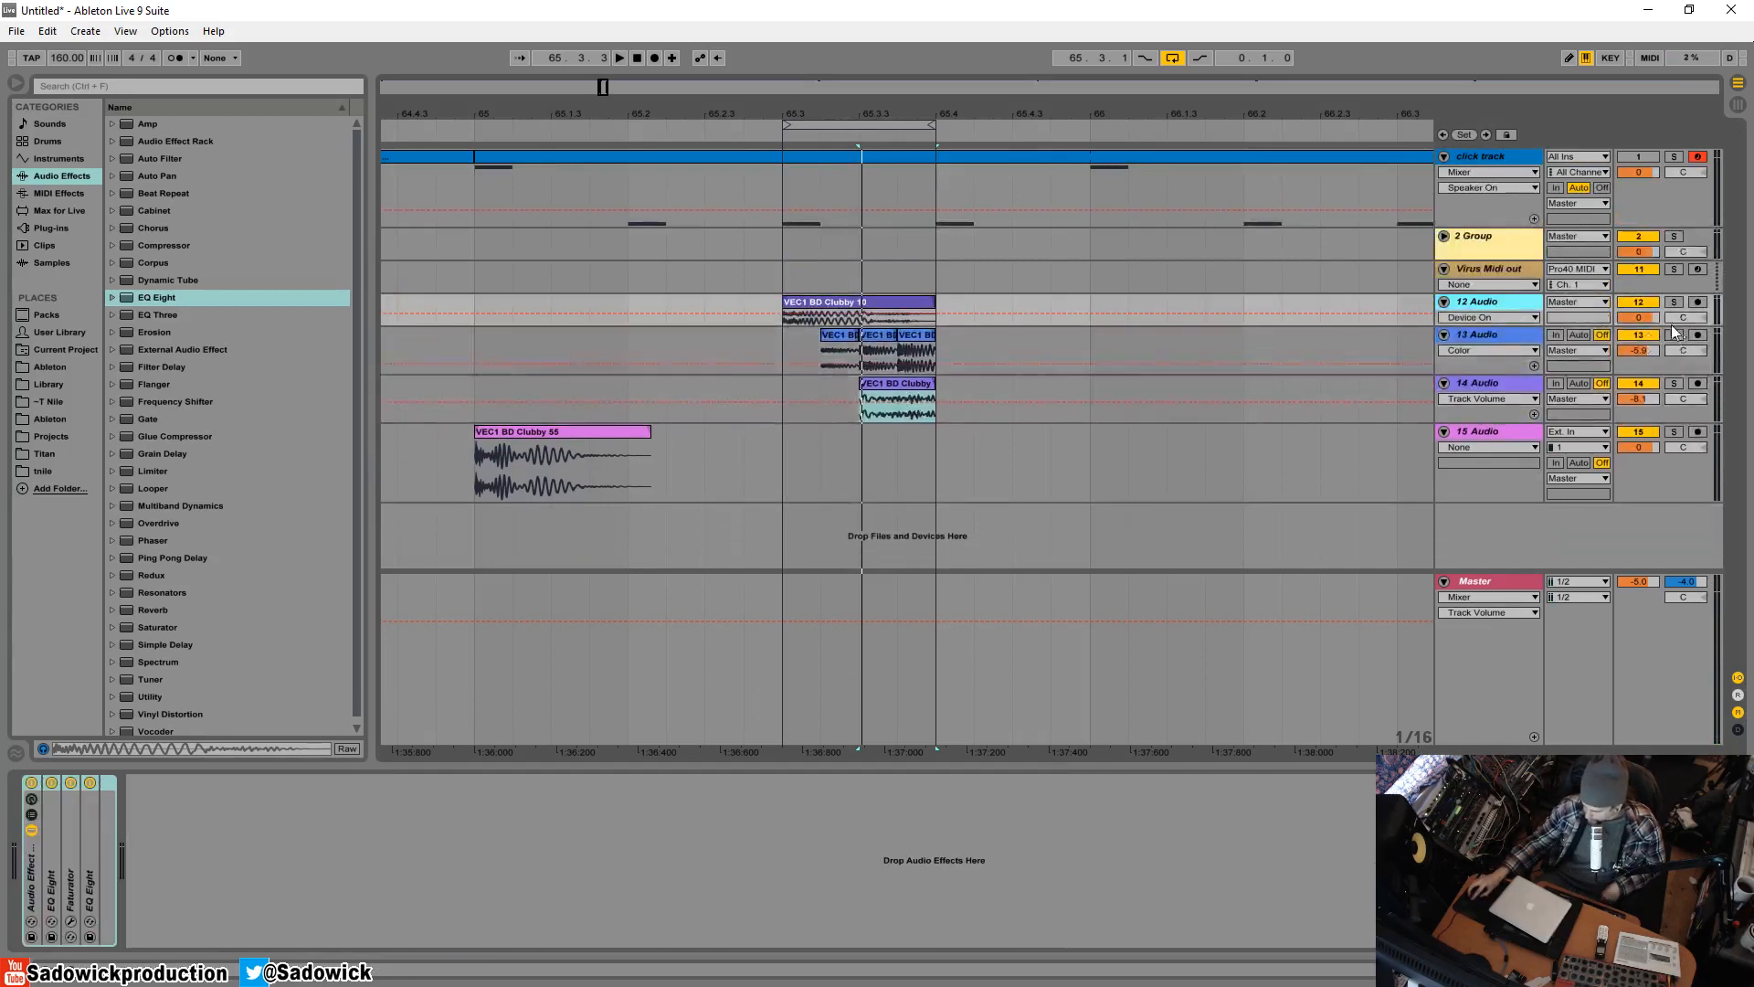
click(1519, 425)
key(Delete)
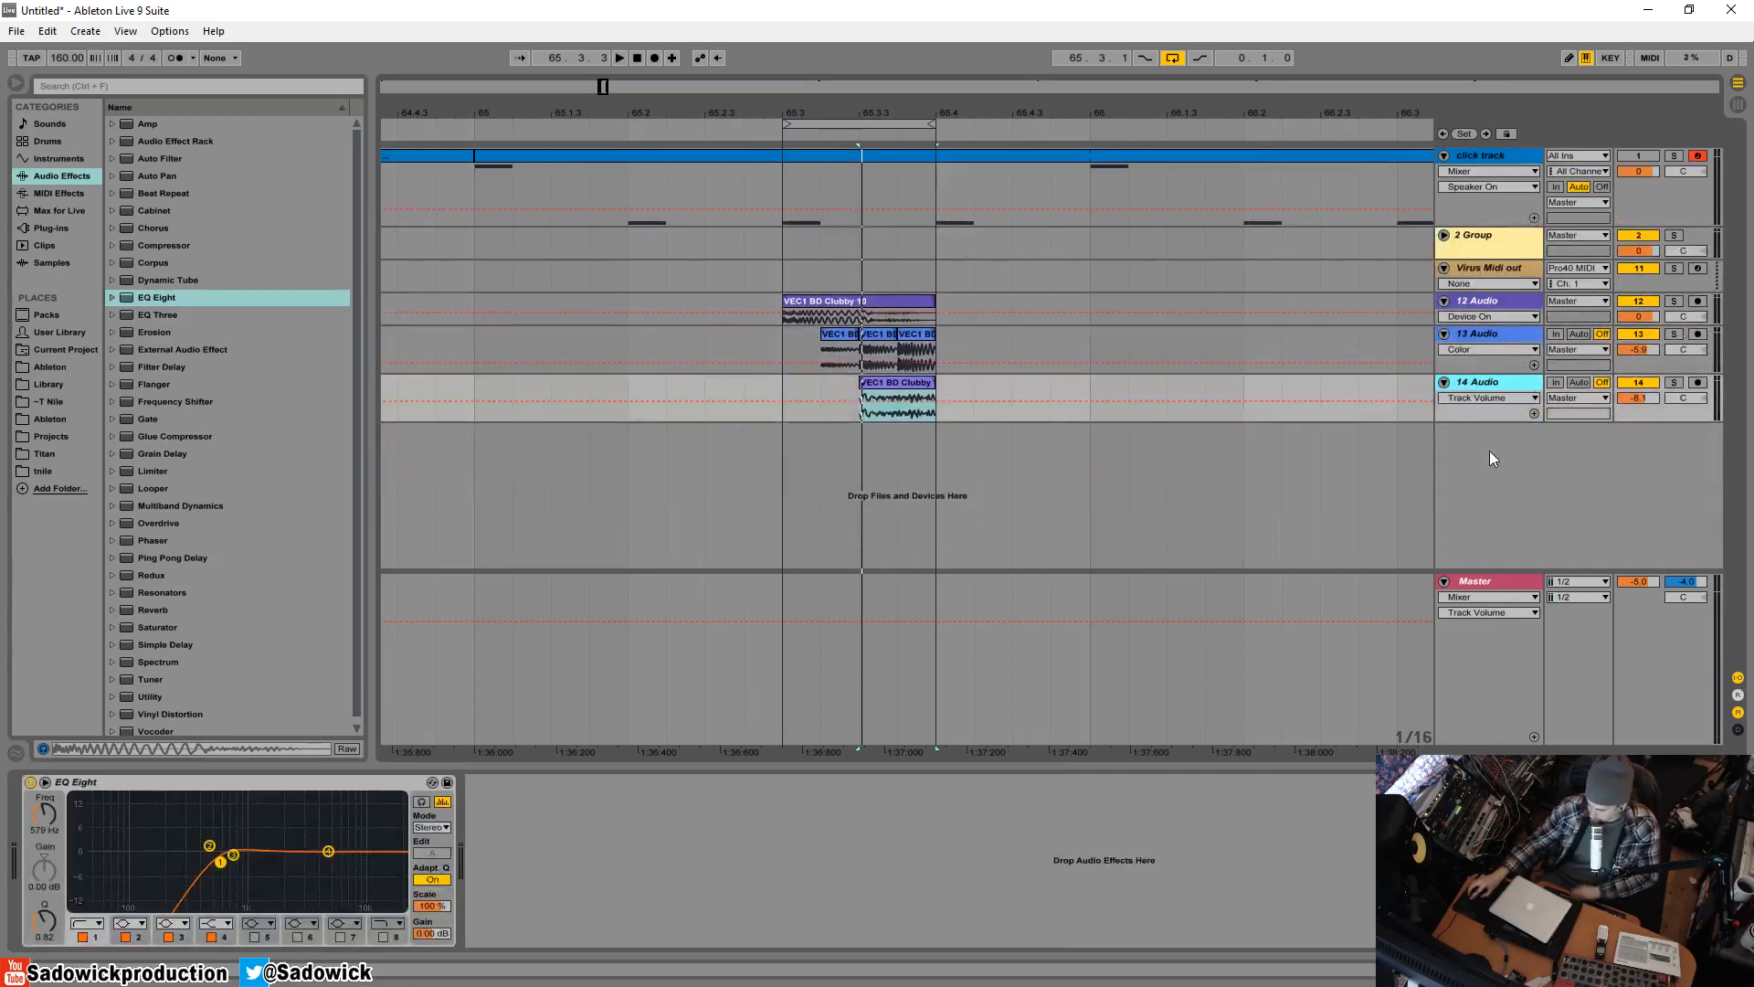
right_click(1495, 477)
click(1506, 487)
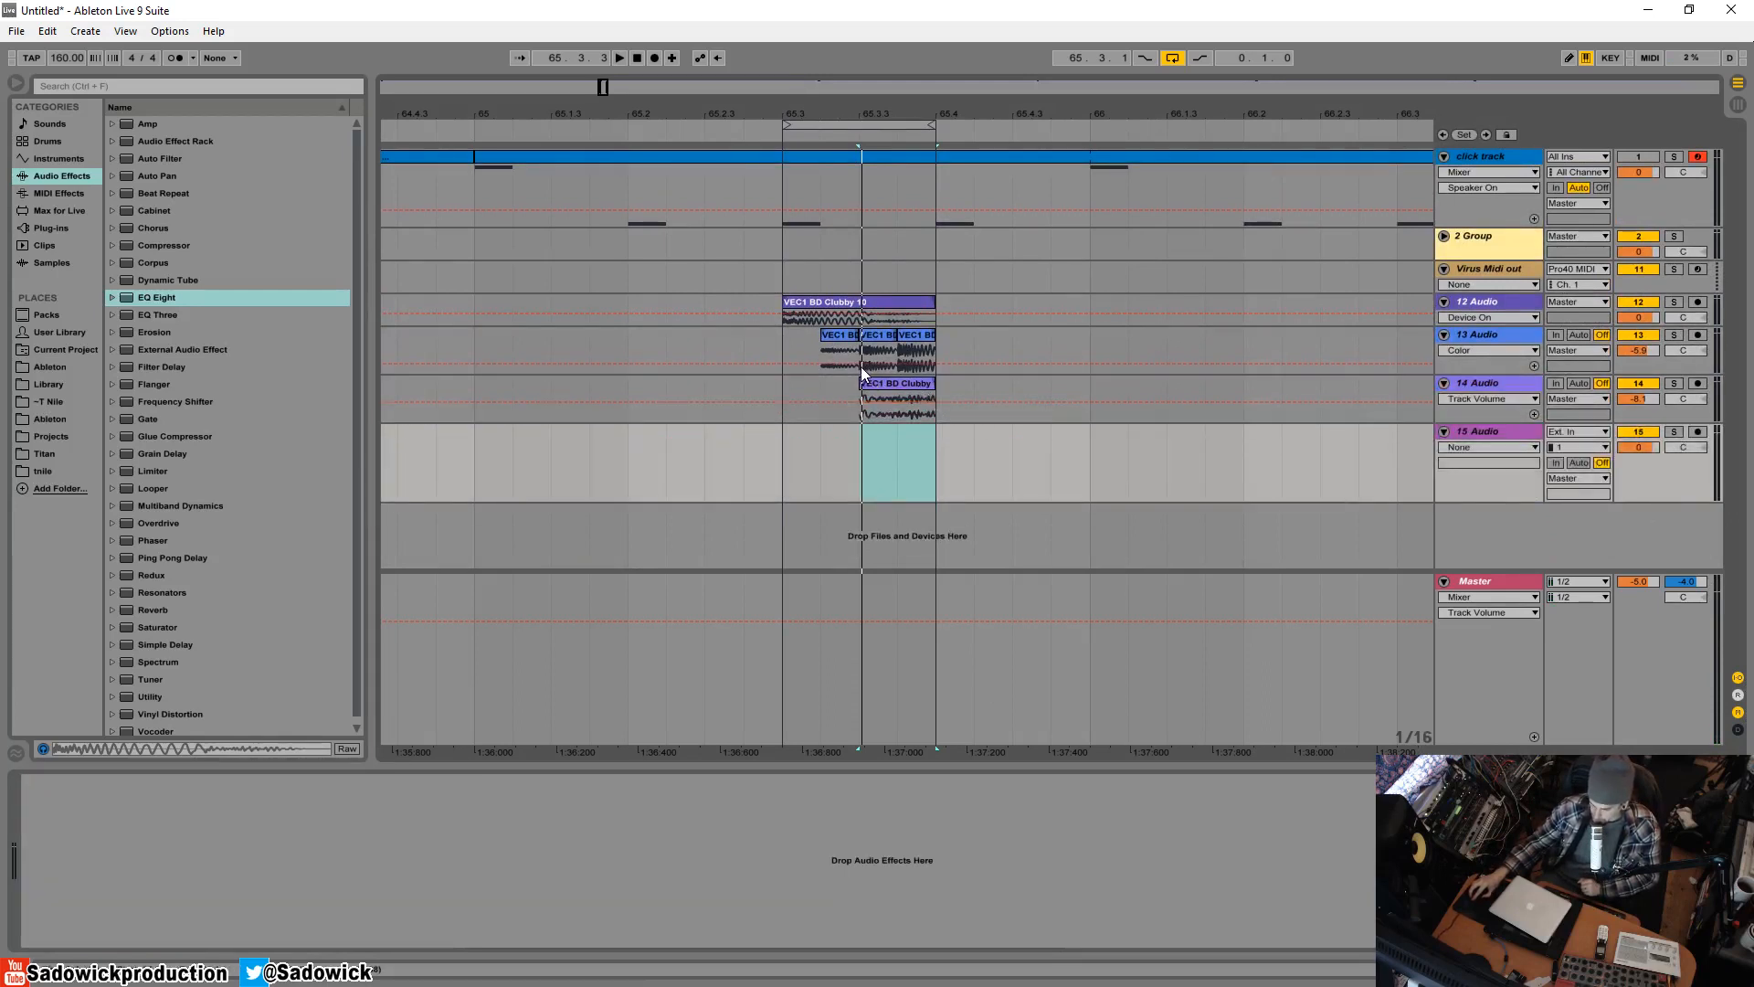
- Collapse the VEC1 bassdrum folders in the sample library and expand the VEC1 Claps folder
click(51, 385)
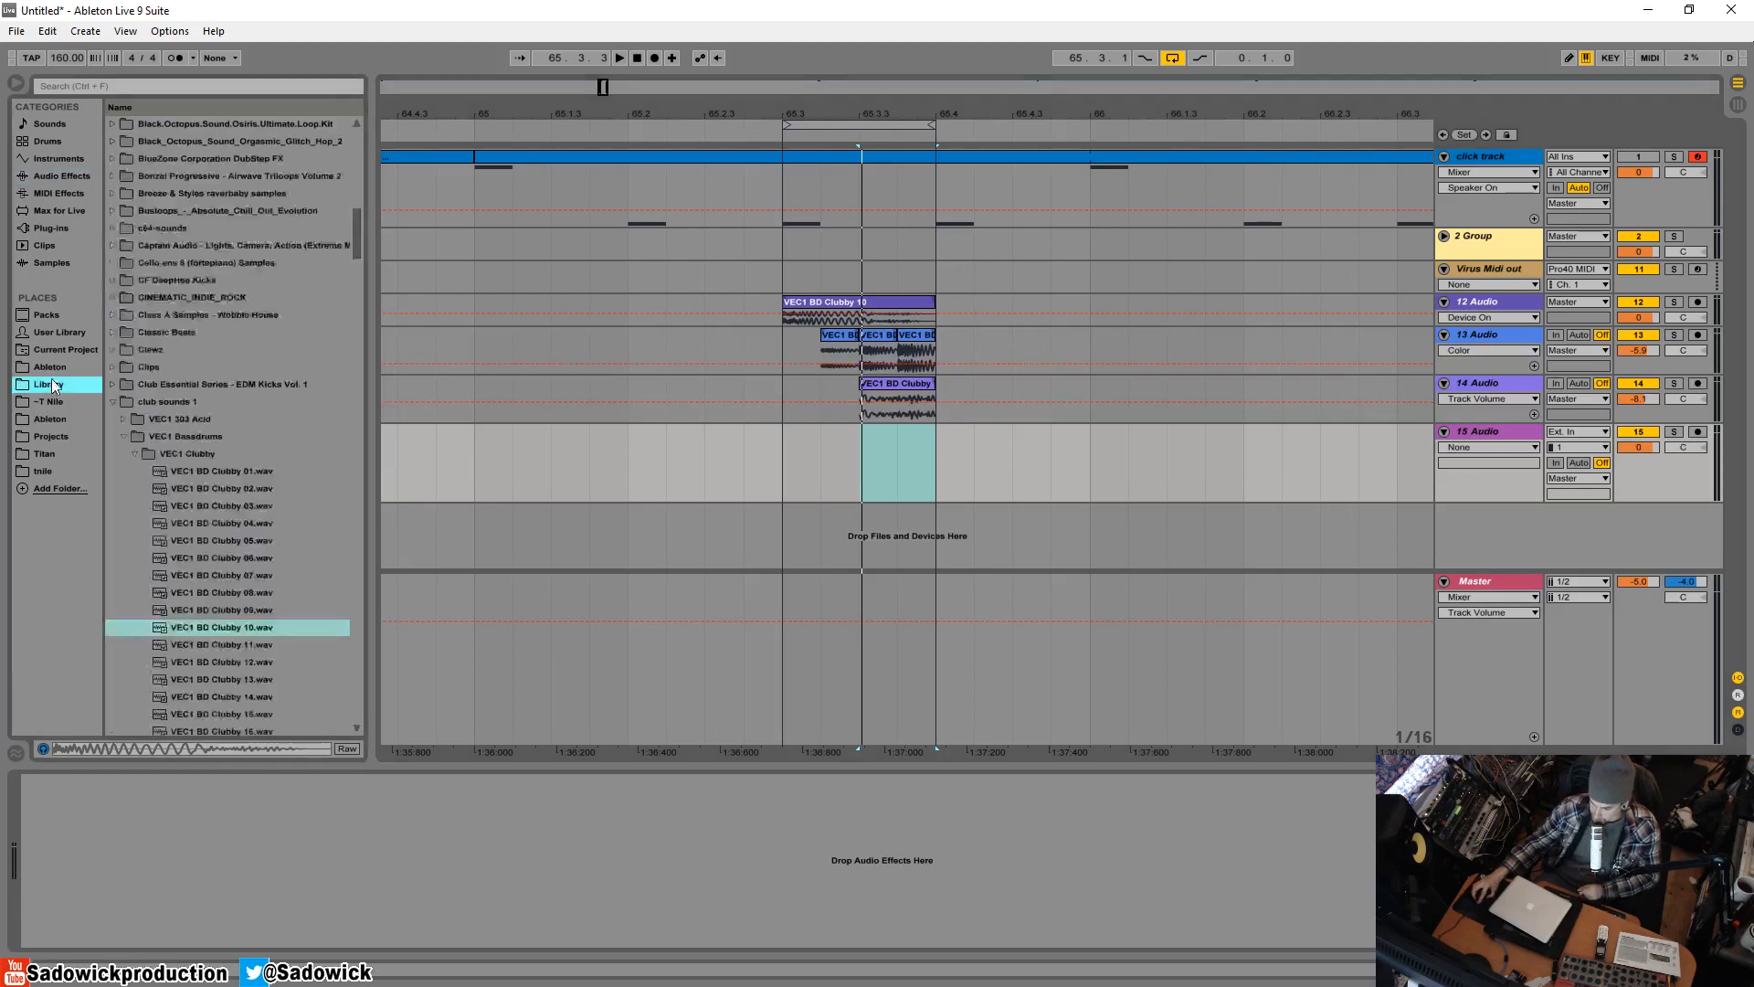
click(135, 453)
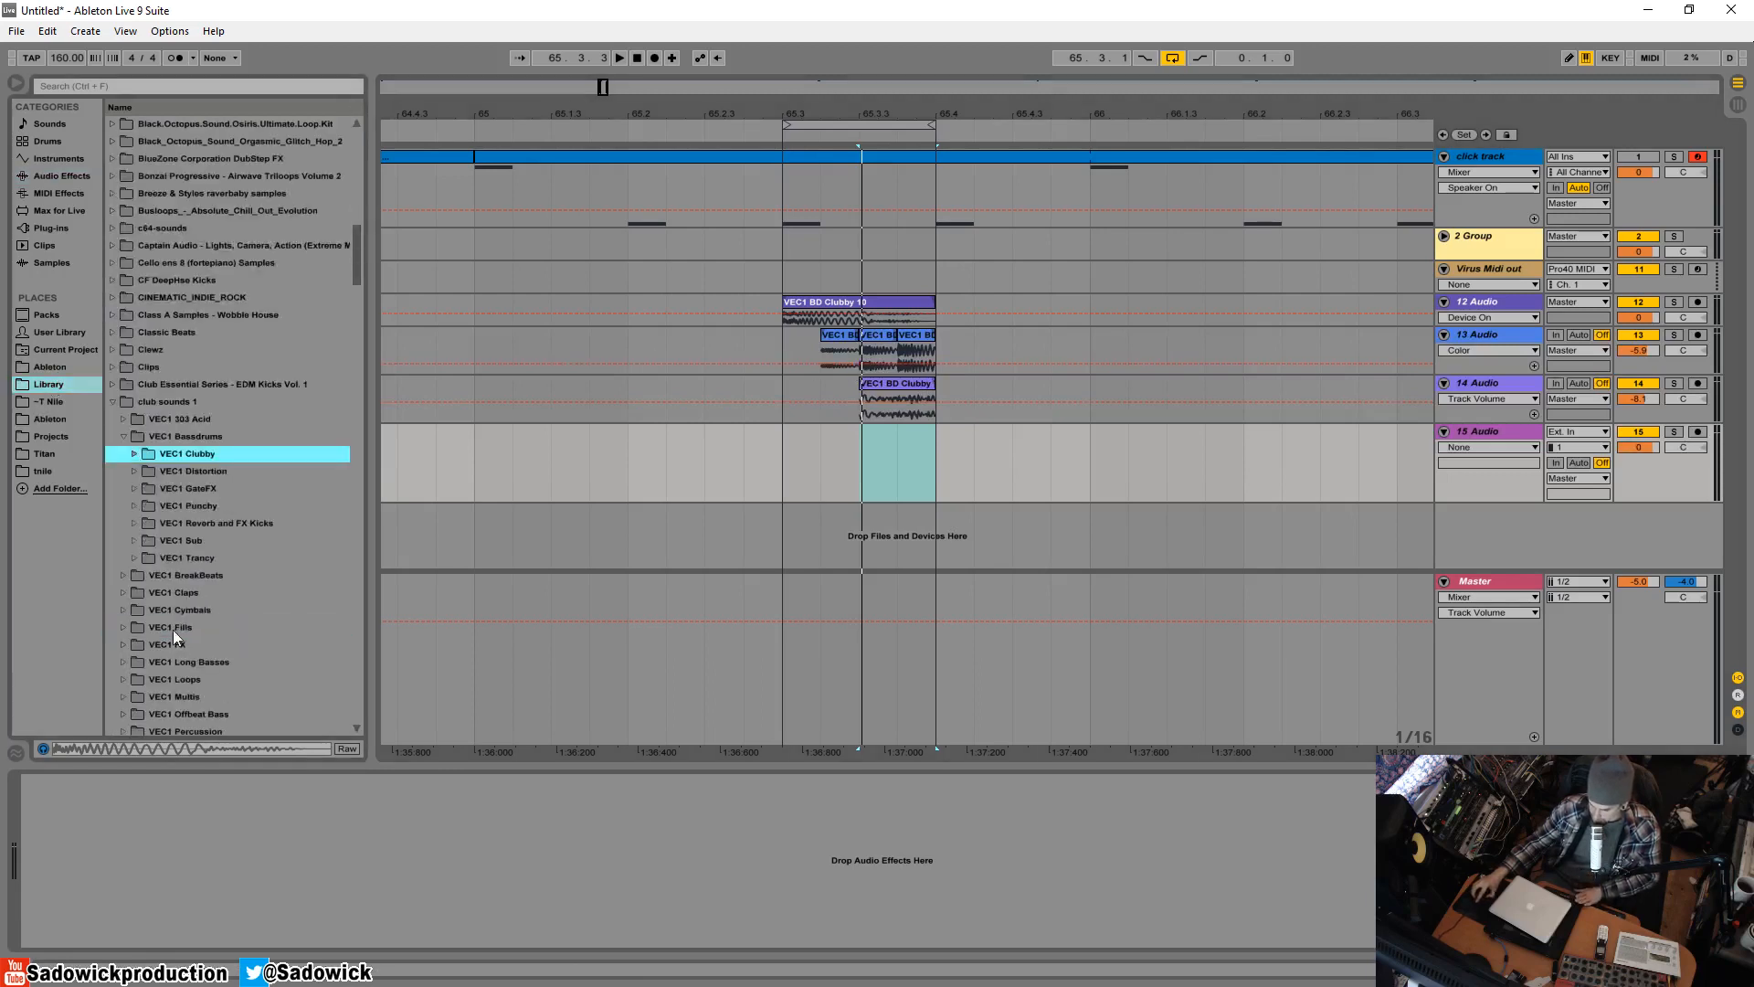
scroll(178, 622, down, 1)
click(134, 557)
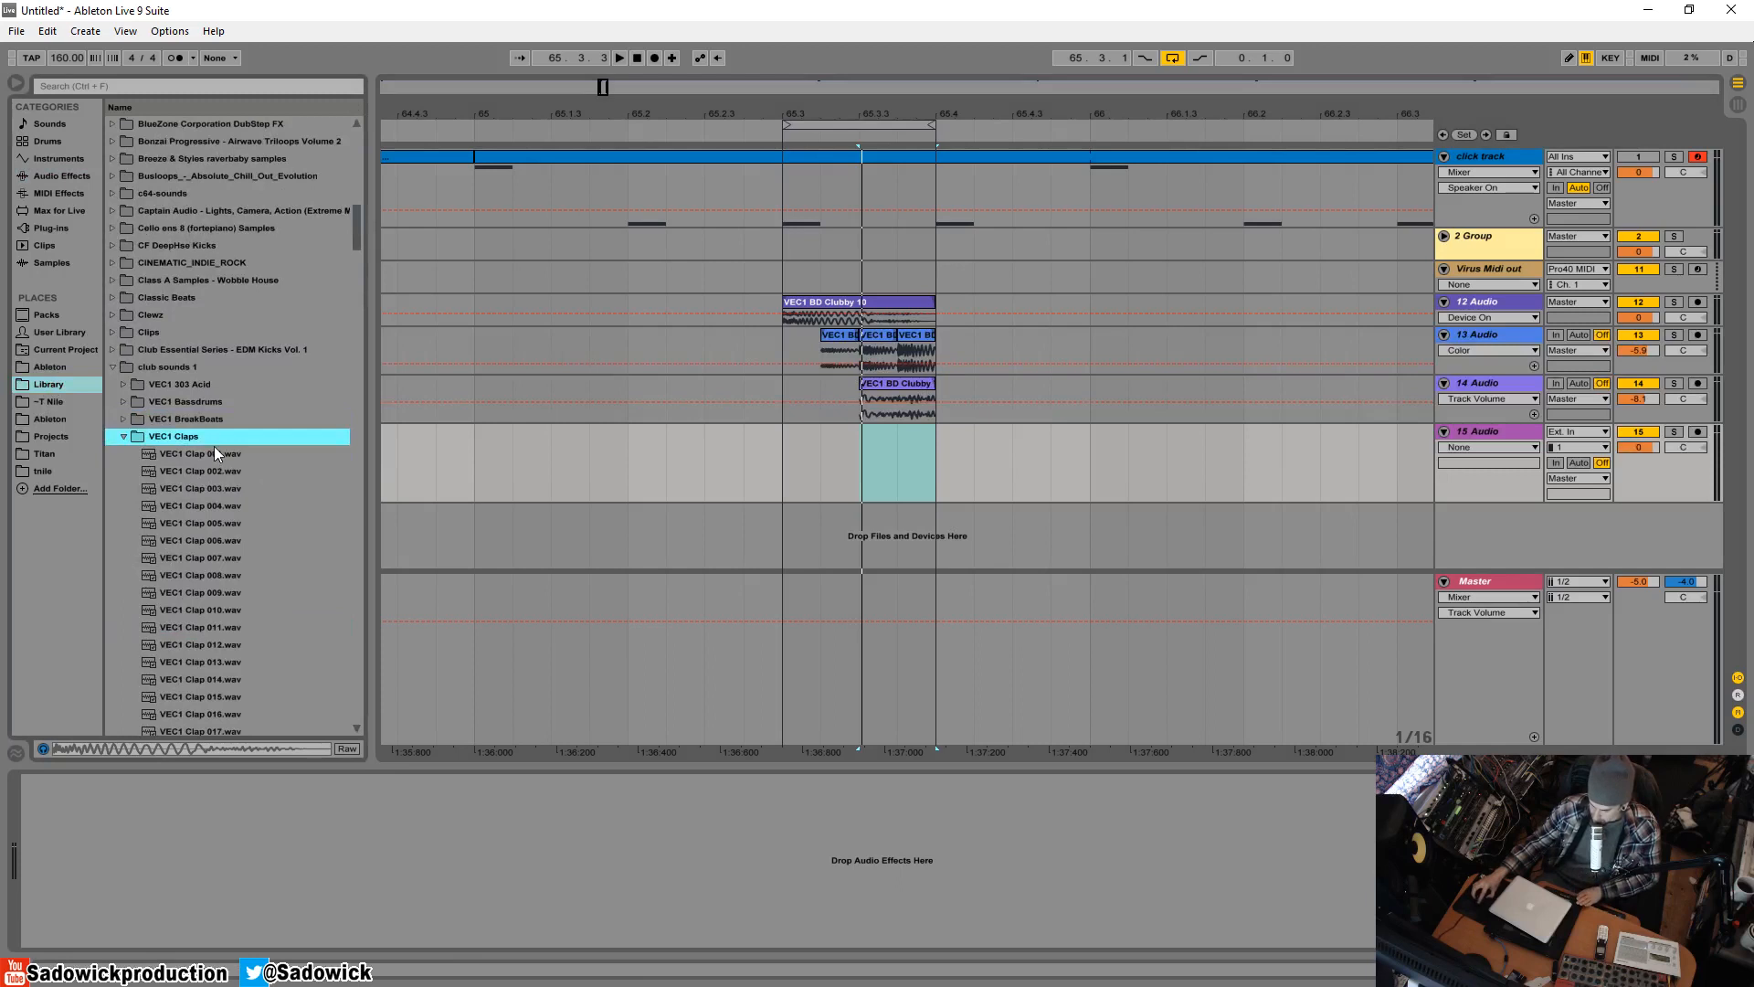
scroll(238, 572, down, 2)
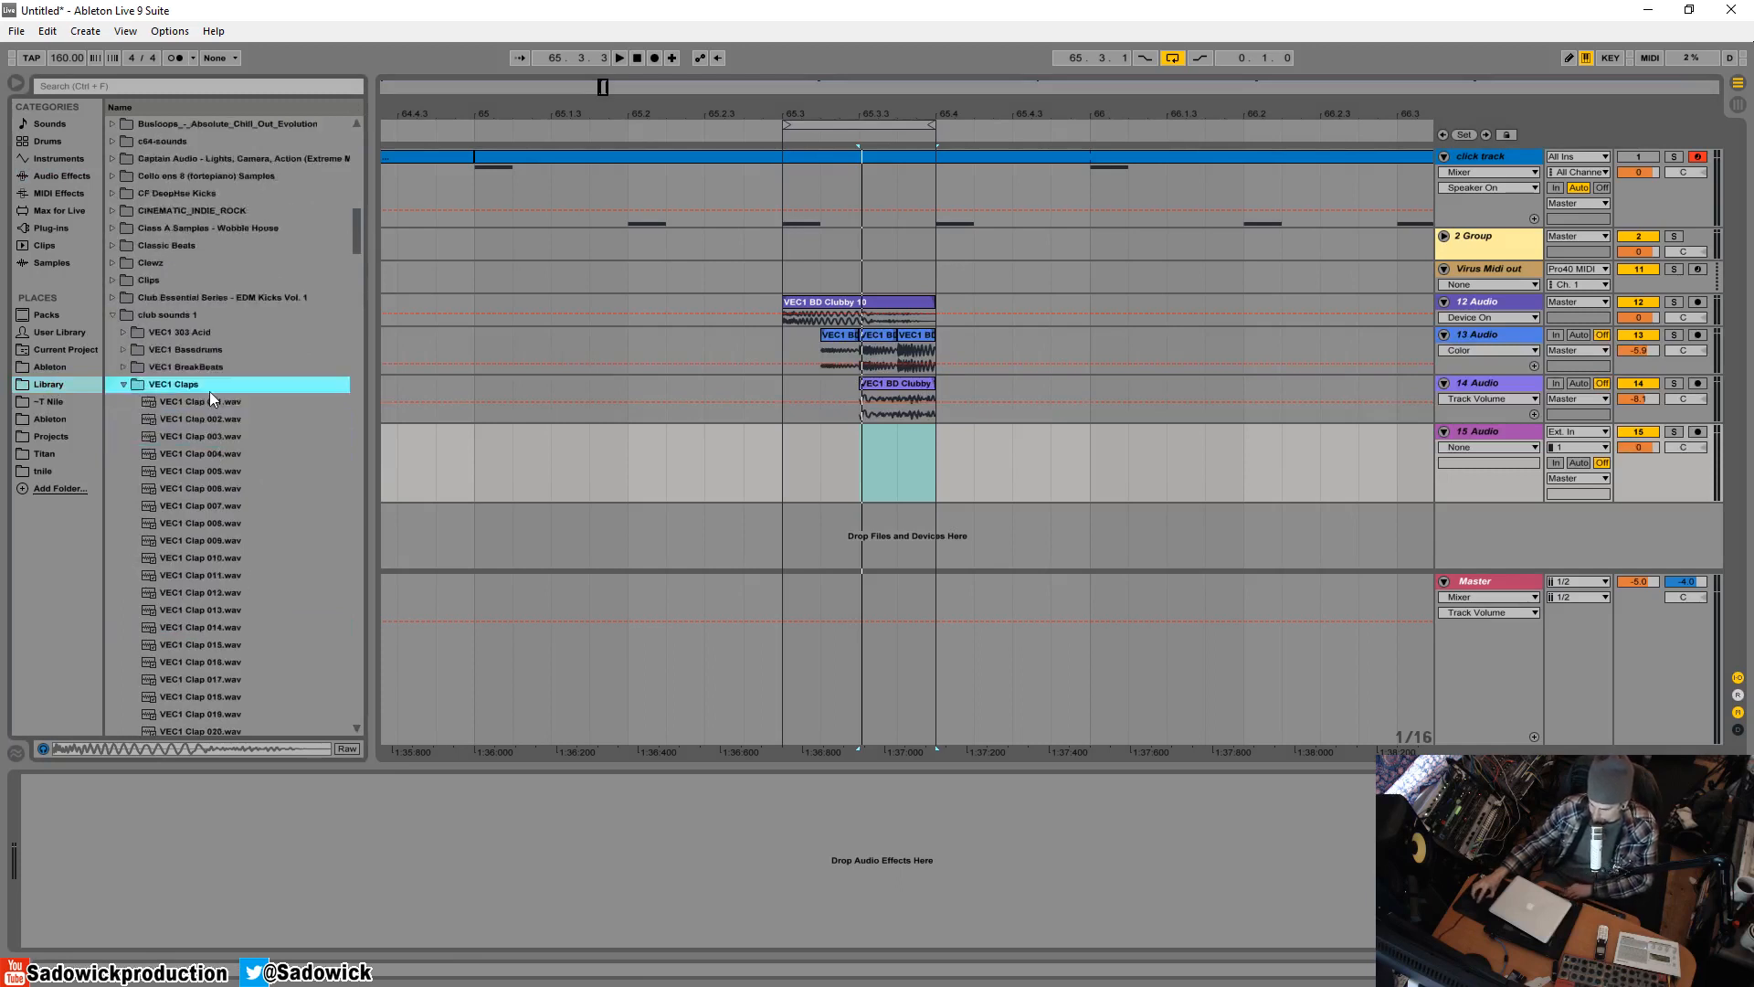
- Audition the VEC1 clap samples and place VEC1 Clap 008 on 15 Audio at 65.3, trimmed to the loop end at 65.4
click(200, 400)
key(Down)
key(Down)
key(Down)
key(Down)
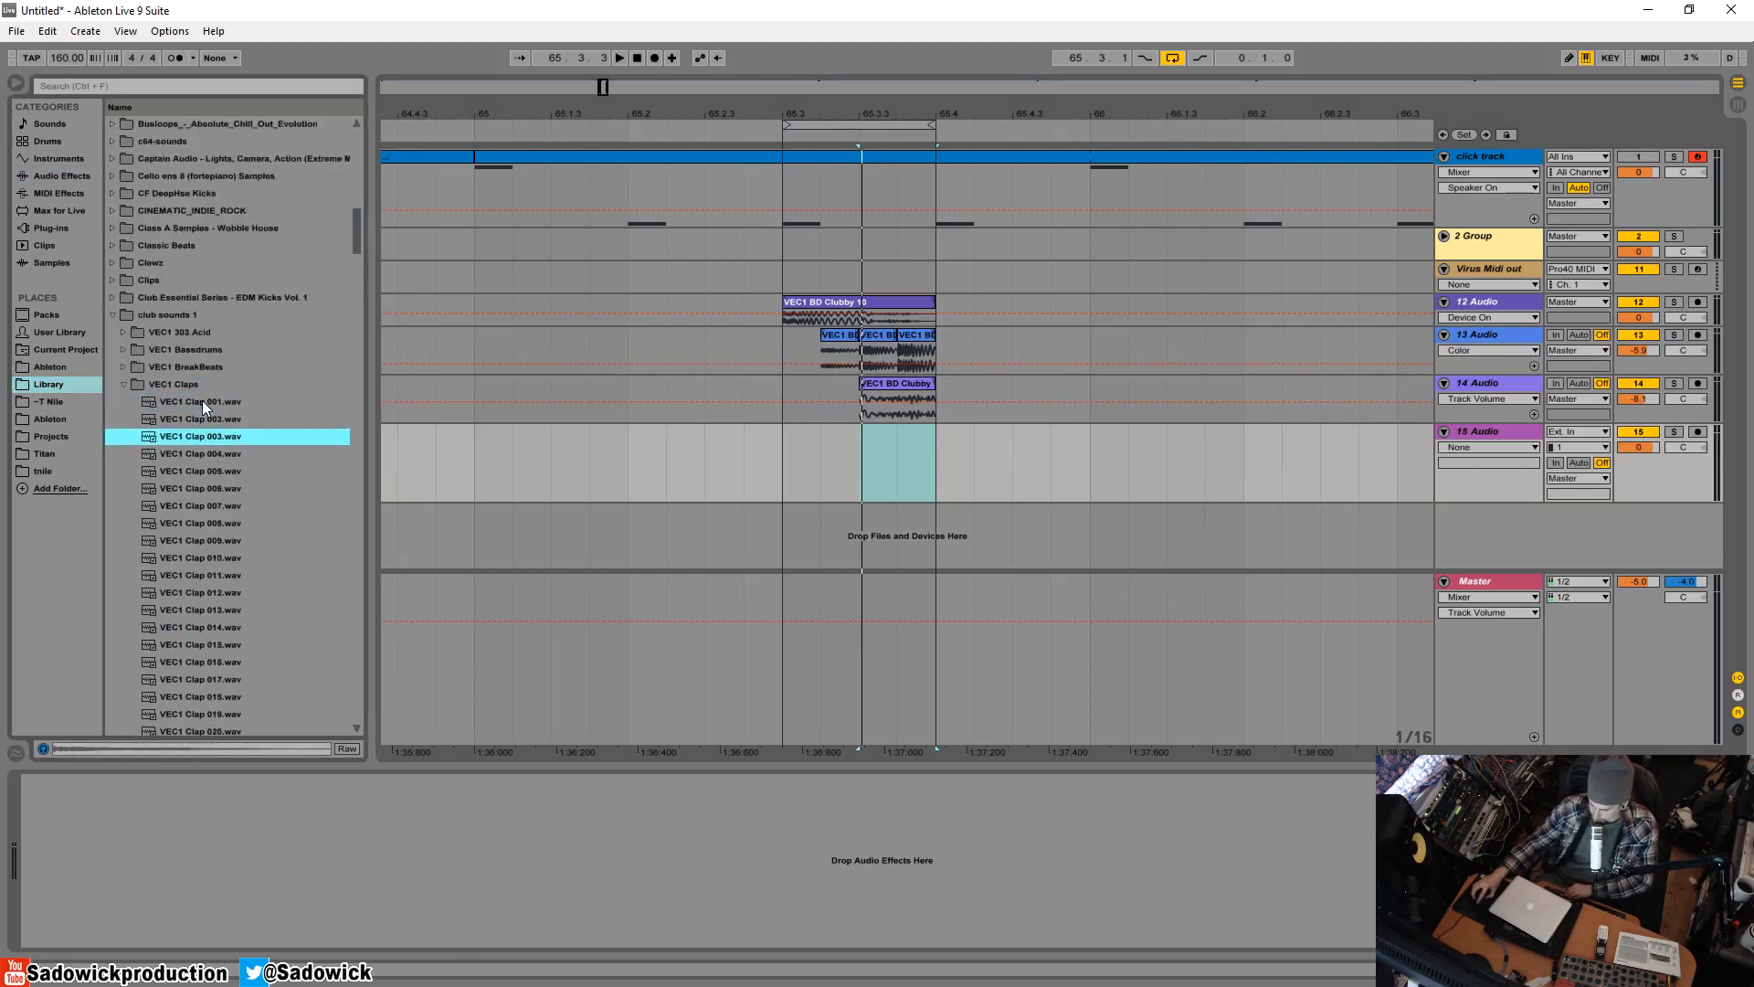
key(Down)
key(Down)
key(Down)
key(Down)
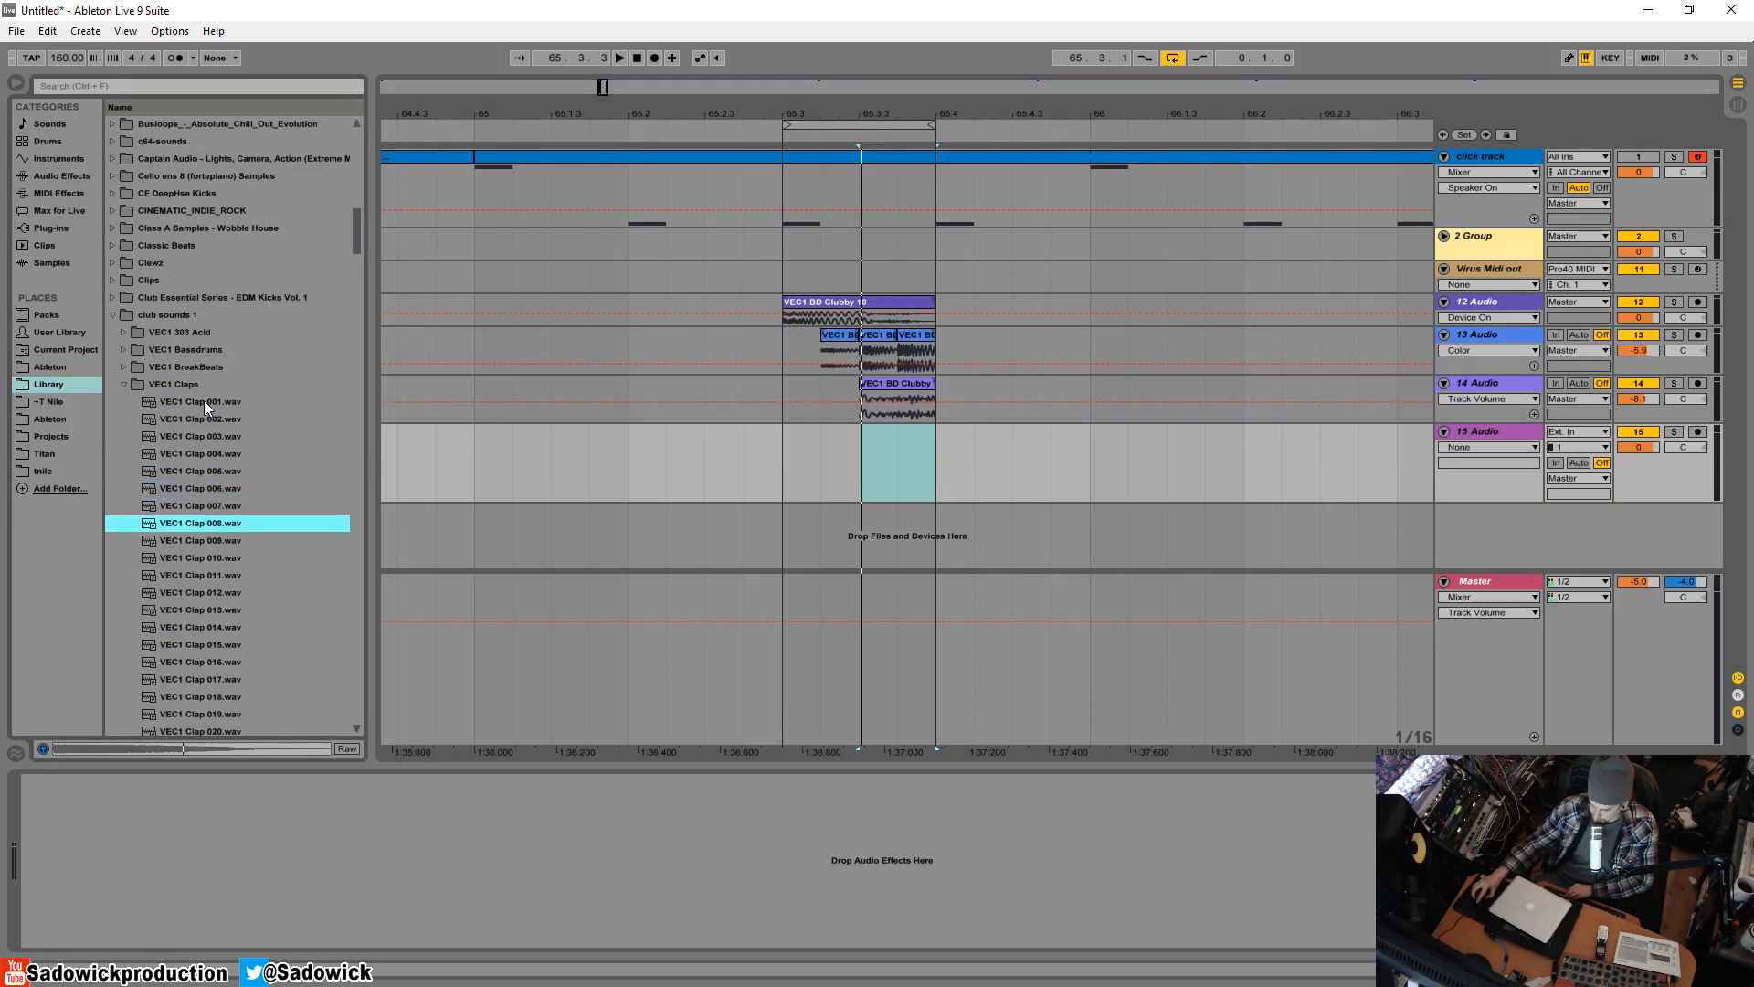
key(Up)
drag(199, 525, 784, 441)
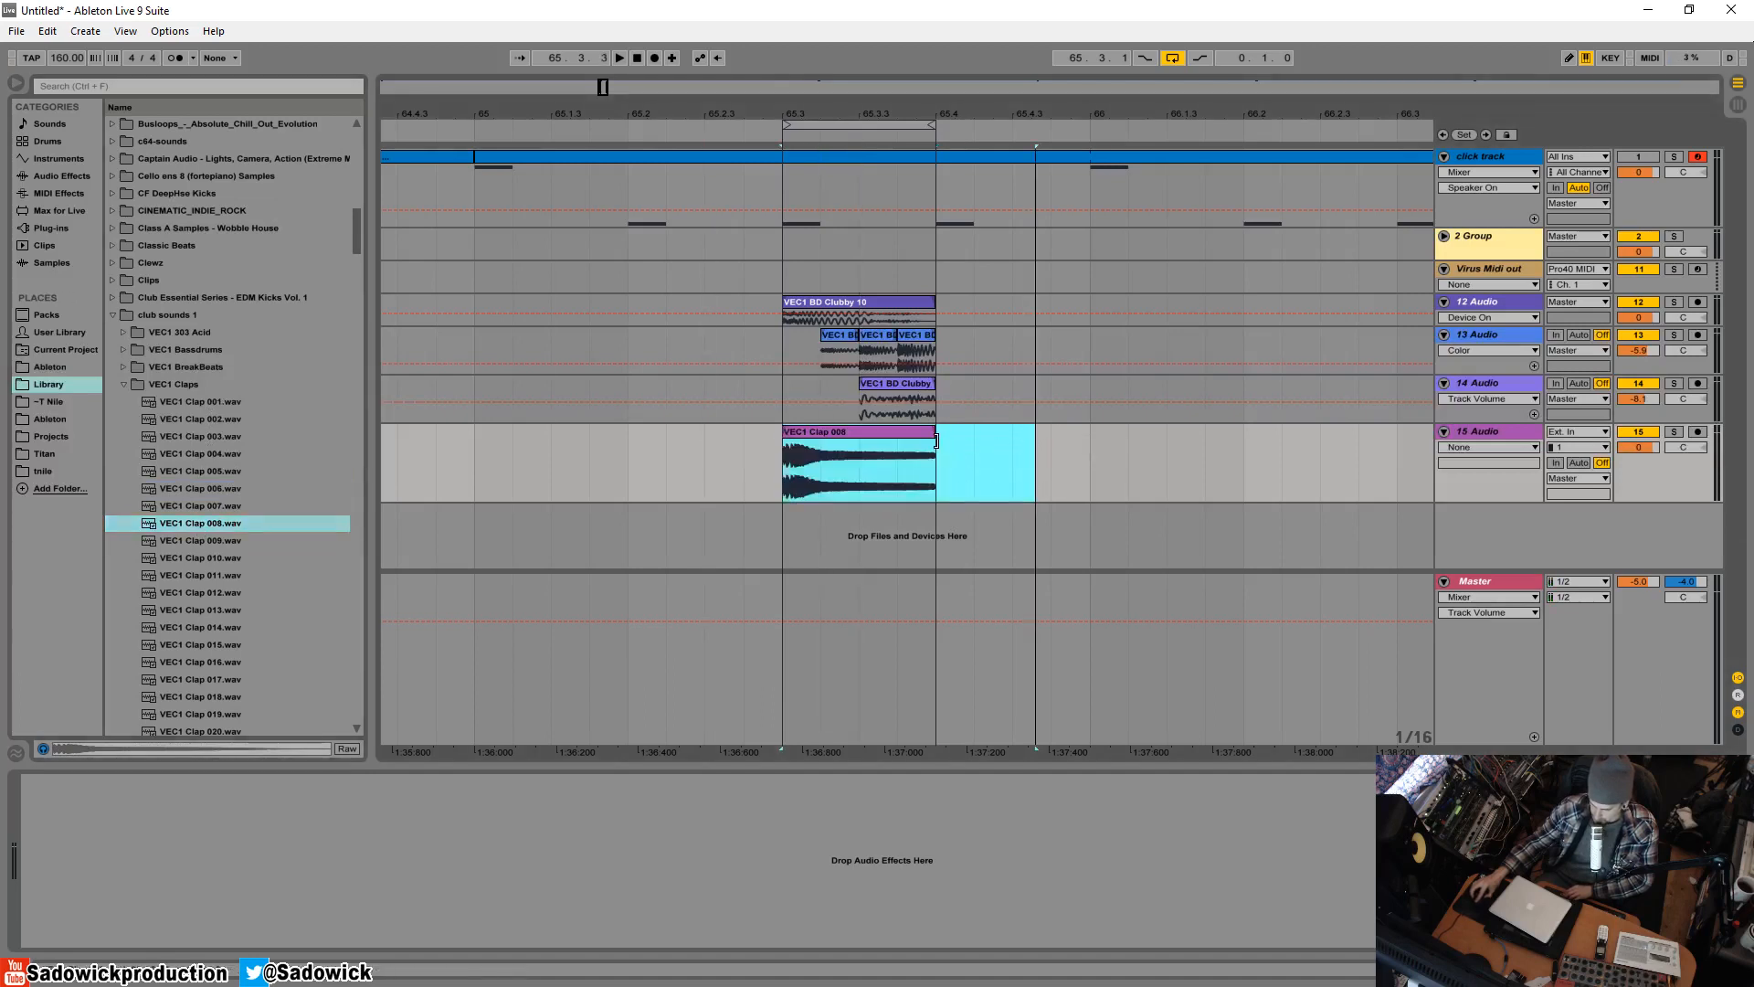
- Reverse the VEC1 Clap 008 clip on 15 Audio
click(906, 431)
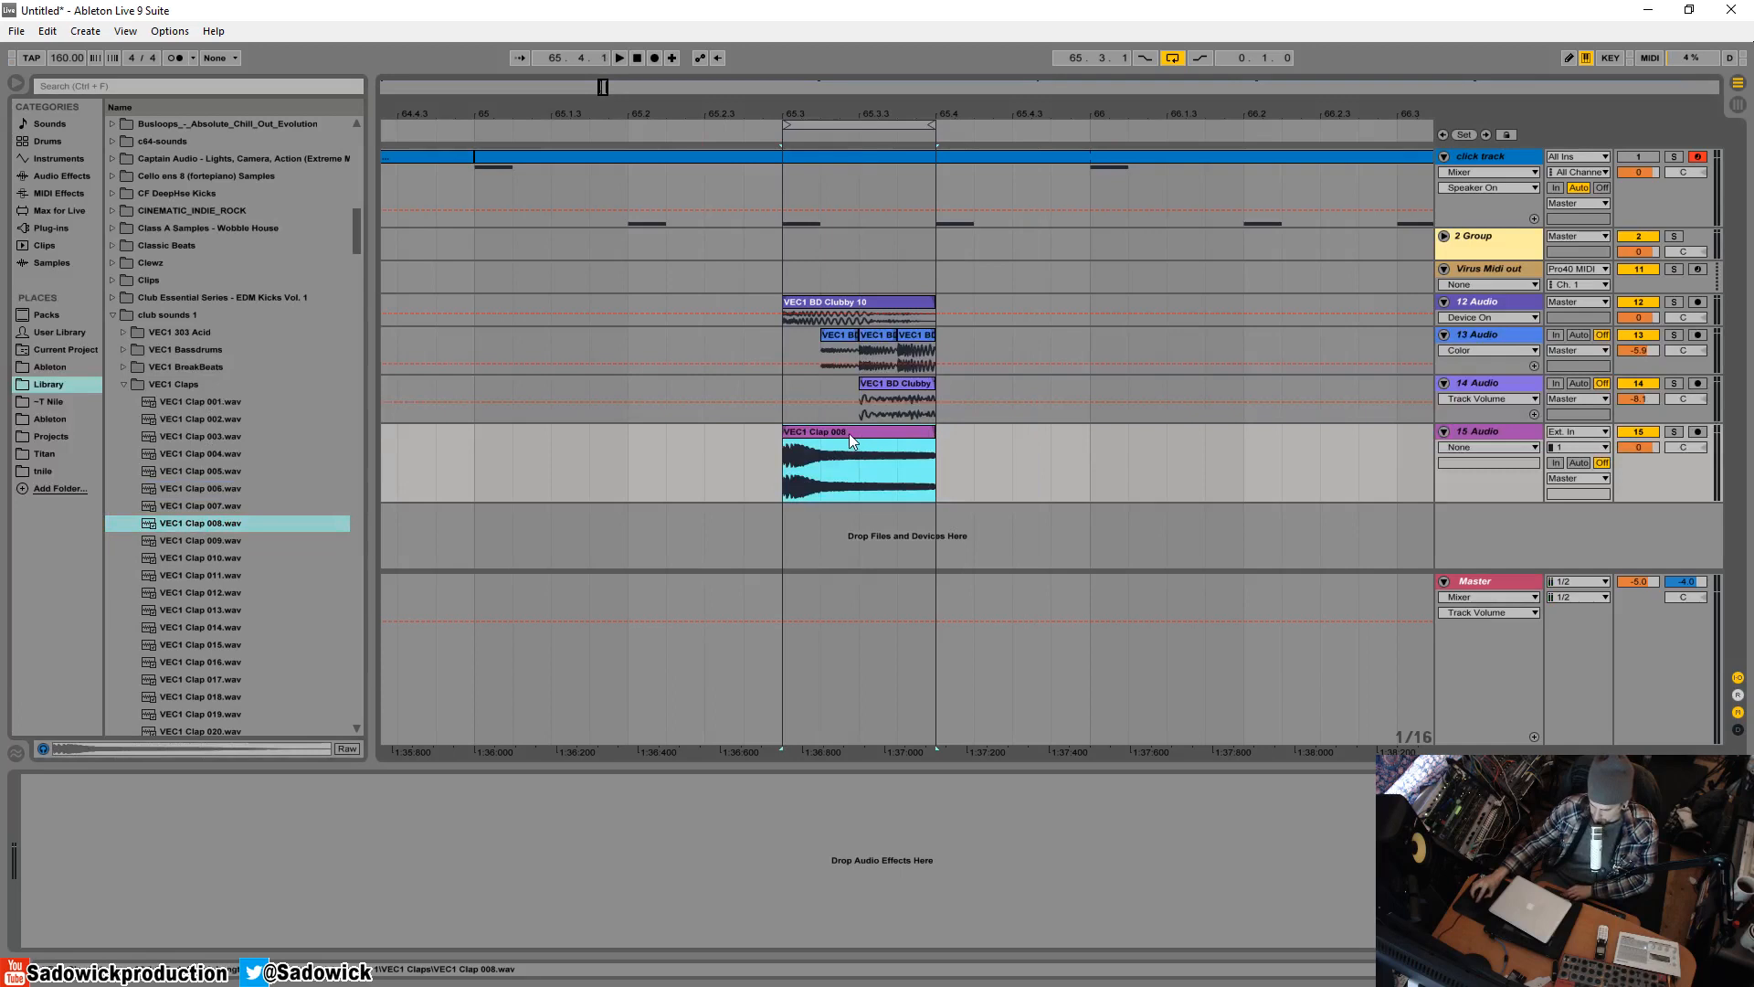
key(shift+Tab)
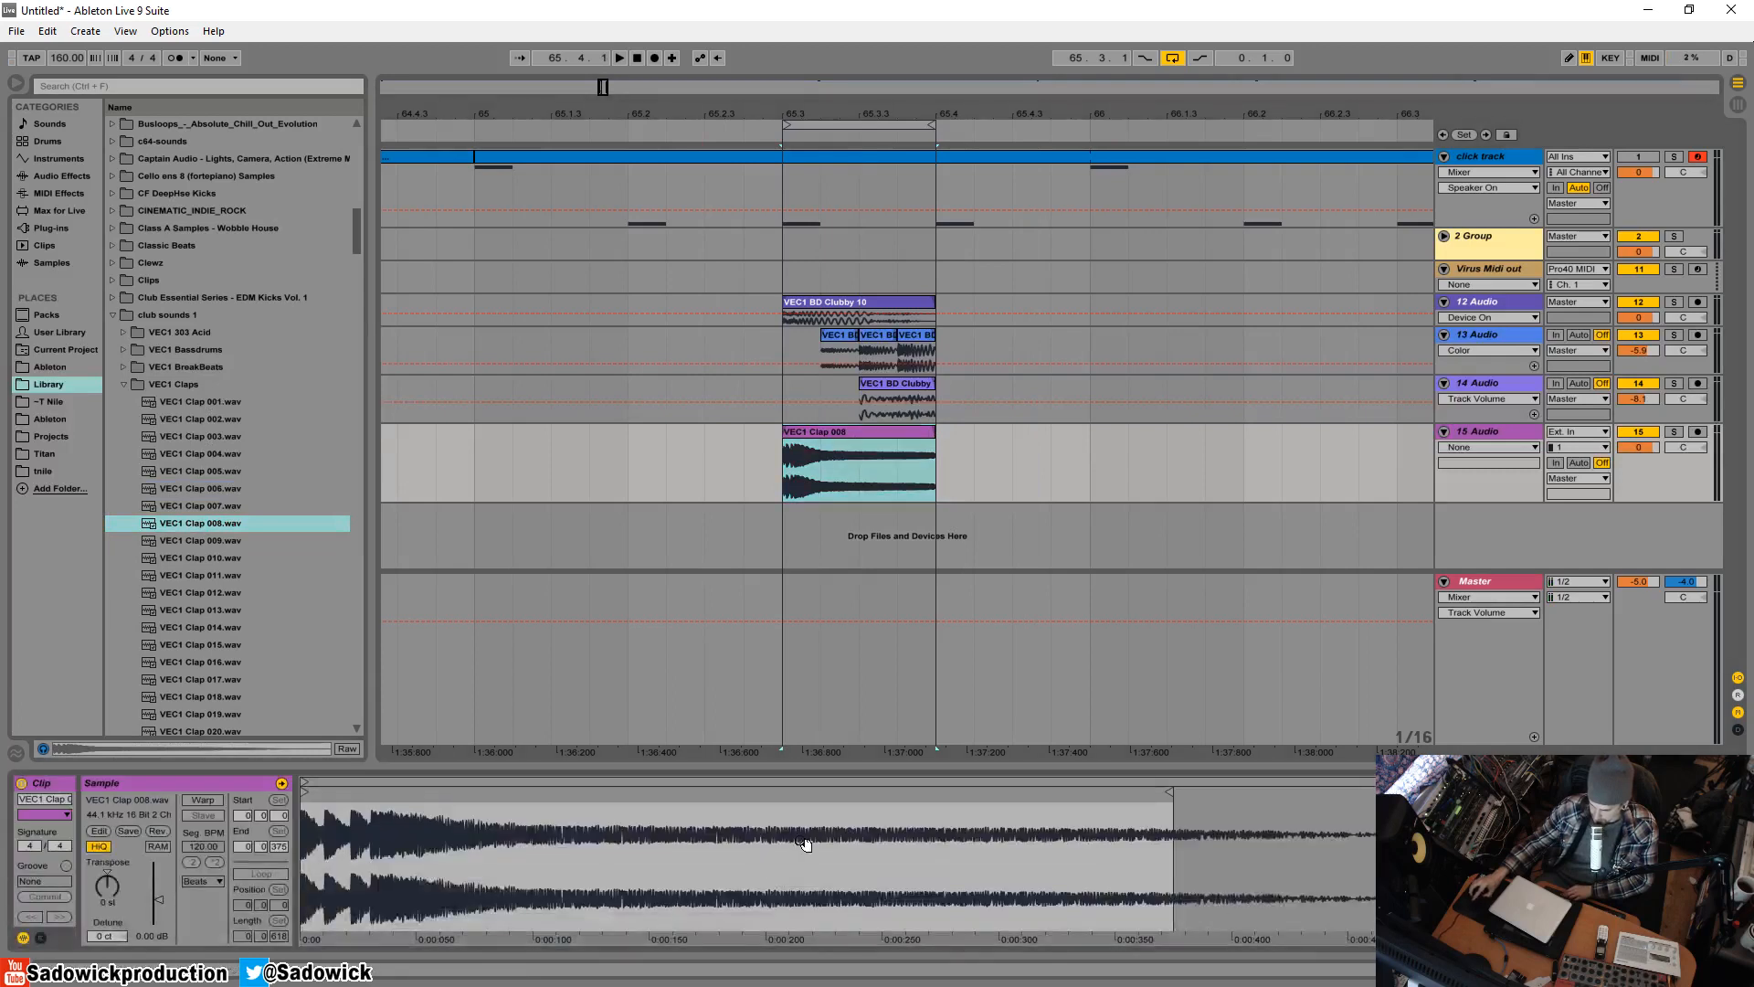
click(157, 830)
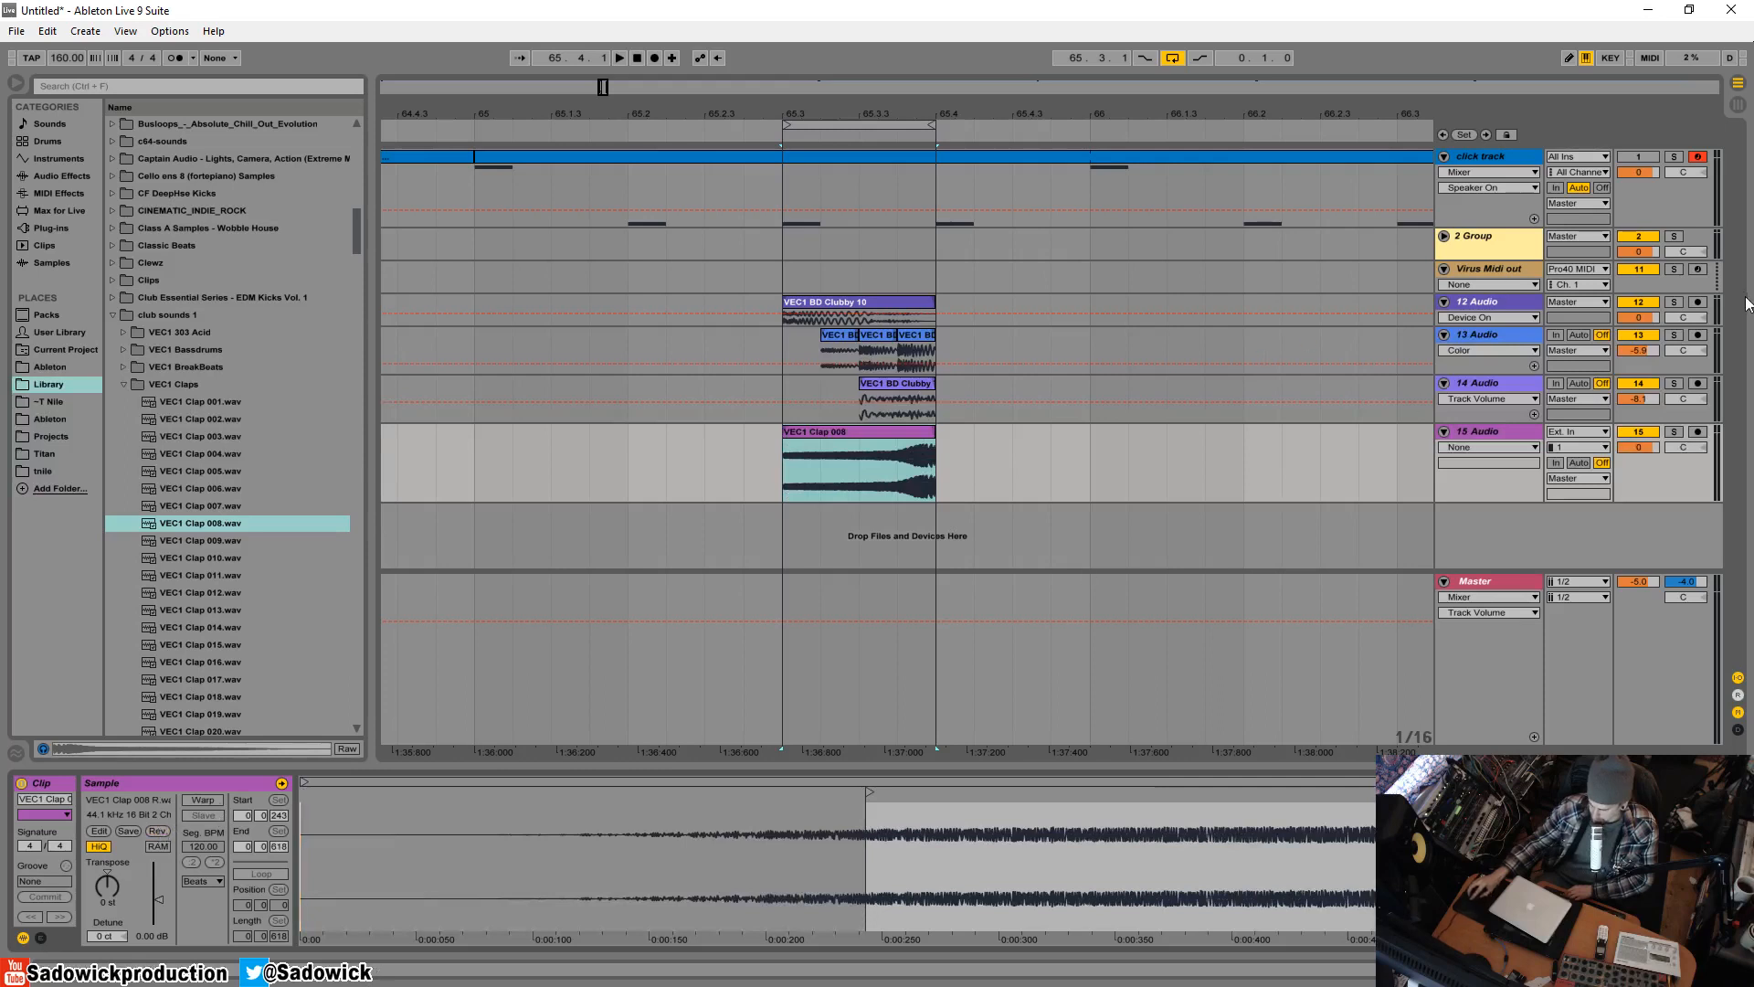
- Lower 15 Audio's volume to -3.5 dB and play the reversed clap soloed
drag(1650, 448, 1649, 463)
click(1674, 433)
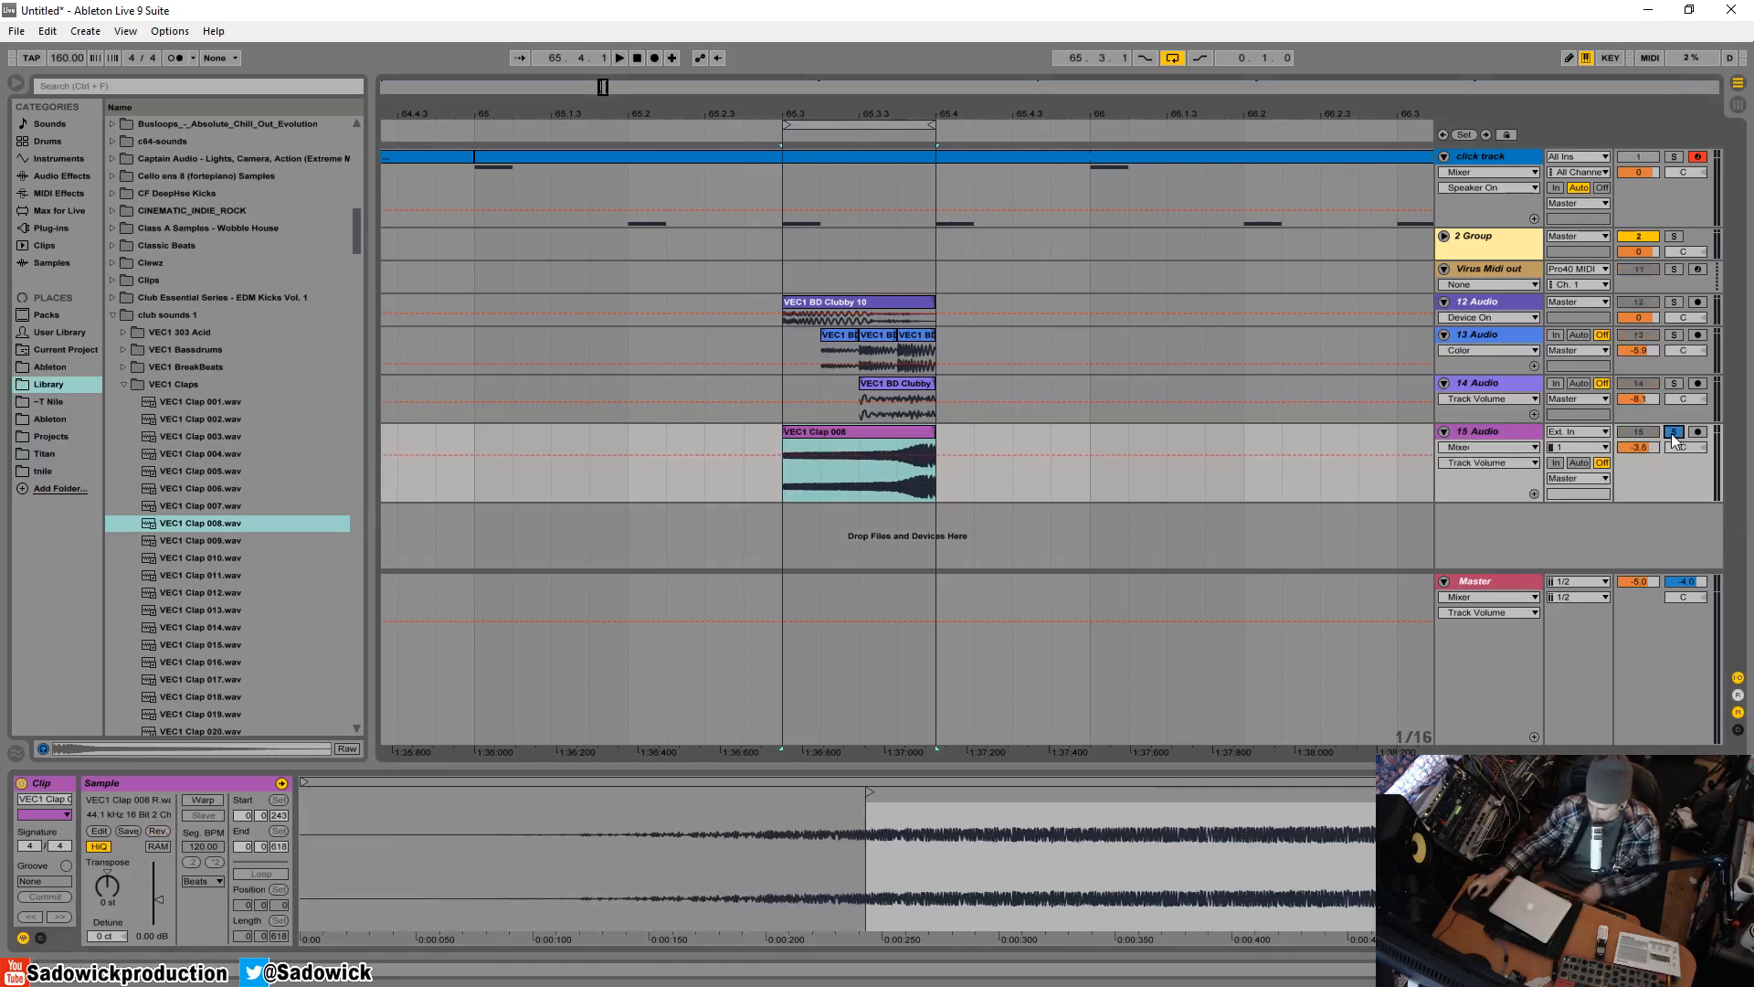
key(space)
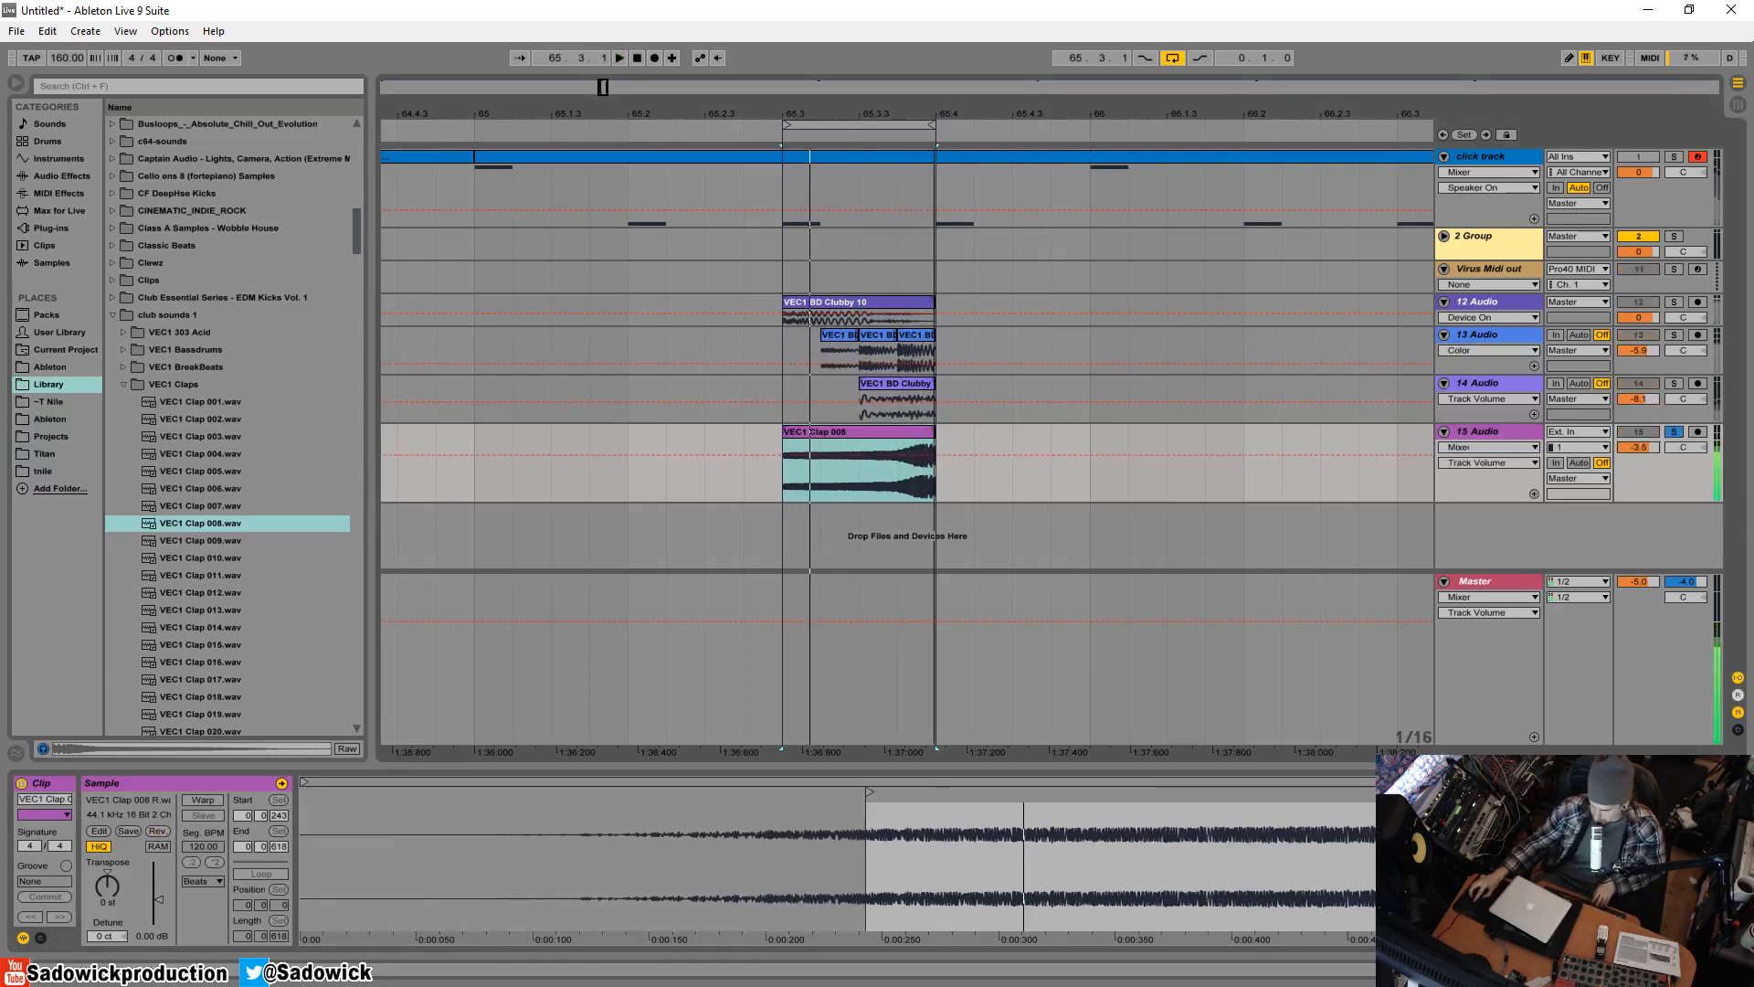
- Use the Narrow adaptive grid to trim the stuttering tail off the reversed clap and slide the clip to end at 65.4
drag(941, 115, 1014, 495)
drag(988, 435, 924, 448)
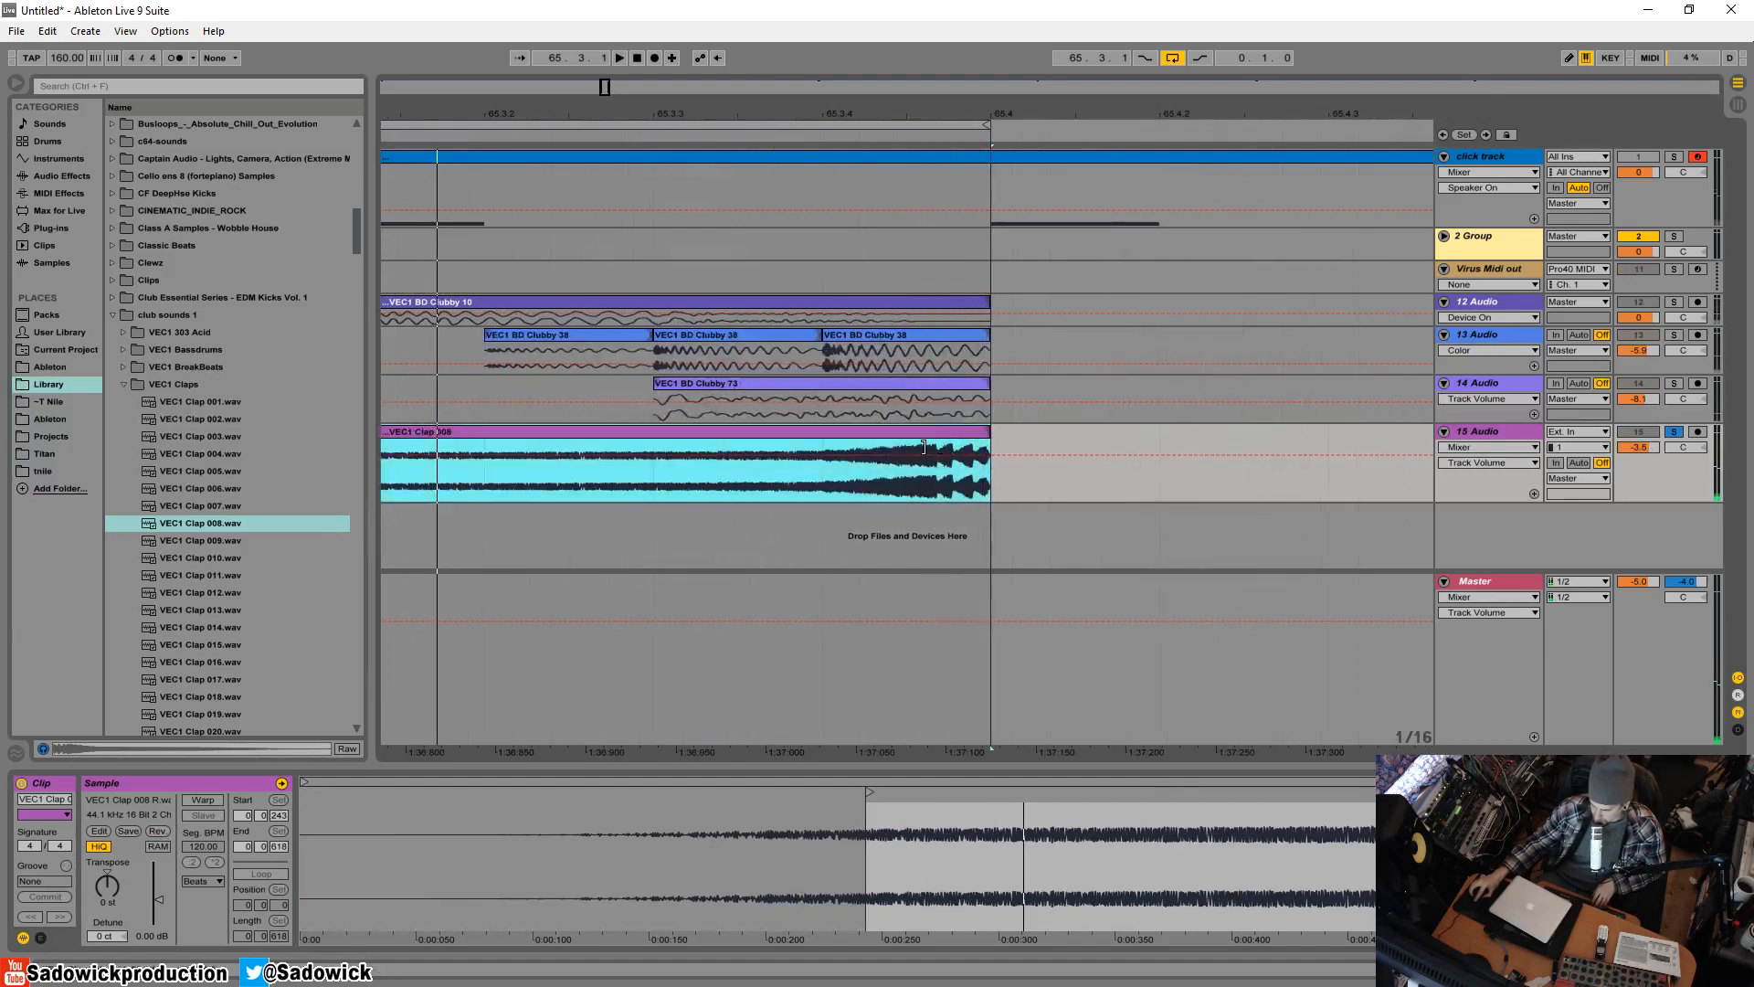
right_click(1010, 470)
click(1055, 606)
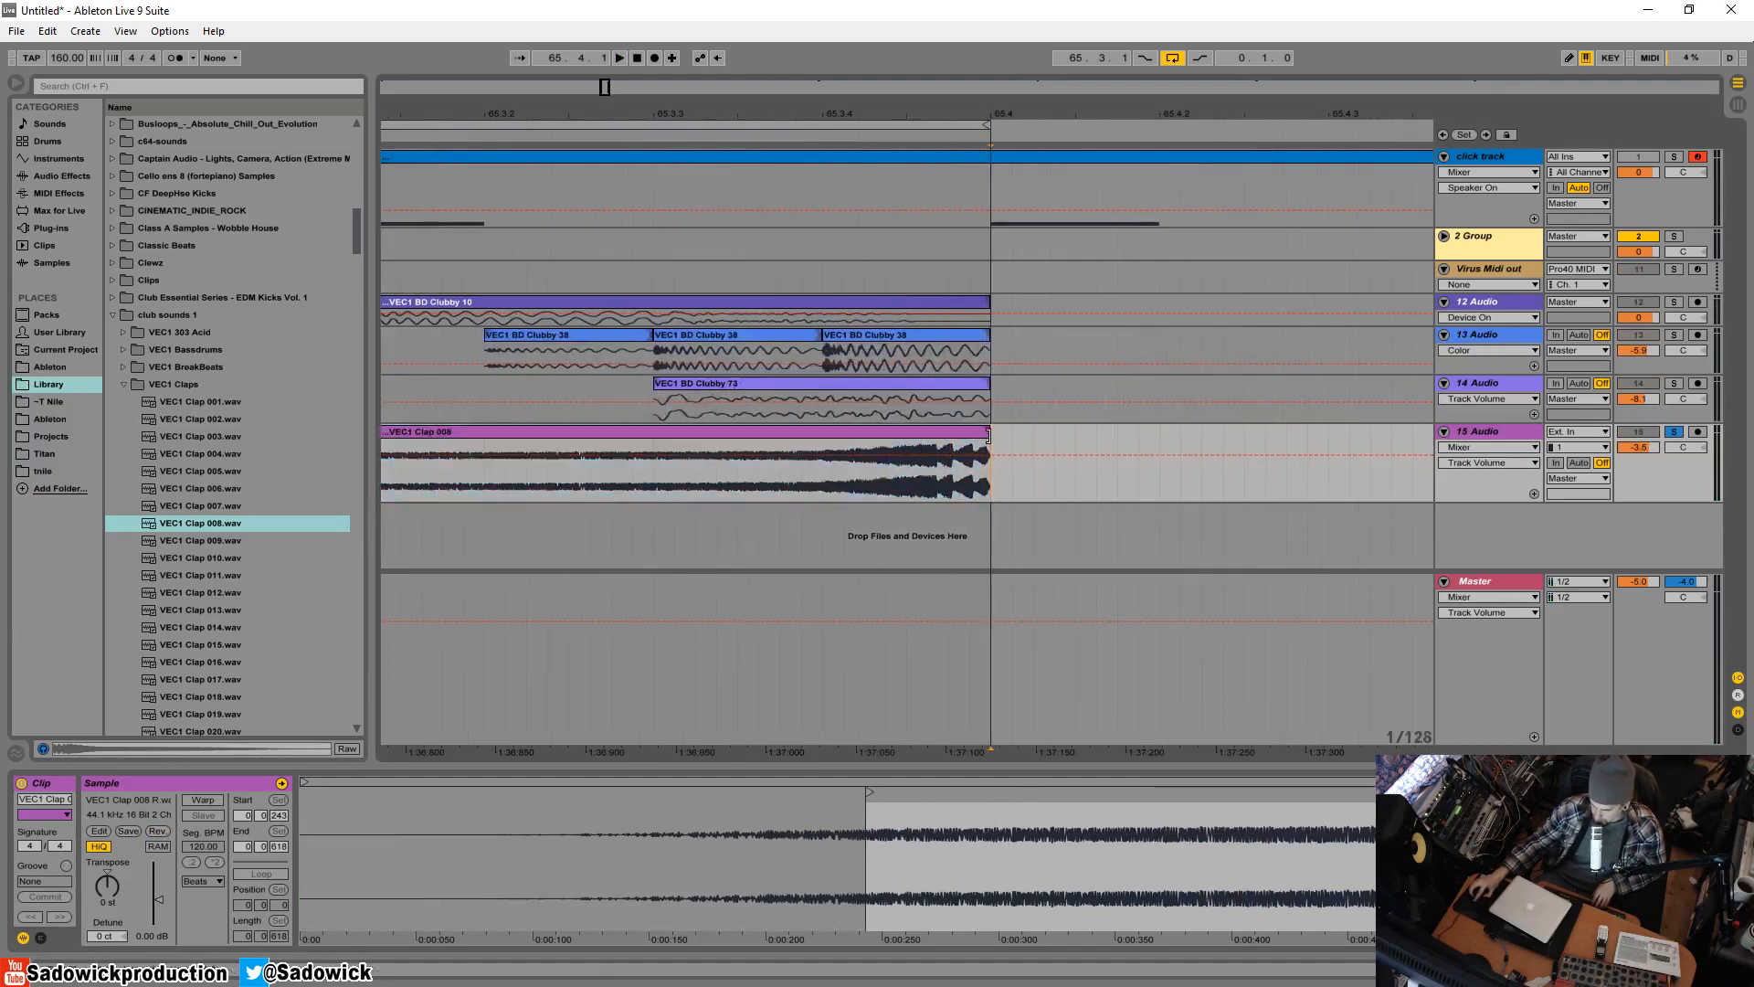
drag(988, 434, 950, 433)
key(space)
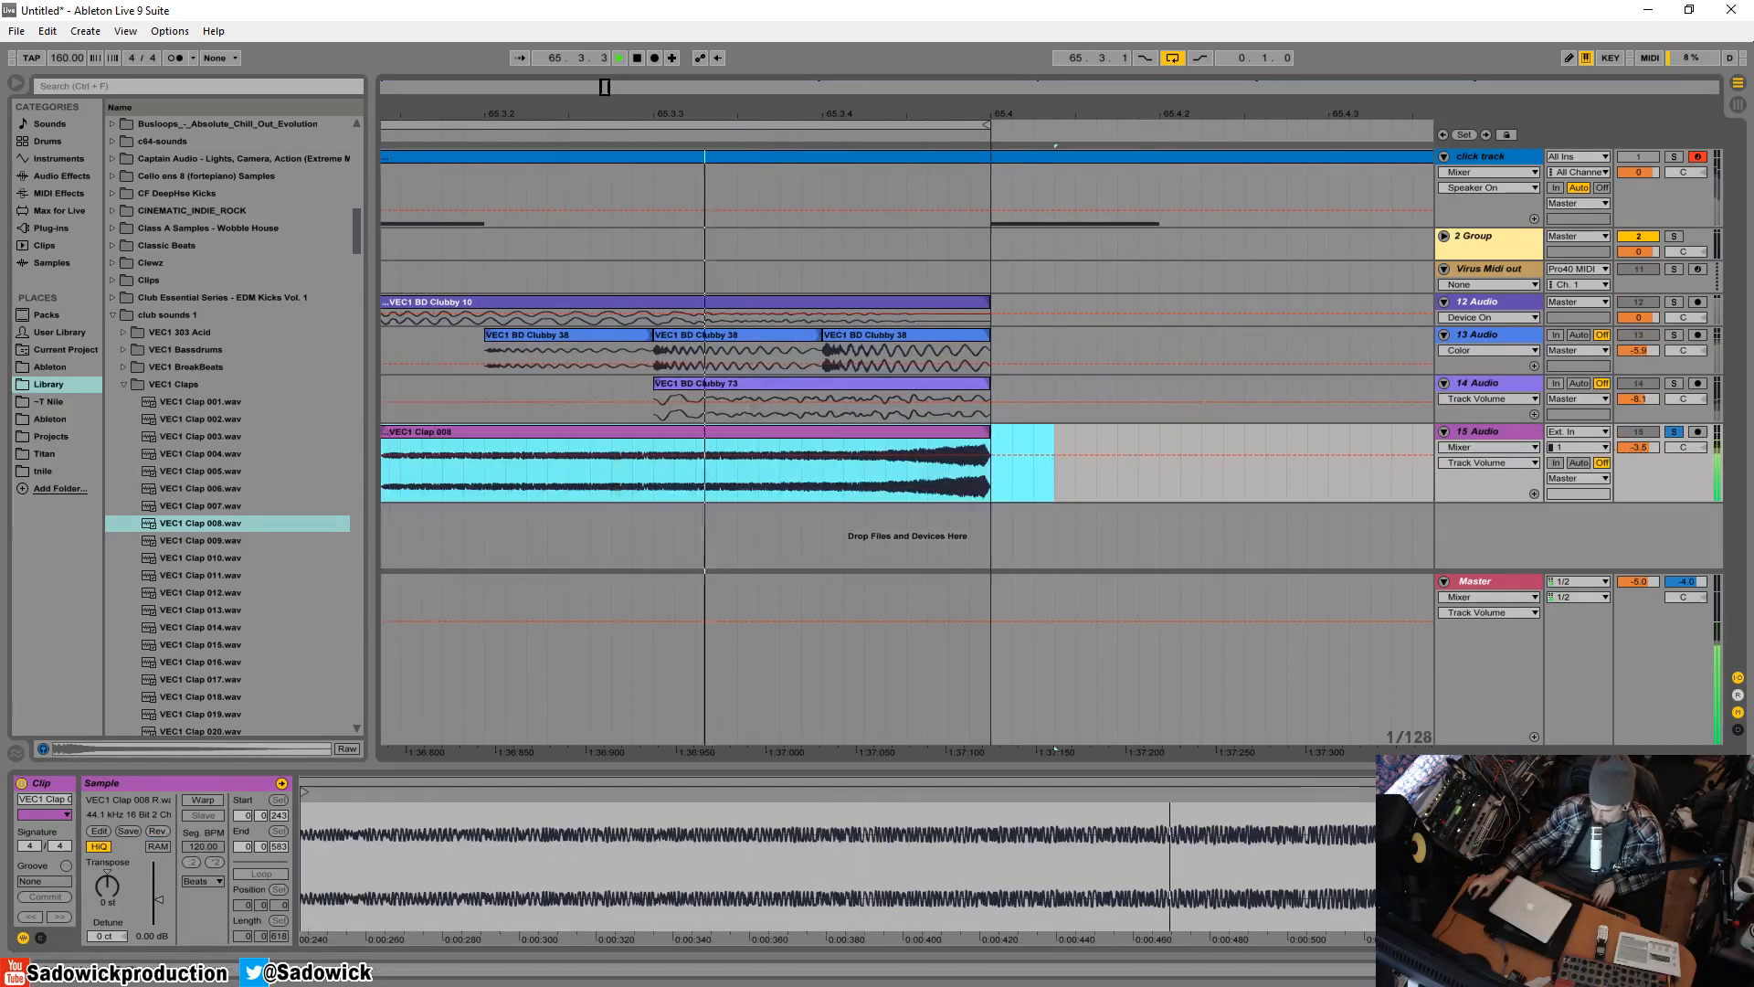
- Show fades on 15 Audio, extend the clap clip's fade-in to about two-thirds of its length and lower the track volume to -9.0 dB
drag(1635, 447, 1636, 471)
drag(887, 114, 887, 46)
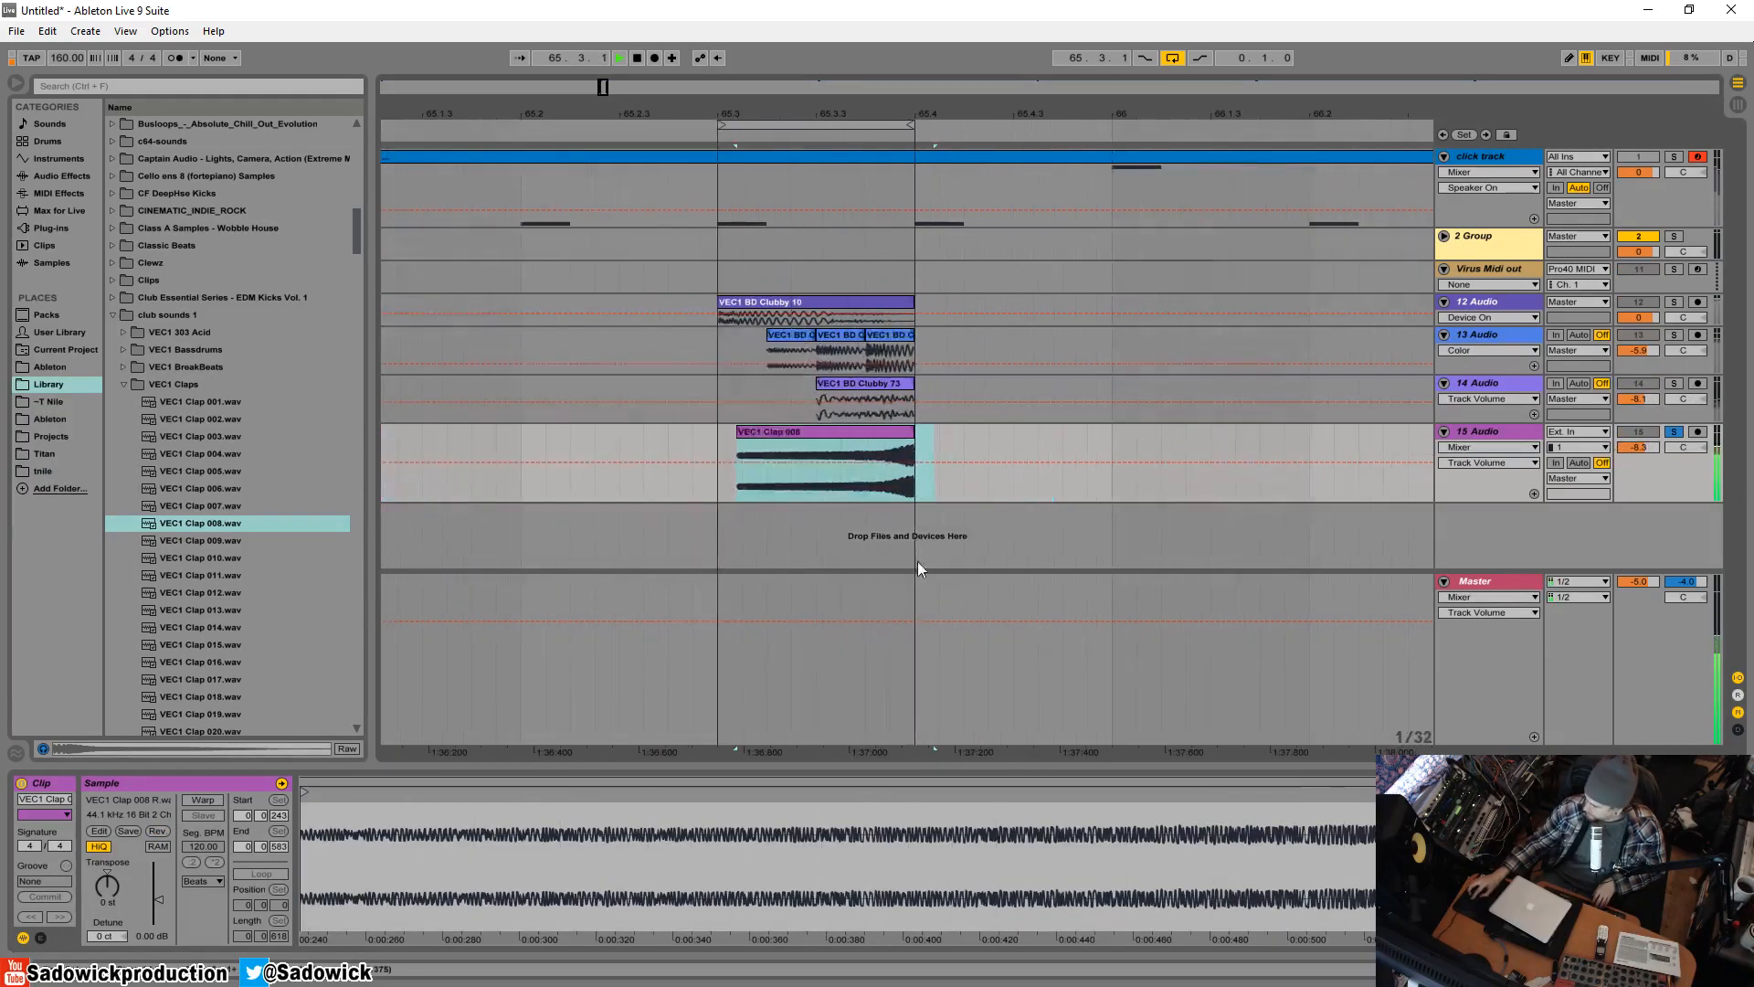
right_click(755, 479)
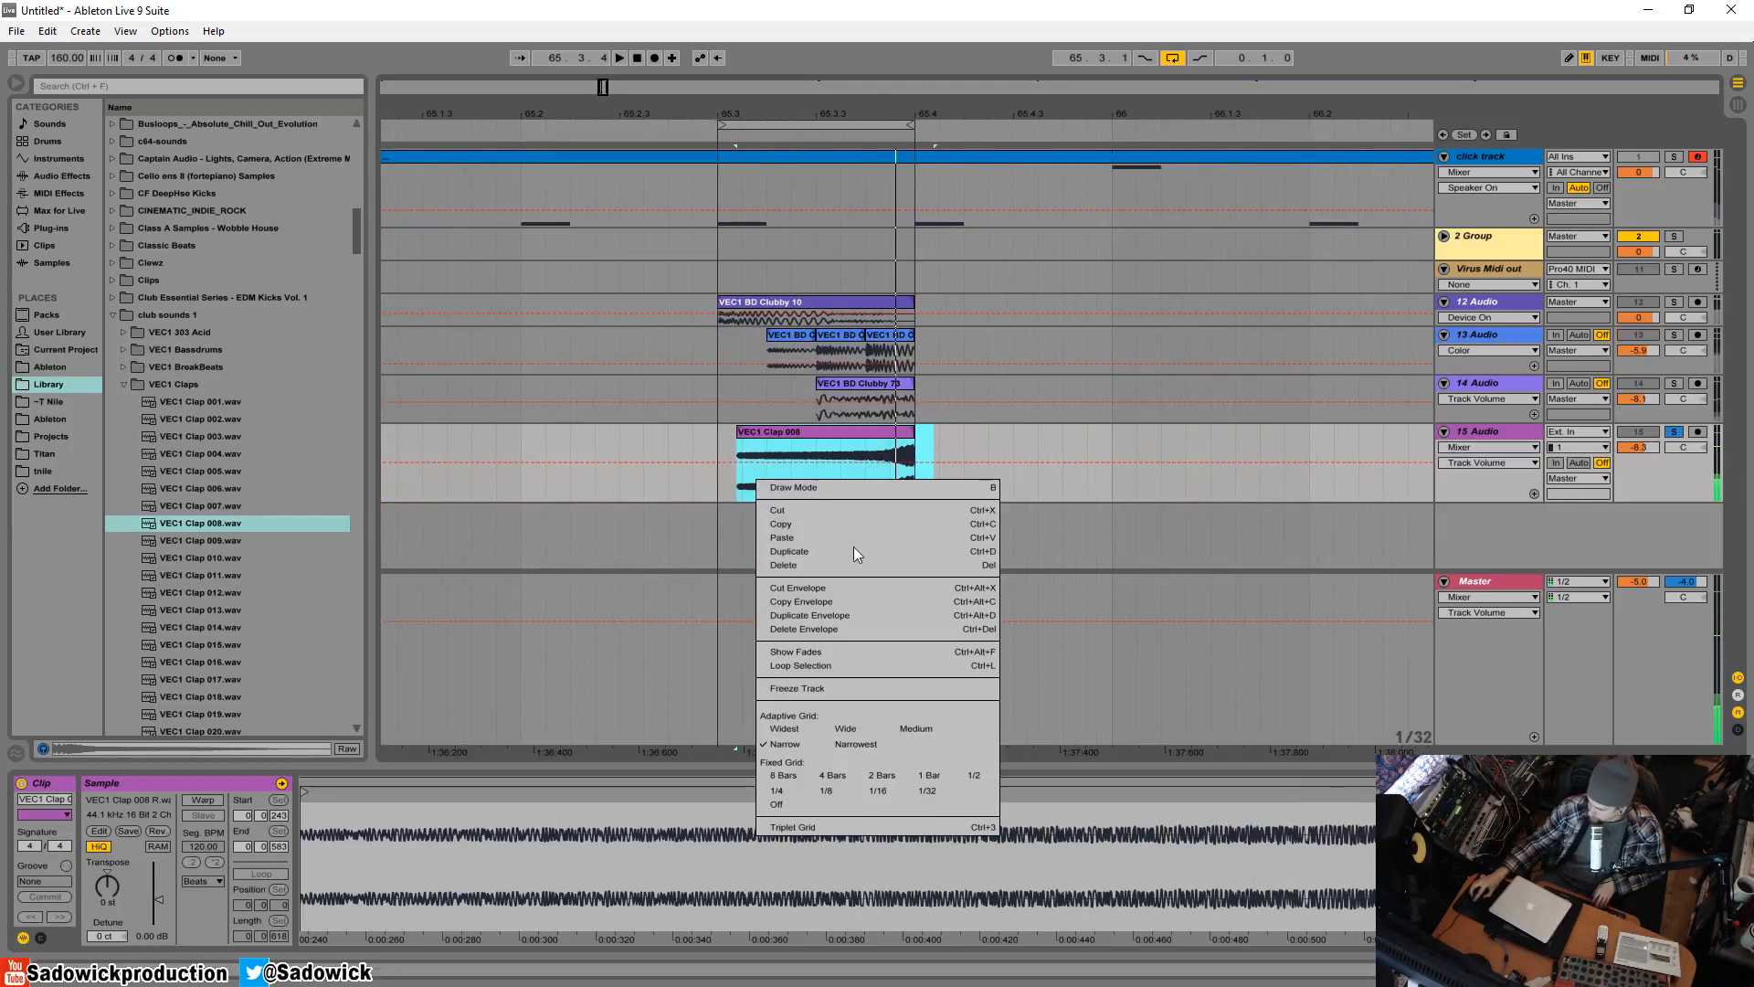
click(796, 652)
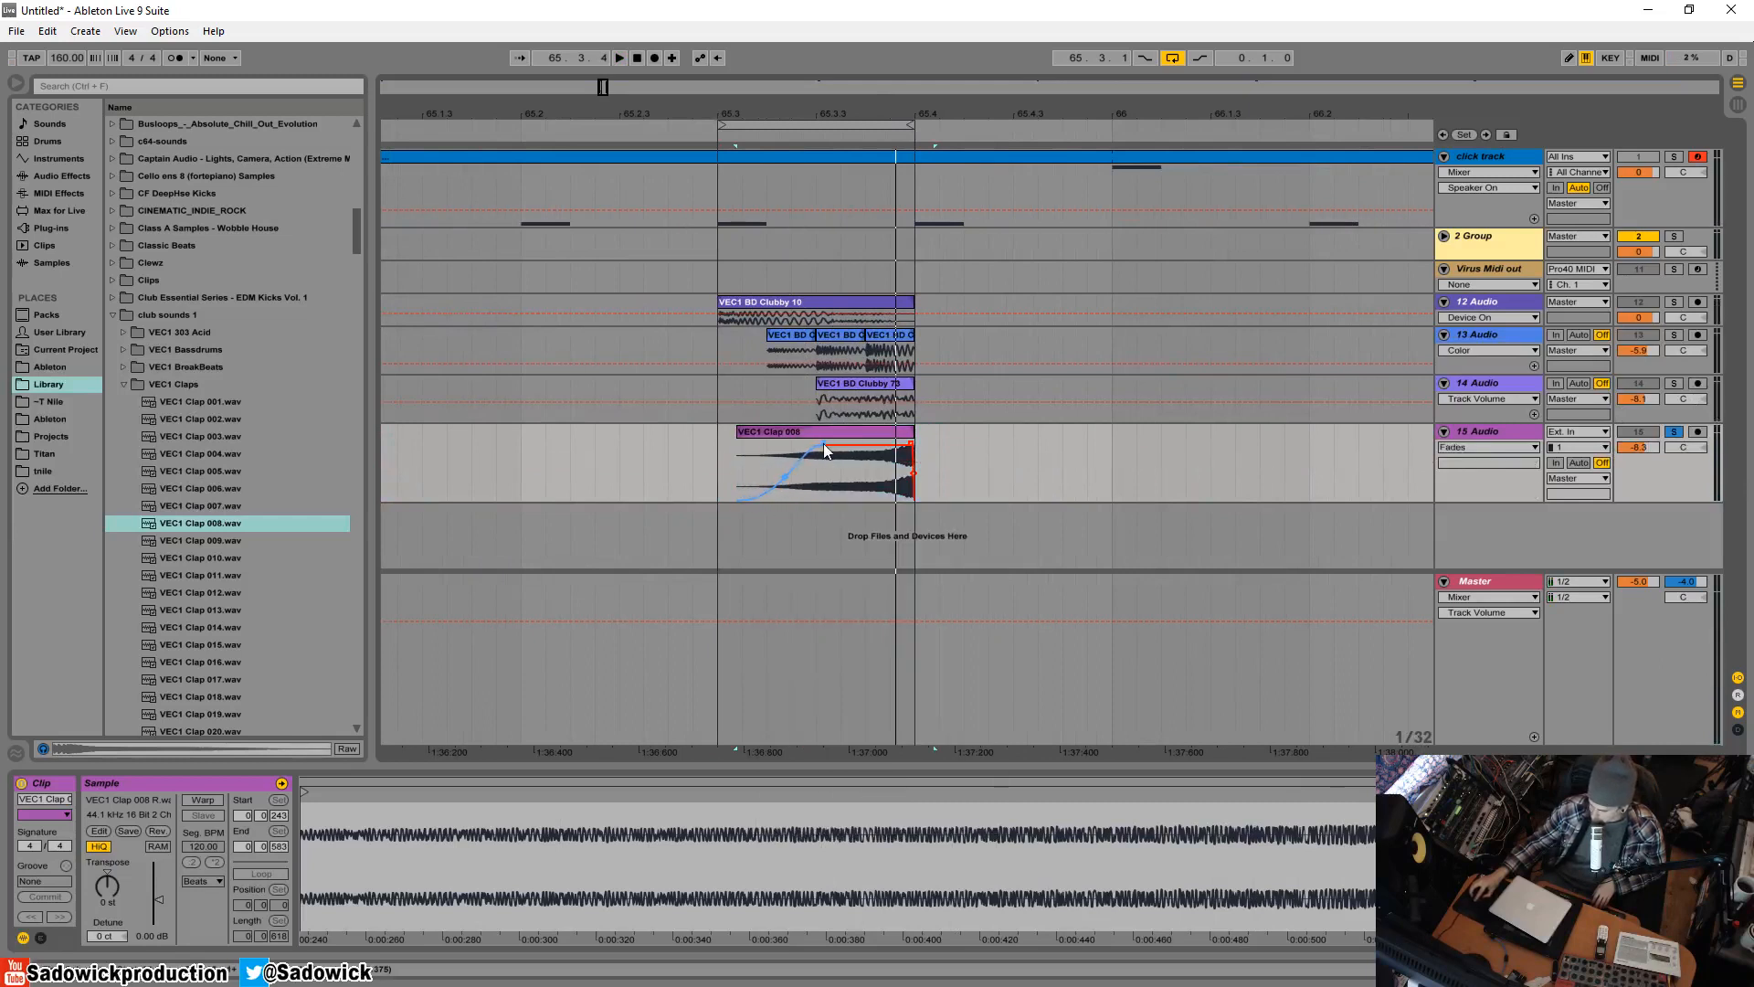
drag(824, 442, 853, 448)
key(space)
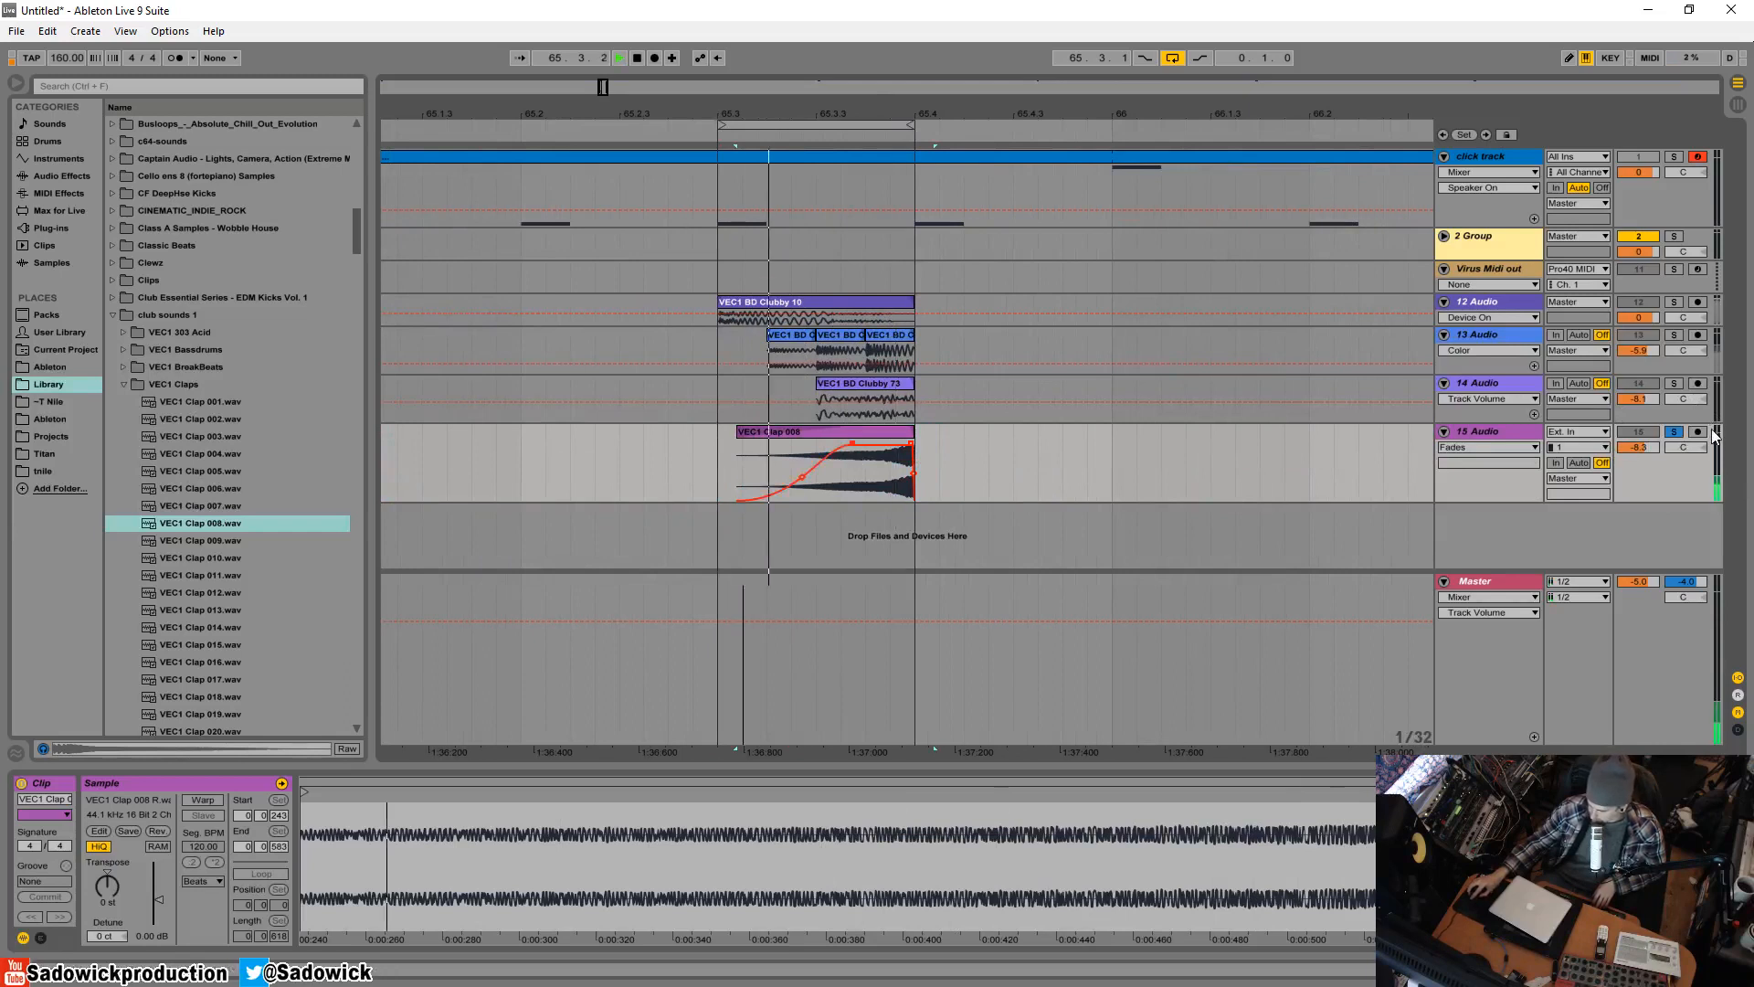
drag(1640, 447, 1640, 454)
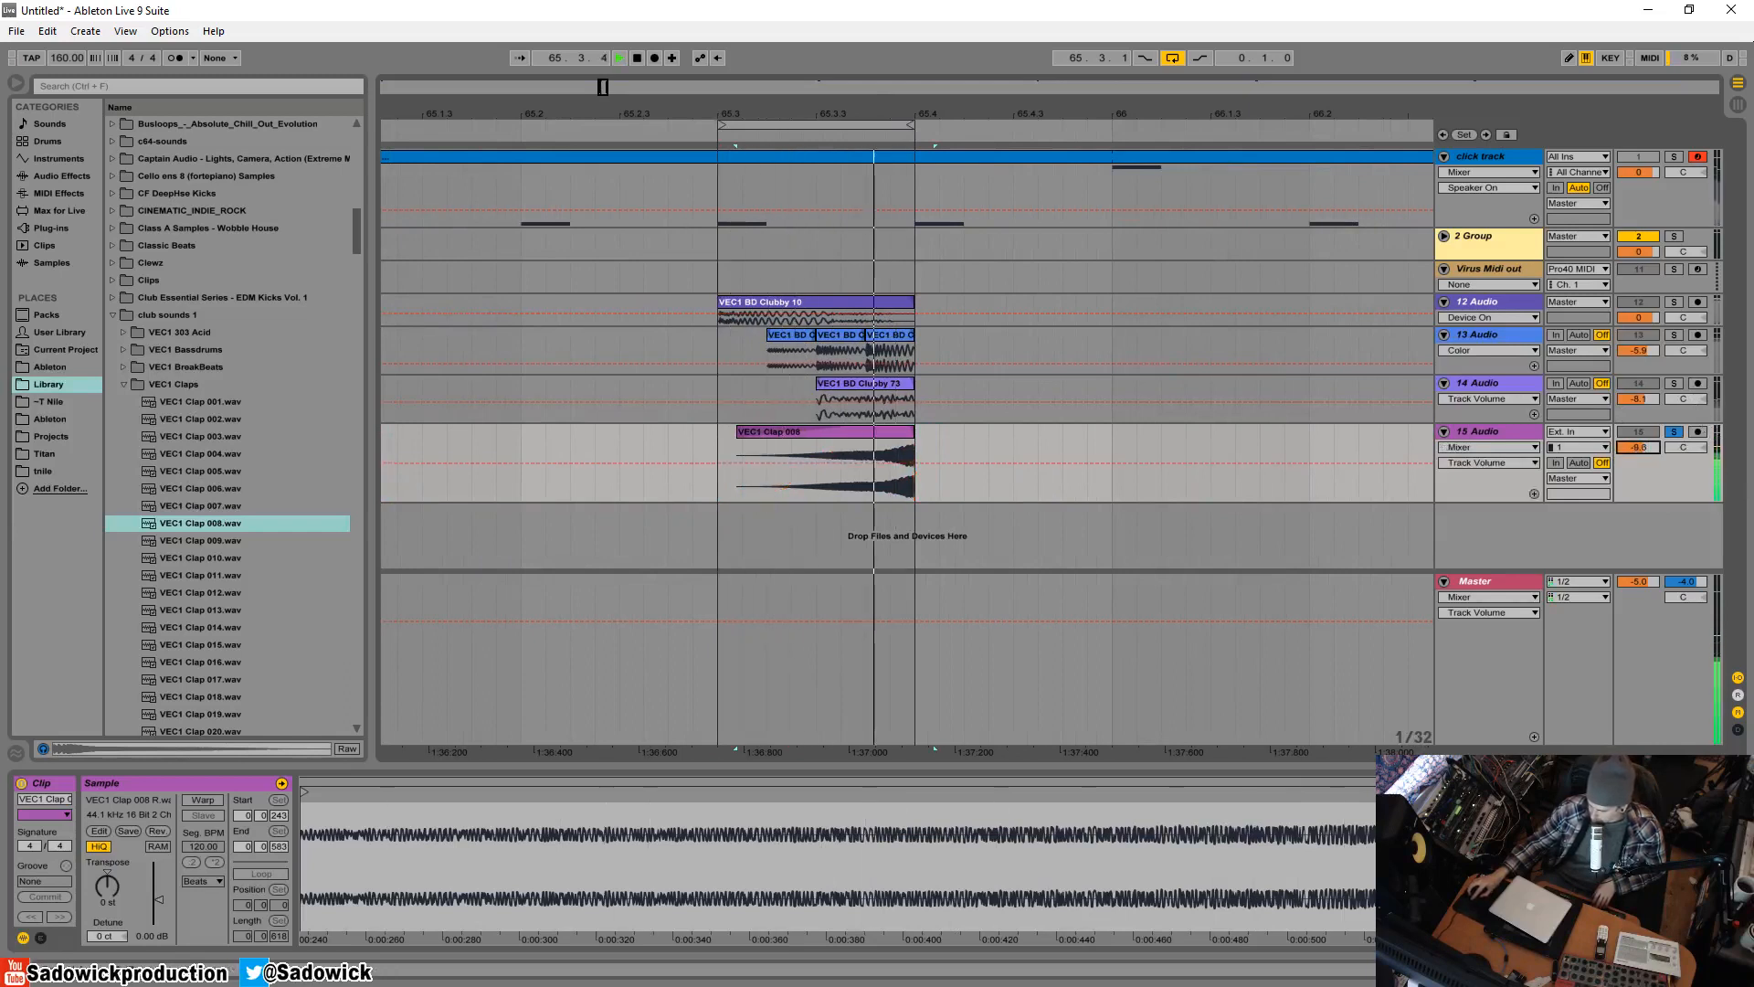
- Unsolo 15 Audio and extend the start of the reversed VEC1 Clap 008 clip back to 65.3
click(1678, 436)
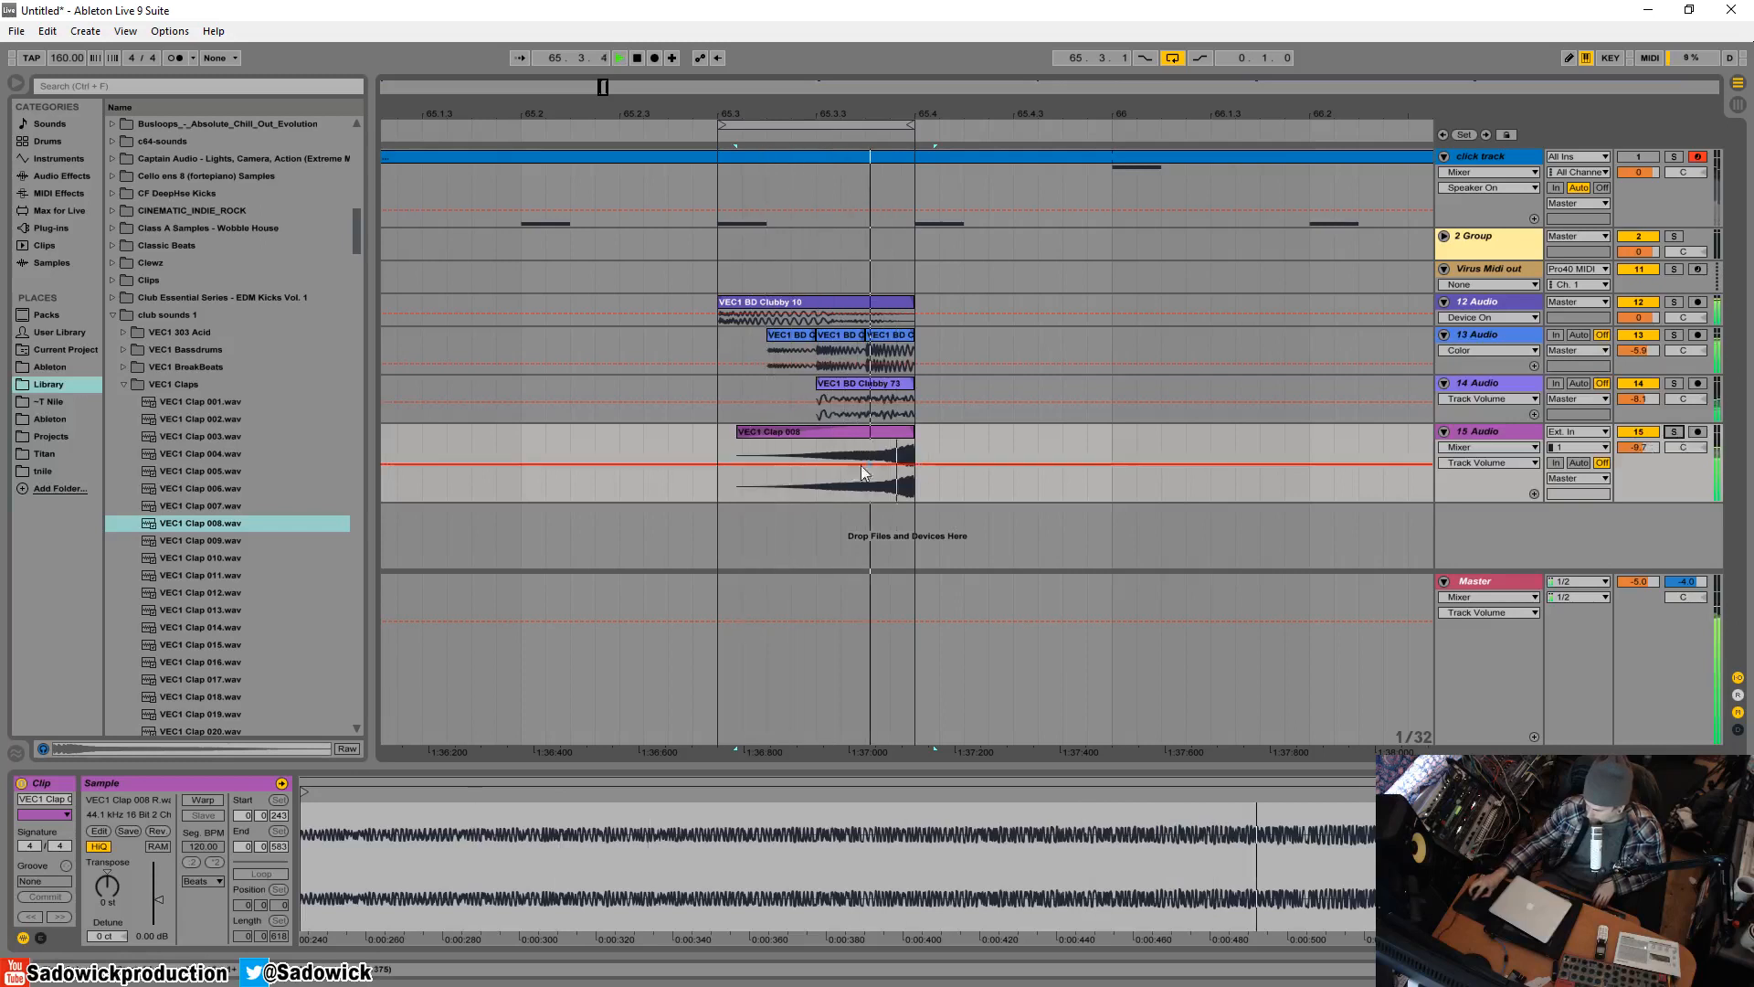
click(854, 436)
right_click(853, 437)
key(Escape)
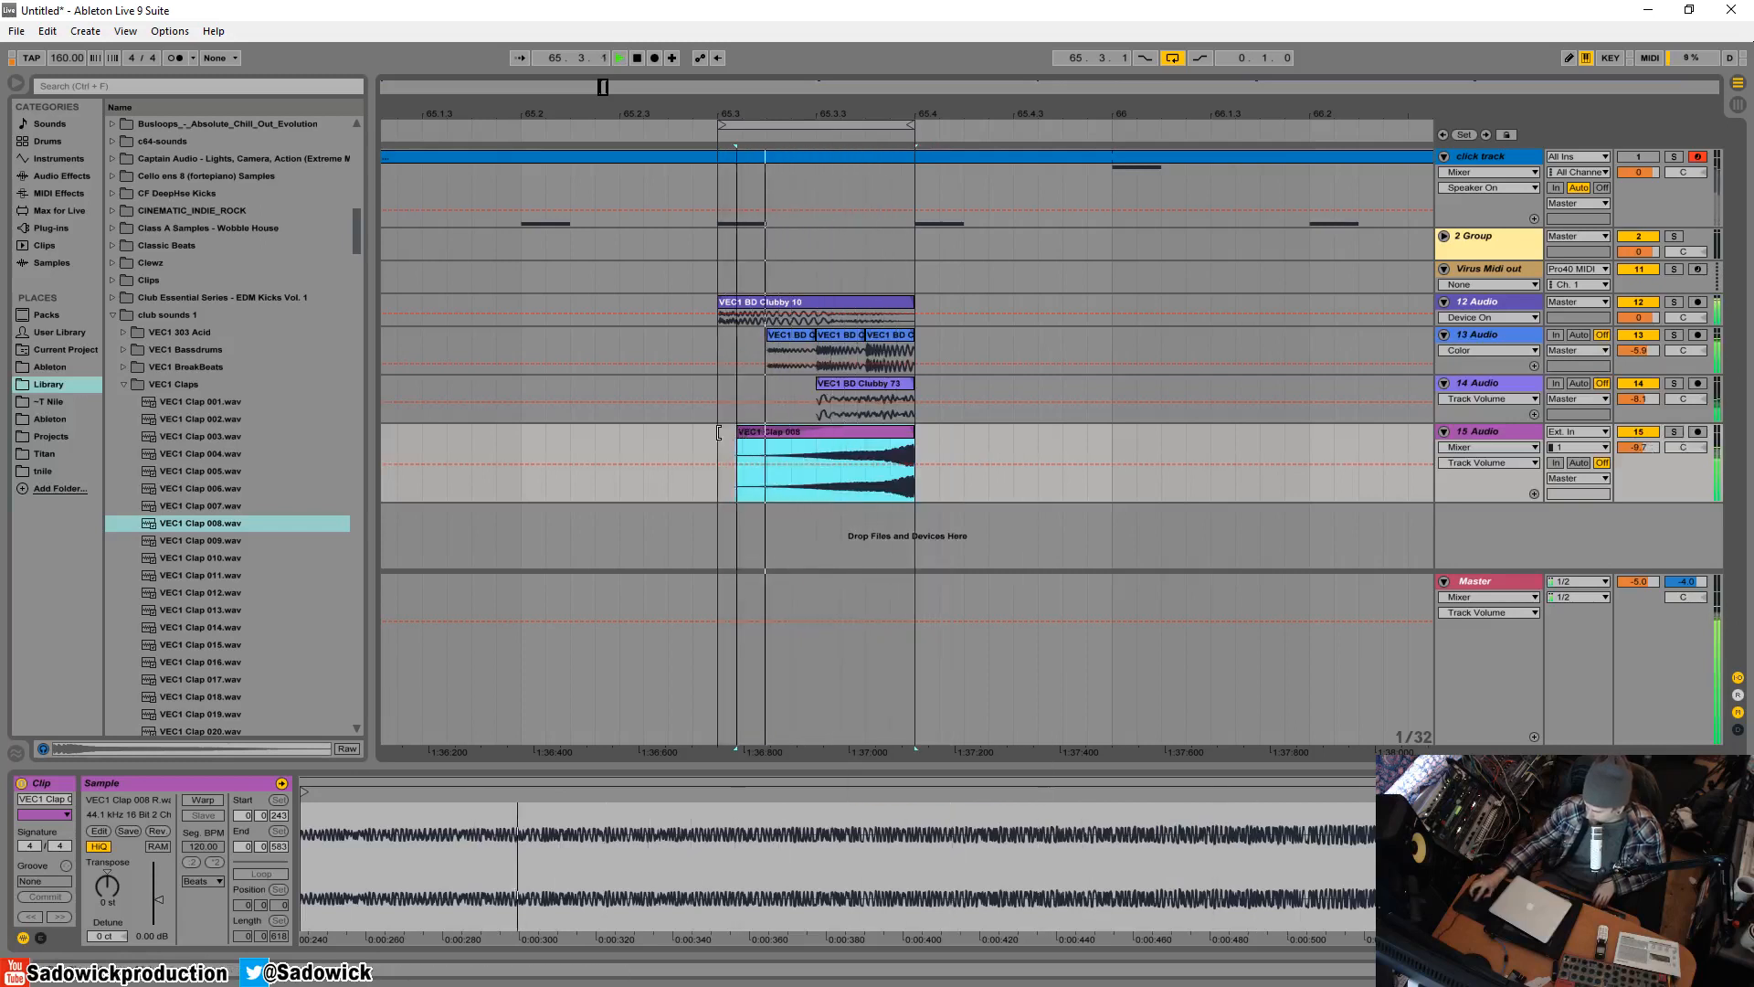
drag(736, 435, 720, 436)
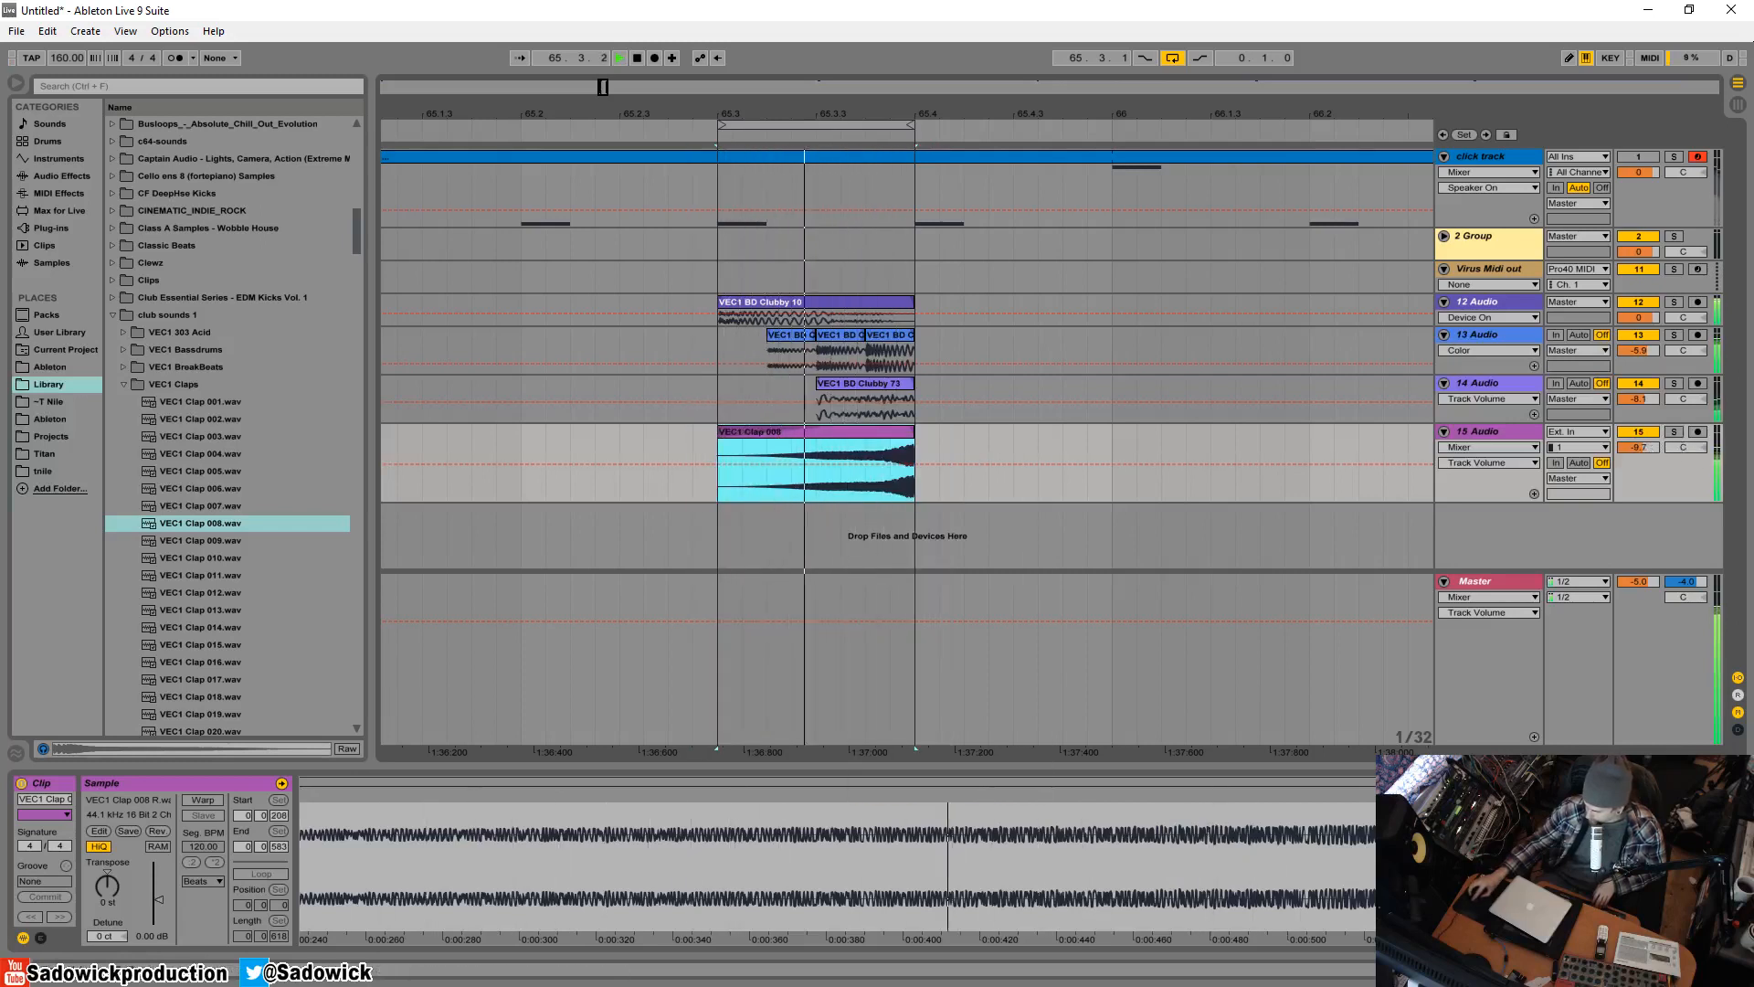
- Lower 15 Audio's volume to -11.8 dB and add an EQ Eight to the track
drag(1639, 448, 1696, 635)
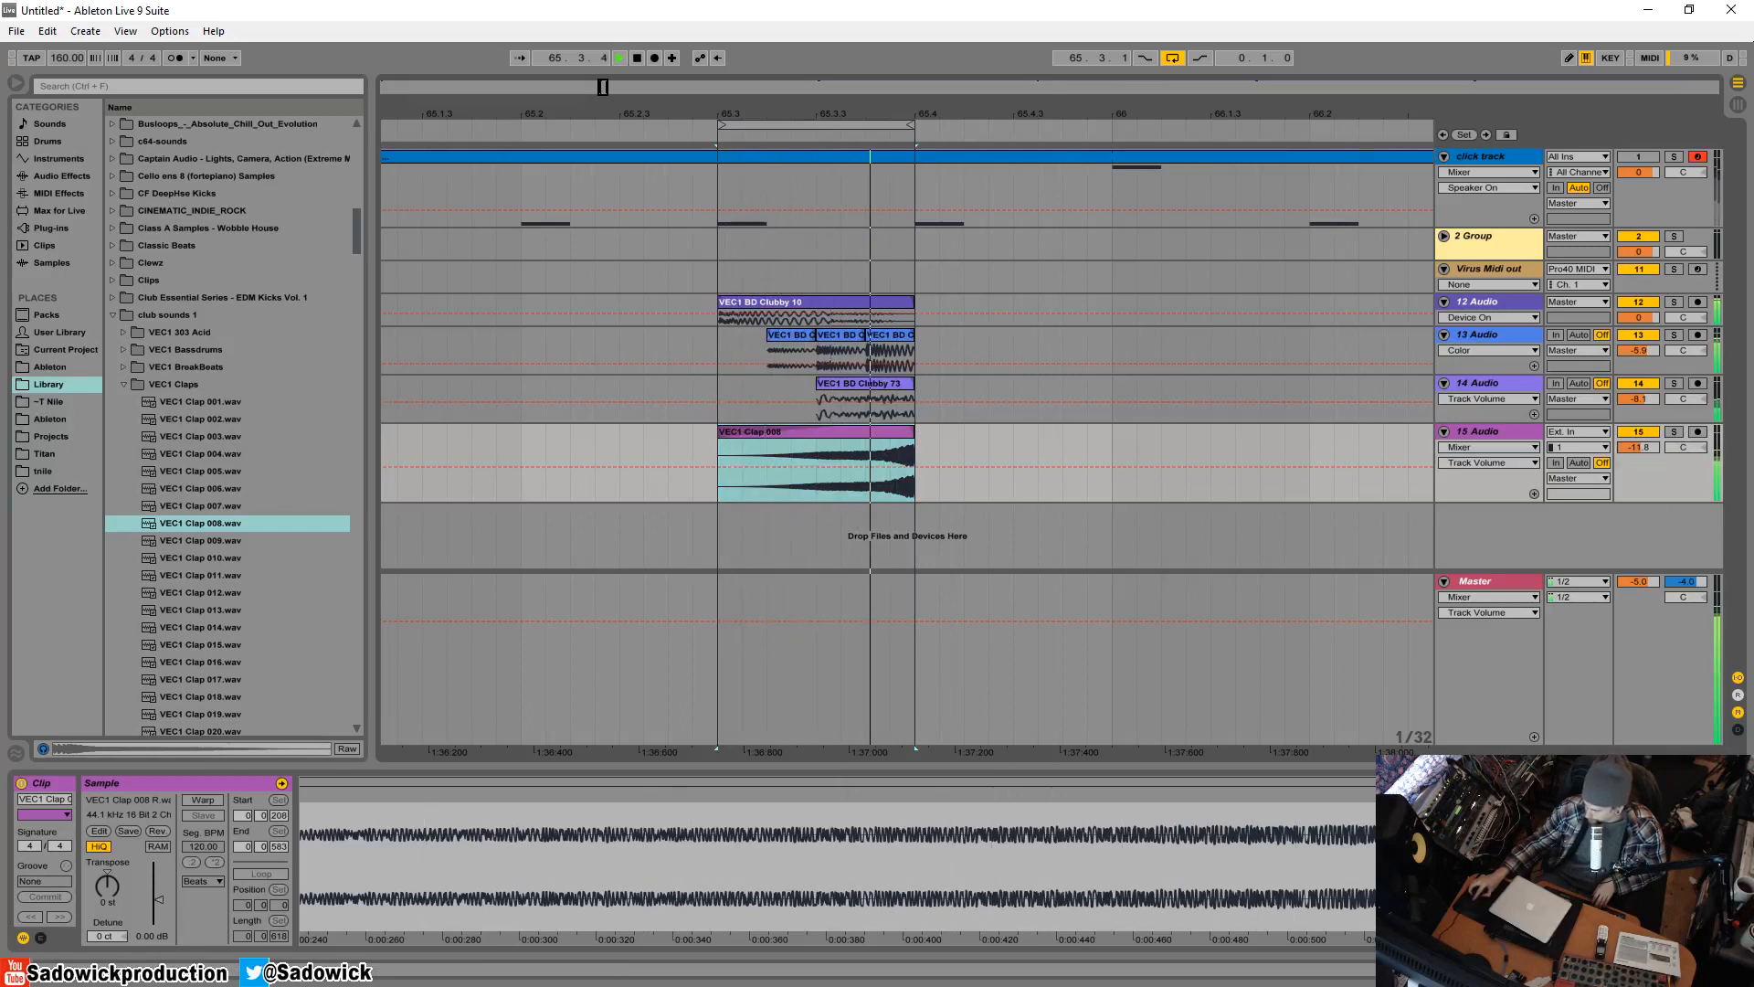
click(596, 429)
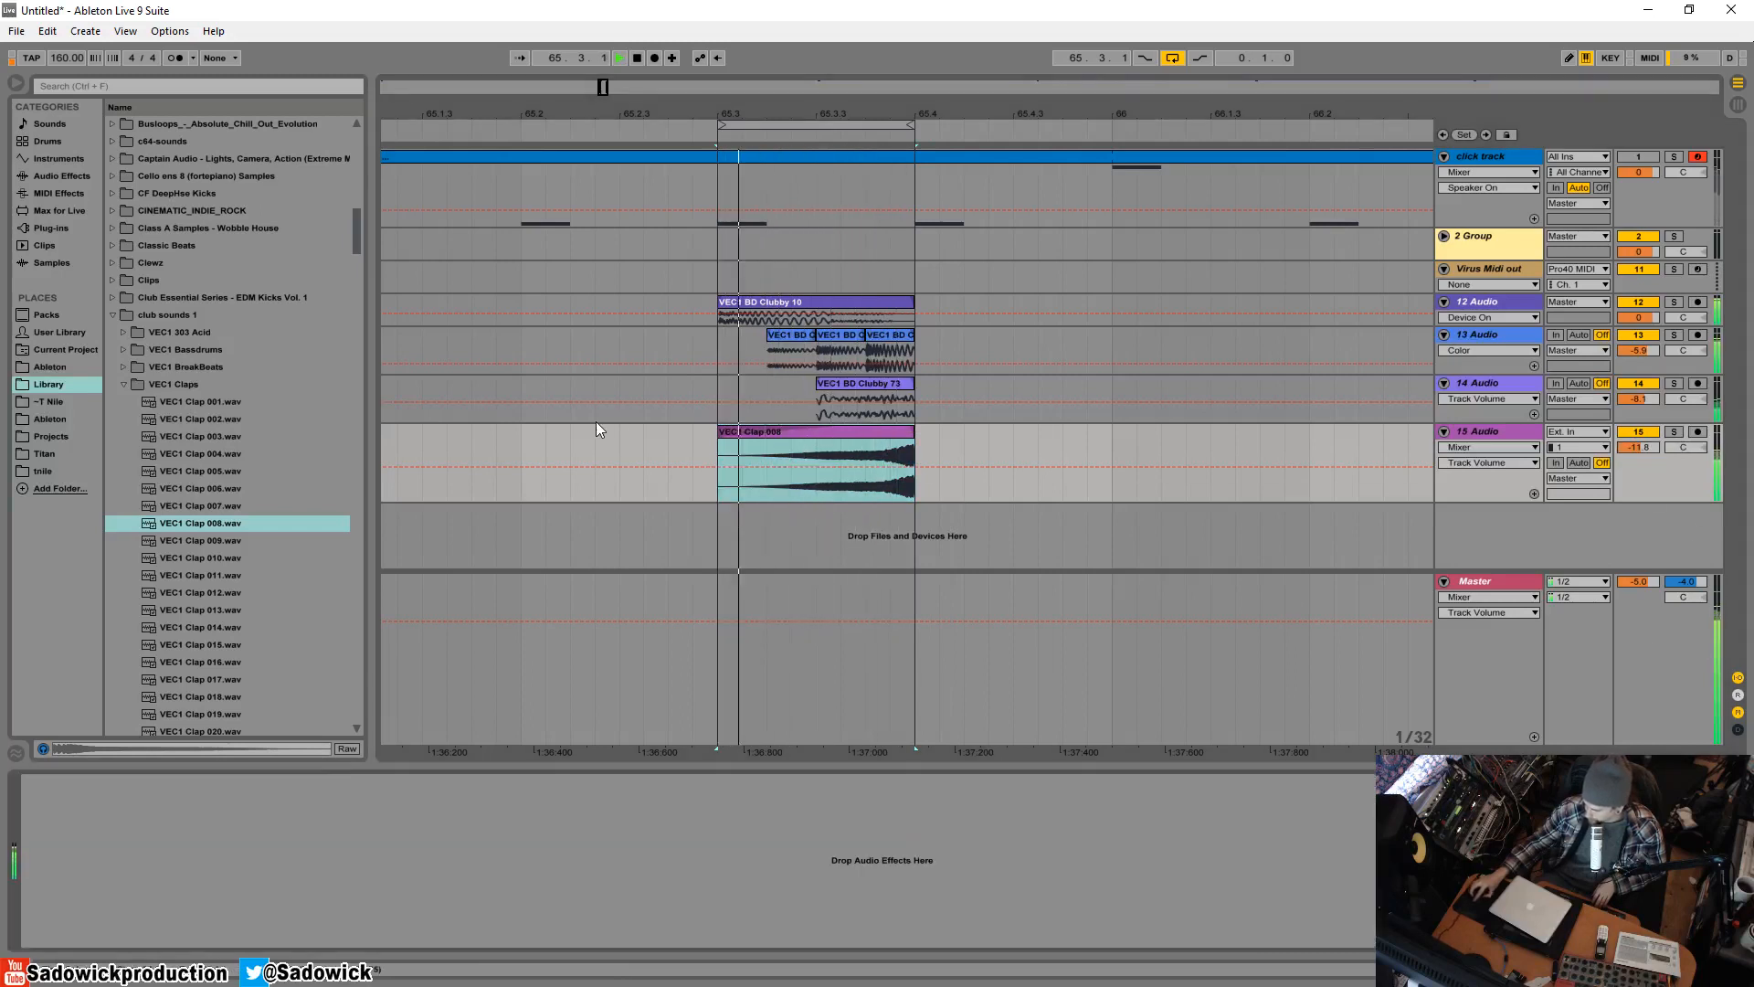
click(62, 176)
click(186, 296)
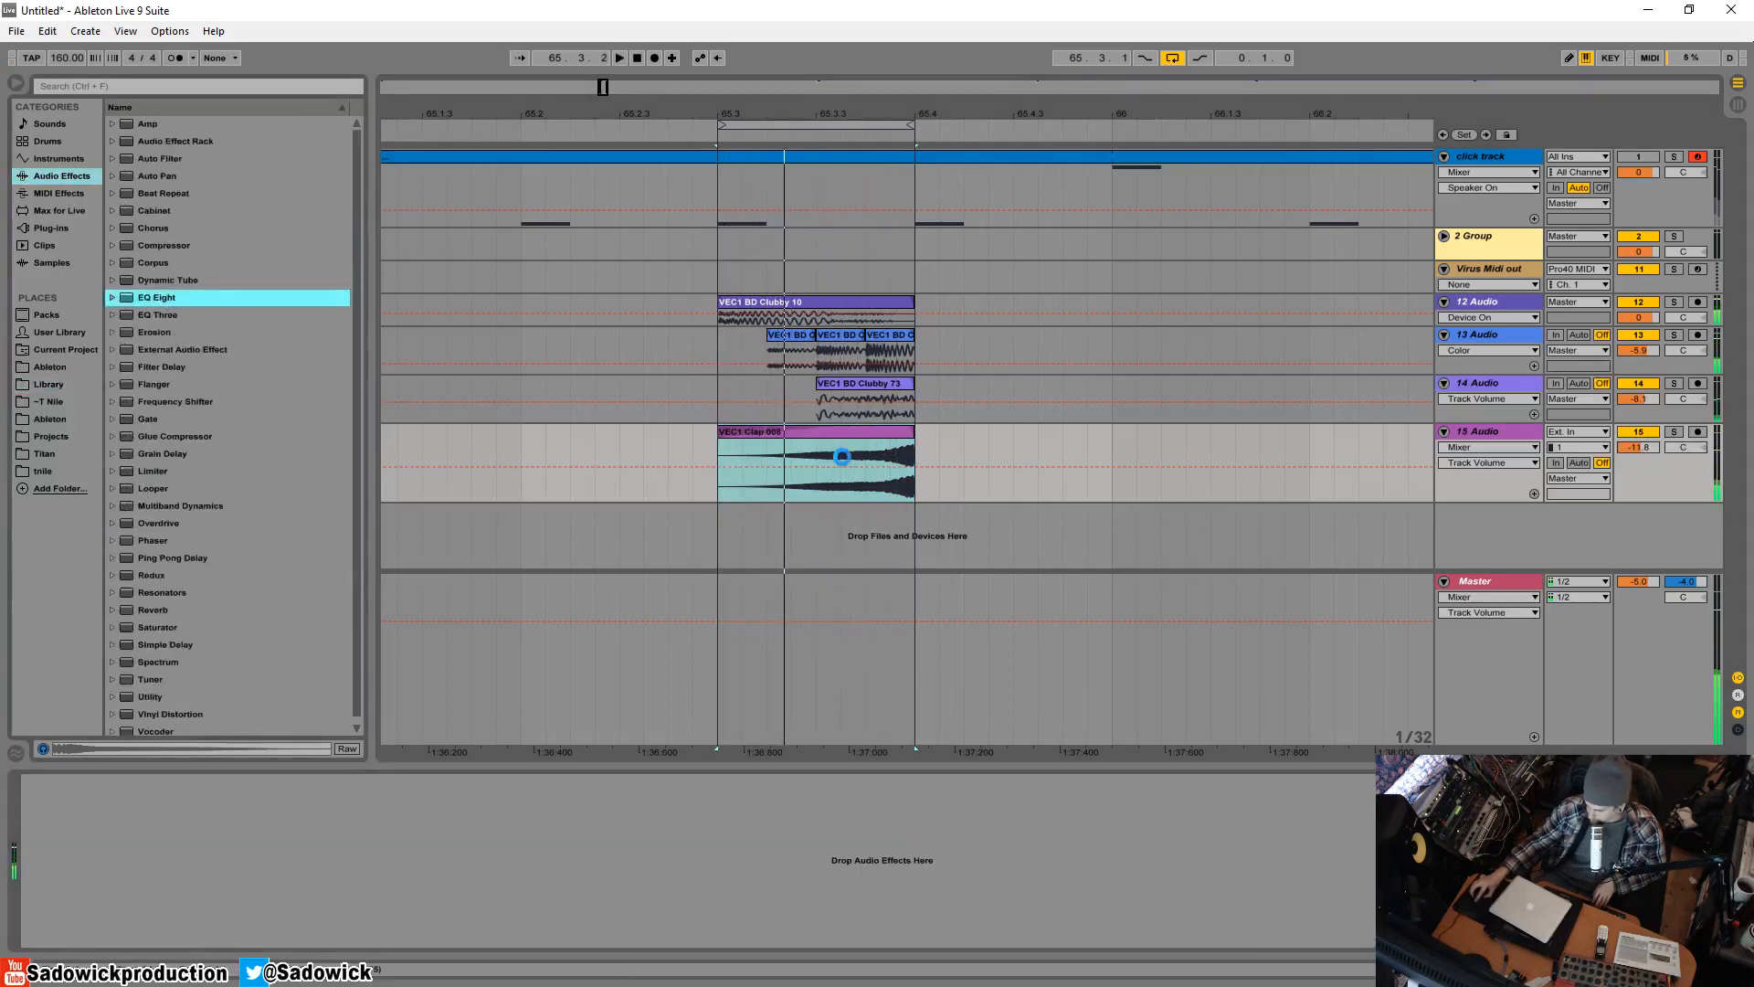
- Shape 15 Audio's EQ Eight during playback with a gentle low cut on band 1 and slight dips on bands 2, 3 and 4
drag(73, 851, 175, 859)
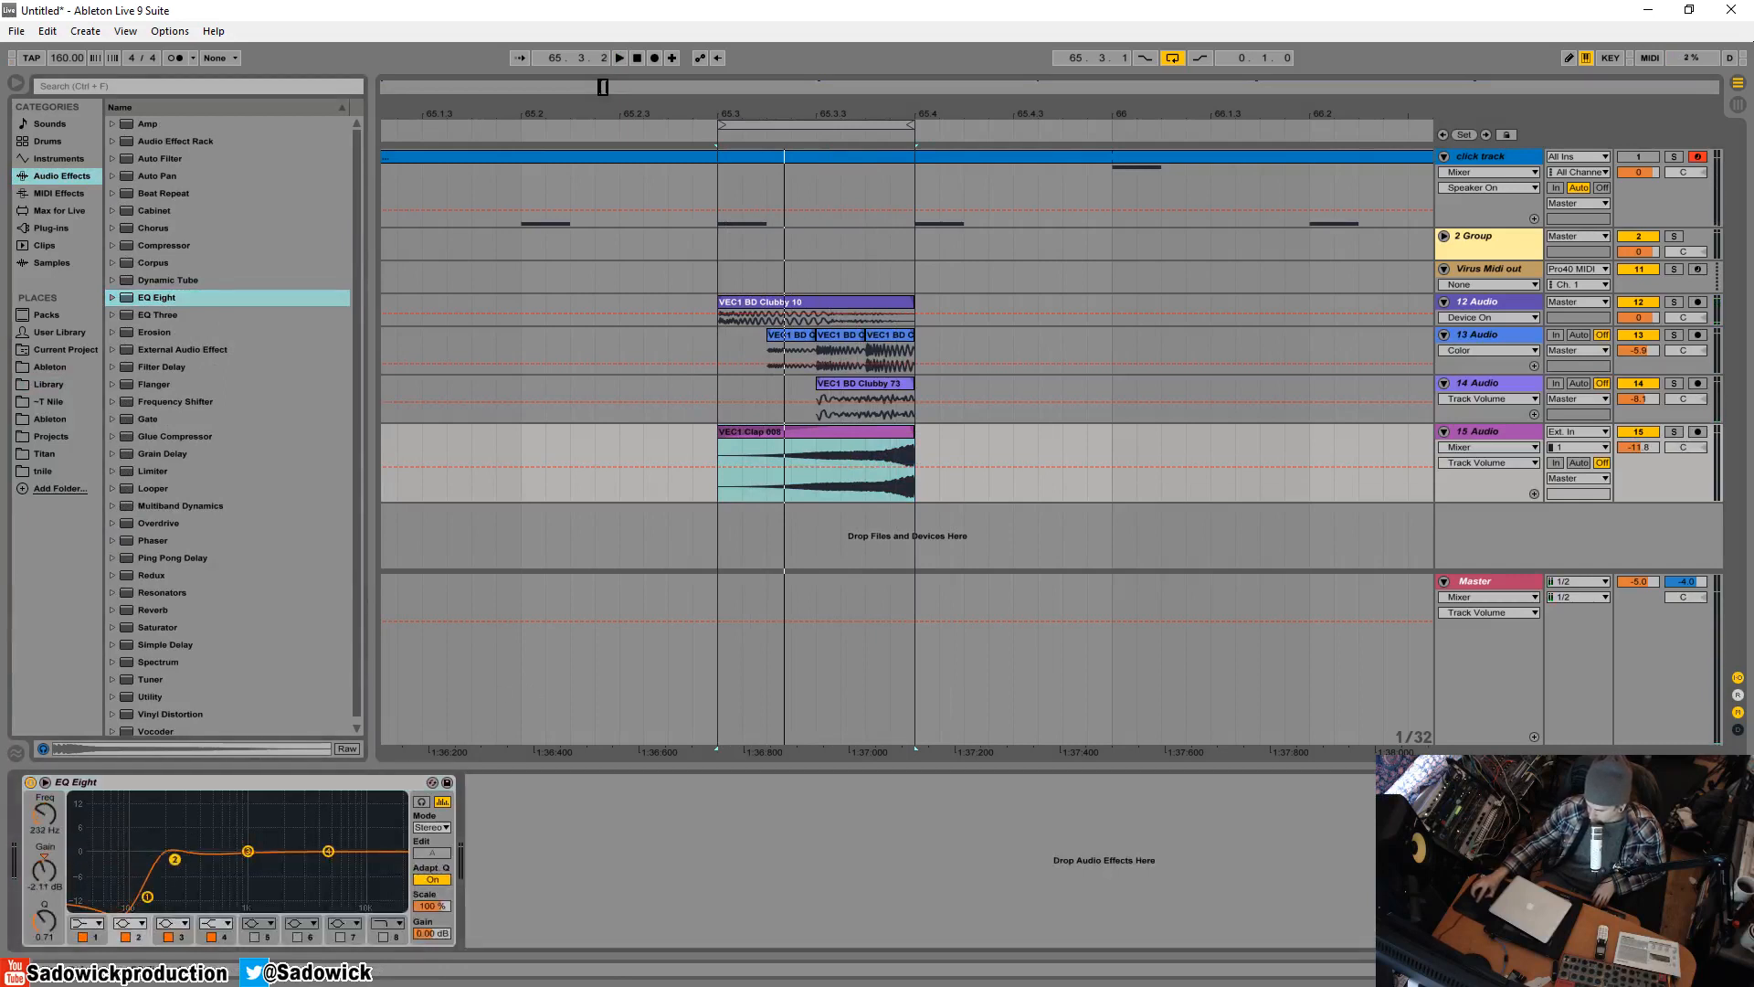
click(96, 925)
click(90, 827)
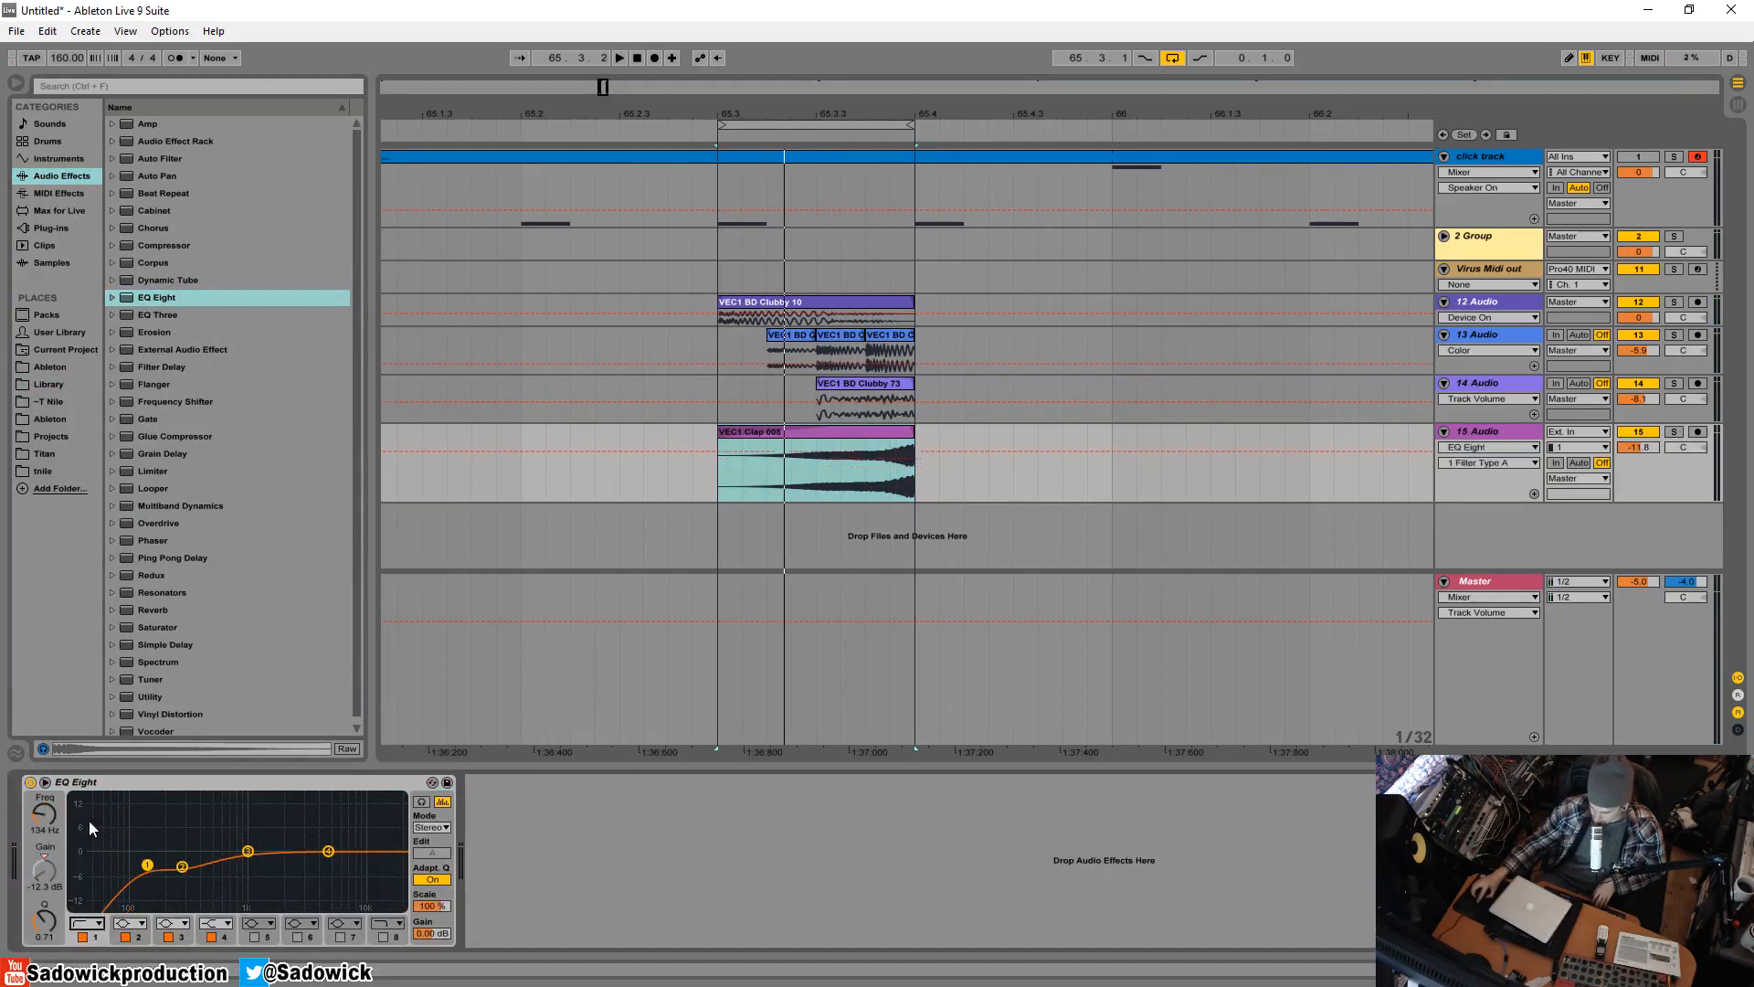
key(space)
drag(224, 852, 336, 858)
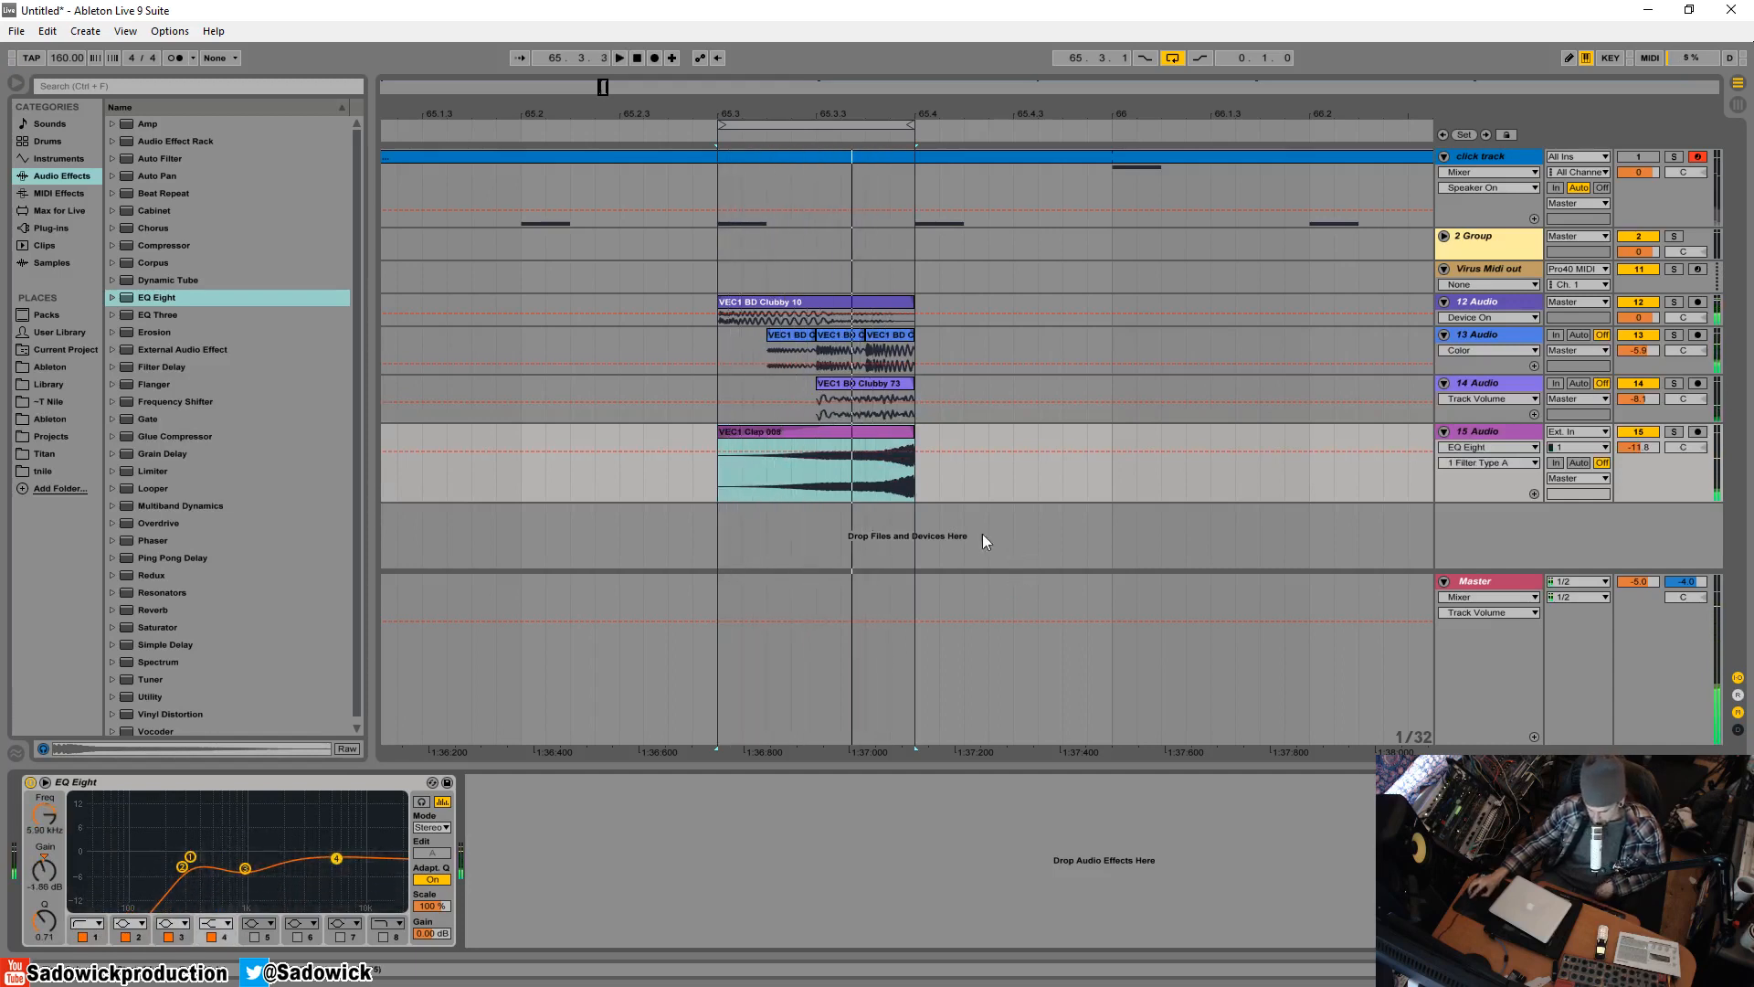